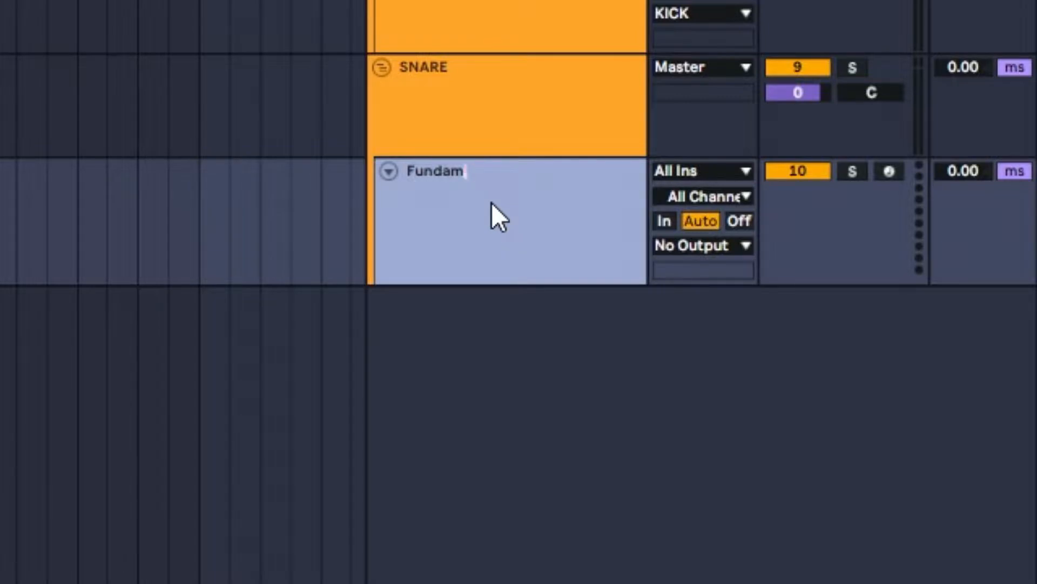
Name the track under SNARE Fundamental, duplicate it, and name the copy Noise
{"action": "key", "text": "Return"}
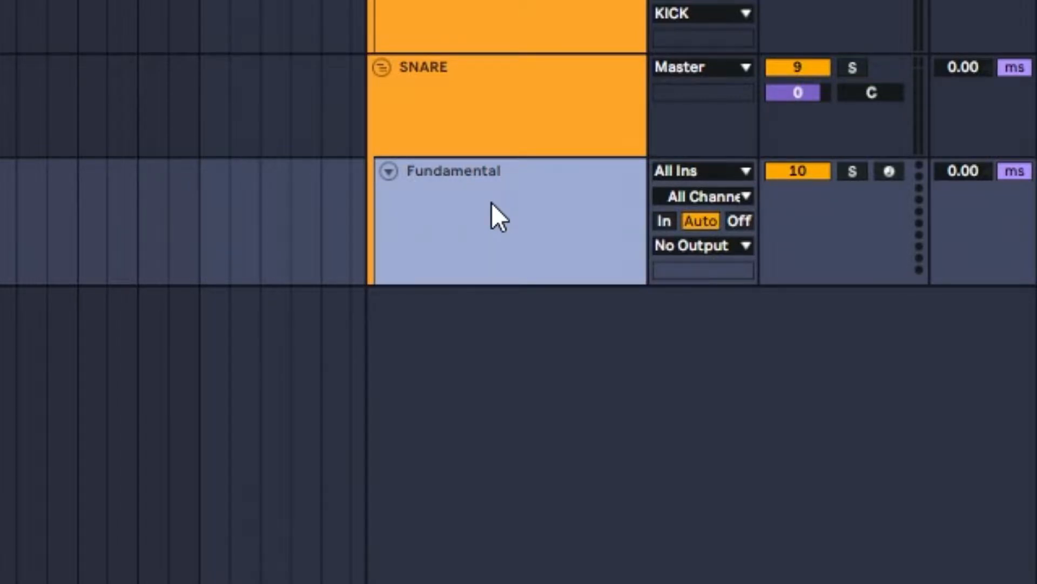
{"action": "key", "text": "ctrl+d"}
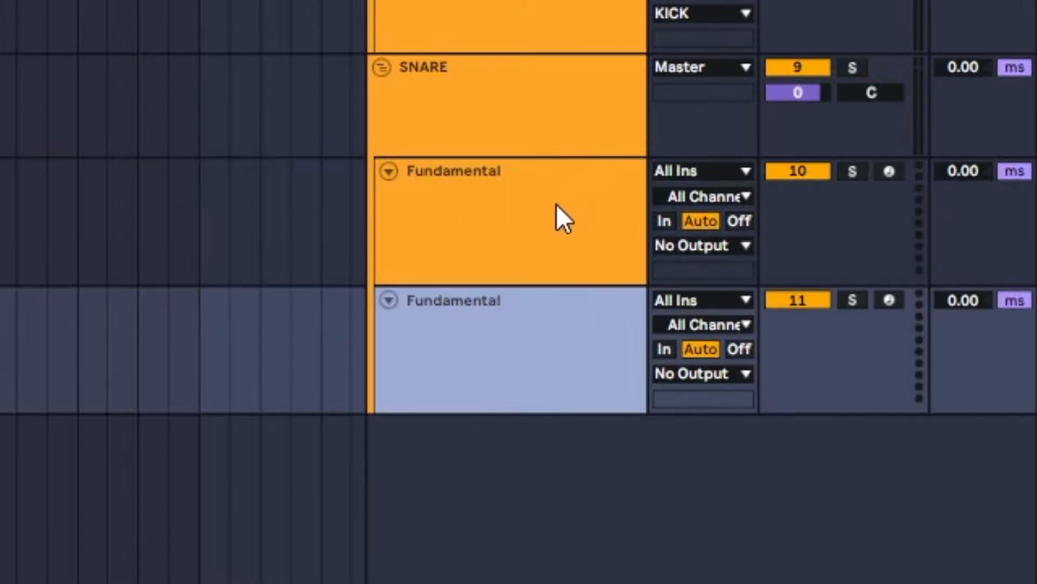
{"action": "key", "text": "ctrl+r"}
{"action": "type", "text": "Noise"}
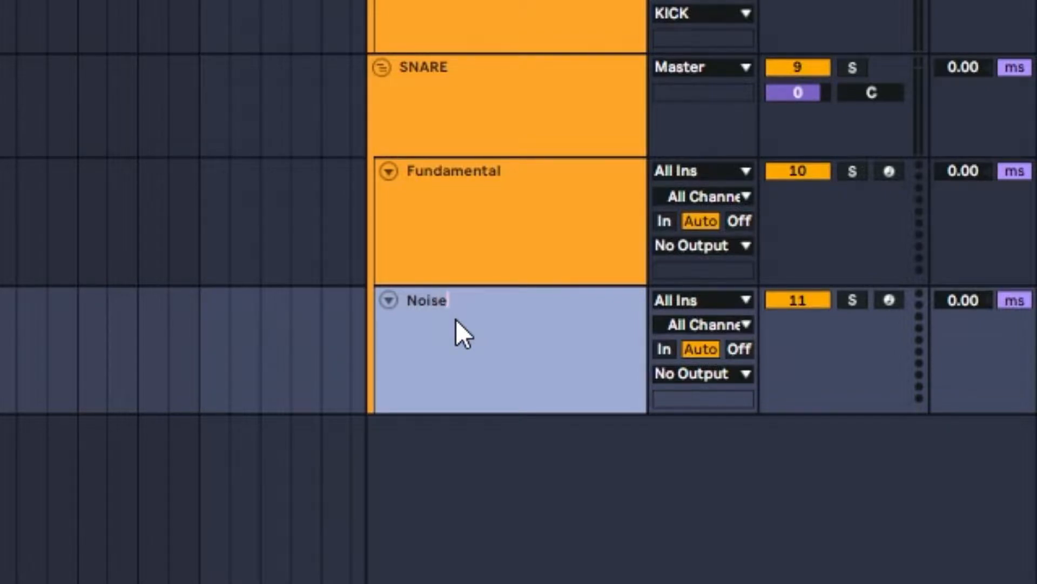
{"action": "key", "text": "Return"}
Copy the first Kick MIDI clip onto the Fundamental track at position 17.2
{"action": "left_click", "coordinate": [469, 186]}
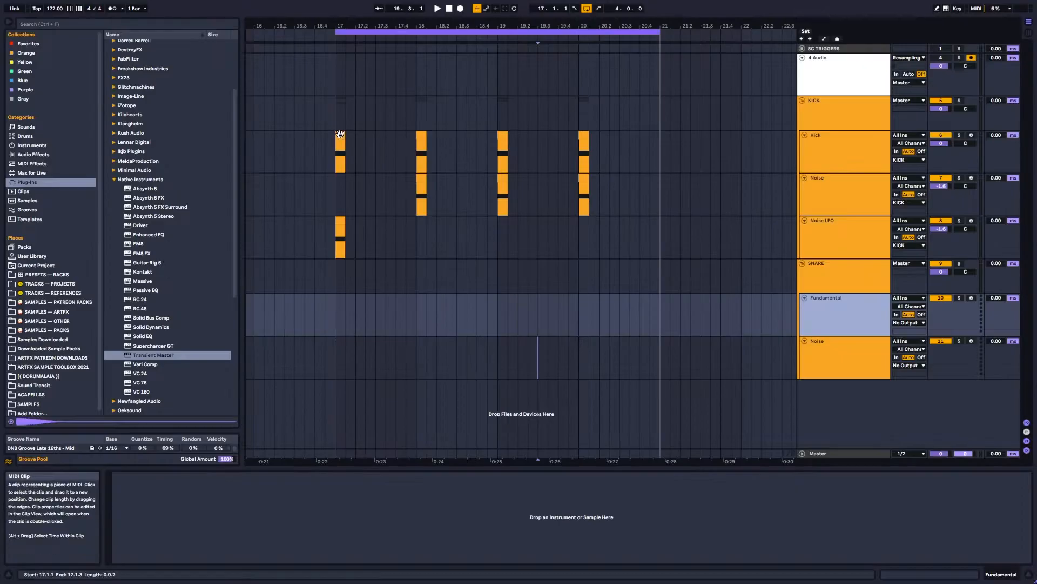
{"action": "left_click_drag", "start_coordinate": [340, 137], "coordinate": [361, 301]}
{"action": "left_click", "coordinate": [860, 297]}
{"action": "double_click", "coordinate": [361, 299]}
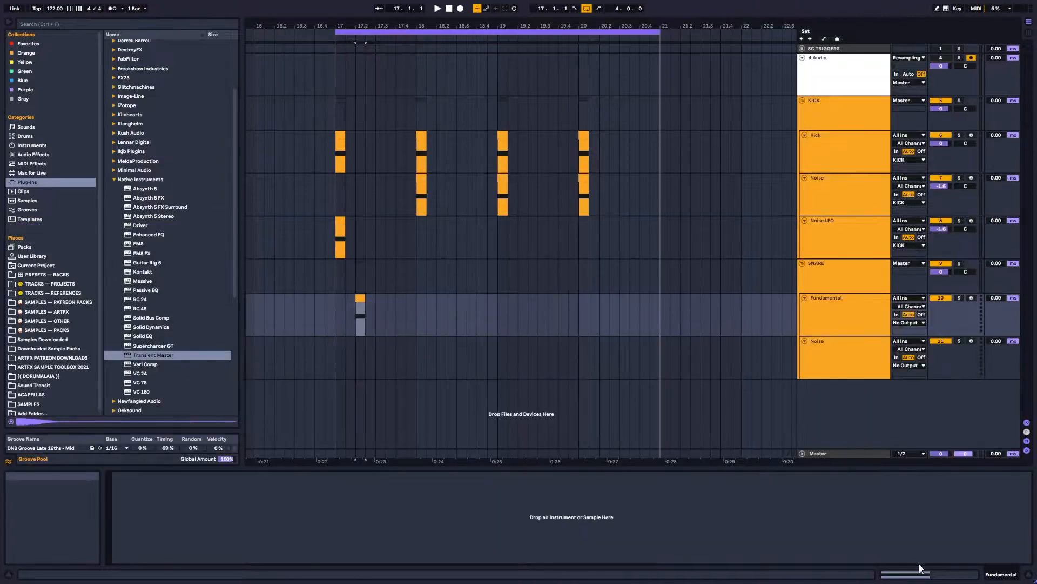
Load the Xfer Records Serum synthesizer onto the Fundamental track
{"action": "scroll", "coordinate": [162, 362], "scroll_direction": "down", "scroll_amount": 8}
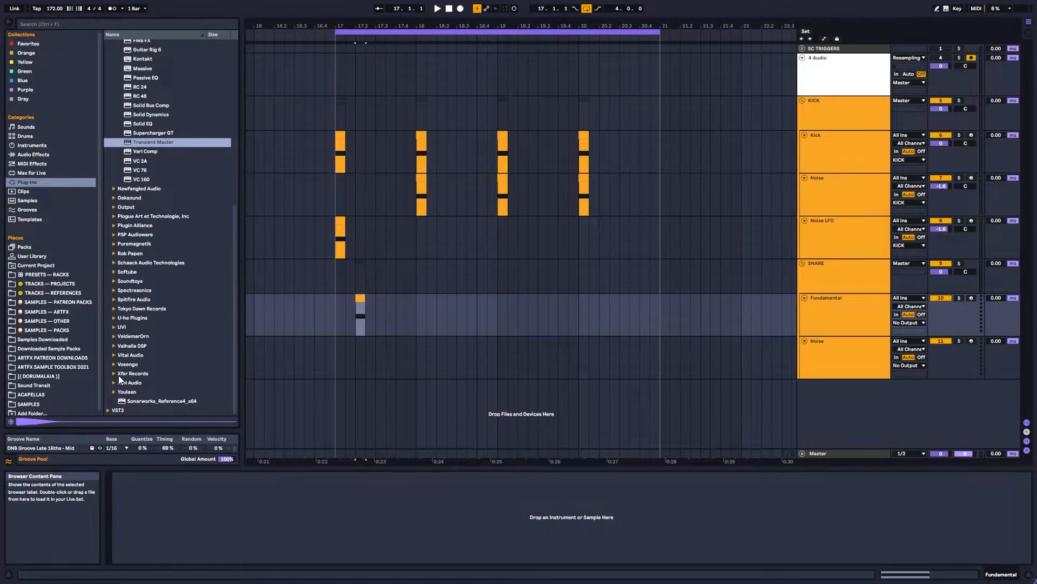
{"action": "left_click", "coordinate": [114, 373]}
{"action": "scroll", "coordinate": [163, 400], "scroll_direction": "down", "scroll_amount": 1}
{"action": "left_click_drag", "start_coordinate": [156, 399], "coordinate": [361, 324]}
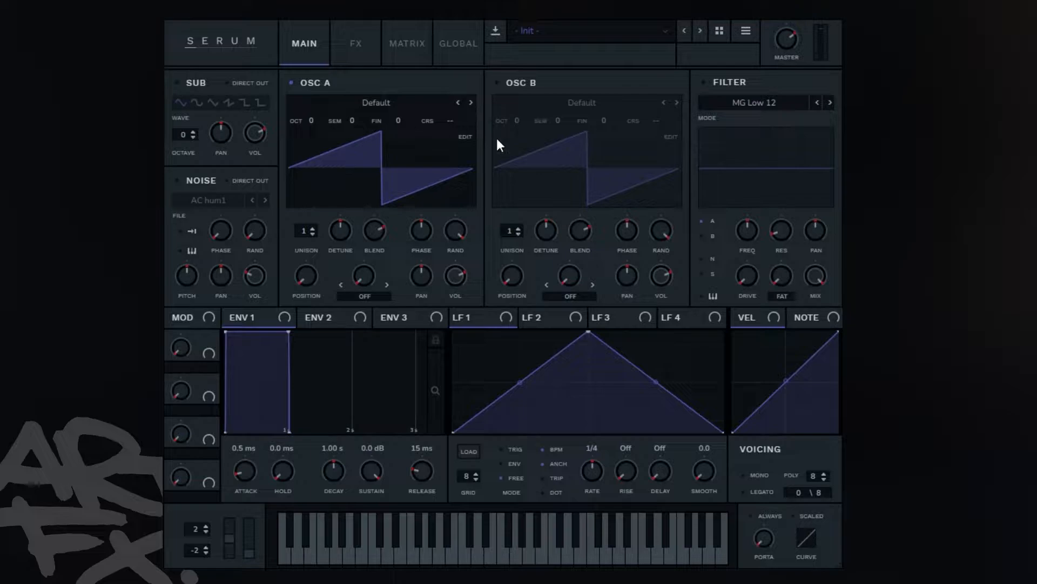
Edit oscillator A's wavetable and replace the default saw with the single-cycle sin formula preset
{"action": "left_click", "coordinate": [463, 138]}
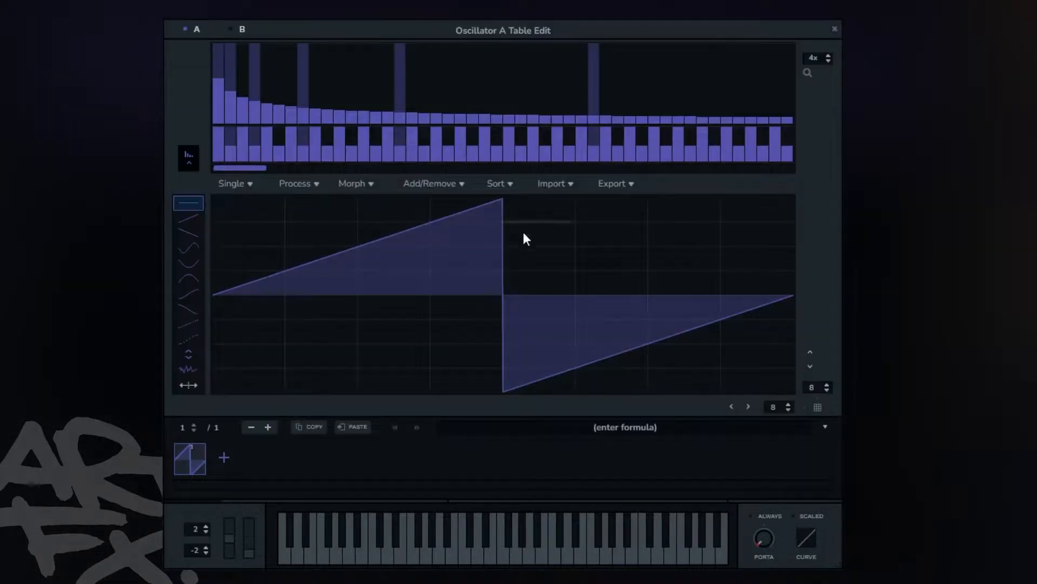
{"action": "left_click", "coordinate": [826, 426]}
{"action": "mouse_move", "coordinate": [835, 451]}
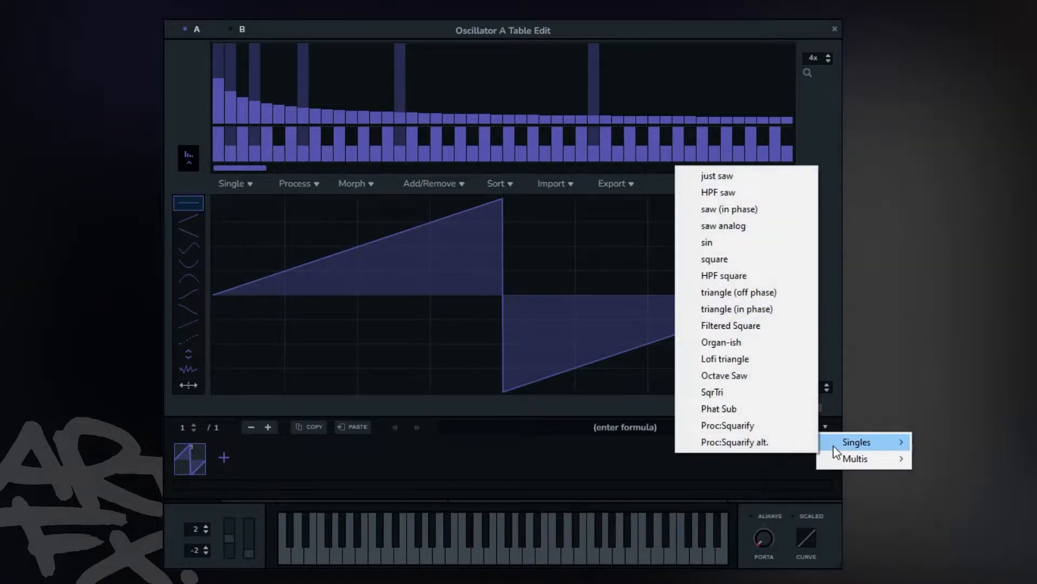
{"action": "left_click", "coordinate": [705, 243]}
{"action": "left_click_drag", "start_coordinate": [219, 153], "coordinate": [215, 258]}
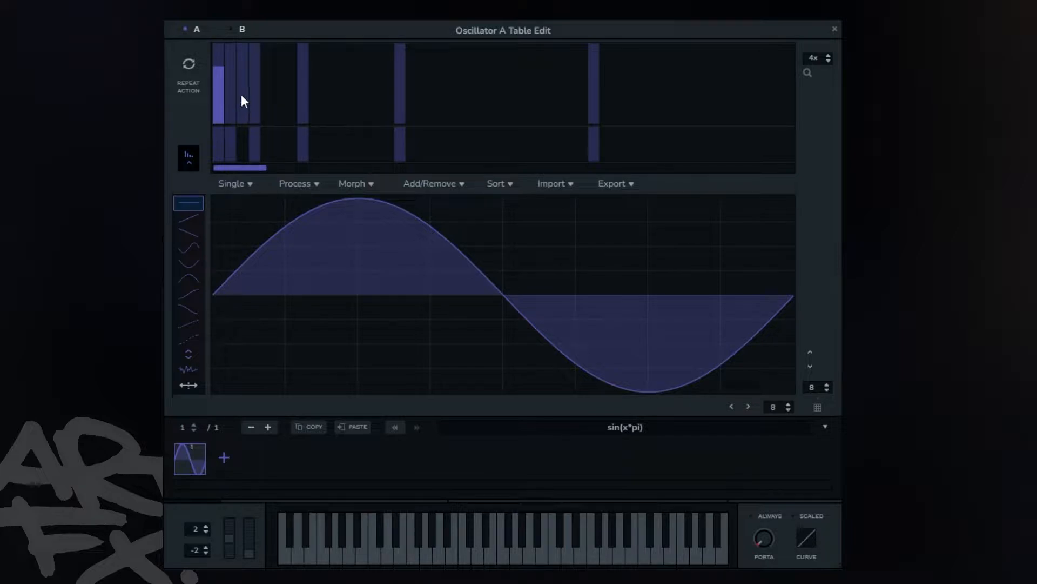
Add the third harmonic and a smaller fifth harmonic to the sine, balancing them until the wave's peaks are flat
{"action": "left_click_drag", "start_coordinate": [242, 120], "coordinate": [243, 95]}
{"action": "left_click_drag", "start_coordinate": [243, 96], "coordinate": [243, 95]}
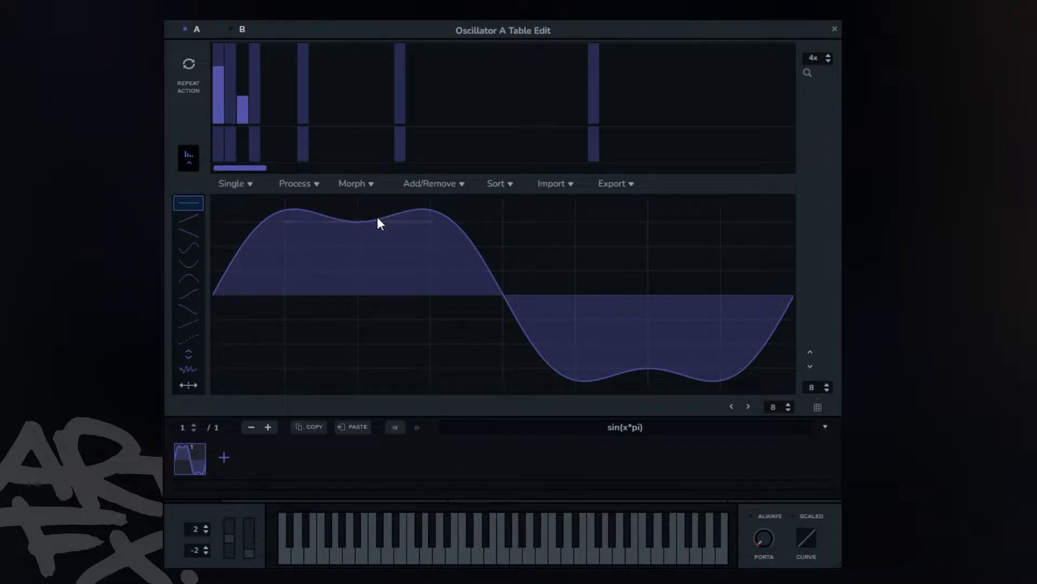
{"action": "left_click", "coordinate": [267, 117]}
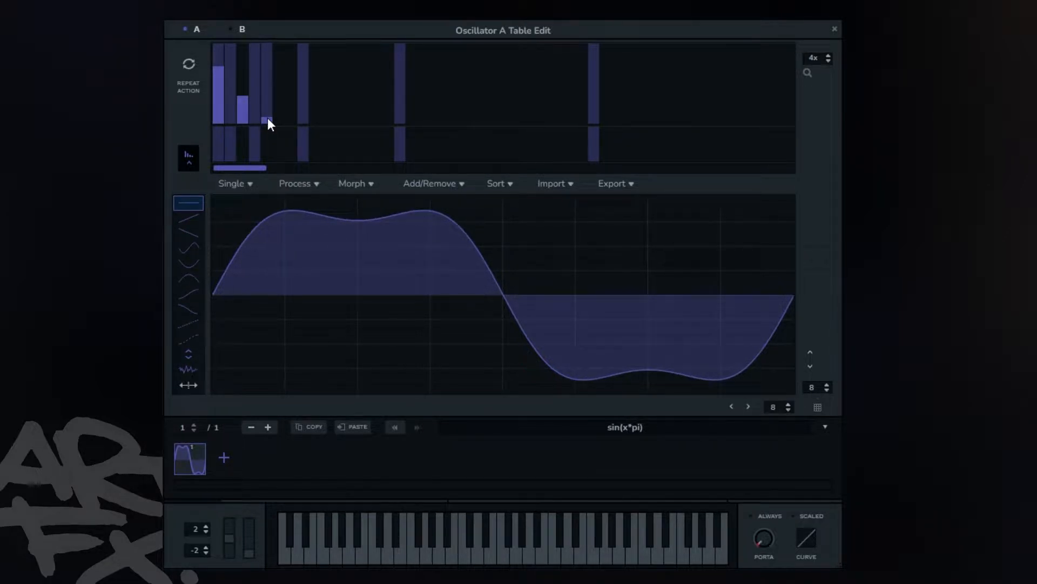
{"action": "left_click_drag", "start_coordinate": [267, 122], "coordinate": [266, 111]}
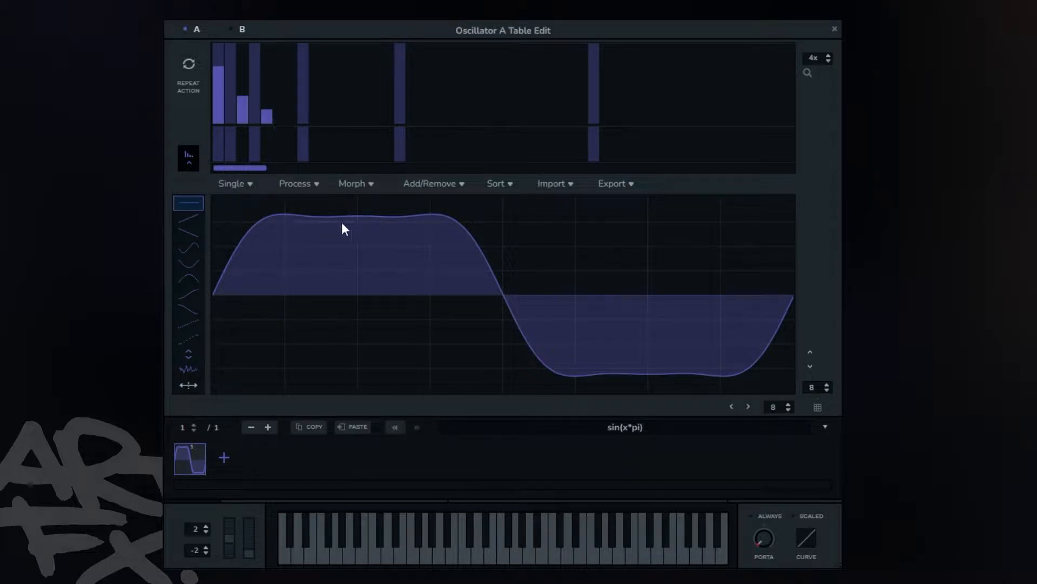
{"action": "left_click_drag", "start_coordinate": [247, 98], "coordinate": [268, 112]}
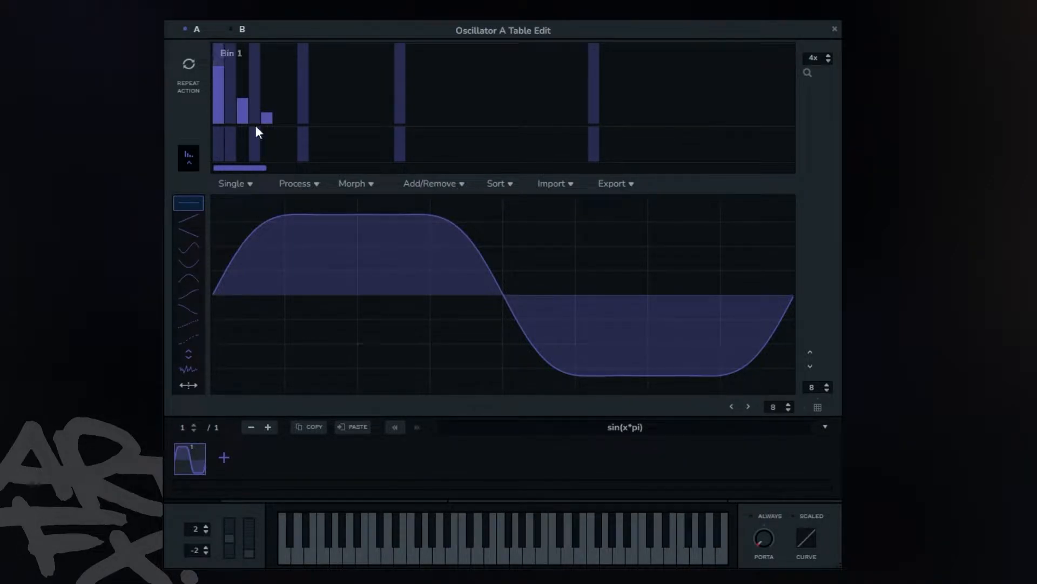
Normalize the wavetable frame with Normalize each (gained separately) and close the table editor
{"action": "left_click", "coordinate": [288, 183]}
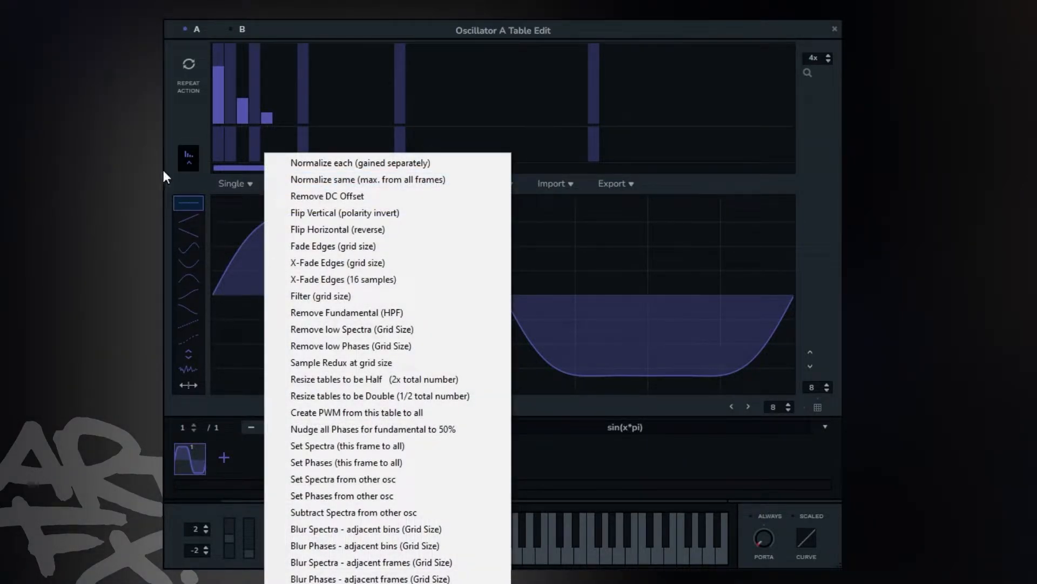
{"action": "left_click", "coordinate": [181, 172]}
{"action": "left_click", "coordinate": [303, 183]}
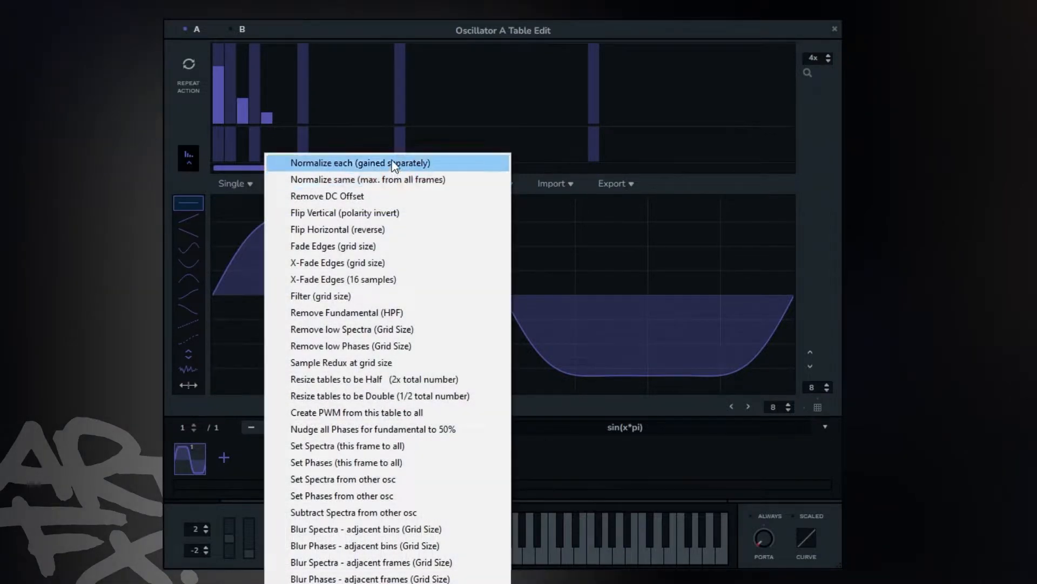
{"action": "left_click", "coordinate": [369, 167]}
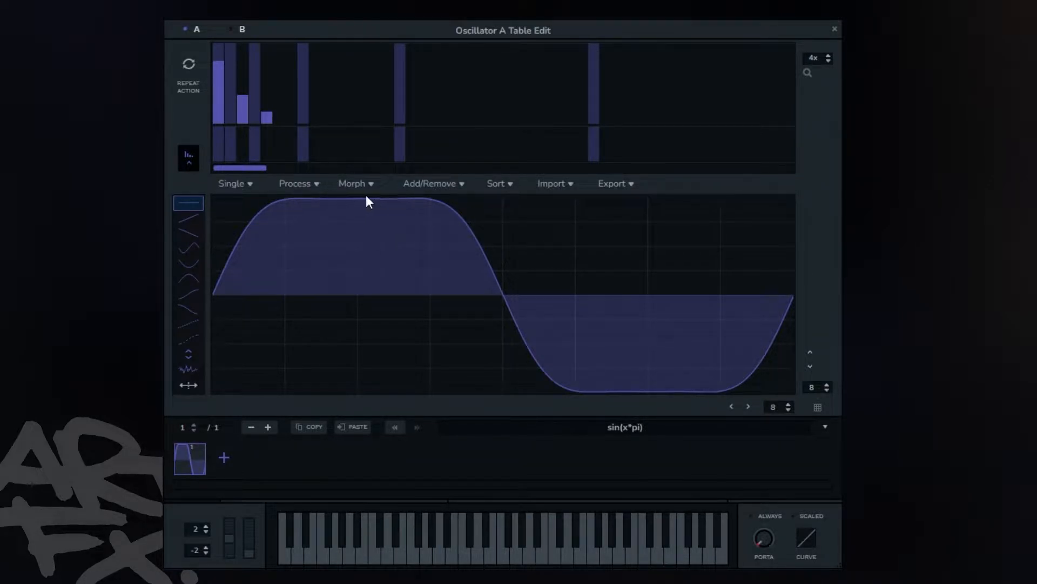
{"action": "left_click", "coordinate": [834, 30]}
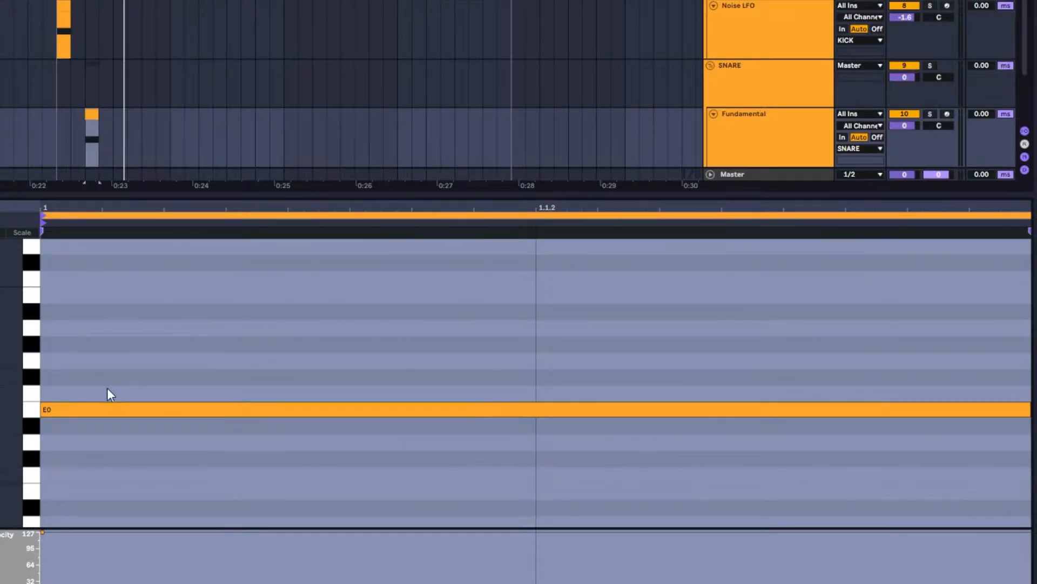
Transpose the Fundamental clip's note up two octaves to E2
{"action": "left_click", "coordinate": [103, 355]}
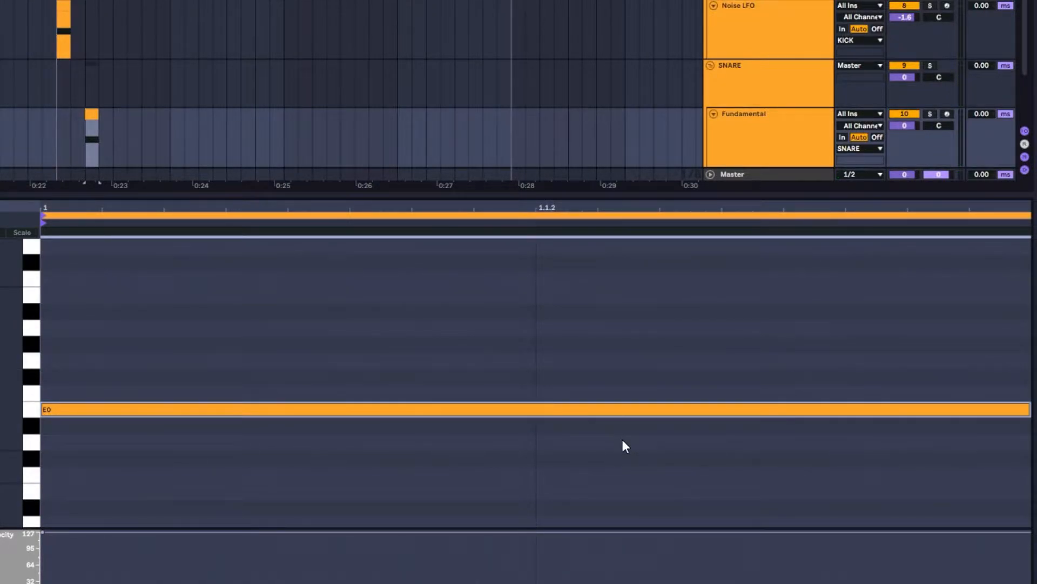
{"action": "key", "text": "shift+Up"}
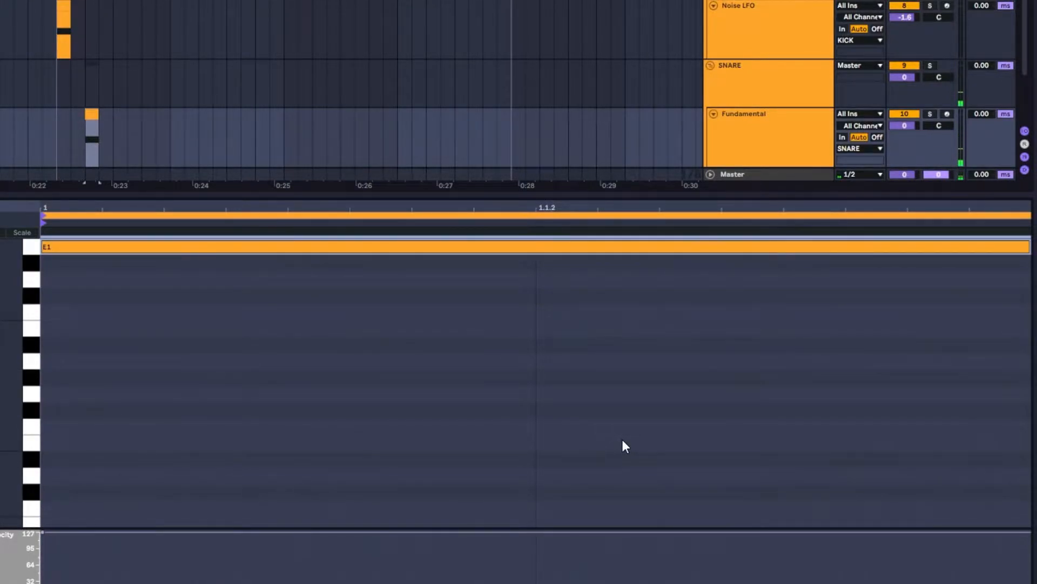
{"action": "key", "text": "shift+Up"}
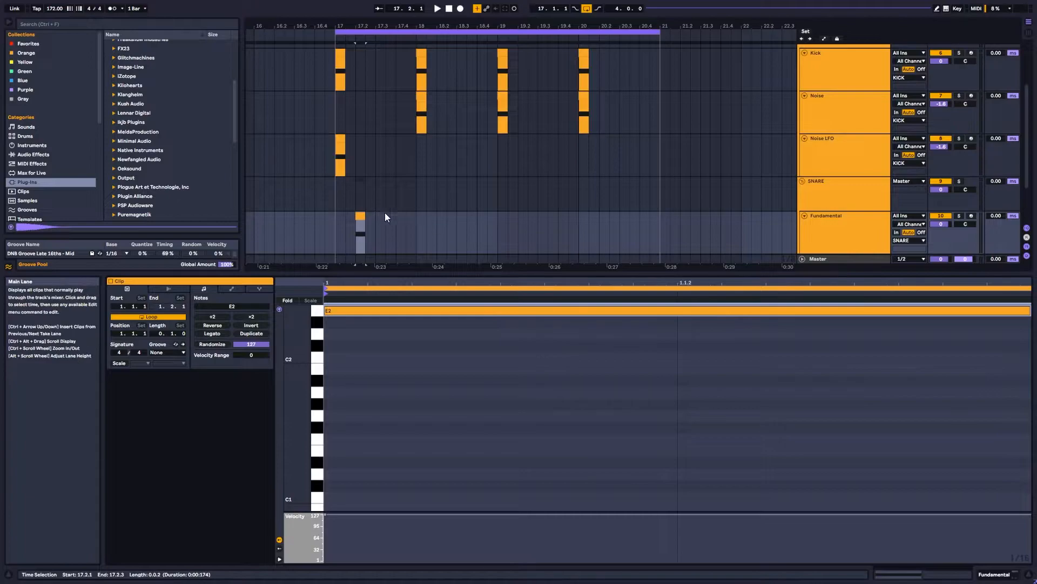
Duplicate the Fundamental clip every two beats across the four-bar loop and play back the pattern
{"action": "left_click", "coordinate": [114, 125]}
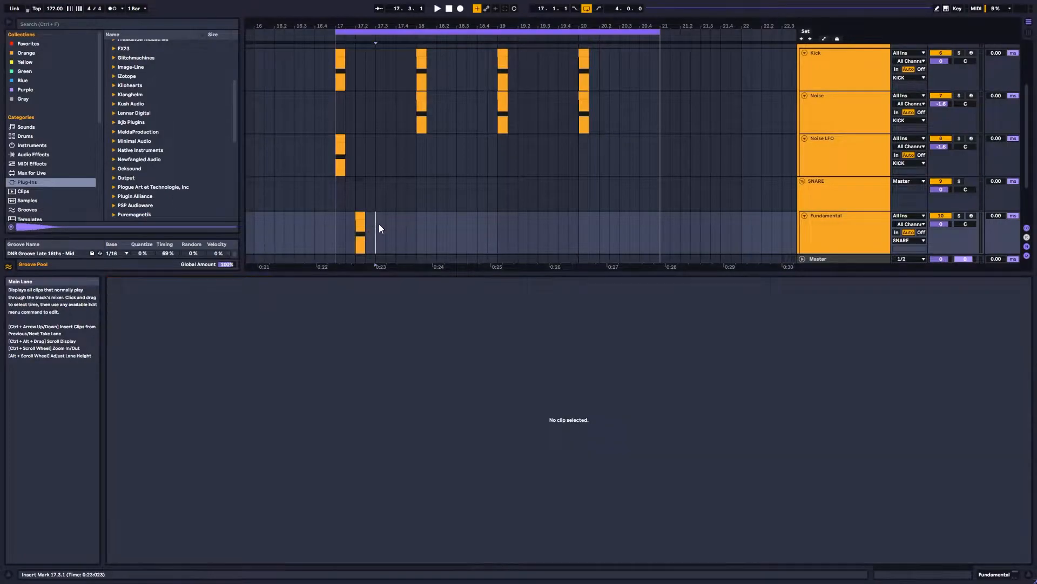
{"action": "left_click_drag", "start_coordinate": [379, 225], "coordinate": [337, 227]}
{"action": "key", "text": "ctrl+d"}
{"action": "key", "text": "ctrl+d"}
{"action": "key", "text": "ctrl+d"}
{"action": "key", "text": "ctrl+d"}
{"action": "key", "text": "ctrl+d"}
{"action": "key", "text": "ctrl+d"}
{"action": "left_click", "coordinate": [334, 225]}
{"action": "key", "text": "space"}
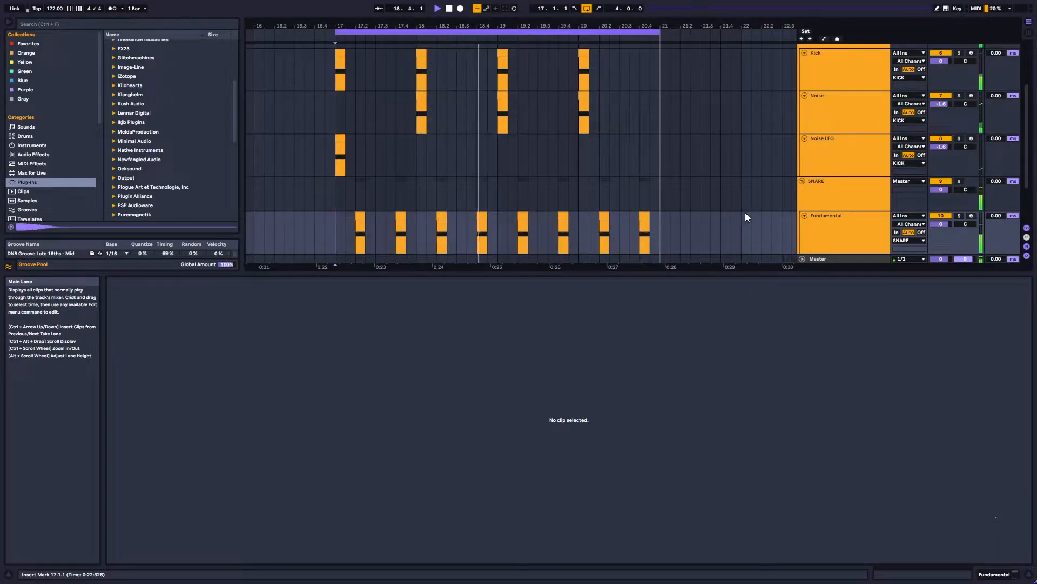
Raise the Fundamental clip's note seven semitones to B2 and audition it in the short loop
{"action": "left_click", "coordinate": [841, 222]}
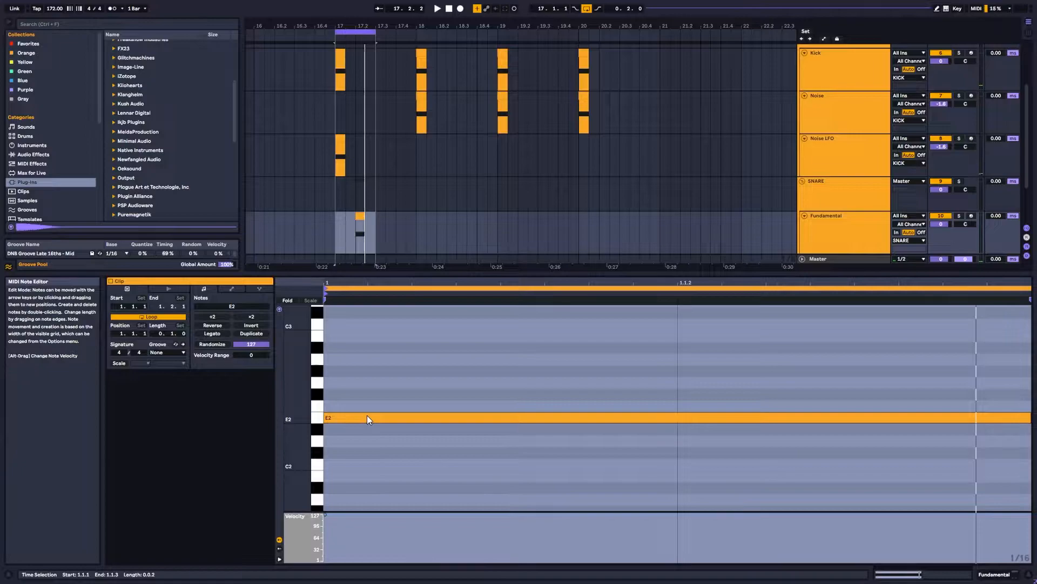
{"action": "left_click", "coordinate": [367, 418]}
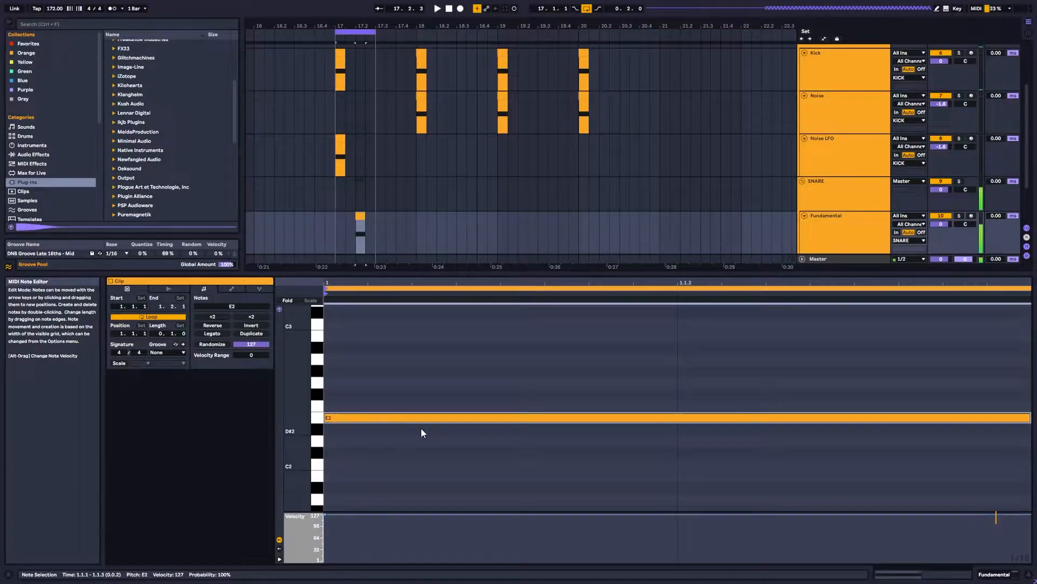
{"action": "scroll", "coordinate": [435, 430], "scroll_direction": "up", "scroll_amount": 2}
{"action": "key", "text": "Up"}
{"action": "key", "text": "Up"}
{"action": "key", "text": "Up"}
{"action": "key", "text": "Up"}
{"action": "key", "text": "Up"}
{"action": "key", "text": "Up"}
{"action": "key", "text": "Up"}
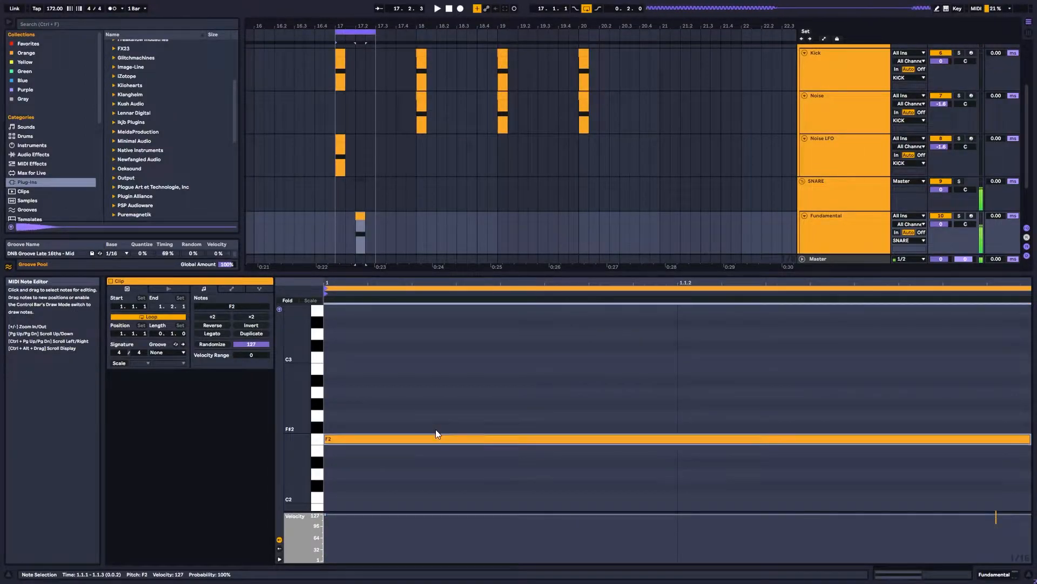
{"action": "key", "text": "space"}
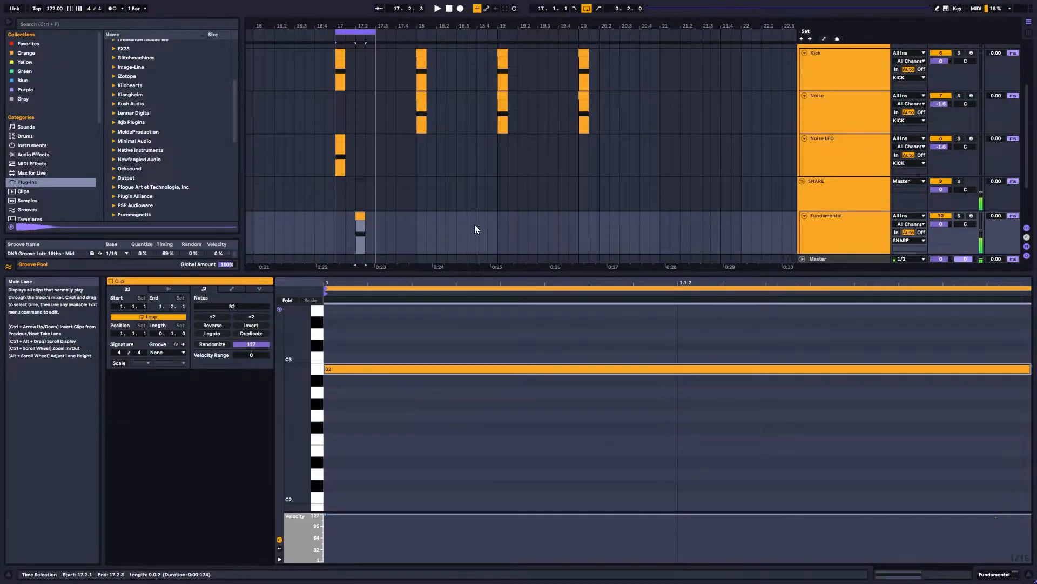
{"action": "key", "text": "space"}
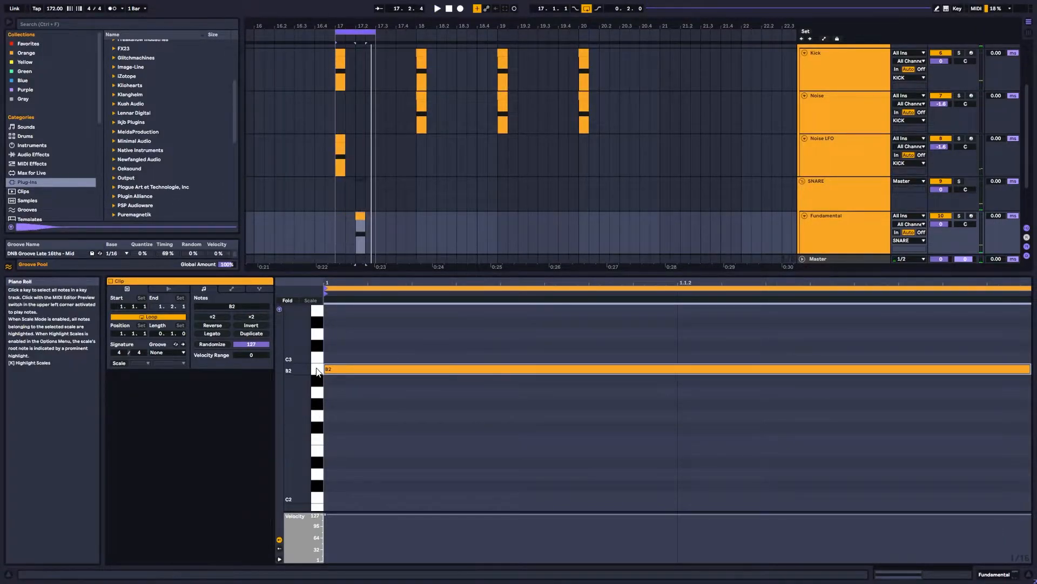
Try adding short E2 and G#2 notes beneath the B2 note, and remove both
{"action": "double_click", "coordinate": [336, 451]}
{"action": "double_click", "coordinate": [334, 415]}
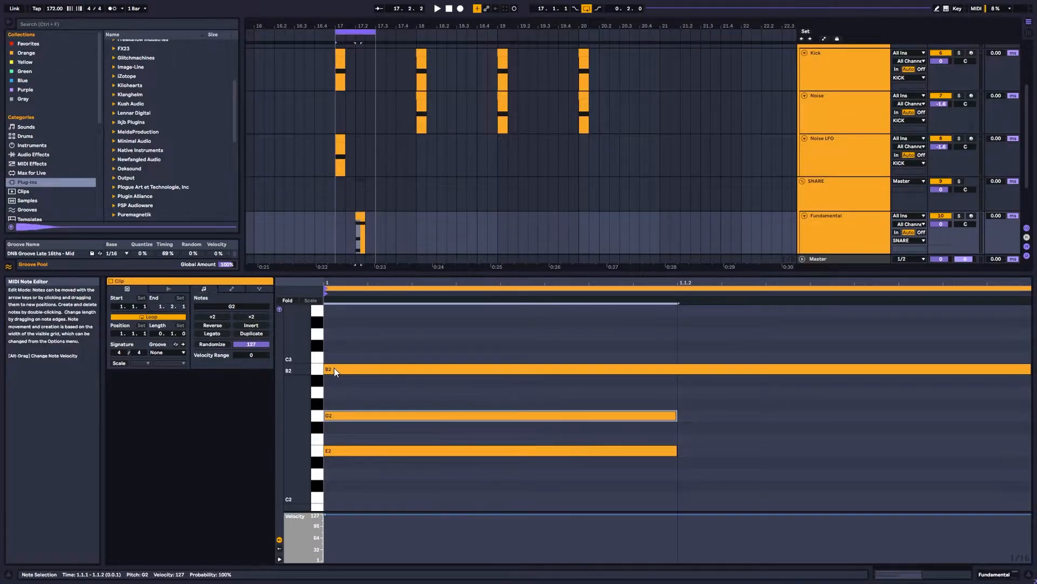
{"action": "left_click_drag", "start_coordinate": [332, 419], "coordinate": [365, 451]}
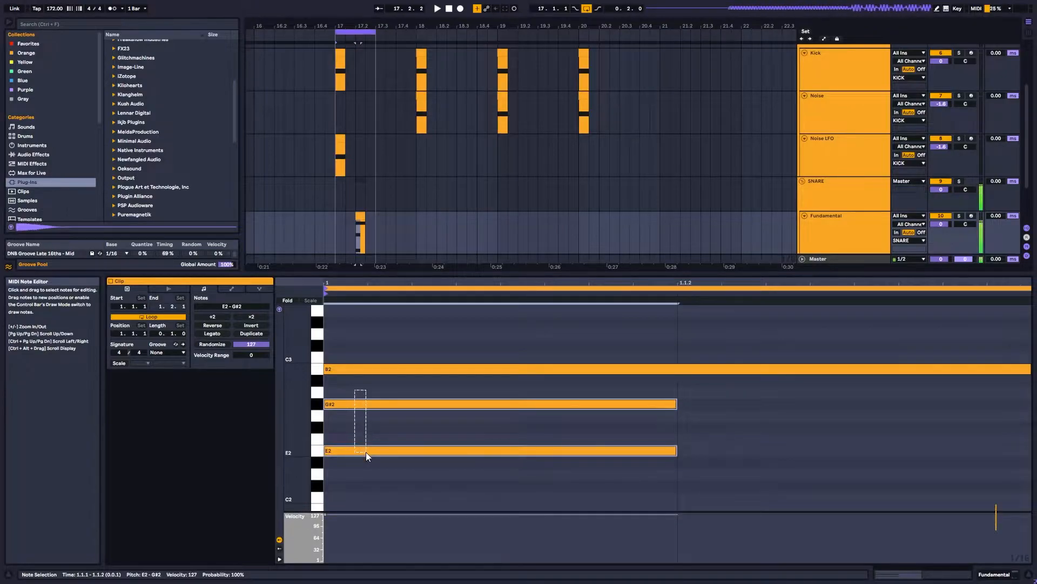
{"action": "key", "text": "Delete"}
Compare the B2 note with B3 an octave higher in loop playback, and return it to B2
{"action": "key", "text": "space"}
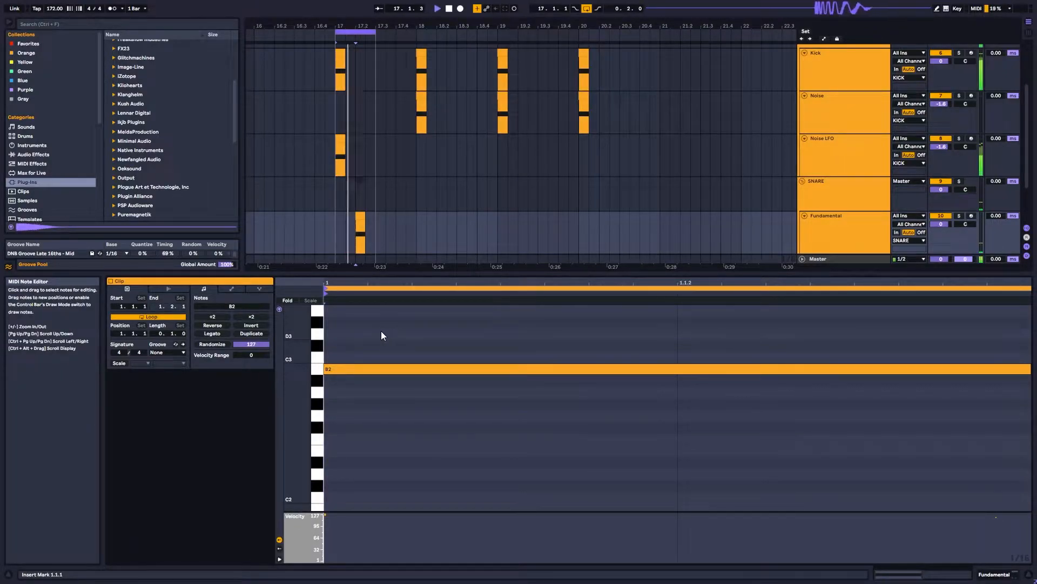
{"action": "key", "text": "space"}
{"action": "key", "text": "ctrl+a"}
{"action": "key", "text": "shift+Up"}
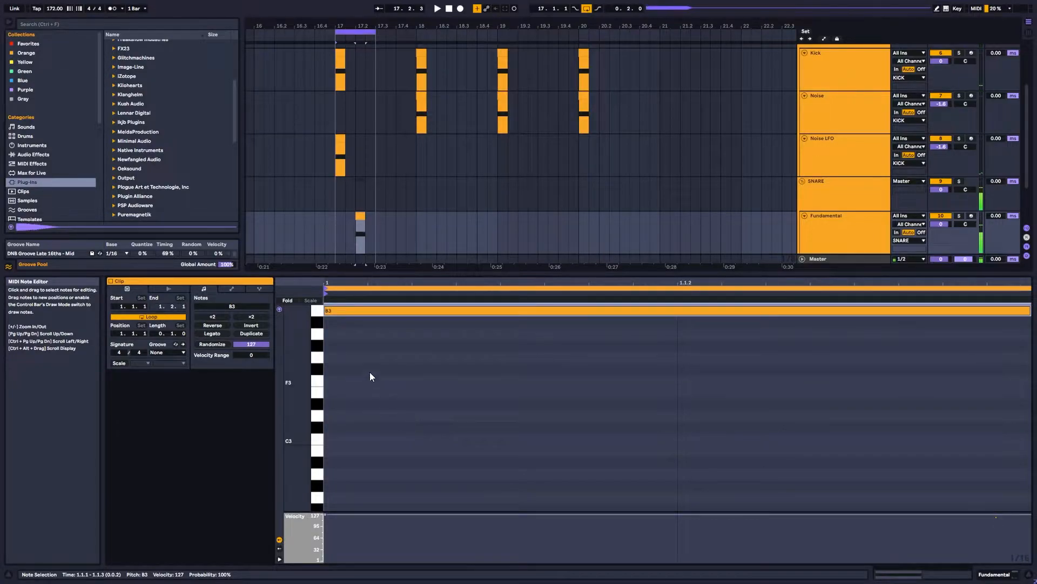
{"action": "key", "text": "space"}
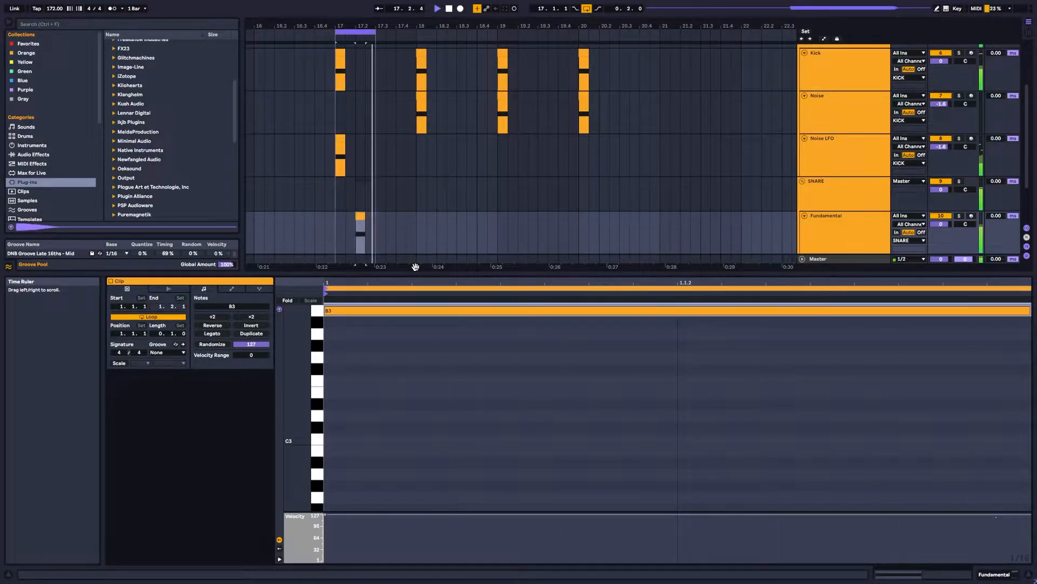
{"action": "key", "text": "space"}
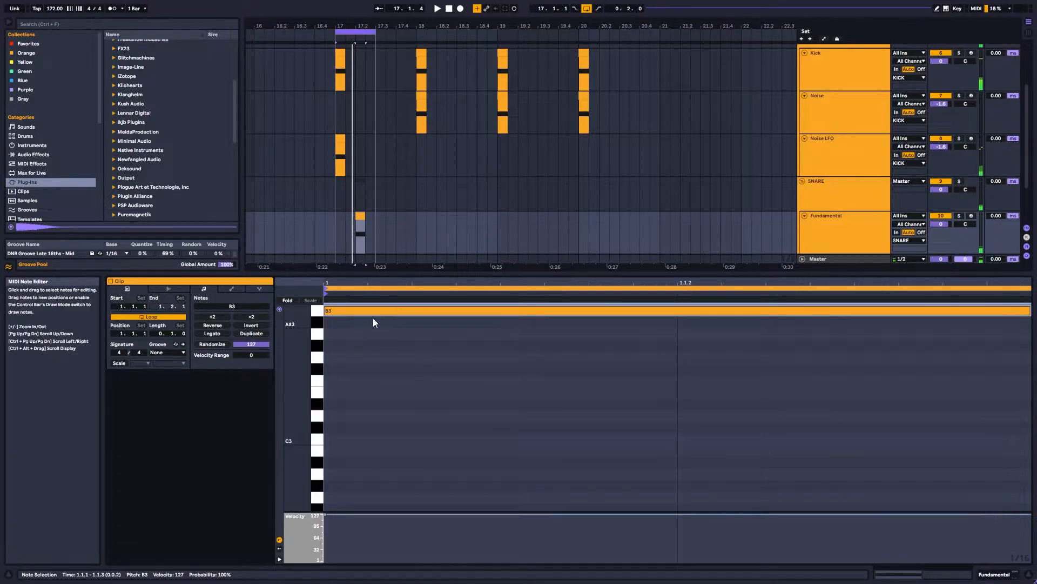
{"action": "key", "text": "shift+Down"}
{"action": "key", "text": "space"}
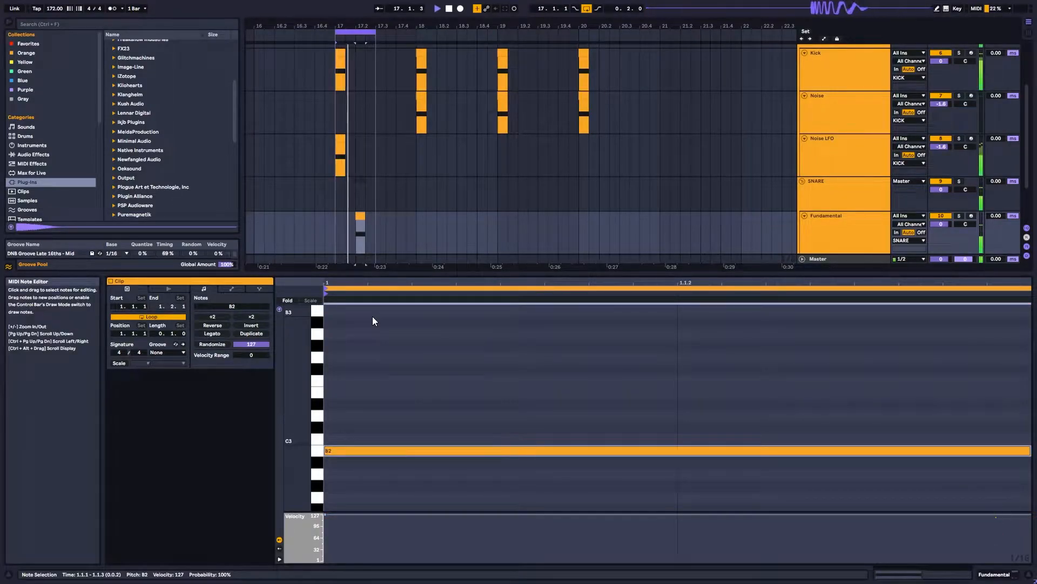
Audition the Fundamental note an octave higher in the loop once more, and bring it back down to B2
{"action": "key", "text": "space"}
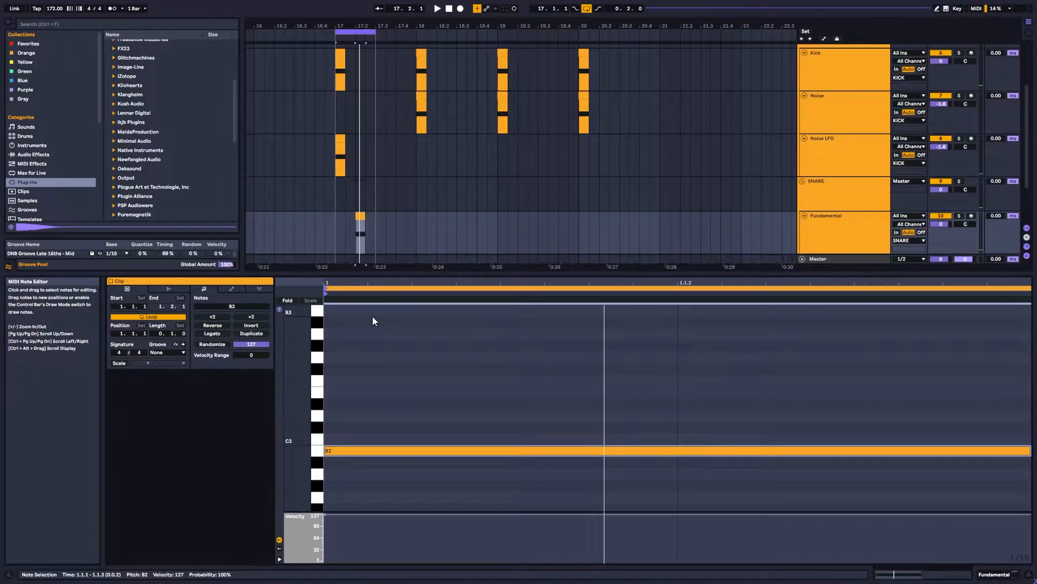
{"action": "key", "text": "shift+Up"}
{"action": "key", "text": "space"}
{"action": "key", "text": "space"}
{"action": "key", "text": "shift+Down"}
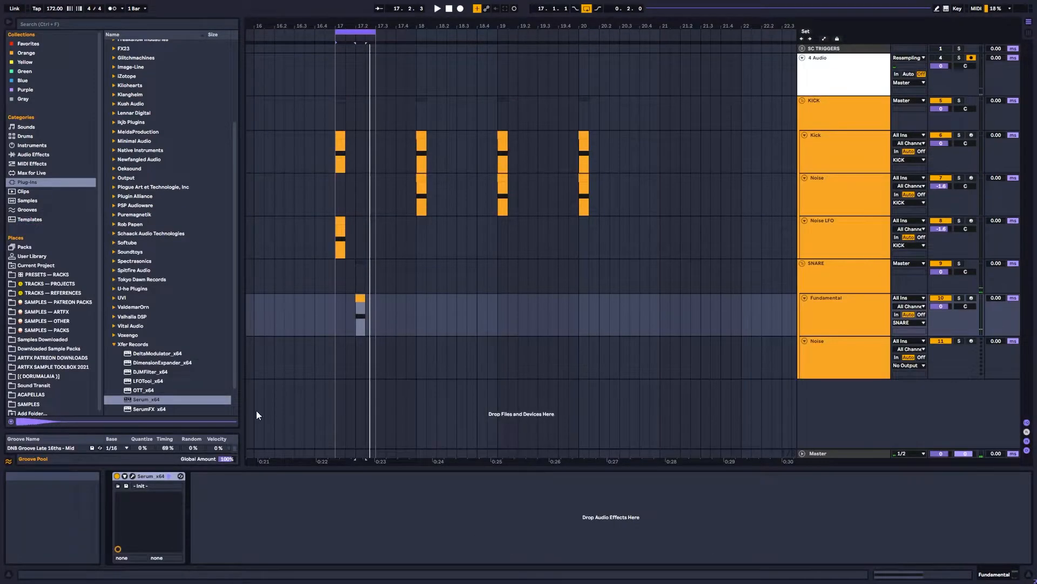
Add EQ Eight after Serum on the Fundamental track, enlarge its frequency display, and play the loop to check the note's fundamental peak
{"action": "left_click", "coordinate": [40, 155]}
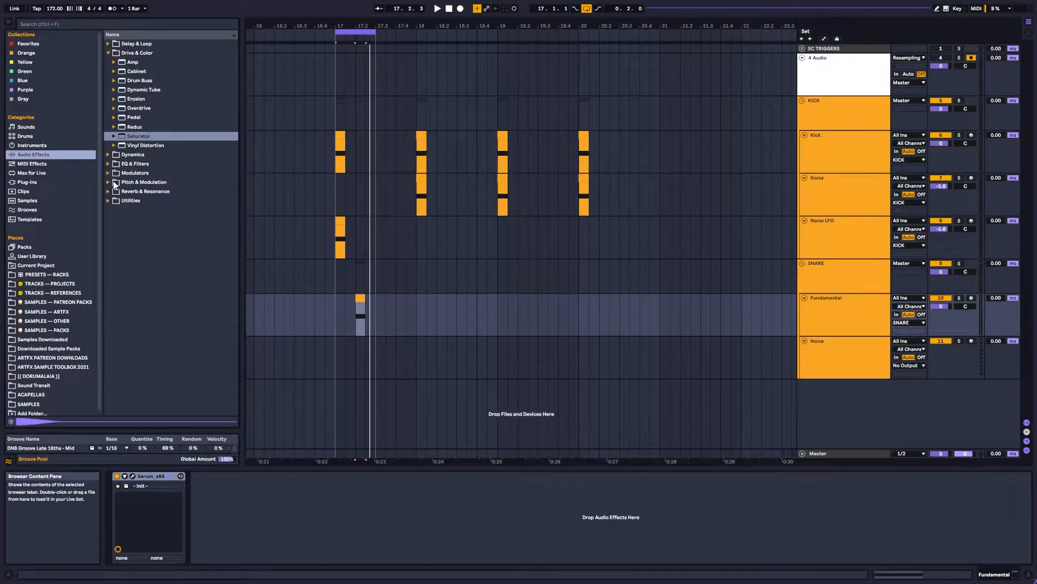
{"action": "left_click", "coordinate": [138, 163]}
{"action": "left_click_drag", "start_coordinate": [135, 99], "coordinate": [267, 506]}
{"action": "left_click", "coordinate": [204, 476]}
{"action": "key", "text": "space"}
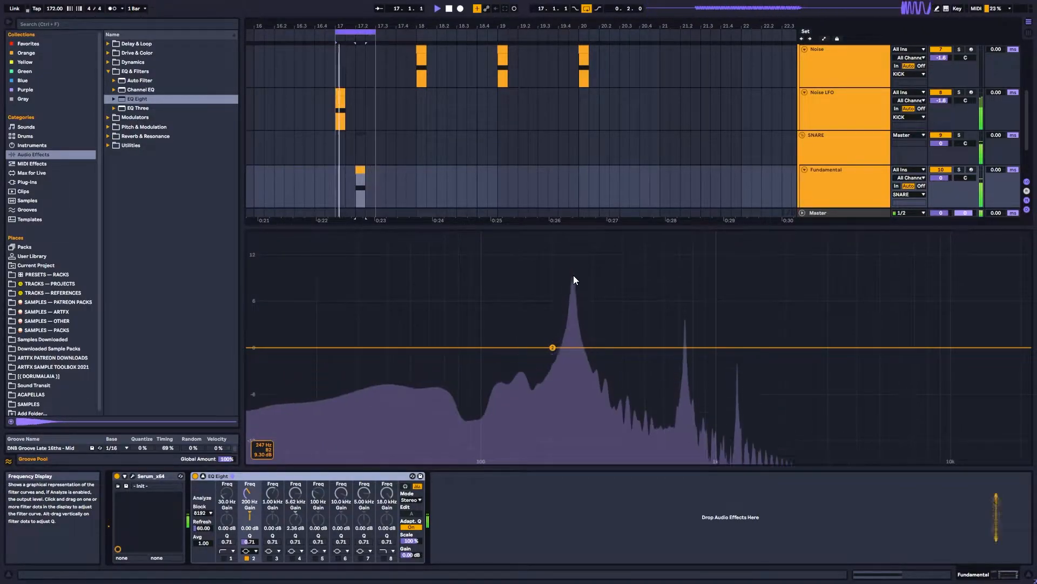
{"action": "key", "text": "space"}
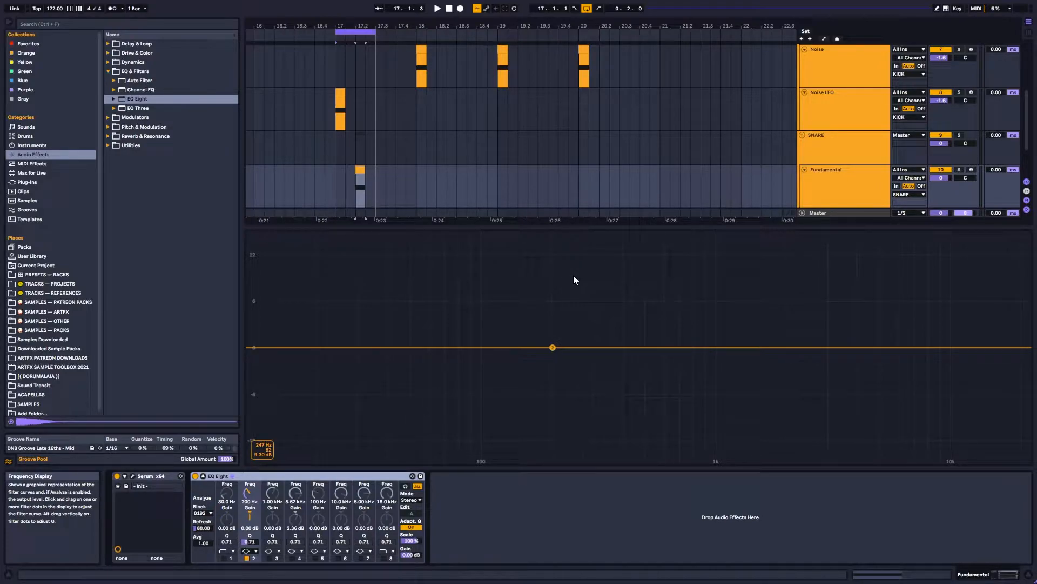
Raise the Fundamental clip's note five semitones to E3 and check its peak in the EQ Eight spectrum during loop playback
{"action": "double_click", "coordinate": [359, 177]}
{"action": "left_click_drag", "start_coordinate": [349, 451], "coordinate": [350, 393]}
{"action": "left_click", "coordinate": [1000, 575]}
{"action": "key", "text": "space"}
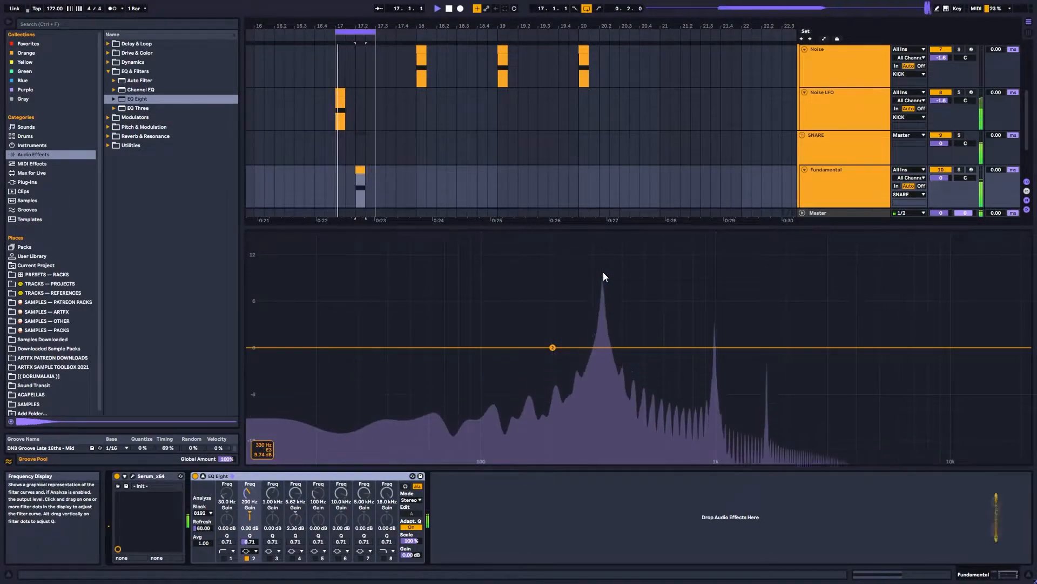
{"action": "key", "text": "space"}
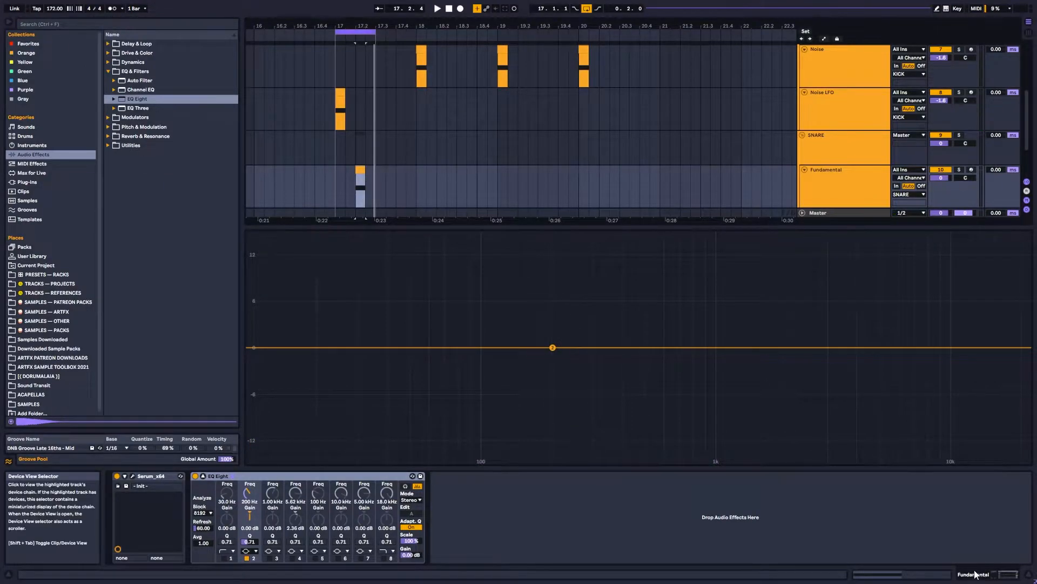
{"action": "left_click", "coordinate": [204, 476]}
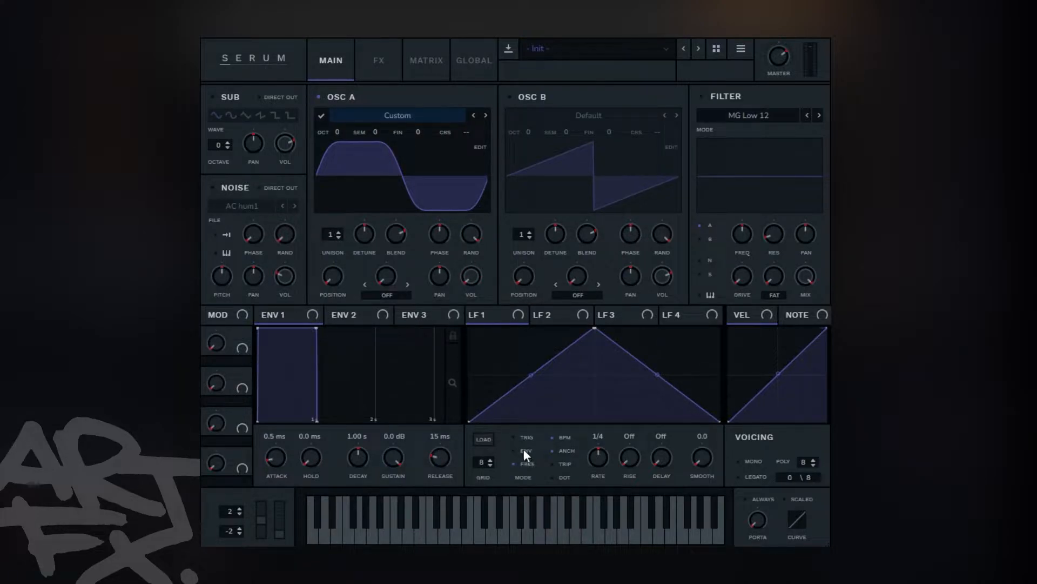
Shape LFO 1 in envelope mode as a brief full-level hold falling to zero by mid-cycle, modulating Osc A's volume
{"action": "left_click_drag", "start_coordinate": [594, 328], "coordinate": [446, 308]}
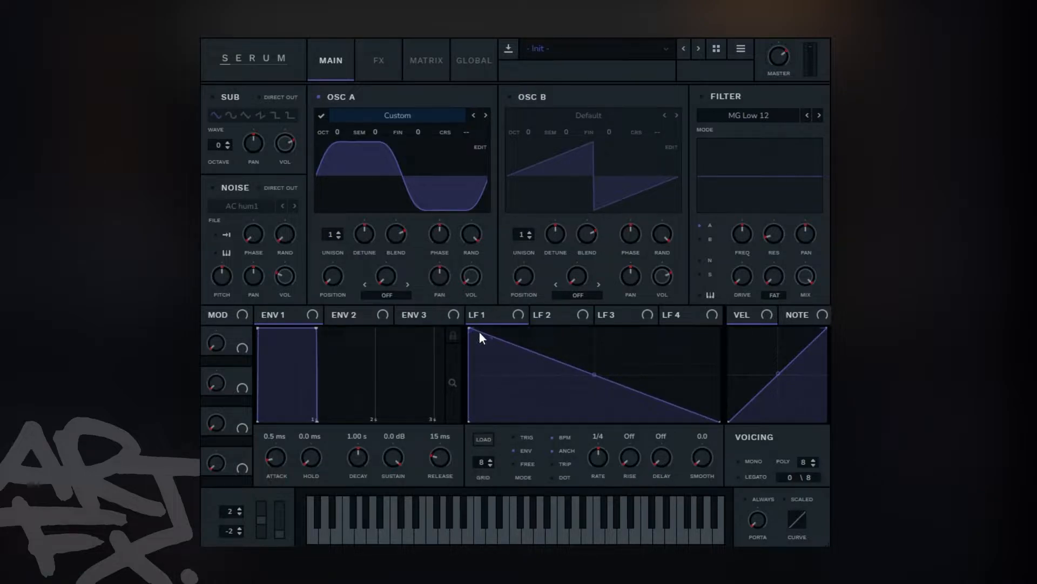
{"action": "mouse_move", "coordinate": [482, 322]}
{"action": "left_click_drag", "start_coordinate": [470, 328], "coordinate": [491, 301]}
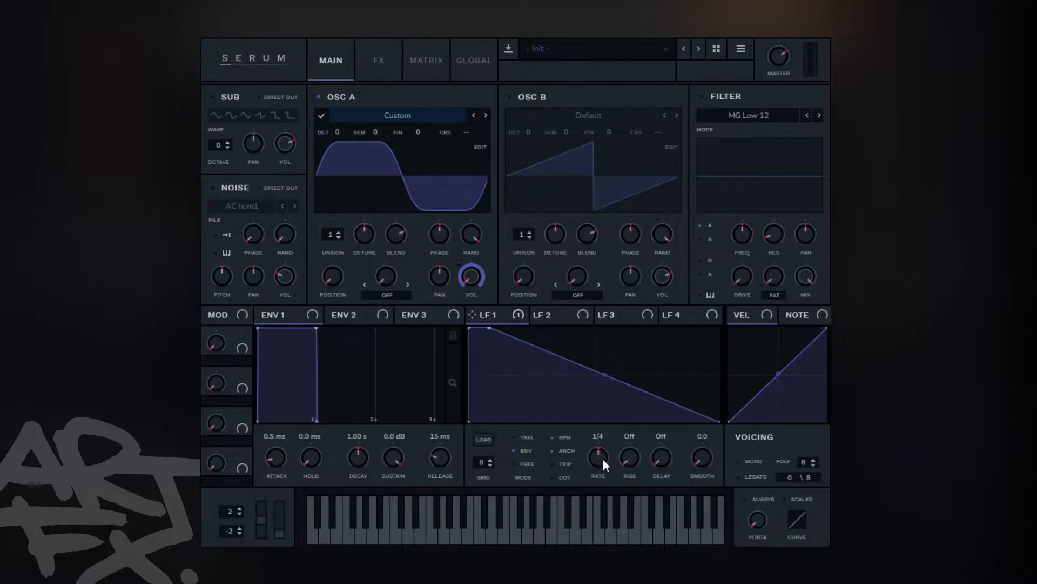
{"action": "left_click_drag", "start_coordinate": [594, 402], "coordinate": [600, 438]}
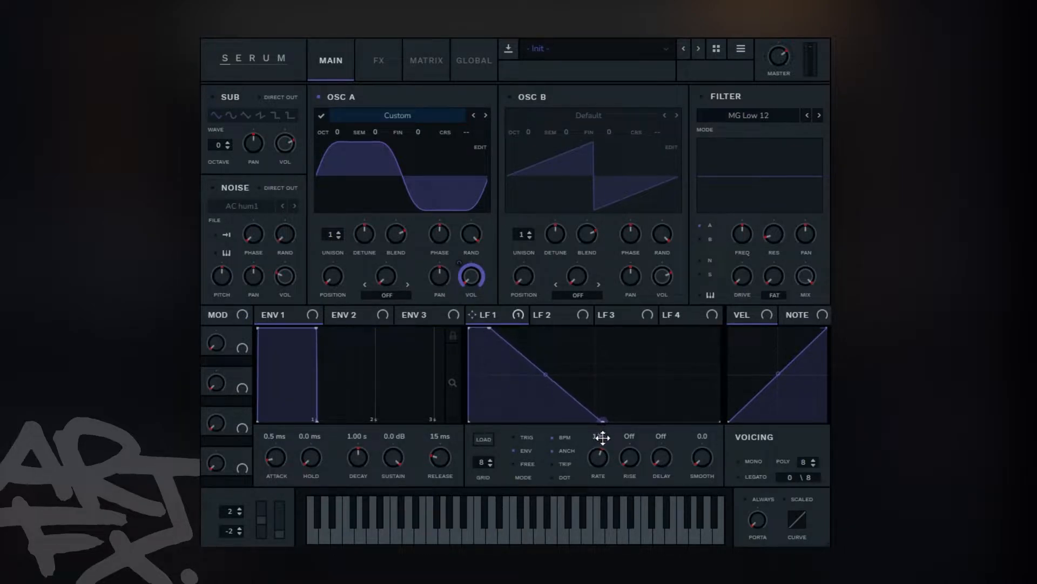
Add a point to LFO 1's falling slope and bend the decay around it
{"action": "left_click_drag", "start_coordinate": [560, 351], "coordinate": [514, 342]}
{"action": "double_click", "coordinate": [545, 353]}
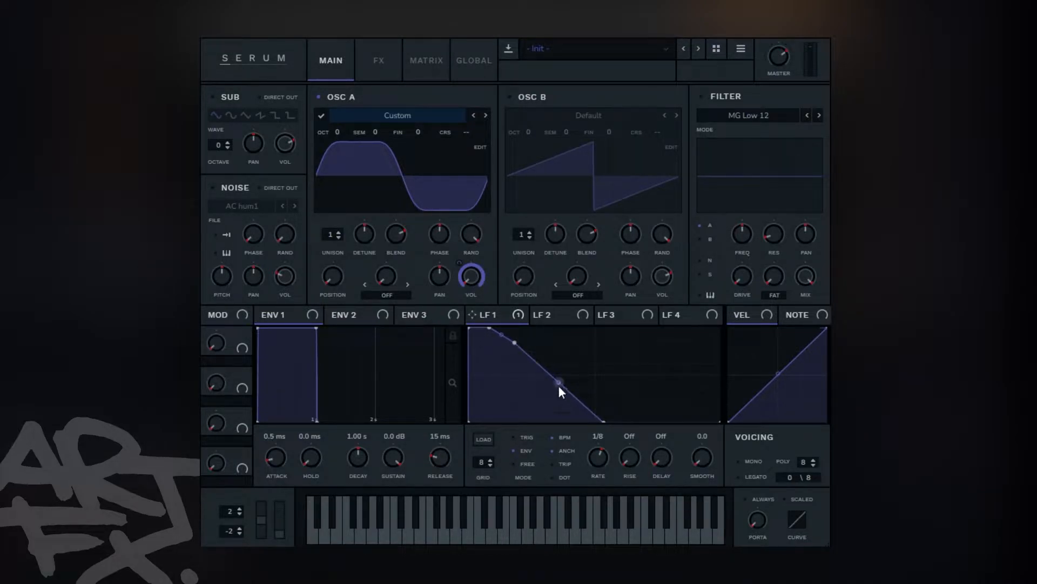
{"action": "left_click_drag", "start_coordinate": [559, 384], "coordinate": [559, 394]}
{"action": "left_click_drag", "start_coordinate": [511, 346], "coordinate": [522, 347]}
Tighten LFO 1's decay with a longer hold, a mid-slope bend and an earlier zero point, at a rate of 1/32
{"action": "mouse_move", "coordinate": [473, 268]}
{"action": "mouse_move", "coordinate": [563, 436]}
{"action": "left_click_drag", "start_coordinate": [491, 329], "coordinate": [542, 362]}
{"action": "double_click", "coordinate": [542, 362]}
{"action": "left_click_drag", "start_coordinate": [575, 408], "coordinate": [576, 427]}
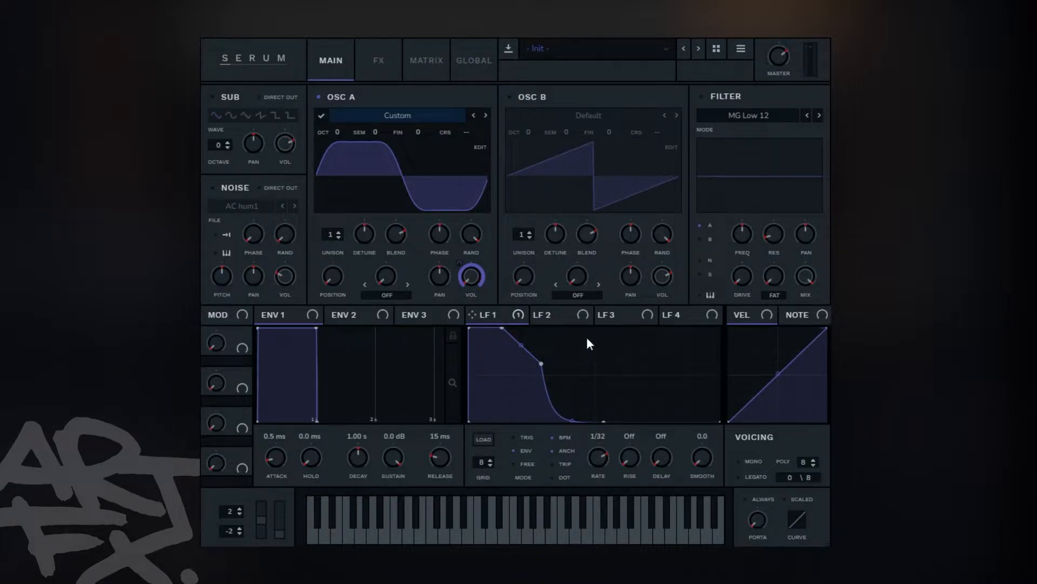
{"action": "left_click_drag", "start_coordinate": [603, 420], "coordinate": [573, 433]}
{"action": "left_click_drag", "start_coordinate": [542, 364], "coordinate": [536, 362]}
Enable Serum's noise oscillator and browse its samples to the ARTFX NOISE - STEREO folder
{"action": "left_click", "coordinate": [221, 192]}
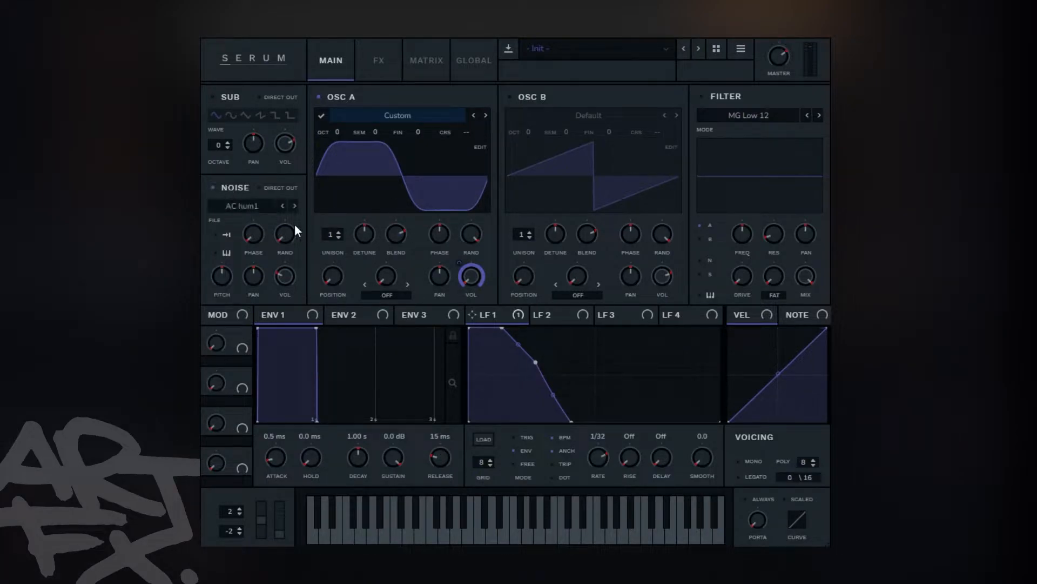
{"action": "left_click", "coordinate": [258, 203]}
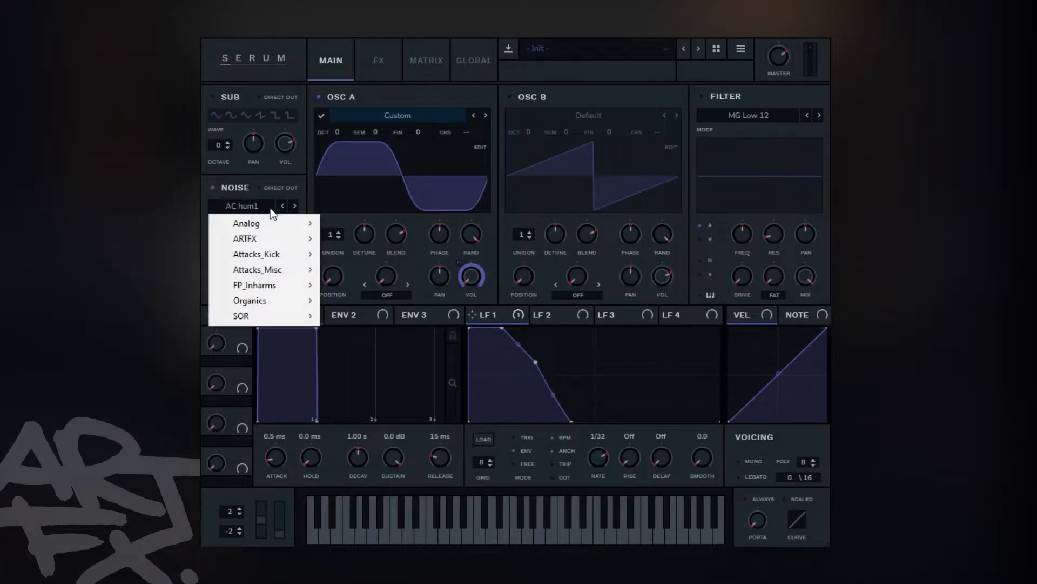
{"action": "mouse_move", "coordinate": [281, 222]}
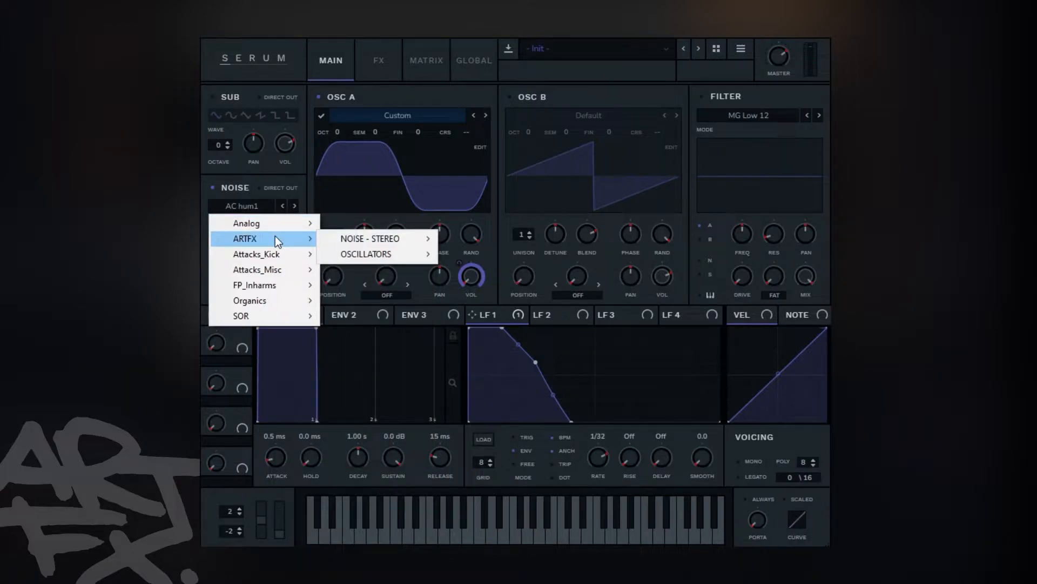
{"action": "mouse_move", "coordinate": [412, 237]}
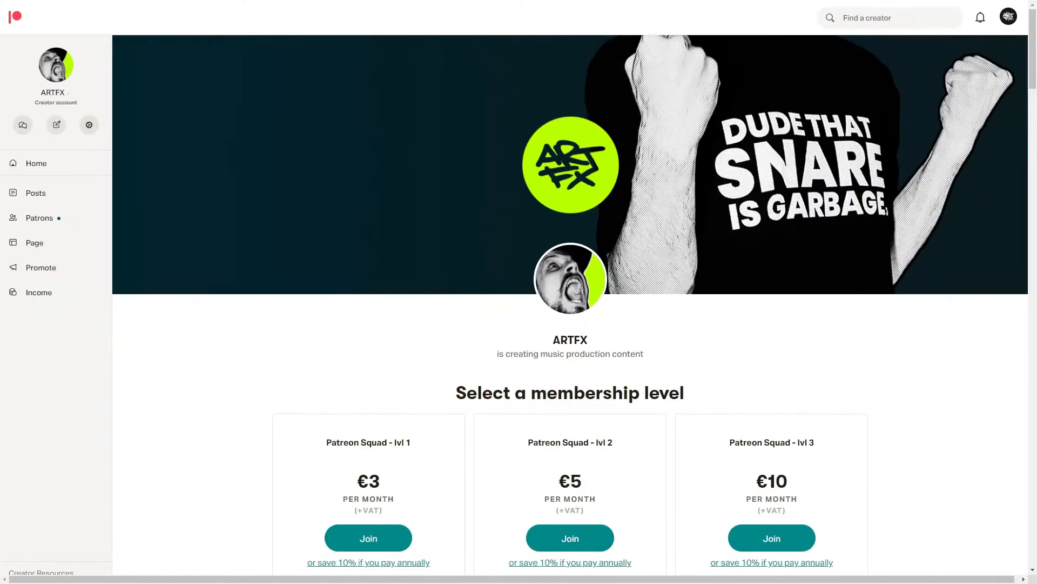
{"action": "scroll", "coordinate": [1033, 48], "scroll_direction": "down", "scroll_amount": 2}
{"action": "left_click_drag", "start_coordinate": [1033, 48], "coordinate": [1034, 315]}
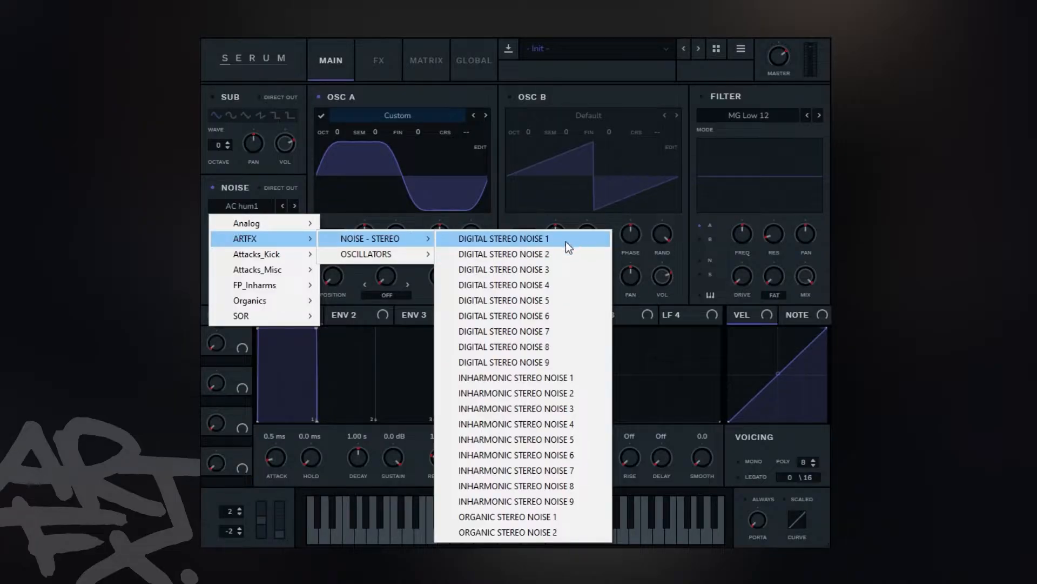
Load DIGITAL STEREO NOISE 1, nudge its phase up, and turn its volume fully down with LFO 2 in envelope mode modulating it
{"action": "left_click", "coordinate": [559, 245]}
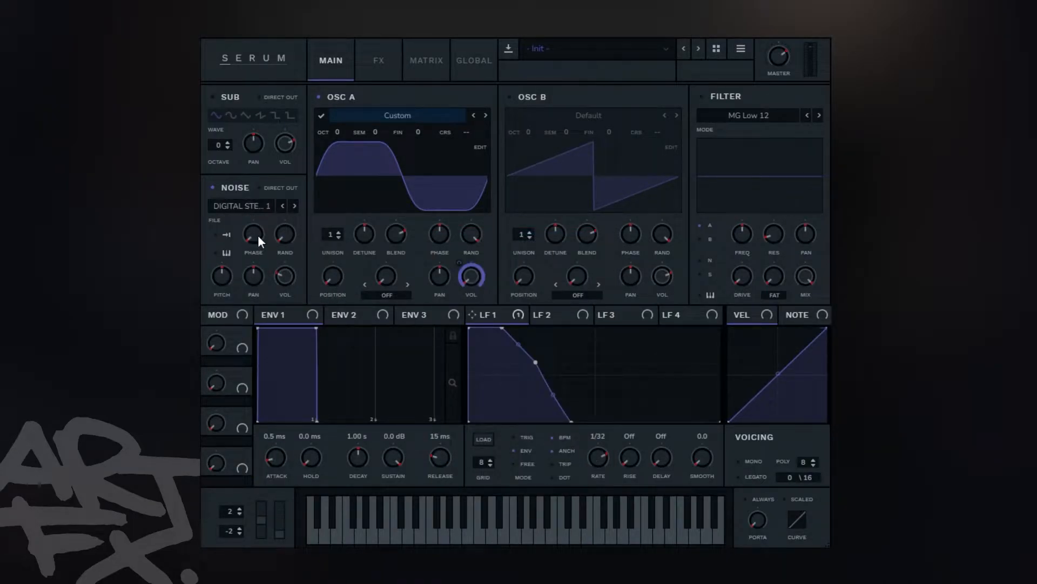
{"action": "left_click_drag", "start_coordinate": [257, 235], "coordinate": [260, 225]}
{"action": "left_click_drag", "start_coordinate": [300, 277], "coordinate": [304, 207]}
{"action": "left_click_drag", "start_coordinate": [288, 273], "coordinate": [274, 460]}
{"action": "left_click", "coordinate": [549, 314]}
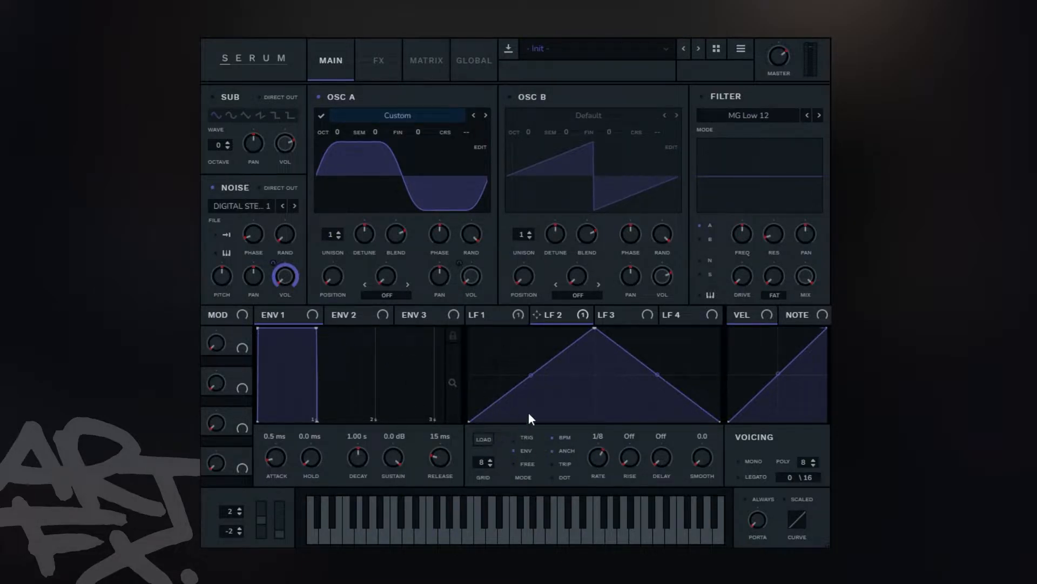
Compare the LFO 1 volume shape for Osc A with the LFO 2 shape assigned to the noise
{"action": "left_click", "coordinate": [487, 318]}
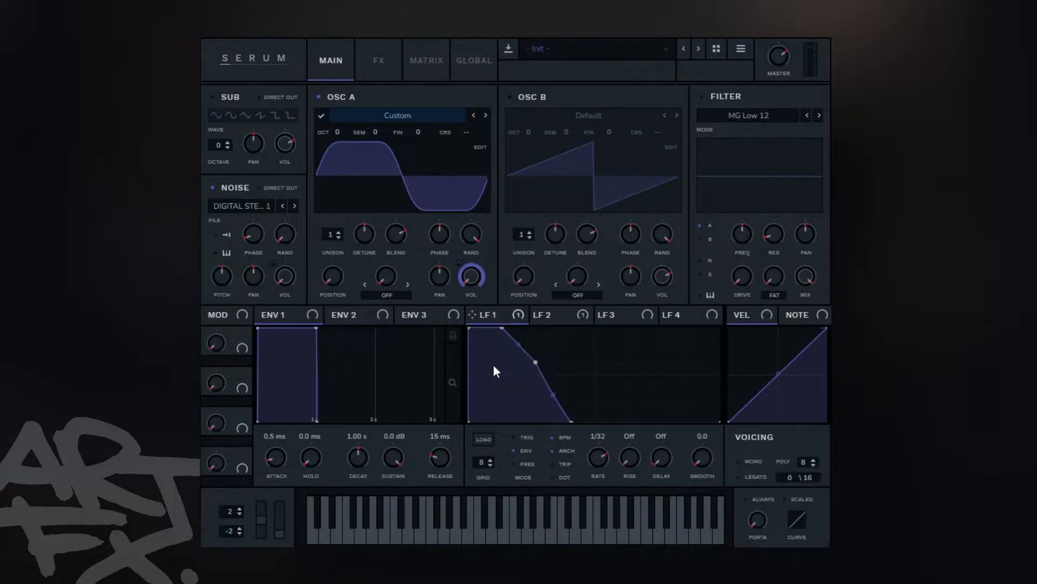
{"action": "left_click", "coordinate": [545, 314]}
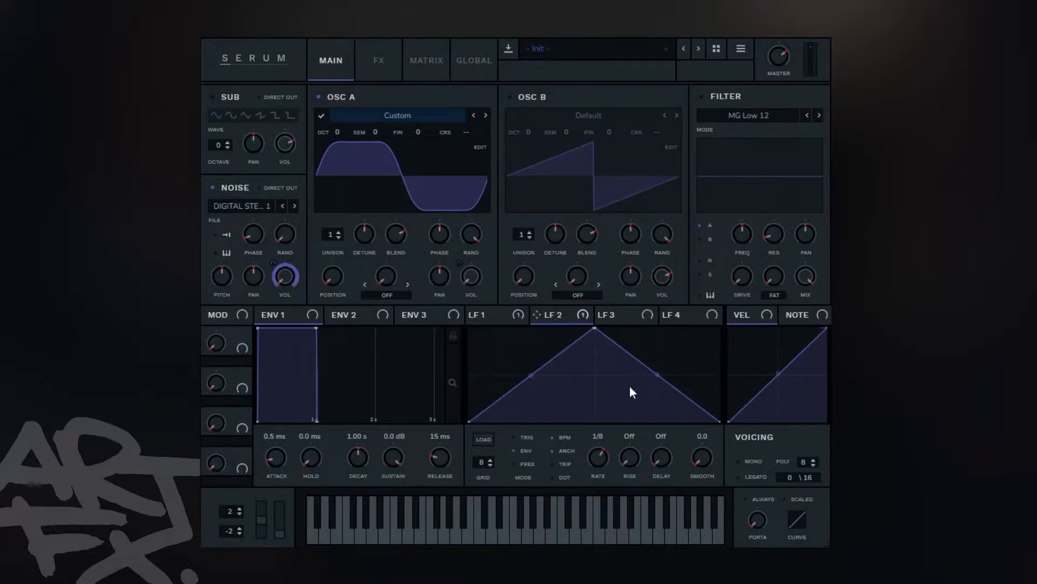
{"action": "left_click", "coordinate": [504, 318]}
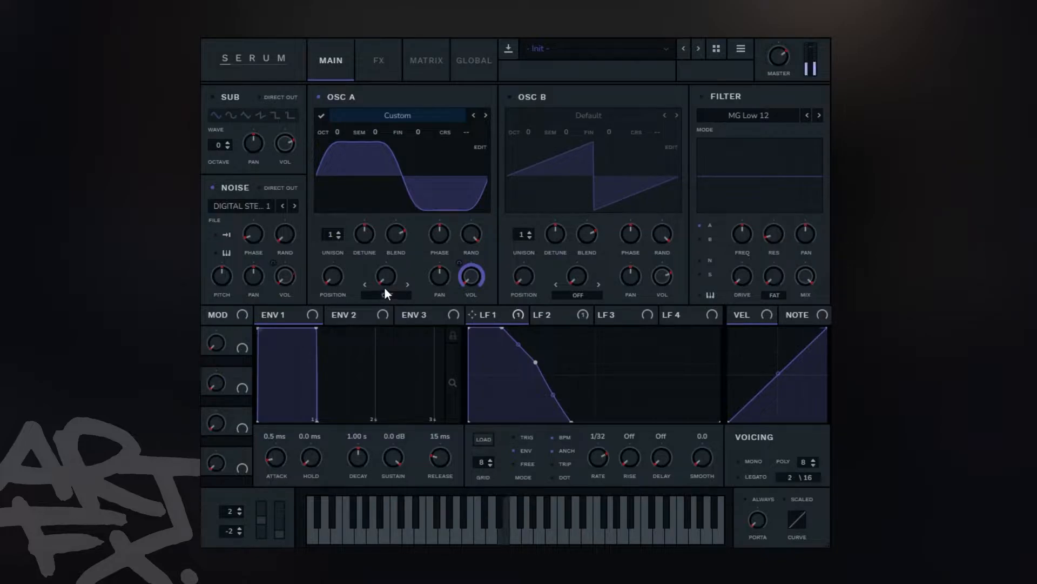
Reshape LFO 2 to start at full level, hold for about a third of the cycle, and fall to zero by mid-cycle
{"action": "left_click", "coordinate": [567, 316]}
{"action": "left_click_drag", "start_coordinate": [595, 329], "coordinate": [522, 306]}
{"action": "double_click", "coordinate": [605, 415]}
{"action": "left_click_drag", "start_coordinate": [604, 415], "coordinate": [604, 439]}
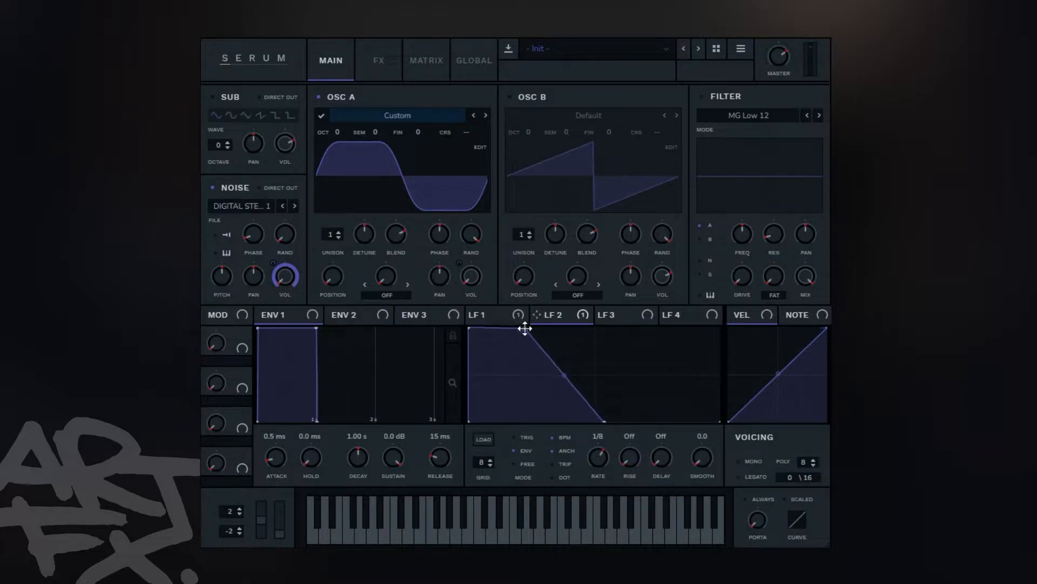
{"action": "left_click_drag", "start_coordinate": [524, 327], "coordinate": [544, 326]}
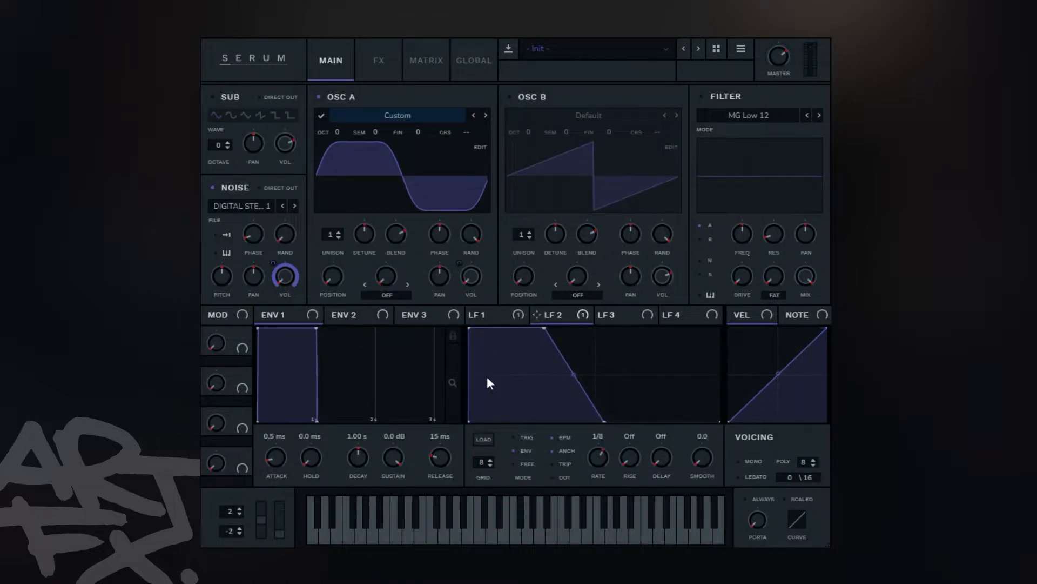
Give LFO 2 a slightly delayed, steep attack with an extra point halfway up the rise
{"action": "left_click_drag", "start_coordinate": [470, 328], "coordinate": [485, 323]}
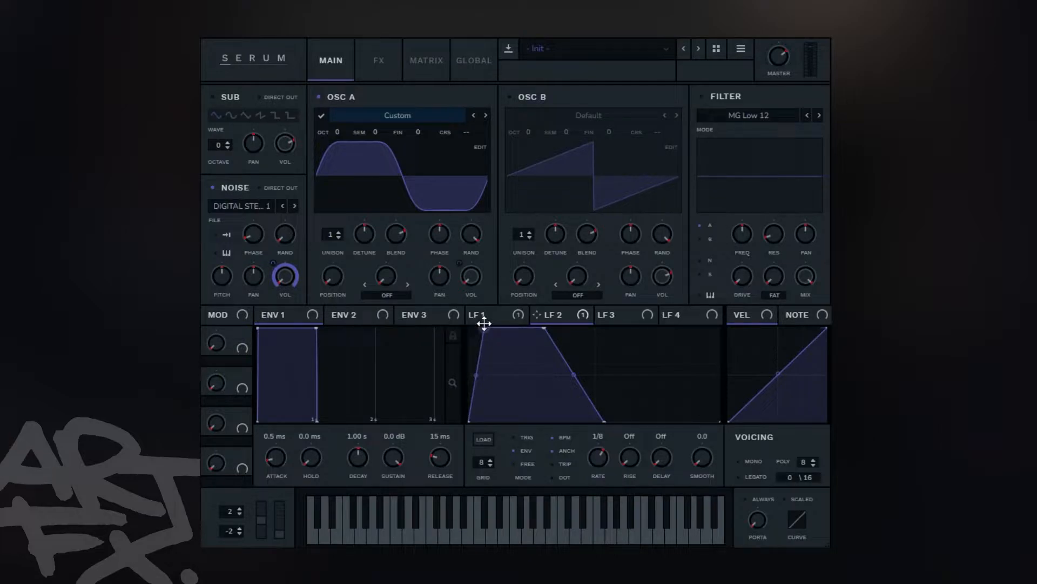
{"action": "left_click_drag", "start_coordinate": [469, 420], "coordinate": [480, 443]}
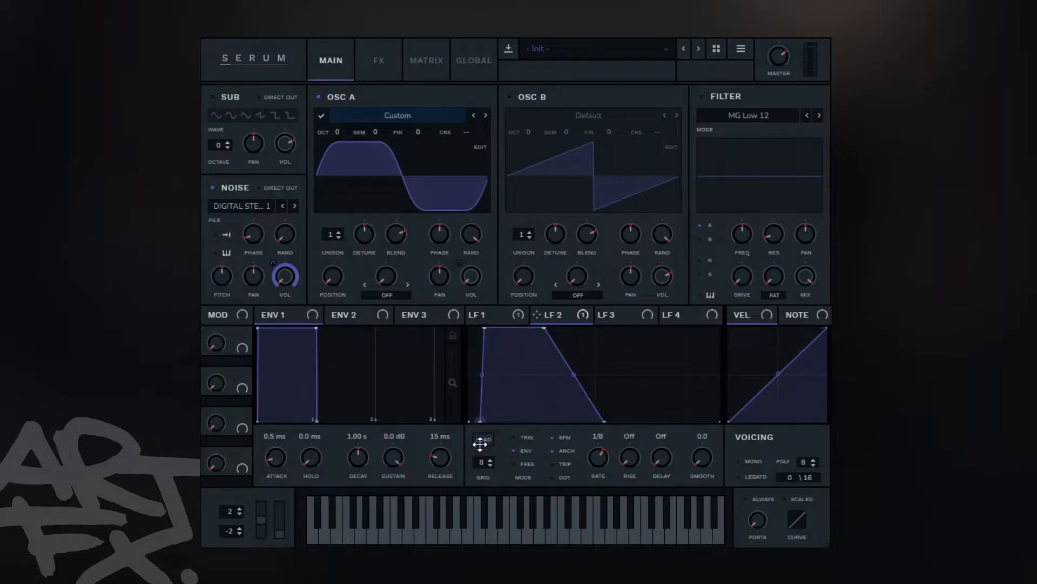
{"action": "double_click", "coordinate": [484, 377]}
{"action": "left_click_drag", "start_coordinate": [485, 328], "coordinate": [489, 324]}
Turn off LFO 2's BPM sync, stretch its decay almost to the end of the cycle, and set its rate to 10.2 Hz
{"action": "left_click", "coordinate": [563, 436]}
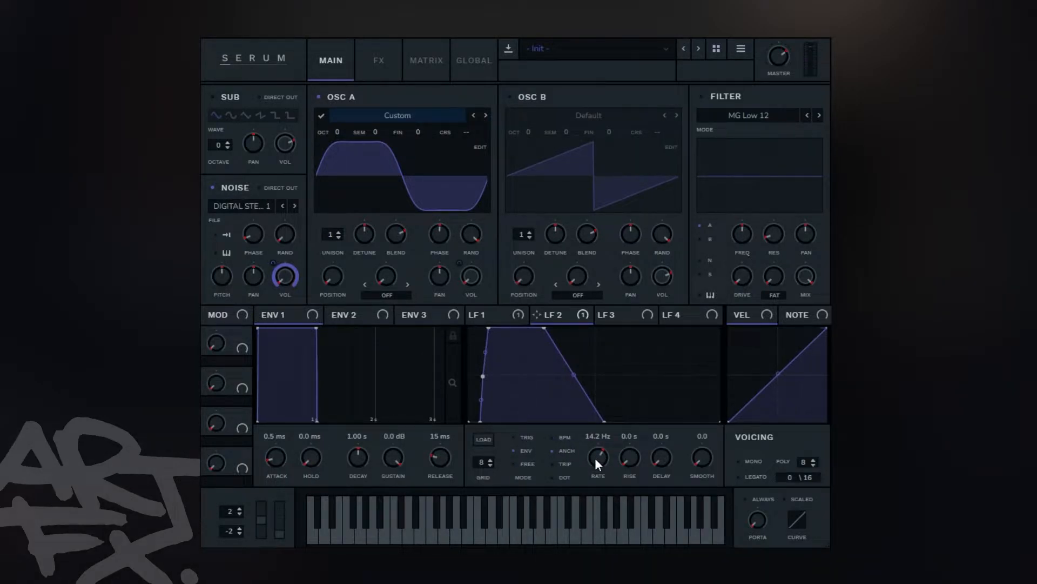
{"action": "left_click_drag", "start_coordinate": [604, 421], "coordinate": [711, 456]}
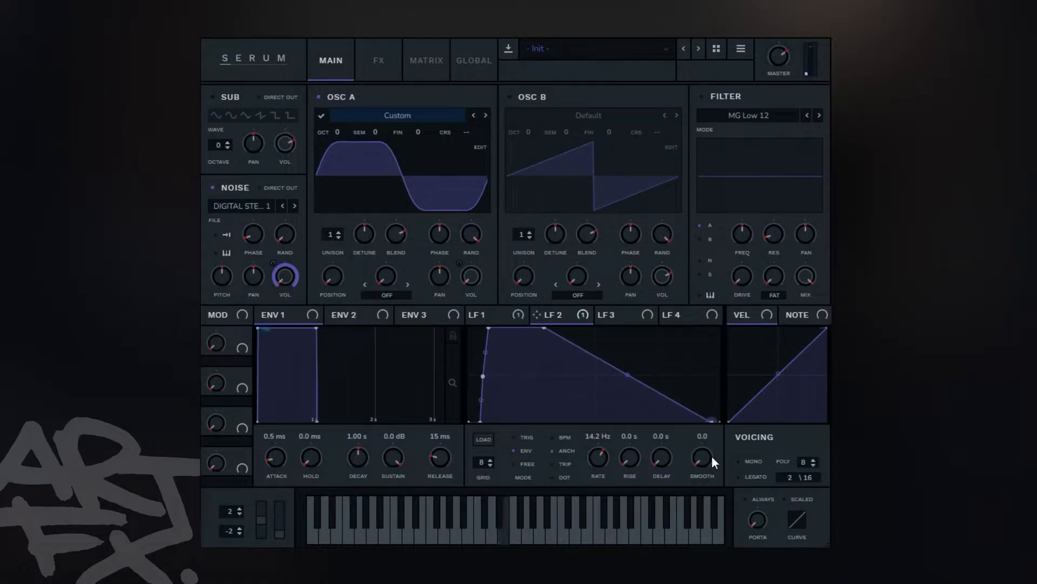
{"action": "left_click_drag", "start_coordinate": [543, 329], "coordinate": [542, 303]}
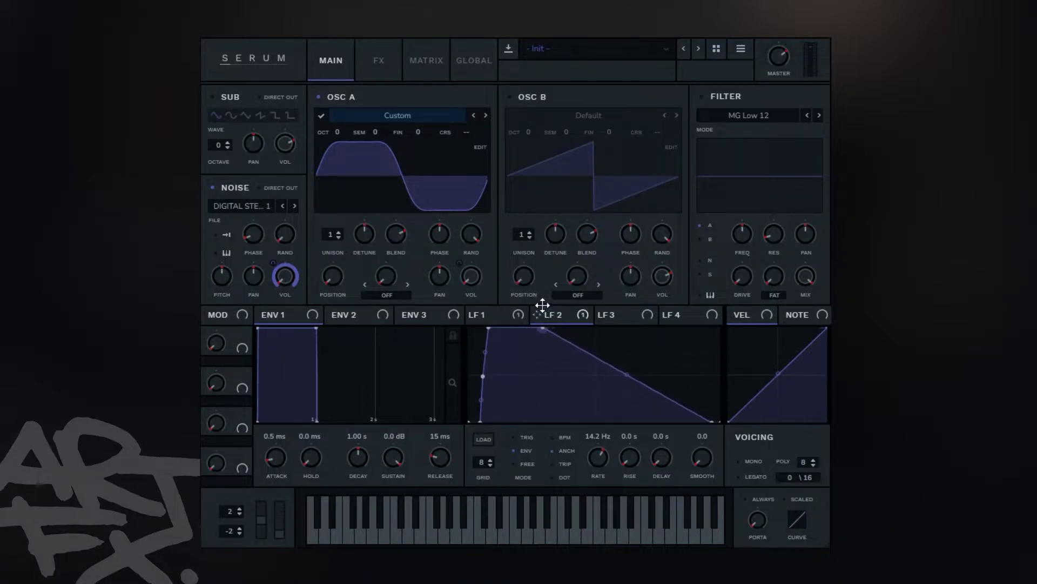
{"action": "left_click_drag", "start_coordinate": [603, 463], "coordinate": [603, 466]}
Round off LFO 2's attack slope and shorten its full-level hold
{"action": "double_click", "coordinate": [491, 327]}
{"action": "double_click", "coordinate": [502, 347]}
{"action": "left_click_drag", "start_coordinate": [502, 347], "coordinate": [491, 310]}
{"action": "left_click_drag", "start_coordinate": [480, 420], "coordinate": [478, 425]}
{"action": "left_click_drag", "start_coordinate": [543, 331], "coordinate": [522, 301]}
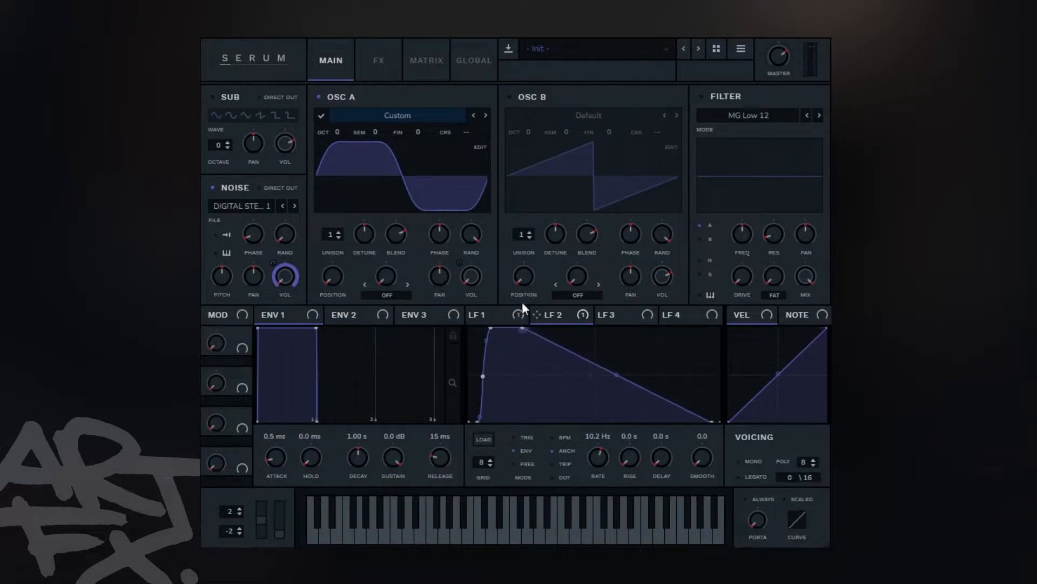
Bend LFO 2's decay into a smooth inward curve without keeping an extra point on the slope
{"action": "double_click", "coordinate": [598, 378]}
{"action": "left_click_drag", "start_coordinate": [598, 378], "coordinate": [601, 382]}
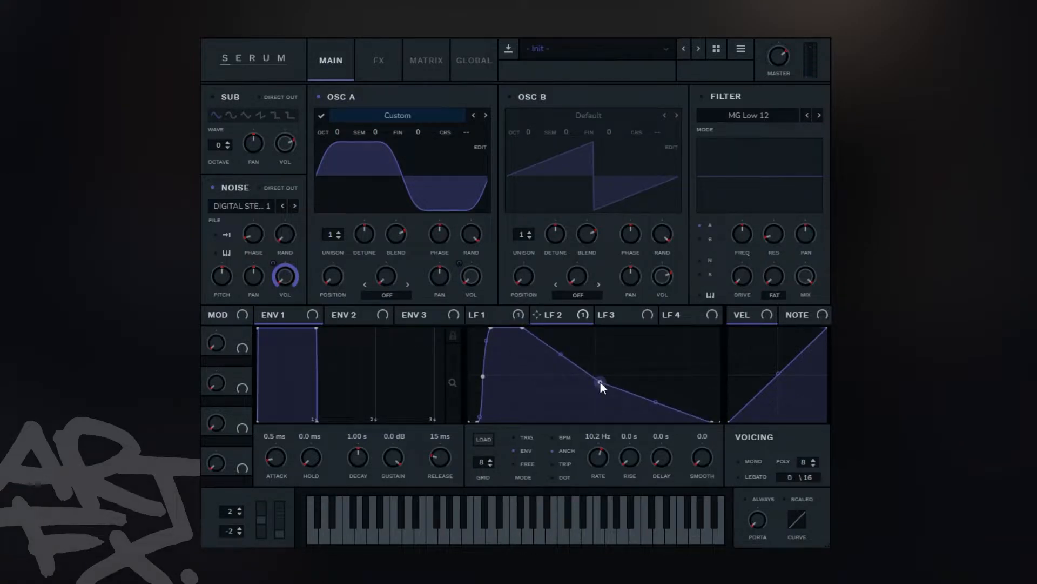
{"action": "double_click", "coordinate": [601, 382]}
{"action": "left_click_drag", "start_coordinate": [621, 375], "coordinate": [614, 377]}
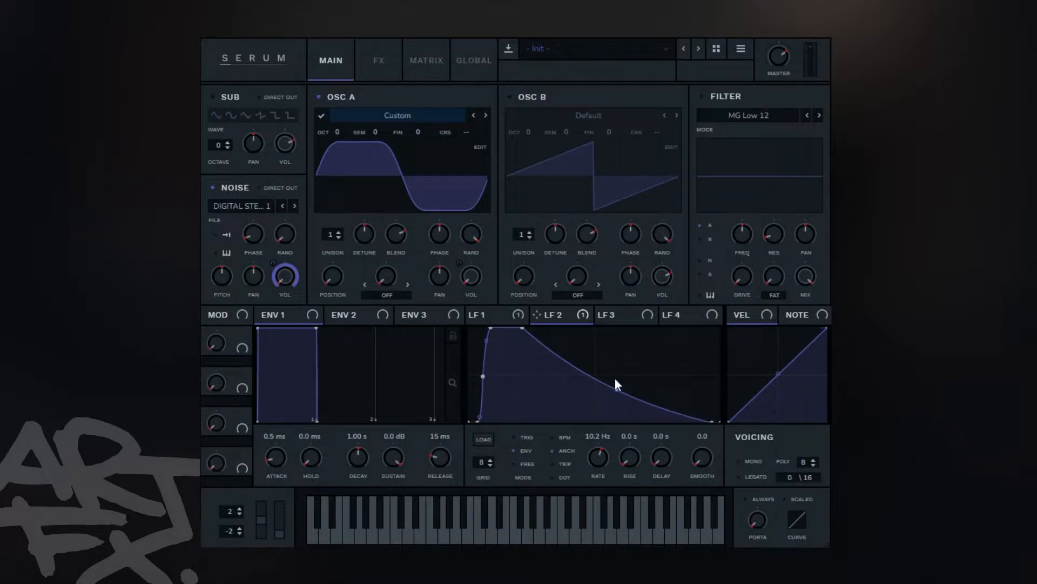
Try a slight pitch adjustment on the noise oscillator and raise its phase a little
{"action": "mouse_move", "coordinate": [225, 280]}
{"action": "left_click_drag", "start_coordinate": [222, 284], "coordinate": [222, 276]}
{"action": "mouse_move", "coordinate": [474, 270]}
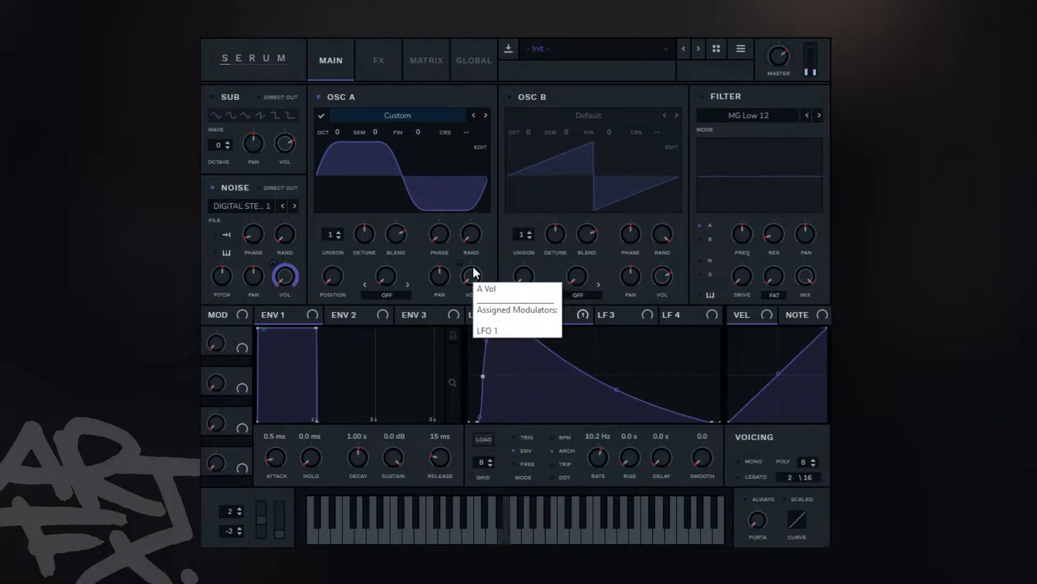
{"action": "left_click_drag", "start_coordinate": [255, 232], "coordinate": [255, 225]}
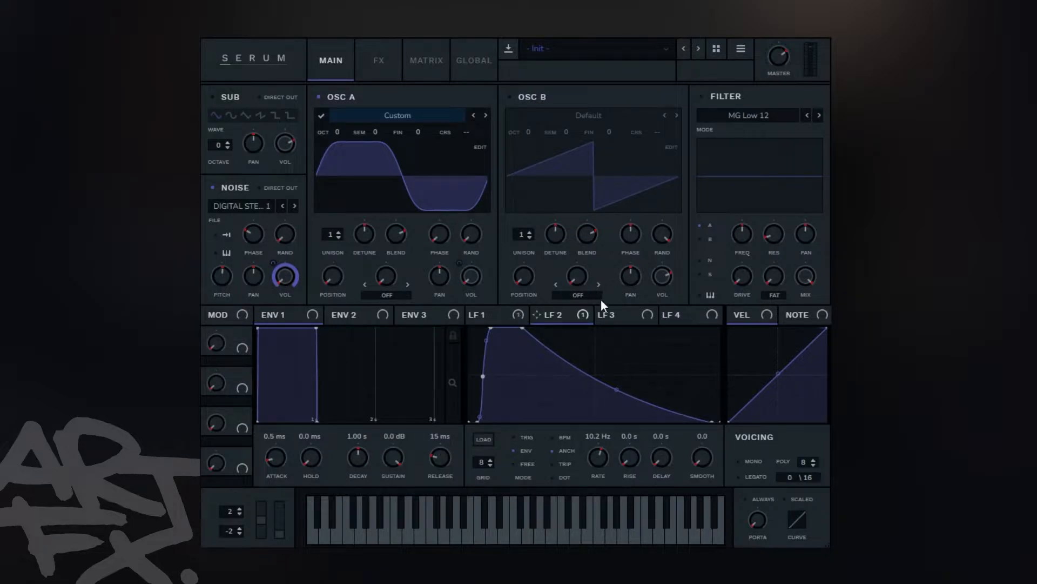
Shape LFO 3 as a straight fall from peak to zero, with BPM sync off and a rate of 60.4 Hz
{"action": "left_click", "coordinate": [605, 315]}
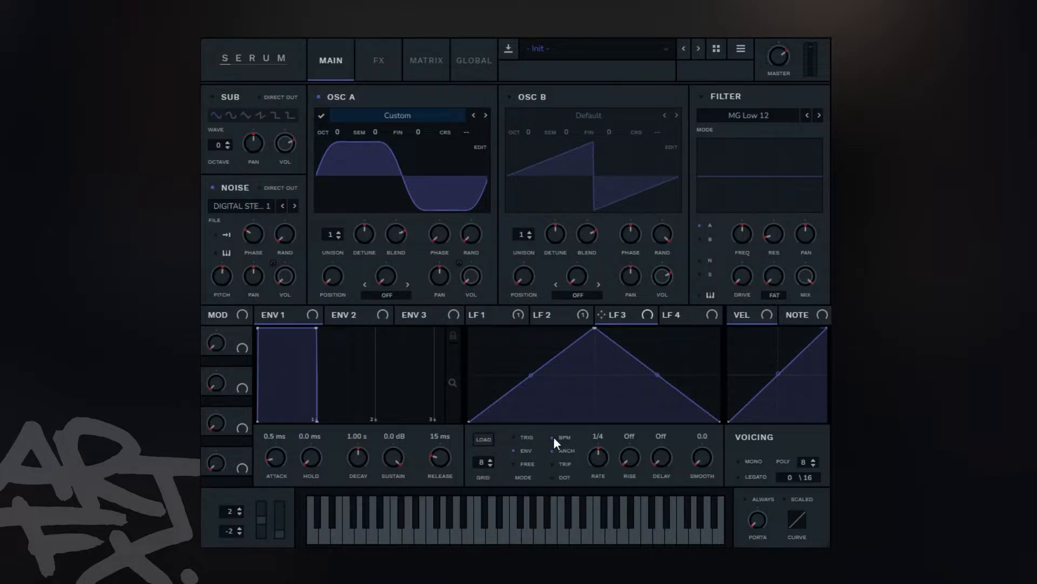
{"action": "left_click_drag", "start_coordinate": [594, 329], "coordinate": [469, 328]}
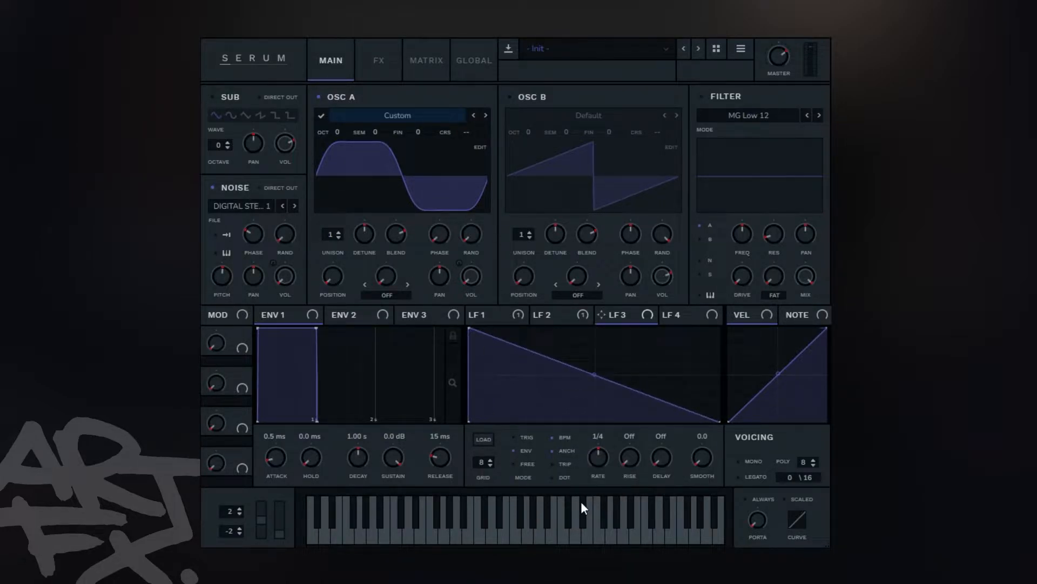
{"action": "left_click", "coordinate": [563, 438]}
Route LFO 3 to oscillator A's coarse pitch in the modulation matrix and make the modulation one-directional
{"action": "left_click", "coordinate": [429, 56]}
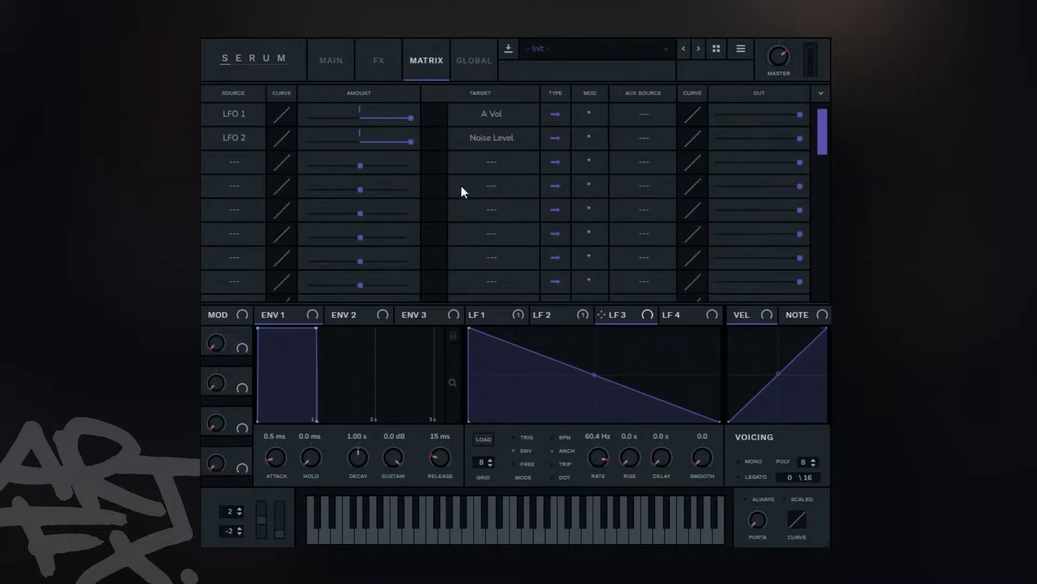
{"action": "left_click", "coordinate": [241, 162]}
{"action": "left_click", "coordinate": [253, 171]}
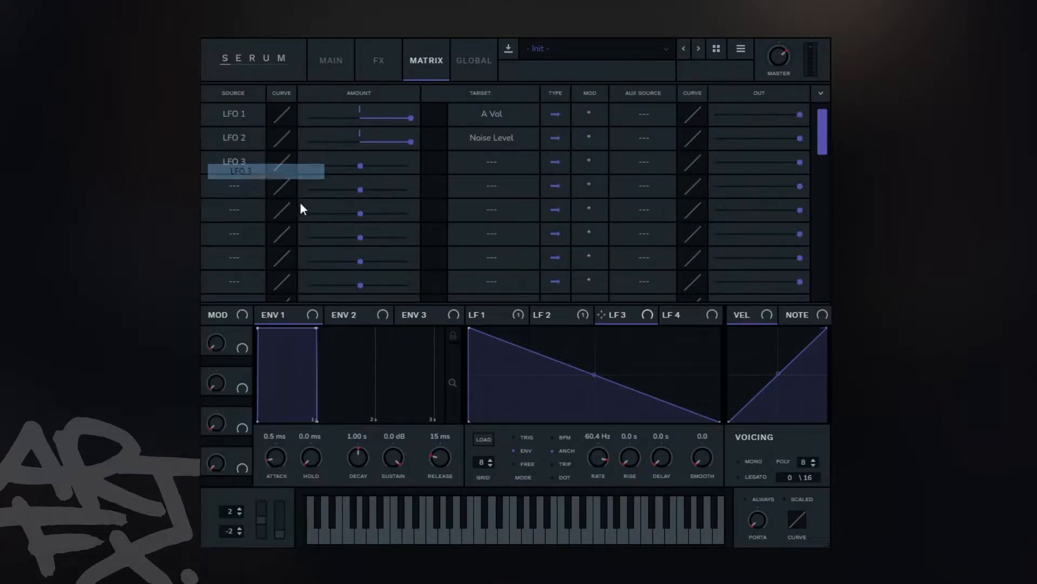
{"action": "left_click", "coordinate": [468, 171]}
{"action": "mouse_move", "coordinate": [491, 178]}
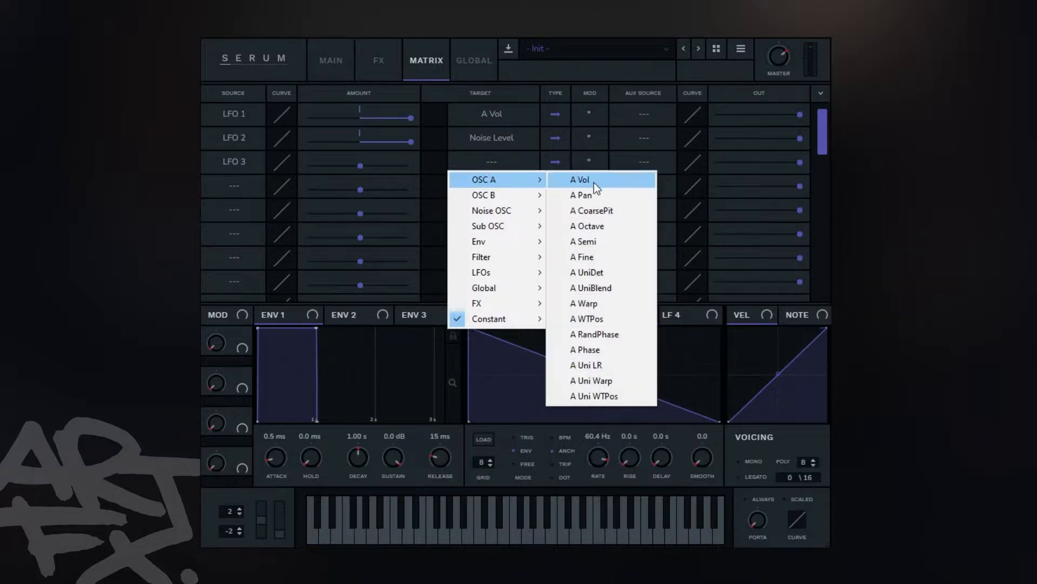
{"action": "left_click", "coordinate": [610, 212]}
{"action": "left_click", "coordinate": [555, 161]}
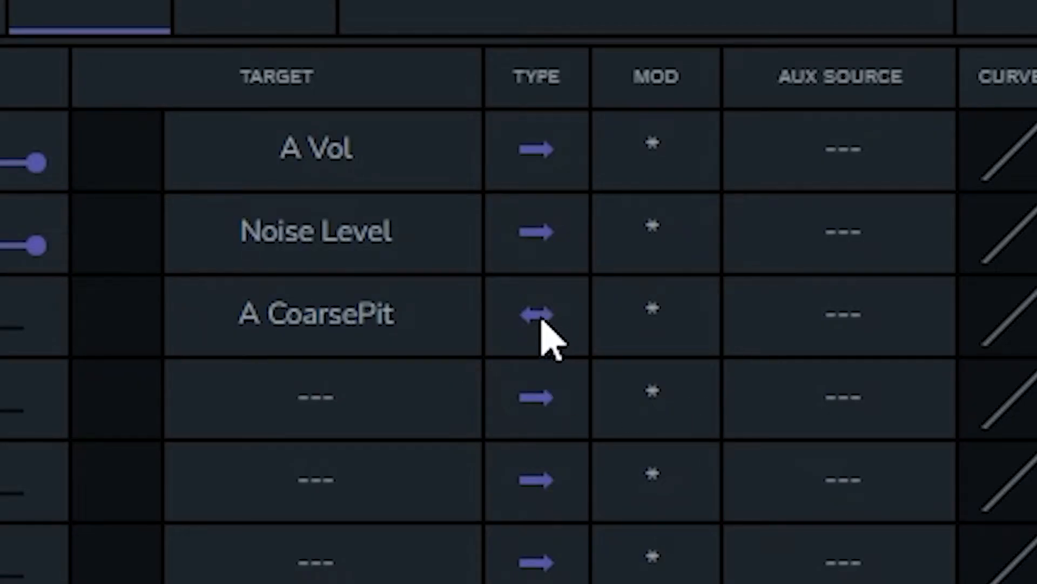
{"action": "left_click", "coordinate": [554, 319]}
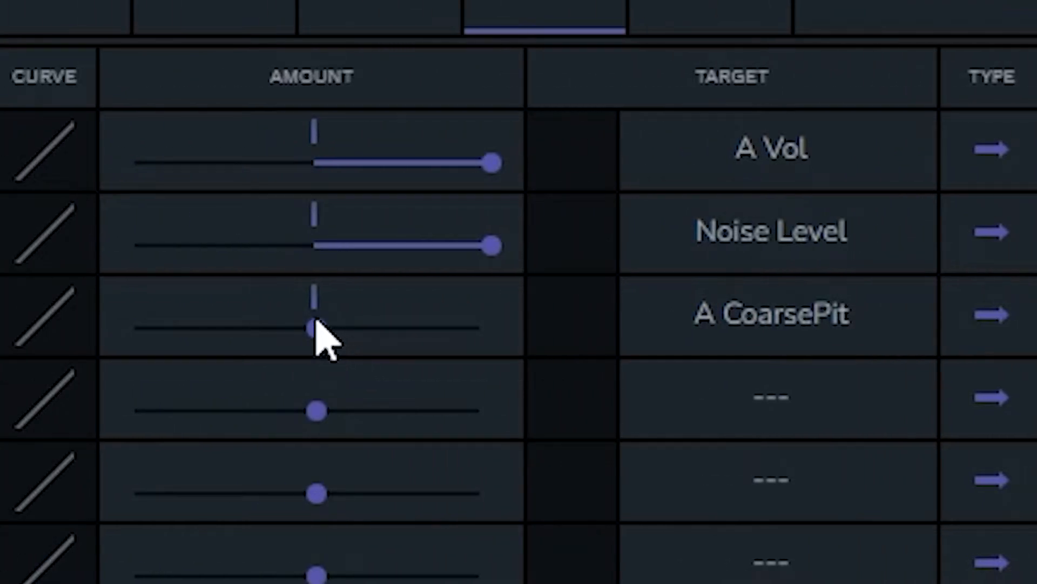
Set LFO 3's coarse-pitch modulation to a moderate positive amount, a bit under half of the available range
{"action": "left_click_drag", "start_coordinate": [314, 332], "coordinate": [384, 332]}
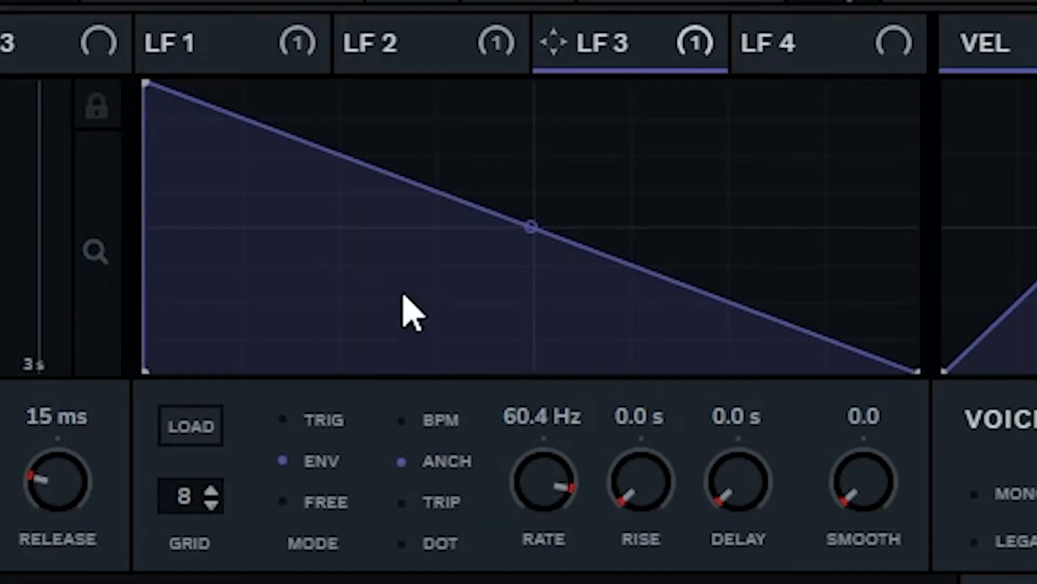
{"action": "scroll", "coordinate": [548, 424], "scroll_direction": "up", "scroll_amount": 6}
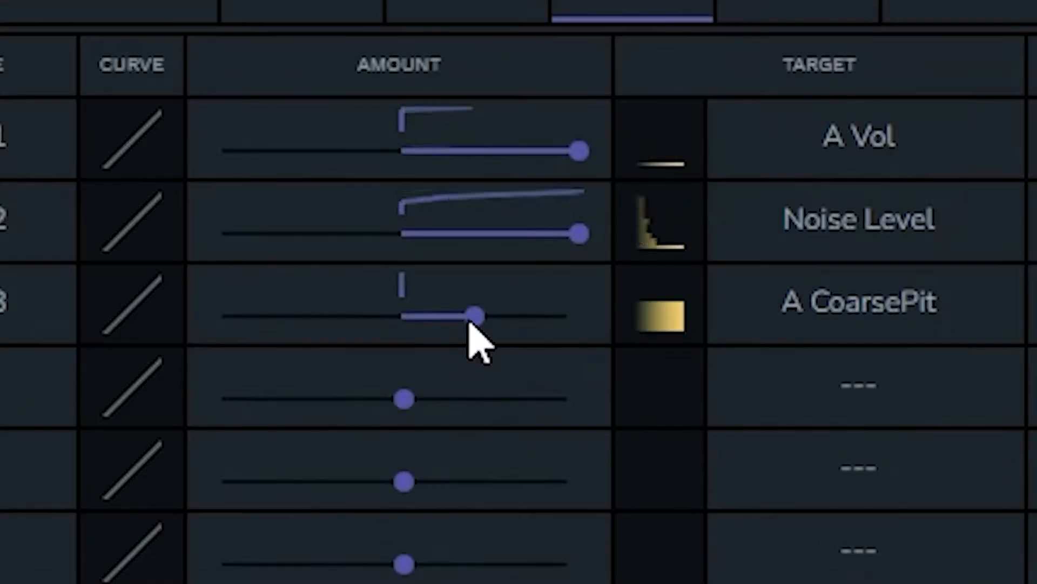
{"action": "mouse_move", "coordinate": [468, 320]}
{"action": "left_mouse_down"}
{"action": "mouse_move", "coordinate": [384, 298]}
{"action": "mouse_move", "coordinate": [452, 309]}
{"action": "left_mouse_up"}
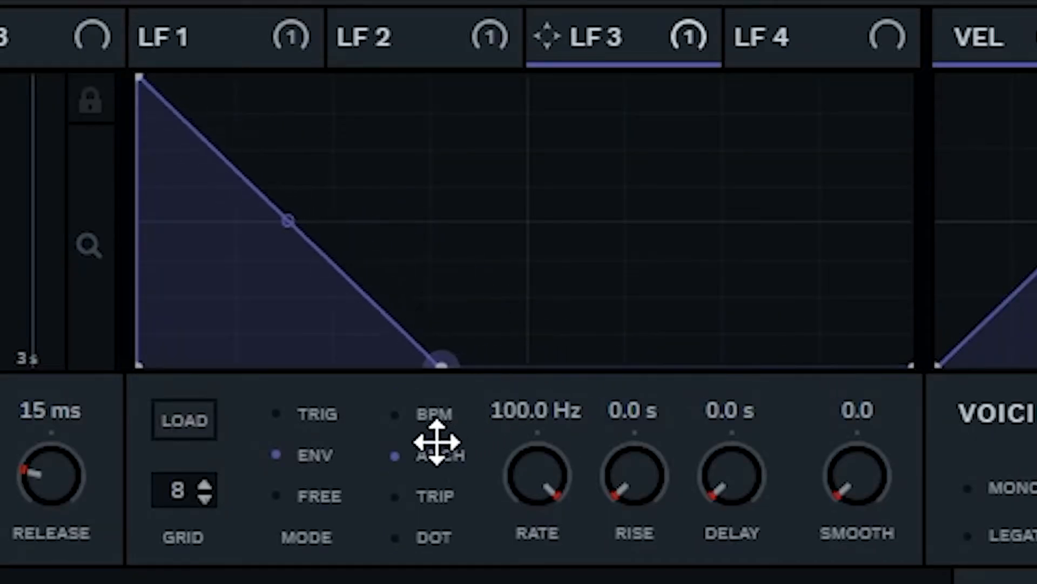
Set LFO 3's rate to 100.0 Hz and make its fall reach zero near mid-cycle with an inward curve
{"action": "left_click_drag", "start_coordinate": [436, 442], "coordinate": [273, 486]}
{"action": "left_click_drag", "start_coordinate": [280, 364], "coordinate": [506, 581]}
{"action": "mouse_move", "coordinate": [505, 365]}
{"action": "left_mouse_down"}
{"action": "mouse_move", "coordinate": [549, 365]}
{"action": "mouse_move", "coordinate": [515, 364]}
{"action": "left_mouse_up"}
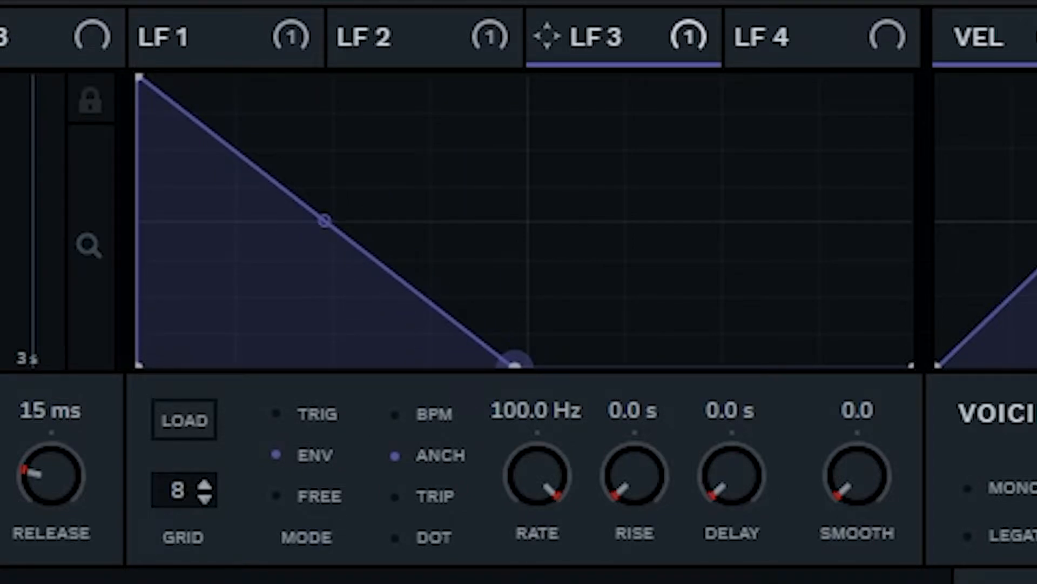
{"action": "left_click_drag", "start_coordinate": [324, 220], "coordinate": [319, 248]}
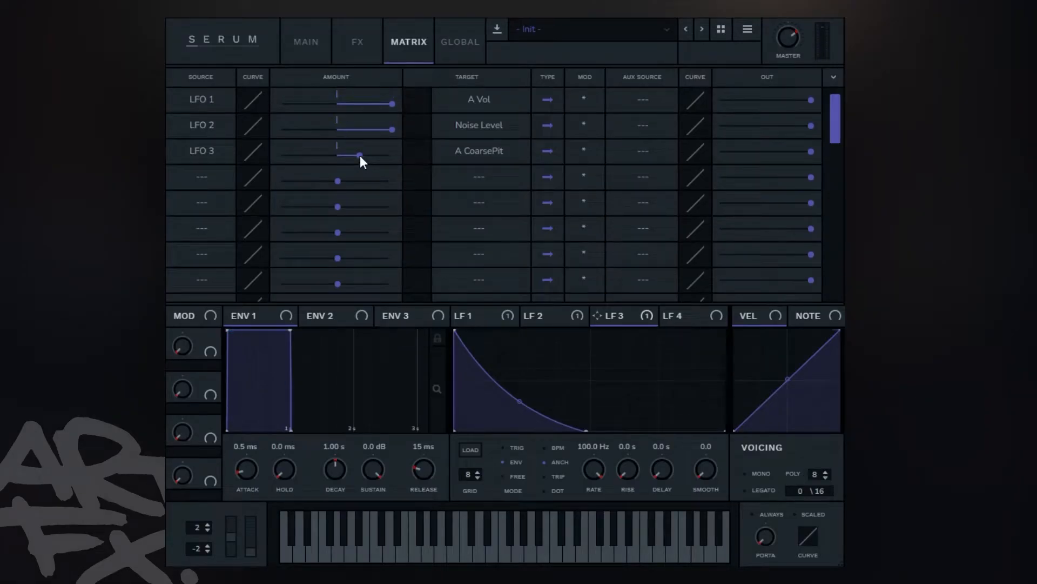
Nudge LFO 3's coarse-pitch amount up slightly and check the shapes of LFO 1 and LFO 2
{"action": "left_click_drag", "start_coordinate": [360, 156], "coordinate": [370, 164]}
{"action": "left_click_drag", "start_coordinate": [812, 152], "coordinate": [559, 154]}
{"action": "left_click", "coordinate": [492, 317]}
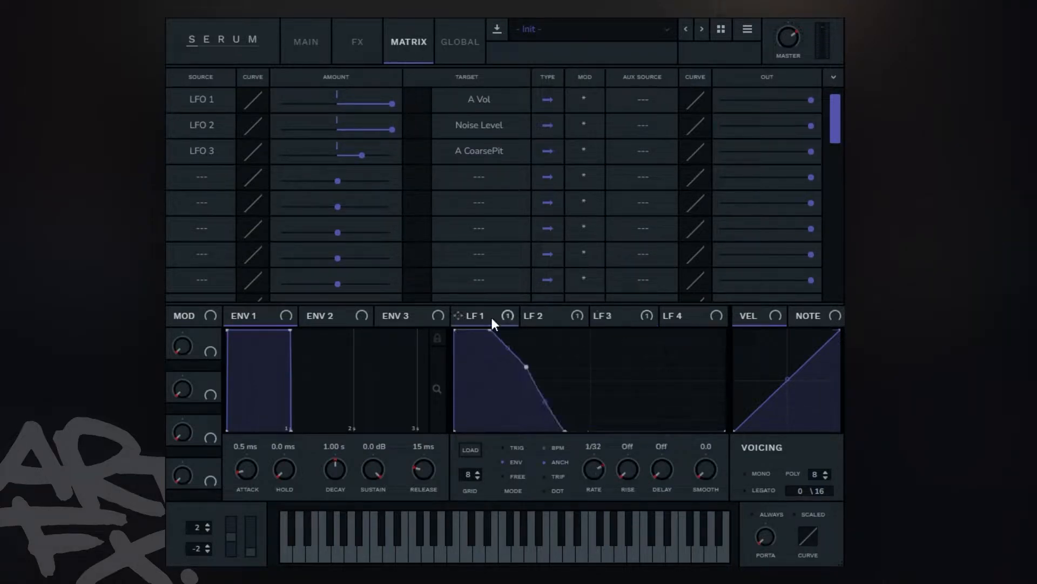
{"action": "left_click", "coordinate": [543, 318]}
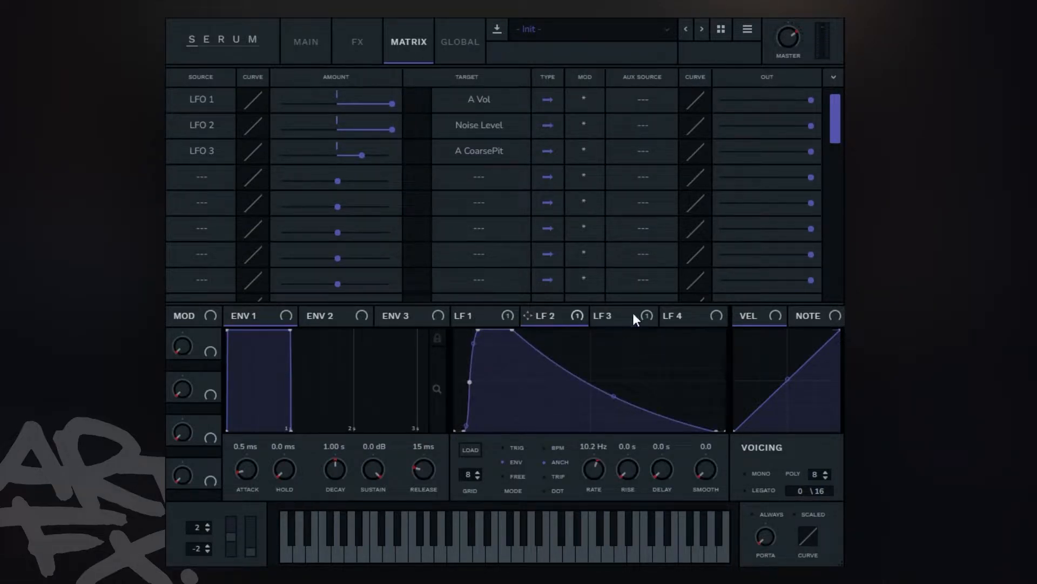
Add a full-level hold over about the first sixth of LFO 3's cycle and bend the following decay inward
{"action": "left_click", "coordinate": [616, 317]}
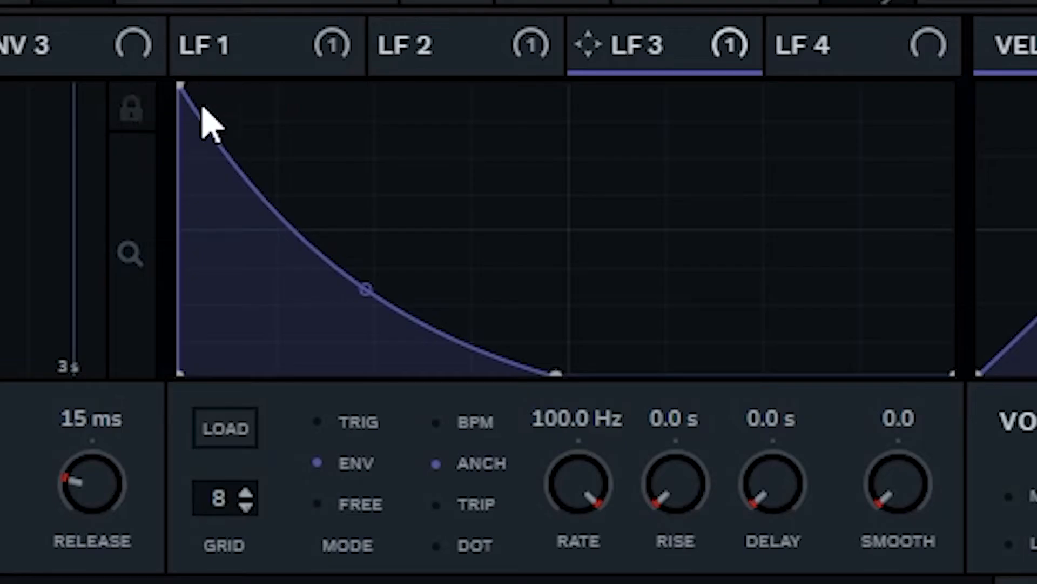
{"action": "double_click", "coordinate": [474, 332]}
{"action": "left_click_drag", "start_coordinate": [473, 332], "coordinate": [467, 307]}
{"action": "left_click_drag", "start_coordinate": [216, 18], "coordinate": [236, 8]}
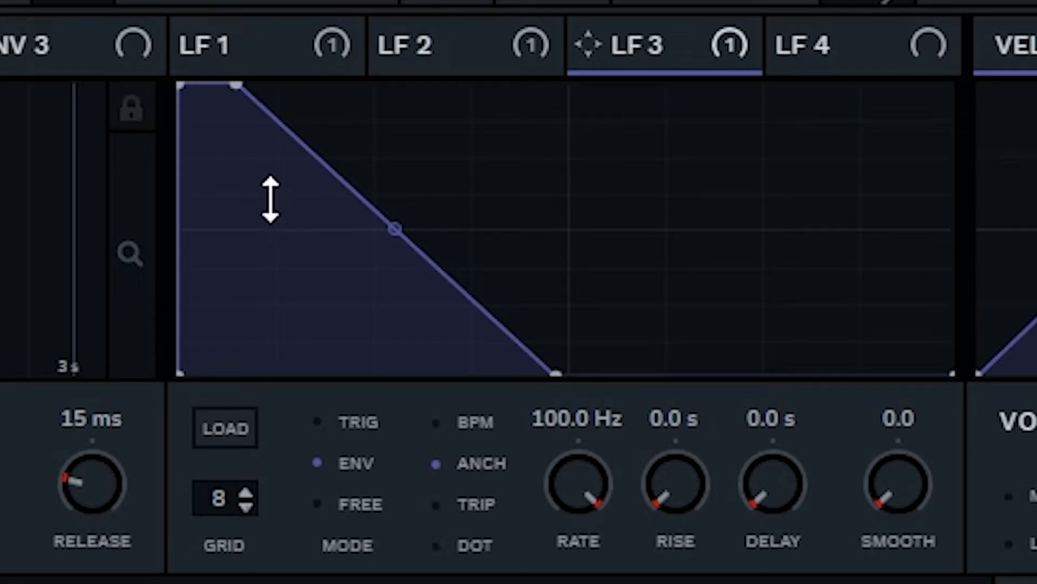
{"action": "left_click_drag", "start_coordinate": [399, 238], "coordinate": [393, 268]}
{"action": "left_click_drag", "start_coordinate": [239, 81], "coordinate": [309, 54]}
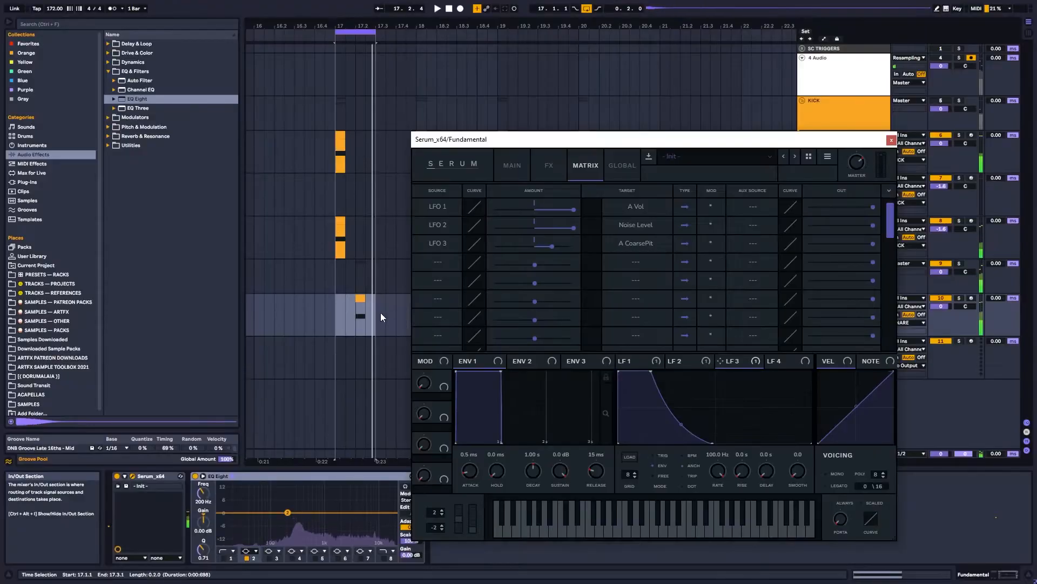
Loop one beat from 17.2.1 around the snare clip and record it onto the 4 Audio resampling track
{"action": "left_click_drag", "start_coordinate": [356, 312], "coordinate": [374, 310]}
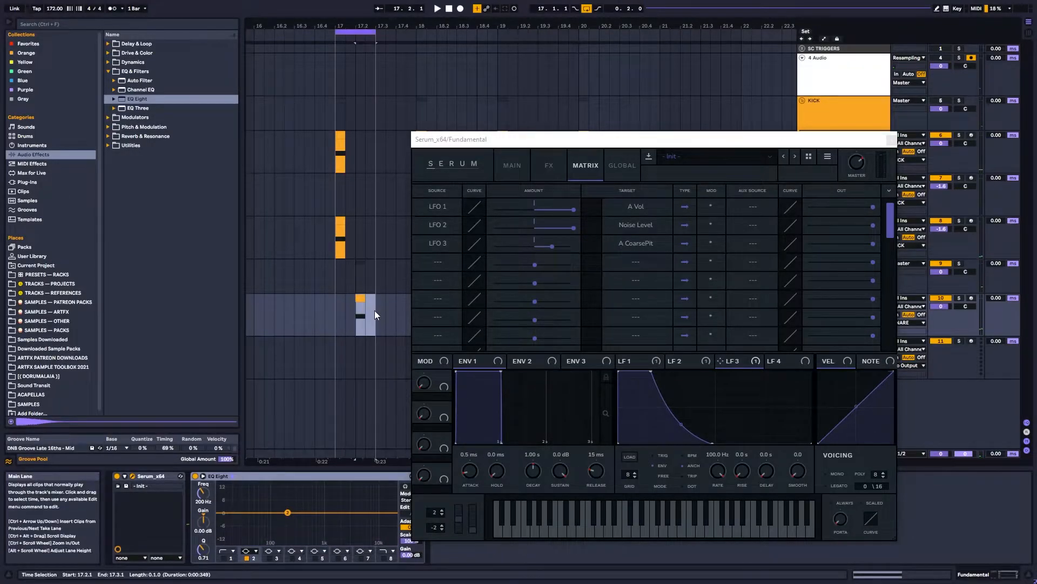
{"action": "key", "text": "ctrl+l"}
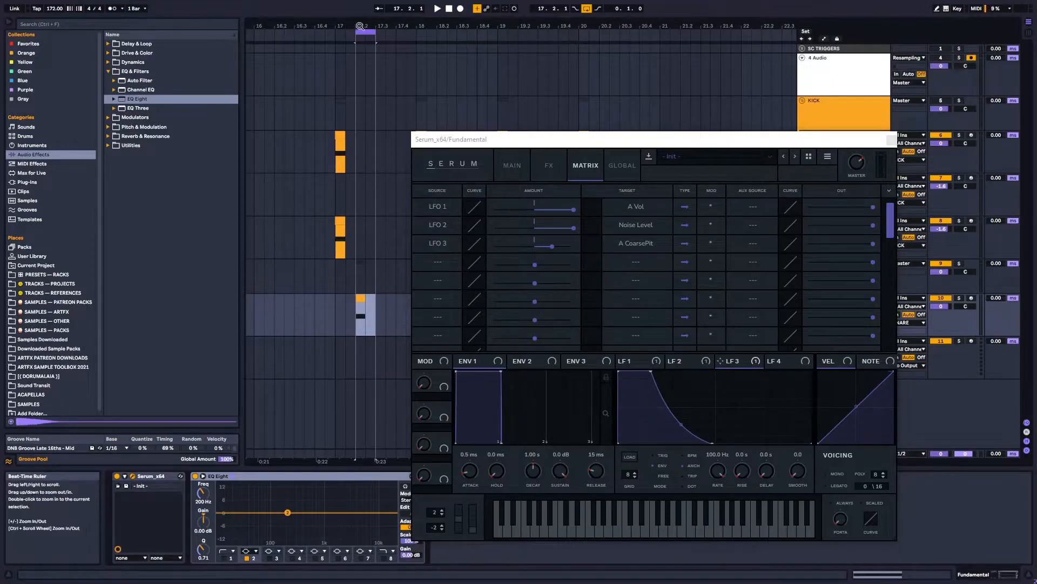
{"action": "left_click", "coordinate": [364, 66]}
{"action": "double_click", "coordinate": [365, 25]}
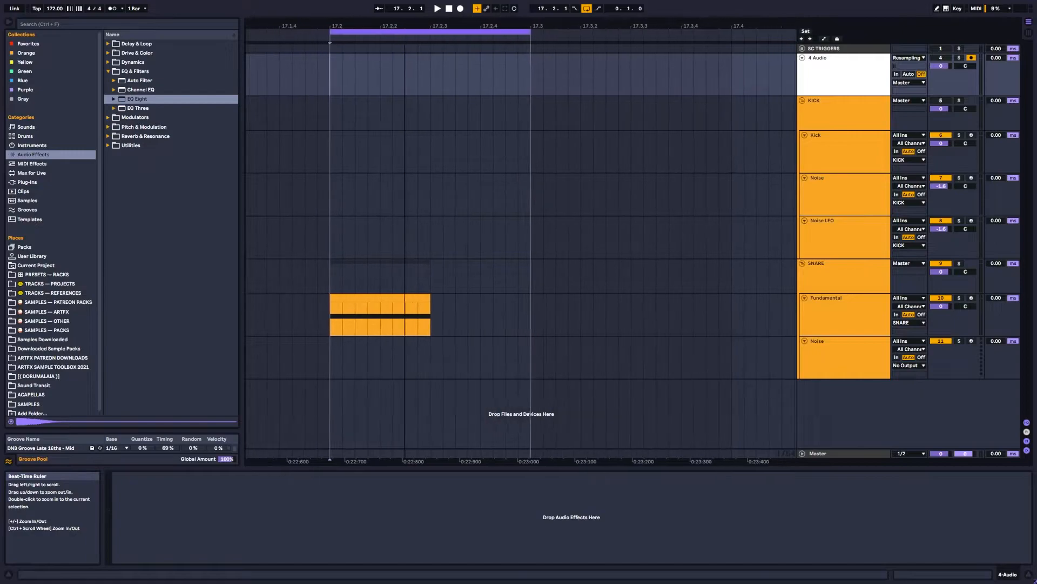
{"action": "left_click", "coordinate": [460, 9]}
Examine the recorded snare's waveform, comparing the initial transient, the pitch drop and the decaying tail
{"action": "mouse_move", "coordinate": [354, 26]}
{"action": "left_mouse_down"}
{"action": "mouse_move", "coordinate": [346, 92]}
{"action": "mouse_move", "coordinate": [392, 73]}
{"action": "mouse_move", "coordinate": [356, 89]}
{"action": "mouse_move", "coordinate": [335, 26]}
{"action": "mouse_move", "coordinate": [373, 51]}
{"action": "mouse_move", "coordinate": [359, 25]}
{"action": "left_mouse_up"}
{"action": "left_click_drag", "start_coordinate": [355, 77], "coordinate": [373, 77]}
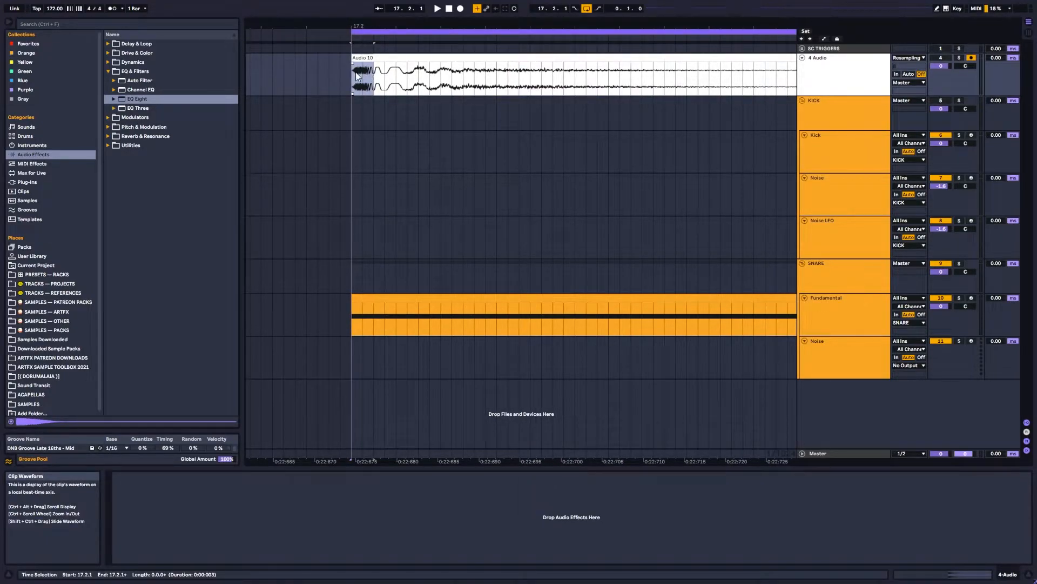
{"action": "left_click_drag", "start_coordinate": [357, 26], "coordinate": [320, 26]}
{"action": "left_click_drag", "start_coordinate": [338, 82], "coordinate": [425, 81]}
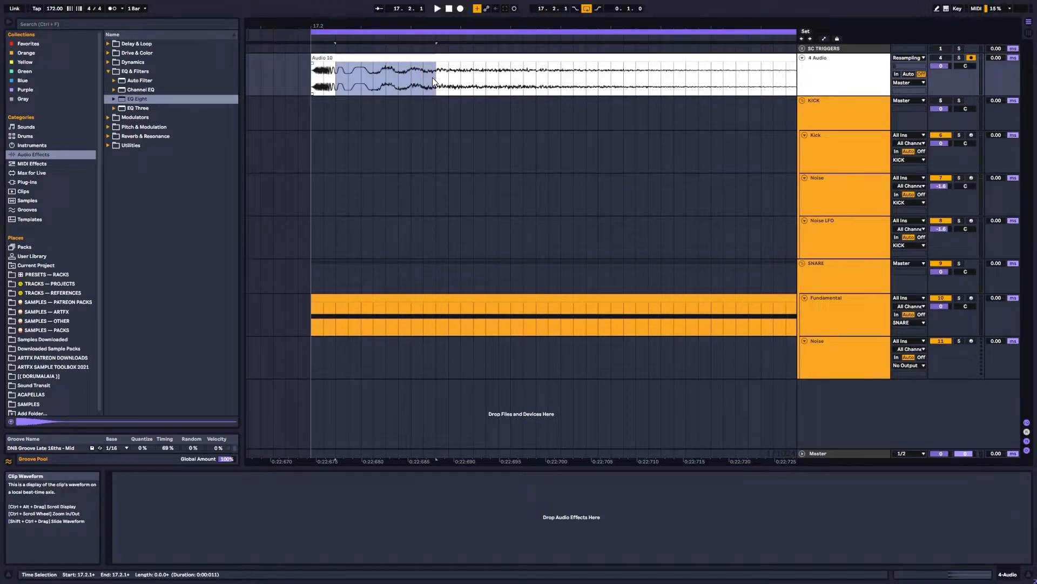
{"action": "mouse_move", "coordinate": [443, 26]}
{"action": "left_mouse_down"}
{"action": "mouse_move", "coordinate": [360, 11]}
{"action": "mouse_move", "coordinate": [322, 20]}
{"action": "left_mouse_up"}
{"action": "left_click_drag", "start_coordinate": [302, 78], "coordinate": [361, 86]}
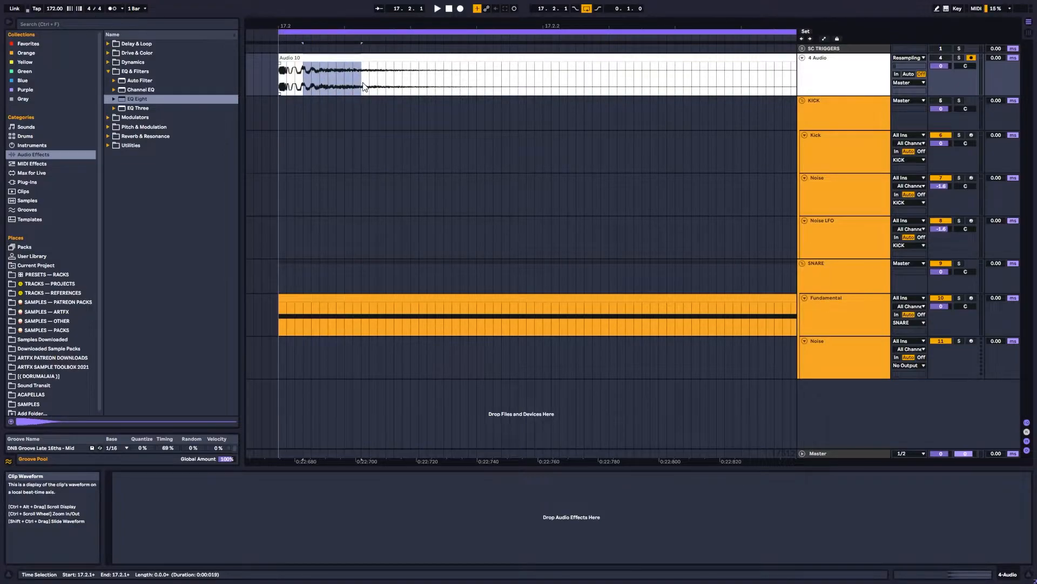
{"action": "left_click_drag", "start_coordinate": [544, 74], "coordinate": [278, 81]}
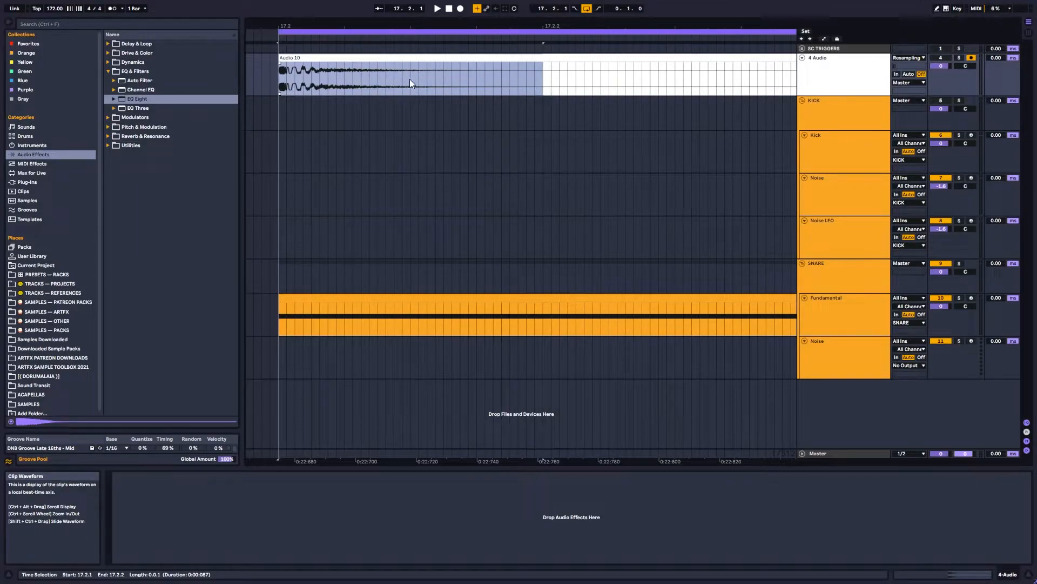
{"action": "left_click", "coordinate": [336, 78]}
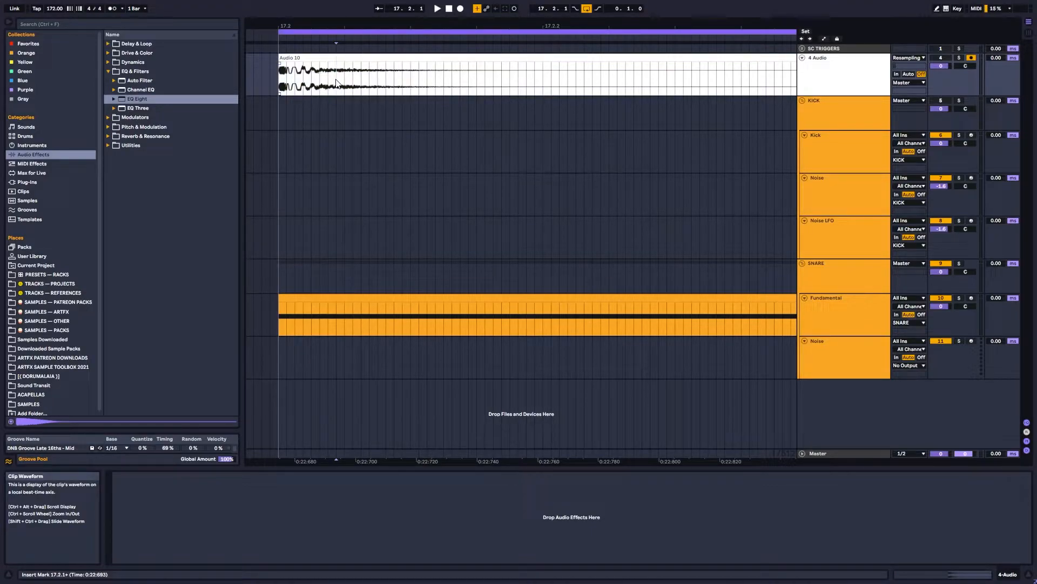
{"action": "left_click_drag", "start_coordinate": [336, 81], "coordinate": [305, 81]}
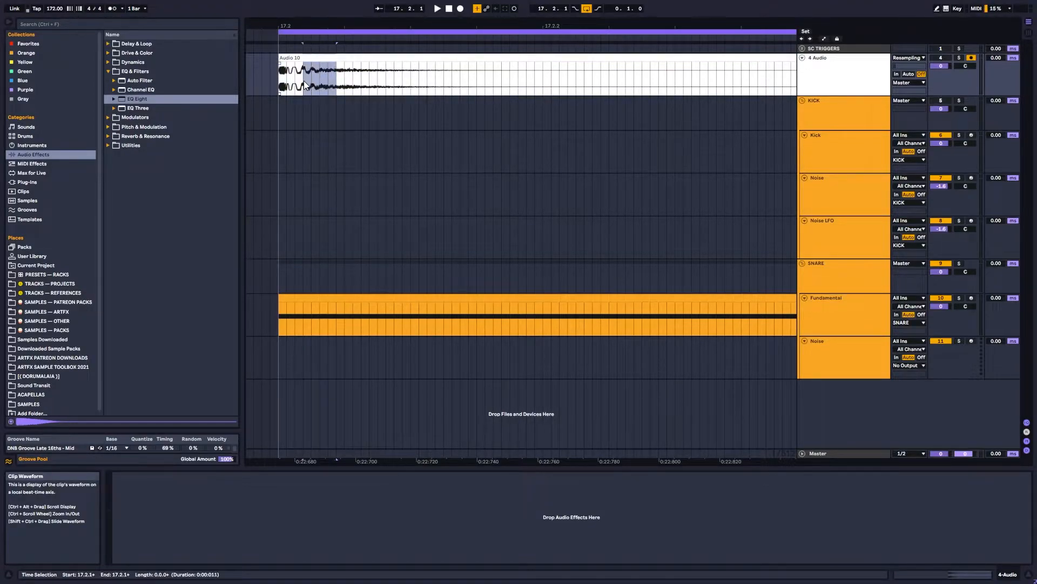
{"action": "left_click", "coordinate": [339, 81]}
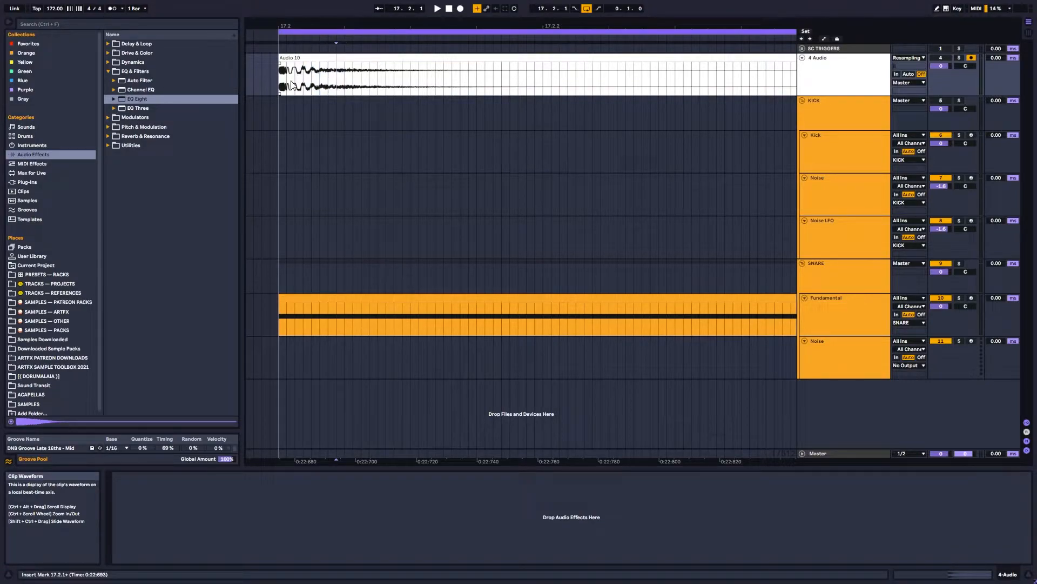
{"action": "left_click_drag", "start_coordinate": [288, 83], "coordinate": [280, 84]}
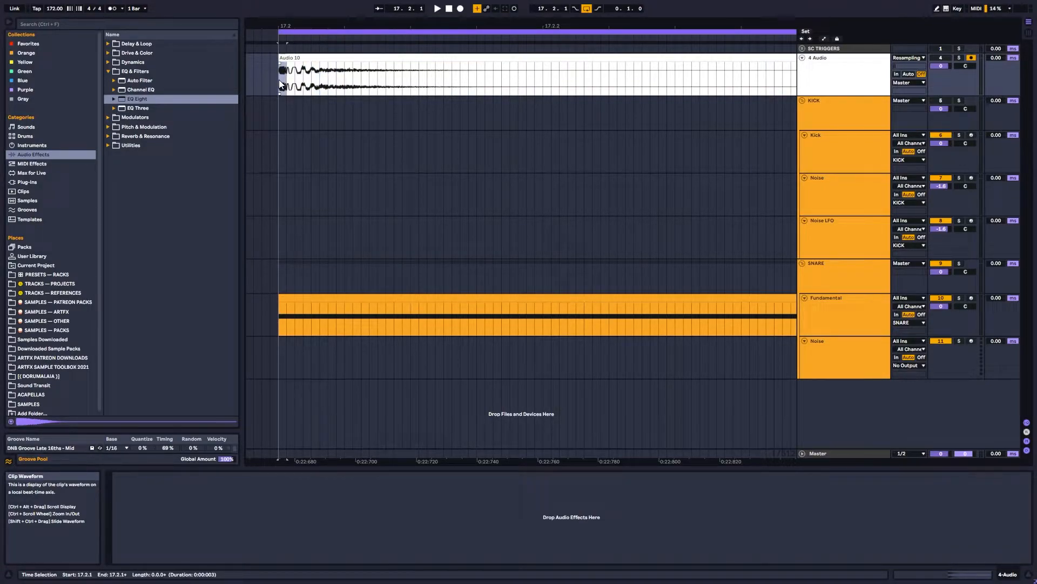
Lower LFO 3's coarse-pitch amount on the Fundamental track's Serum, then re-record the snare and inspect its transient
{"action": "left_click", "coordinate": [847, 307]}
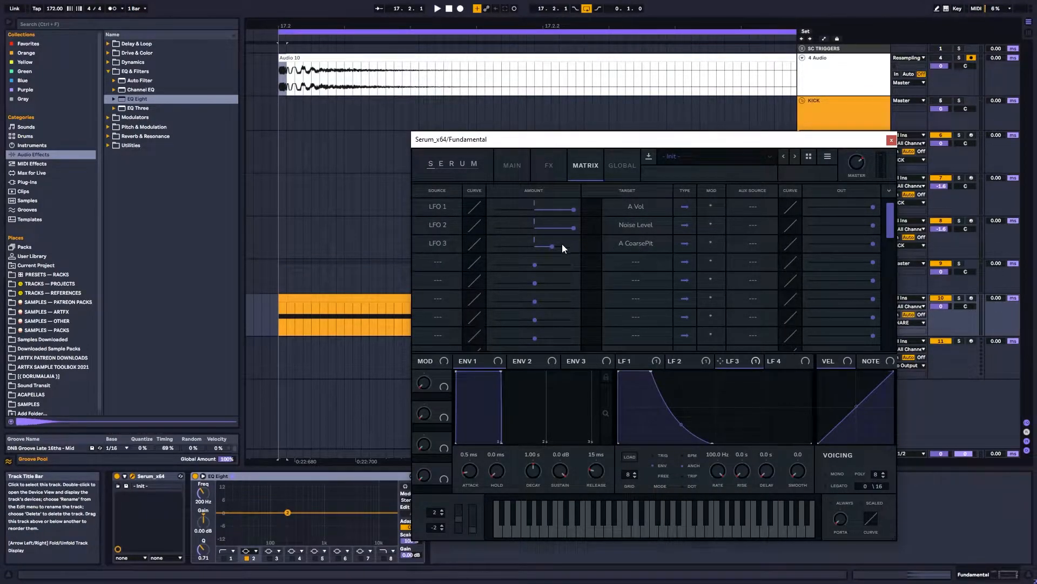
{"action": "left_click_drag", "start_coordinate": [549, 246], "coordinate": [542, 245]}
{"action": "left_click", "coordinate": [460, 10]}
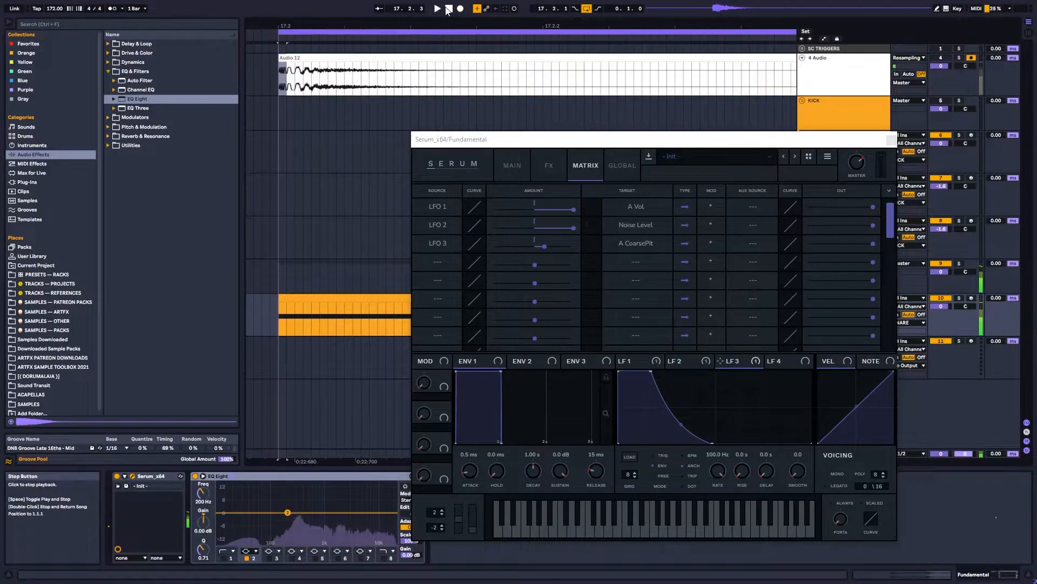
{"action": "left_click_drag", "start_coordinate": [279, 28], "coordinate": [294, 73]}
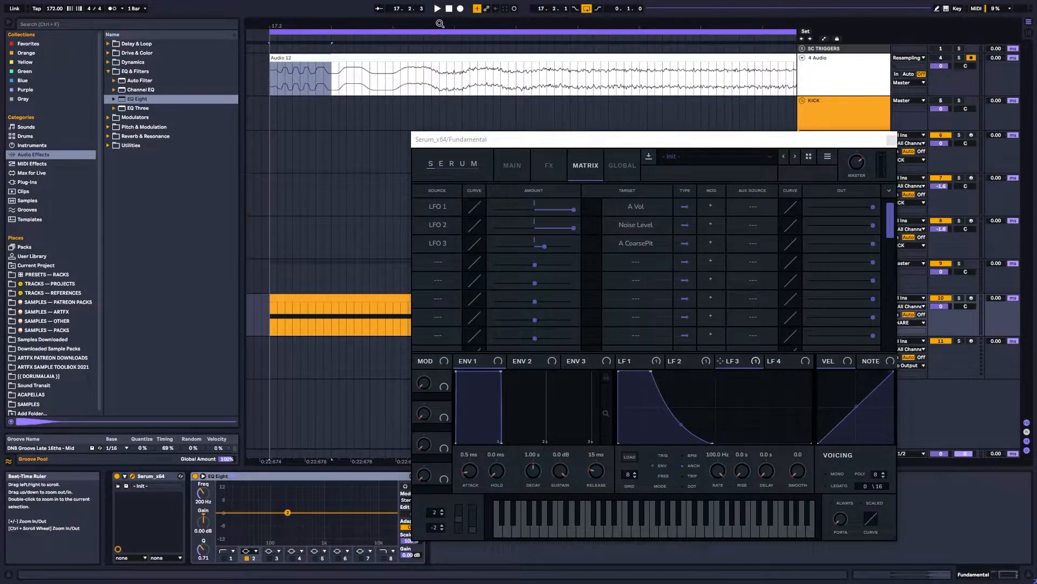
{"action": "left_click_drag", "start_coordinate": [441, 23], "coordinate": [384, 7]}
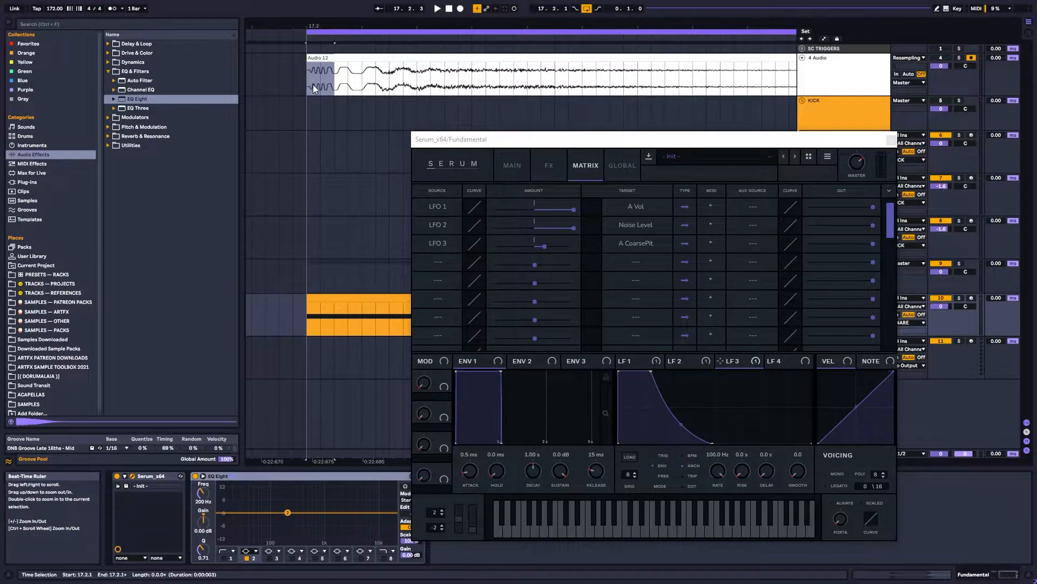
Raise LFO 3's coarse-pitch amount very slightly and resample the snare once more
{"action": "left_click", "coordinate": [545, 247]}
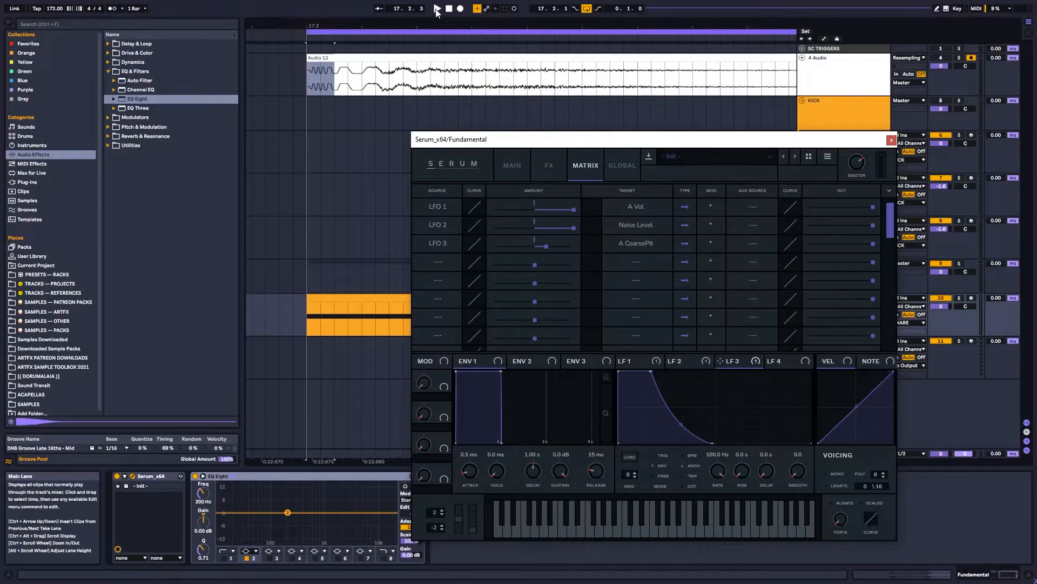
{"action": "left_click", "coordinate": [461, 8]}
{"action": "key", "text": "space"}
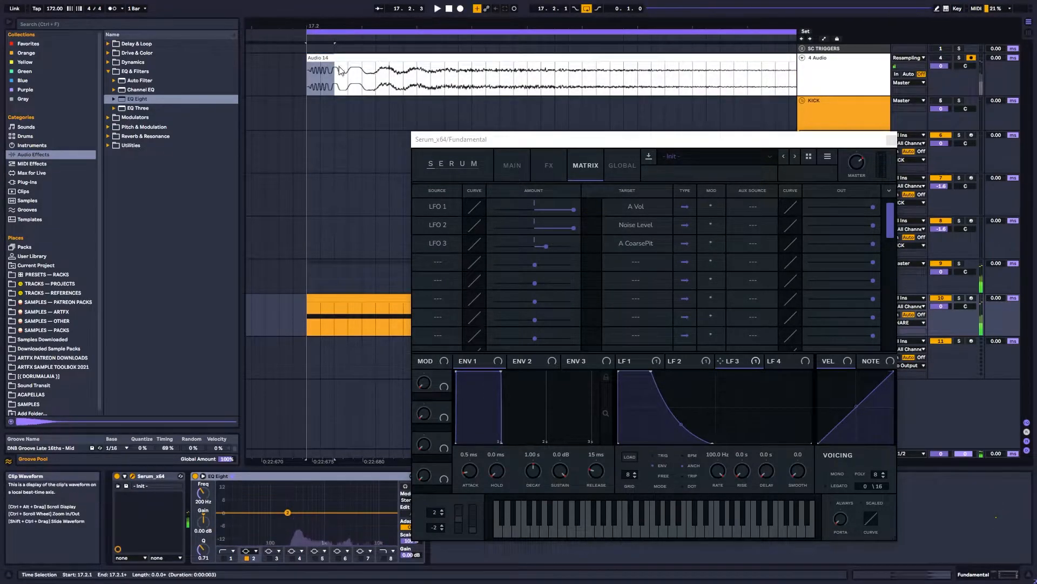
Turn off BPM sync for LFO 1 in the Fundamental track's Serum and set its rate to 17.3 Hz
{"action": "left_click", "coordinate": [692, 358]}
{"action": "left_click", "coordinate": [634, 361]}
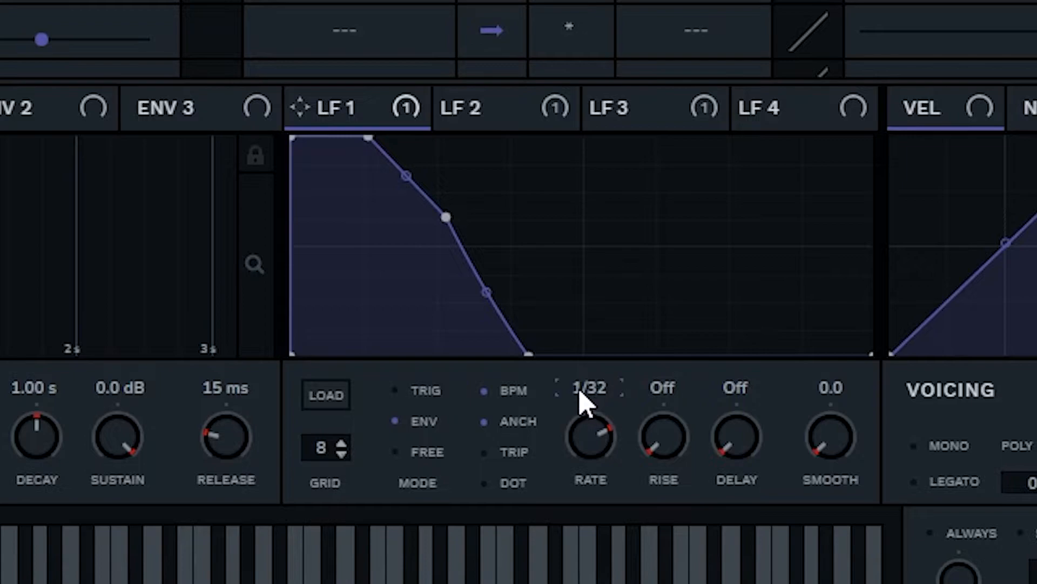
{"action": "left_click", "coordinate": [496, 391]}
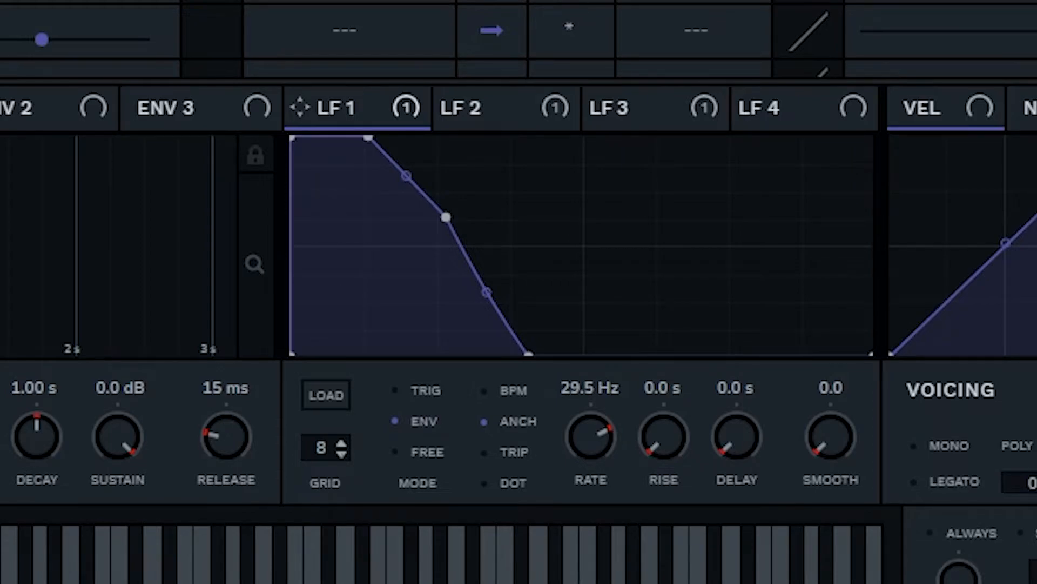
{"action": "left_click_drag", "start_coordinate": [588, 437], "coordinate": [581, 469]}
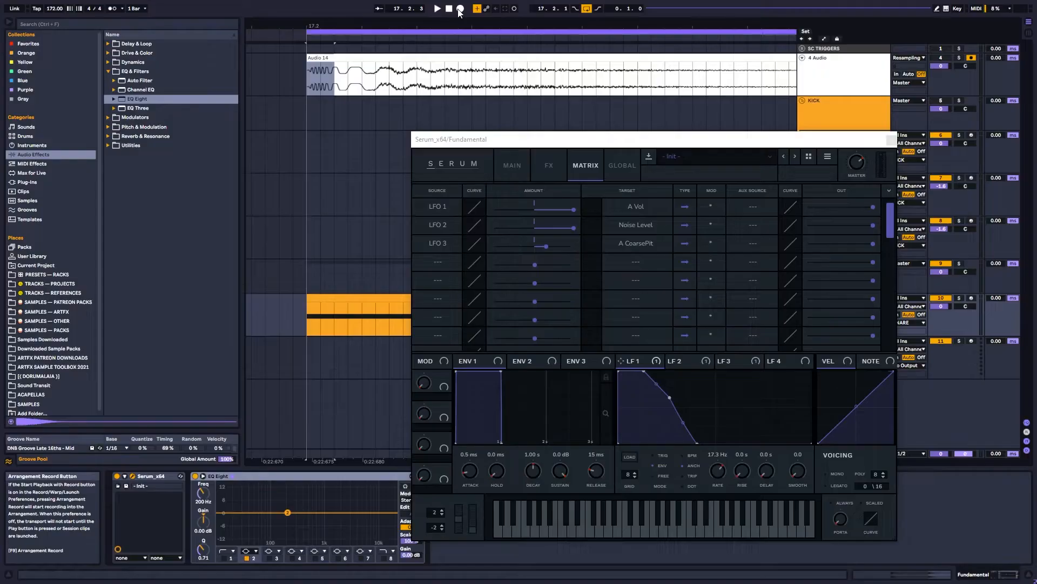
Resample the snare and mark the waveform section where the tonal part fades into noise
{"action": "left_click", "coordinate": [459, 9]}
{"action": "key", "text": "space"}
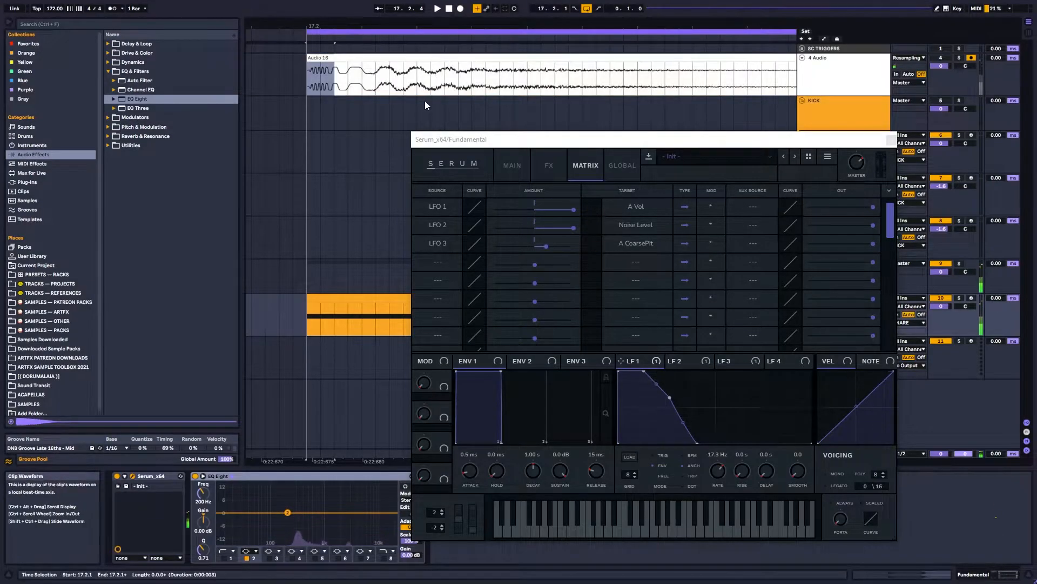
{"action": "left_click", "coordinate": [499, 81]}
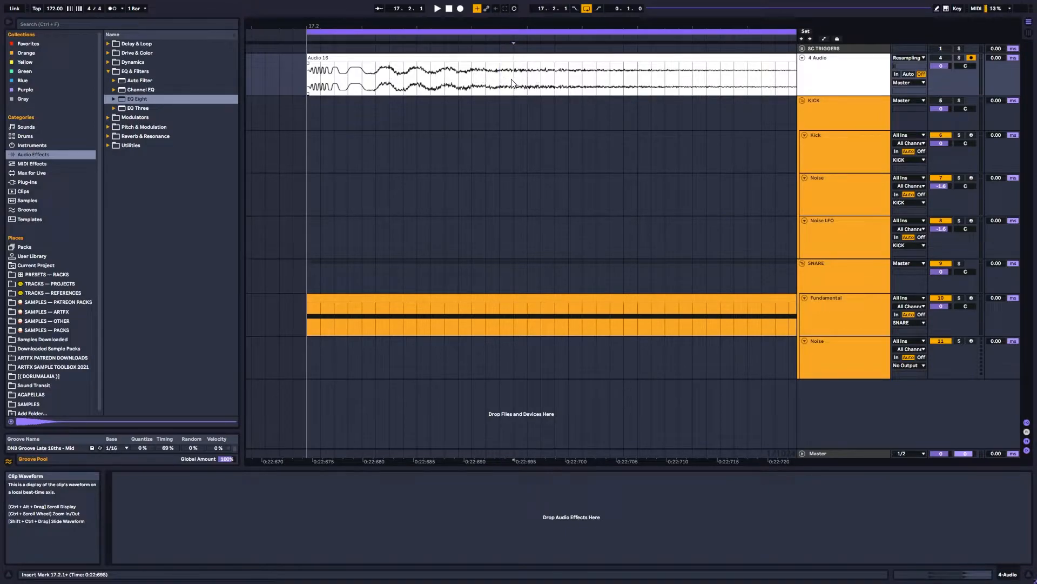
{"action": "left_click_drag", "start_coordinate": [512, 83], "coordinate": [458, 80]}
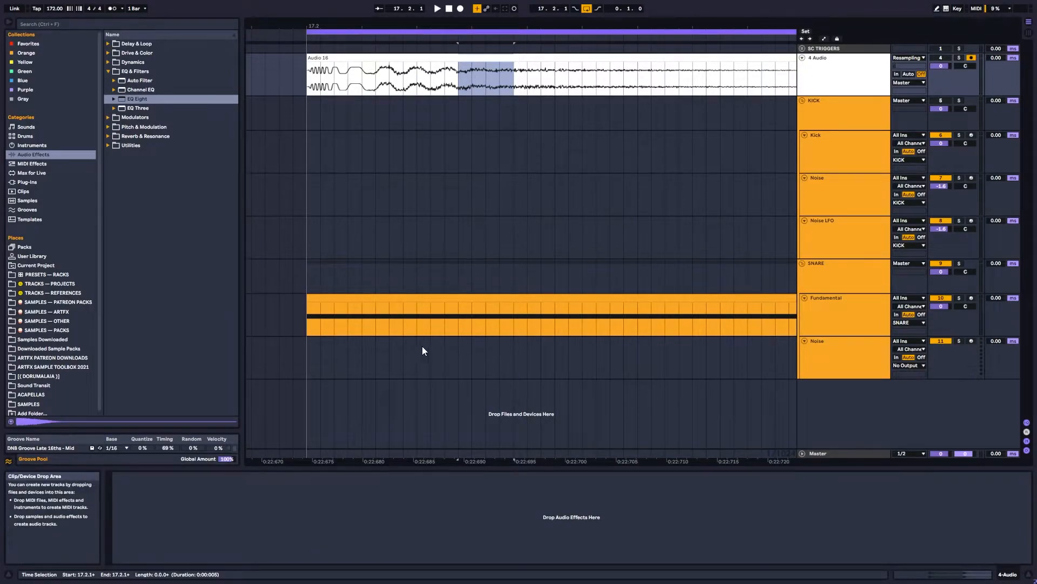
Delay the rise of Serum's LFO 2 noise envelope by shifting its peak and mid-slope points, and resample the snare
{"action": "double_click", "coordinate": [836, 297]}
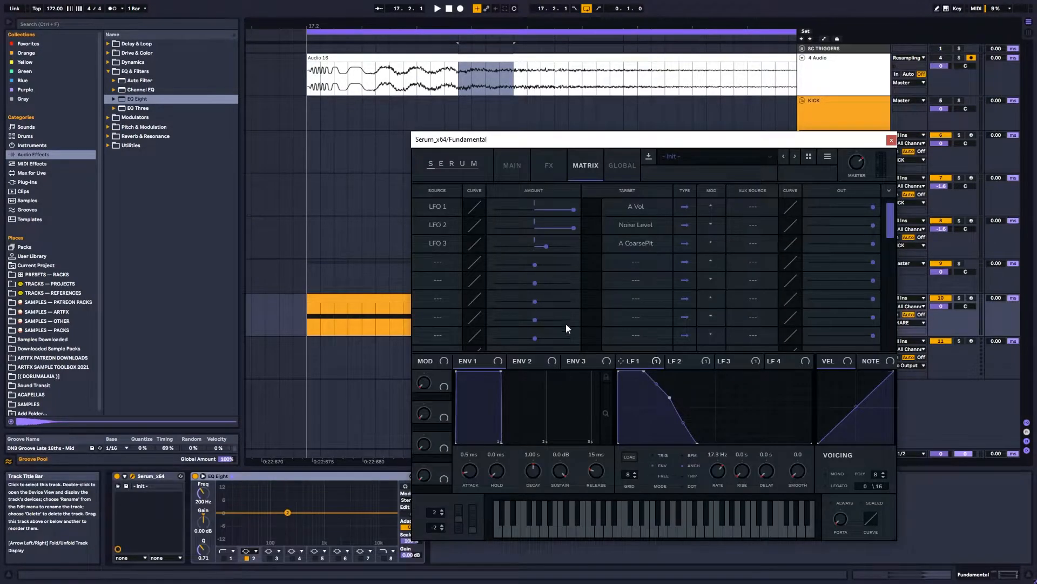
{"action": "left_click", "coordinate": [512, 165]}
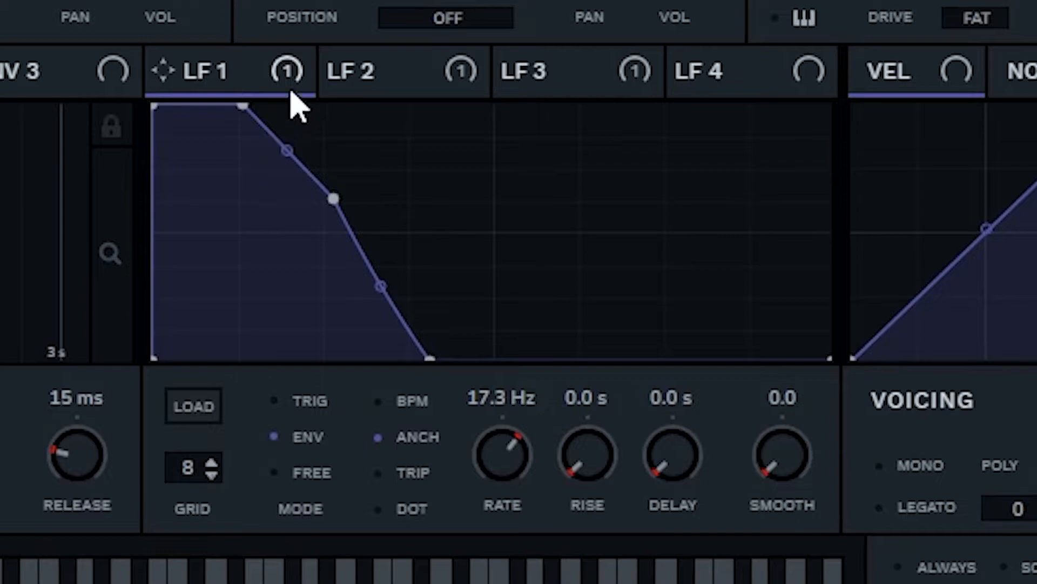
{"action": "left_click", "coordinate": [673, 361]}
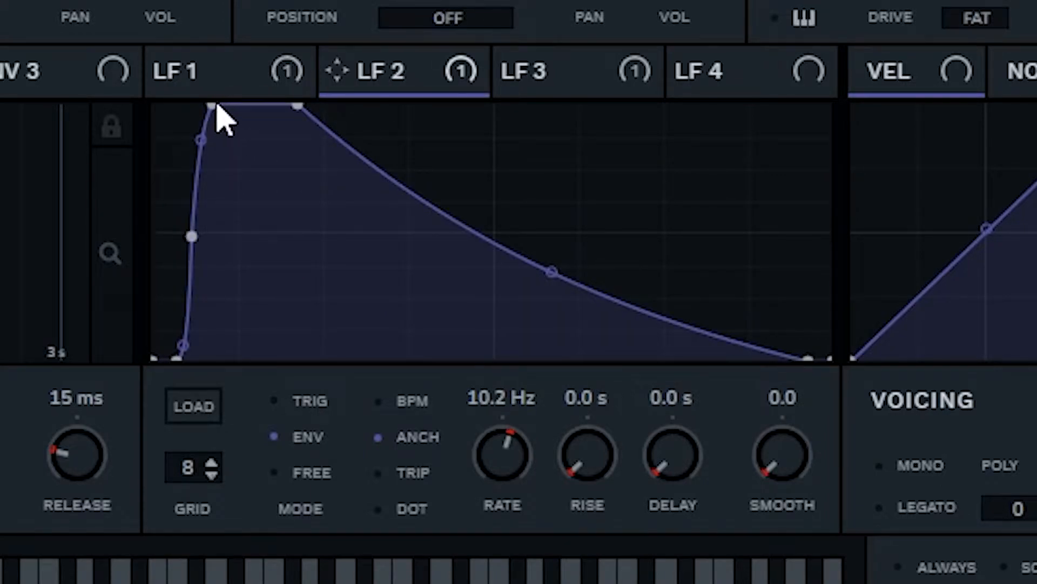
{"action": "left_click_drag", "start_coordinate": [212, 105], "coordinate": [235, 93]}
{"action": "left_click_drag", "start_coordinate": [192, 236], "coordinate": [212, 225]}
{"action": "left_click", "coordinate": [437, 9]}
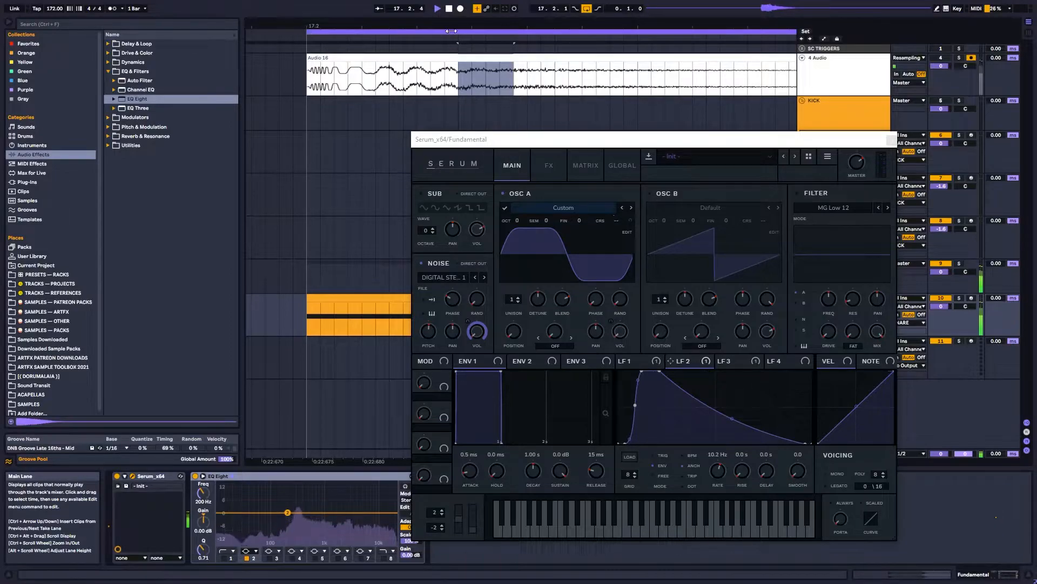
{"action": "key", "text": "F9"}
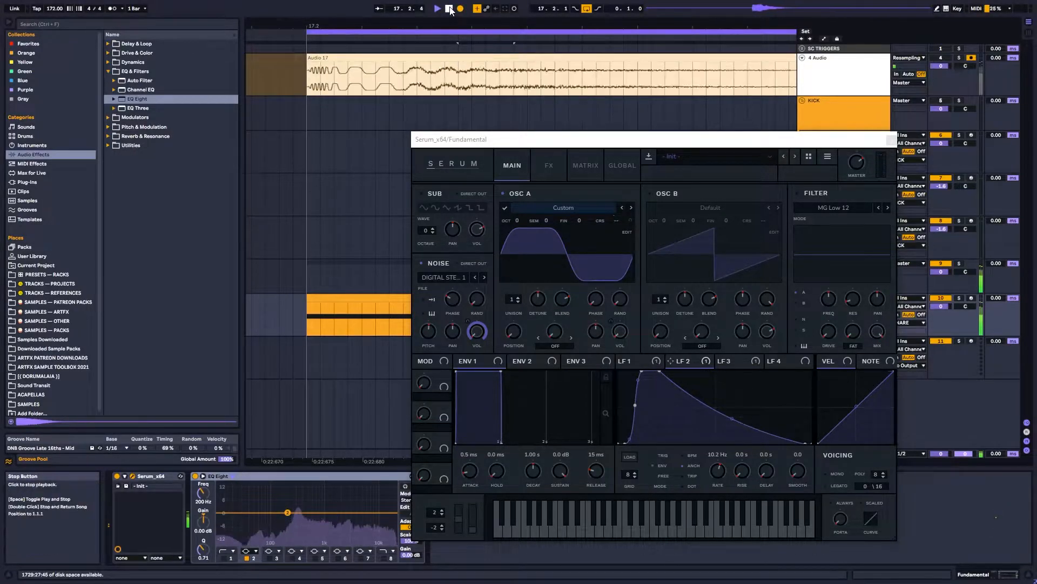
{"action": "left_click", "coordinate": [449, 9]}
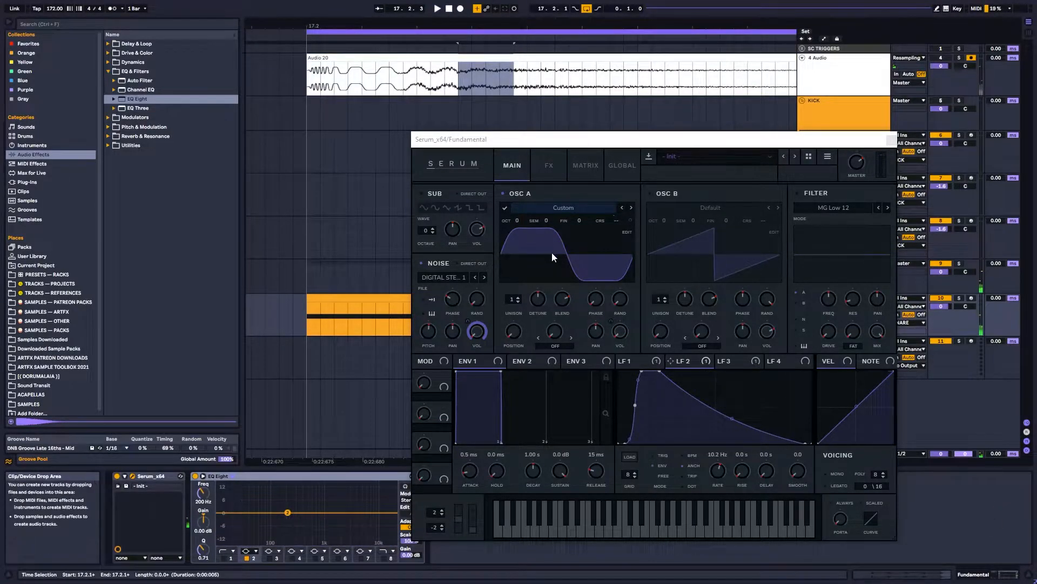
Shift LFO 2's rising slope a little further along and inspect the newly resampled snare's waveform
{"action": "left_click_drag", "start_coordinate": [626, 442], "coordinate": [633, 453]}
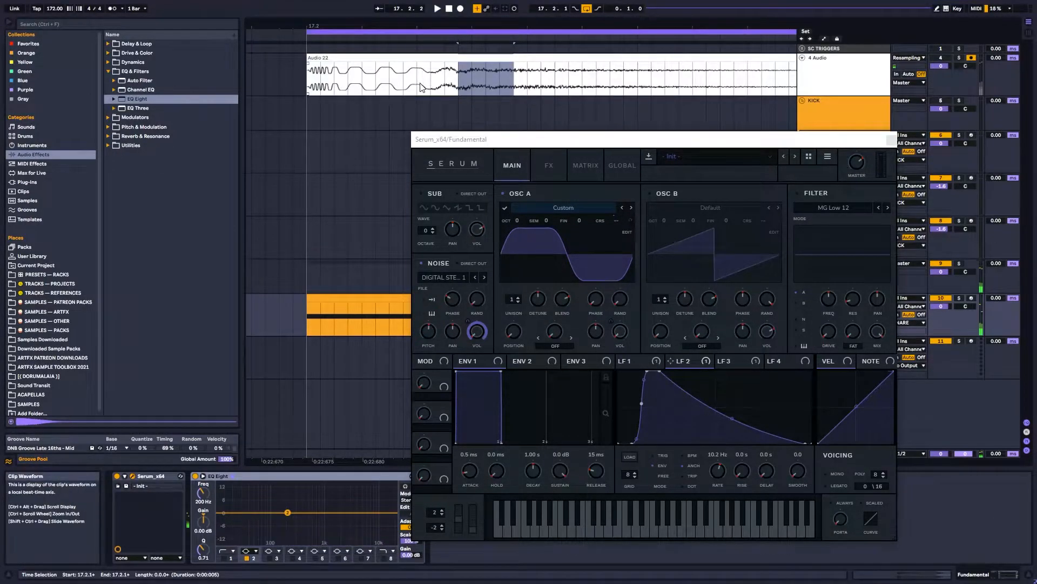
{"action": "left_click", "coordinate": [554, 81]}
{"action": "left_click", "coordinate": [441, 62]}
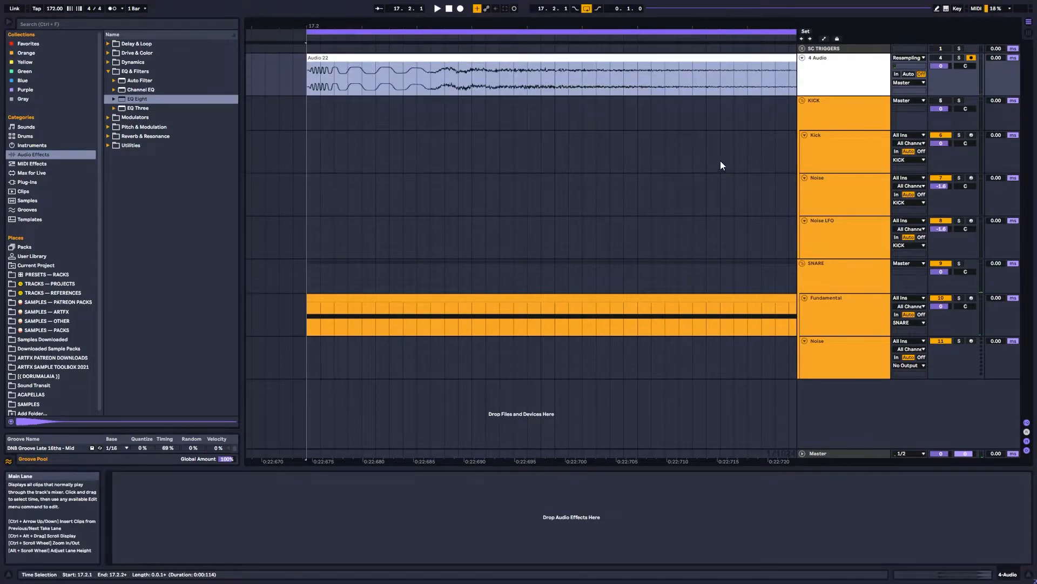
Set LFO 2's rate to 7.4 Hz in the Fundamental track's Serum, resample the snare and inspect its transient and tail
{"action": "left_click", "coordinate": [829, 313]}
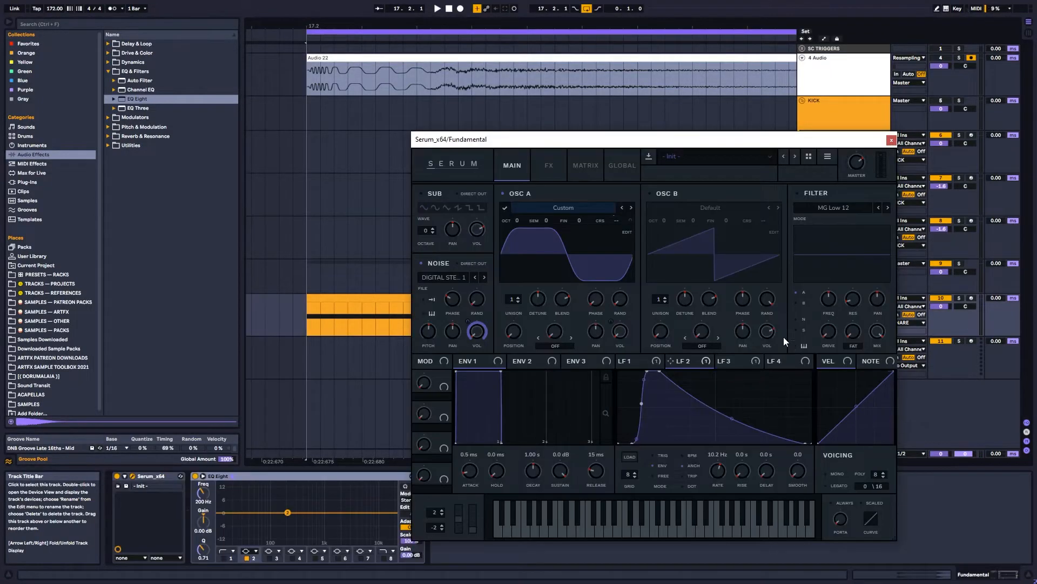
{"action": "left_click_drag", "start_coordinate": [527, 446], "coordinate": [525, 461]}
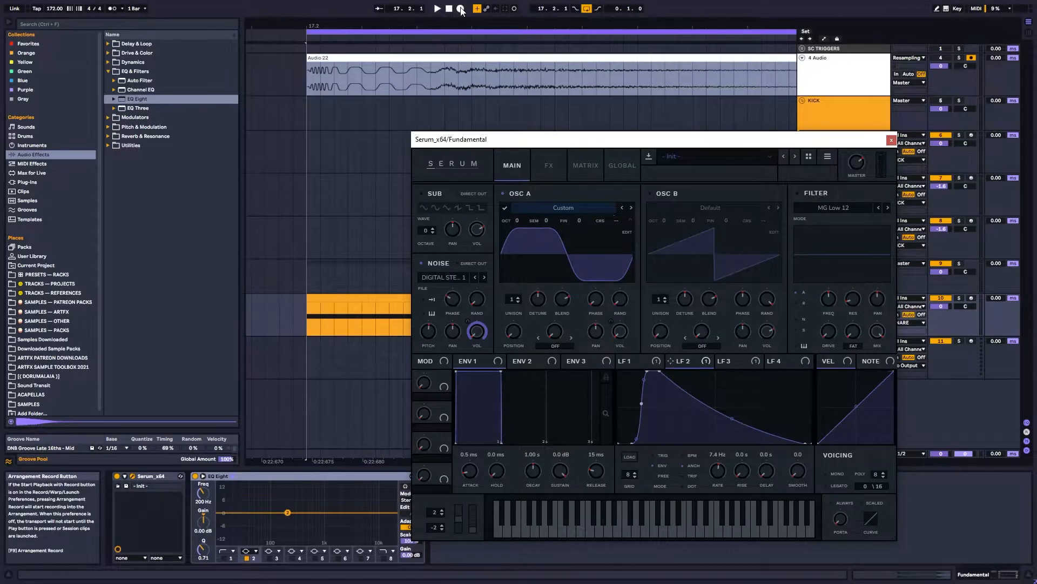
{"action": "left_click", "coordinate": [460, 8]}
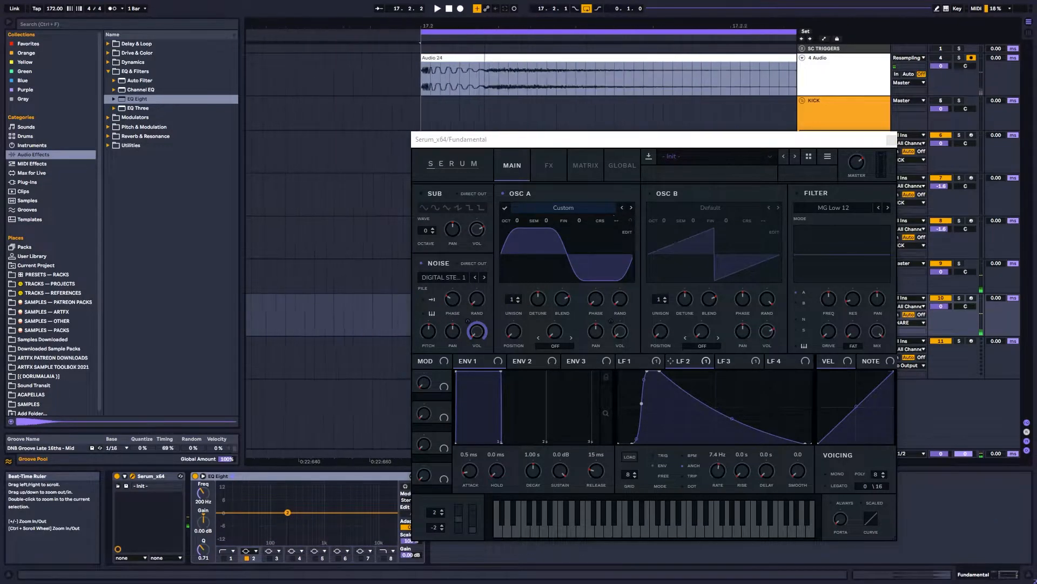
{"action": "left_click_drag", "start_coordinate": [567, 26], "coordinate": [533, 6]}
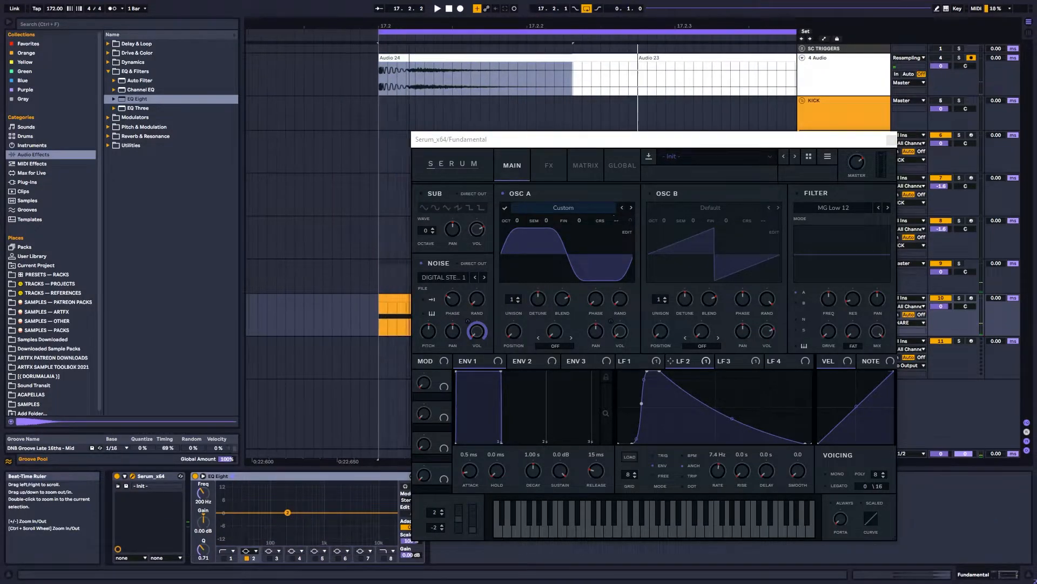
{"action": "left_click", "coordinate": [529, 78]}
{"action": "mouse_move", "coordinate": [403, 26]}
{"action": "left_mouse_down"}
{"action": "mouse_move", "coordinate": [403, 54]}
{"action": "mouse_move", "coordinate": [447, 67]}
{"action": "left_mouse_up"}
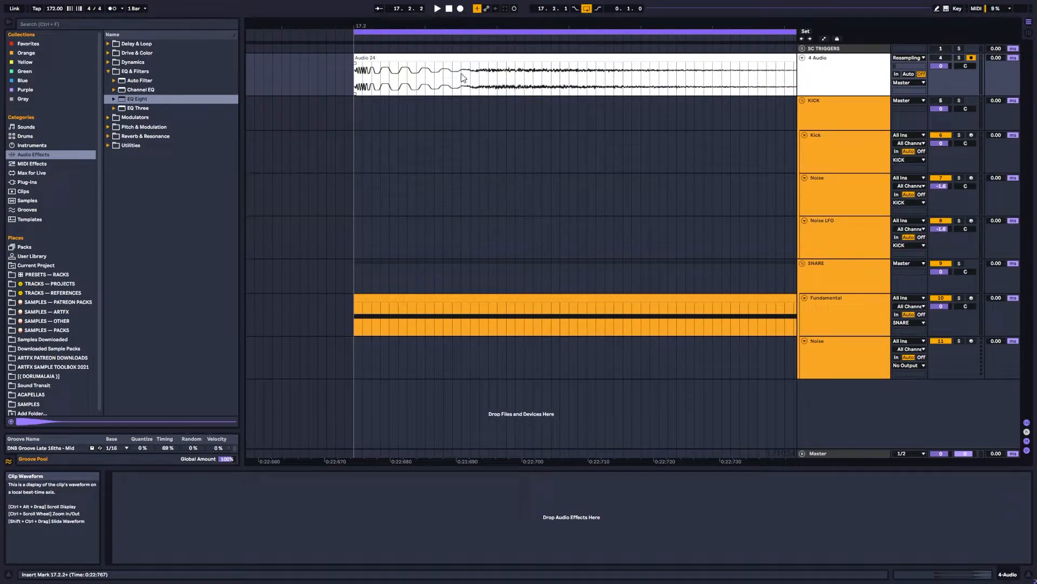
Reshape LFO 2 with an earlier, steeper rise, a longer peak plateau and an earlier decay end, and resample the snare
{"action": "left_click", "coordinate": [854, 306]}
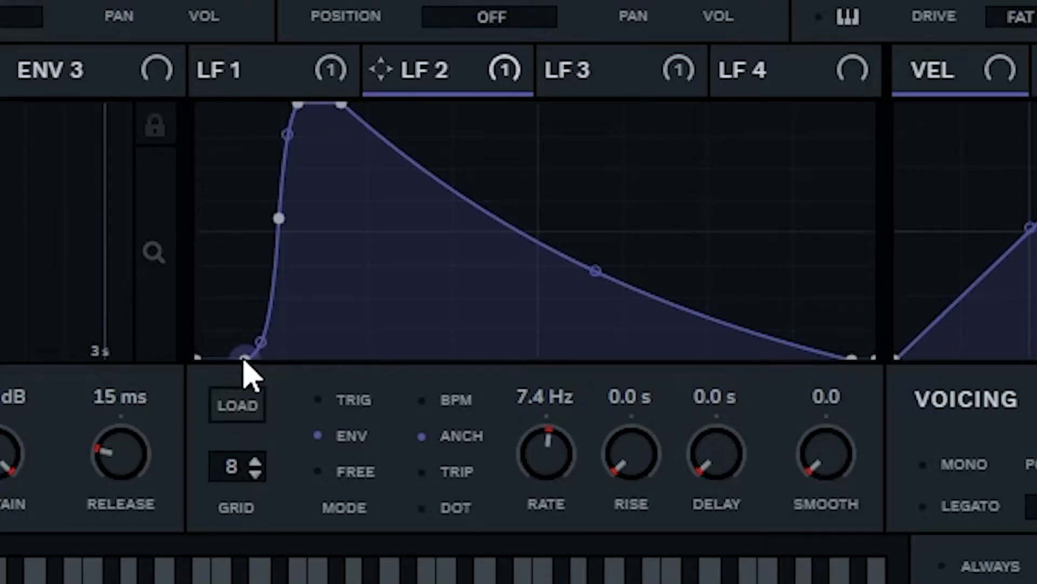
{"action": "left_click_drag", "start_coordinate": [245, 355], "coordinate": [232, 363]}
{"action": "left_click_drag", "start_coordinate": [277, 218], "coordinate": [267, 224]}
{"action": "left_click_drag", "start_coordinate": [298, 105], "coordinate": [275, 99]}
{"action": "left_click_drag", "start_coordinate": [343, 102], "coordinate": [383, 97]}
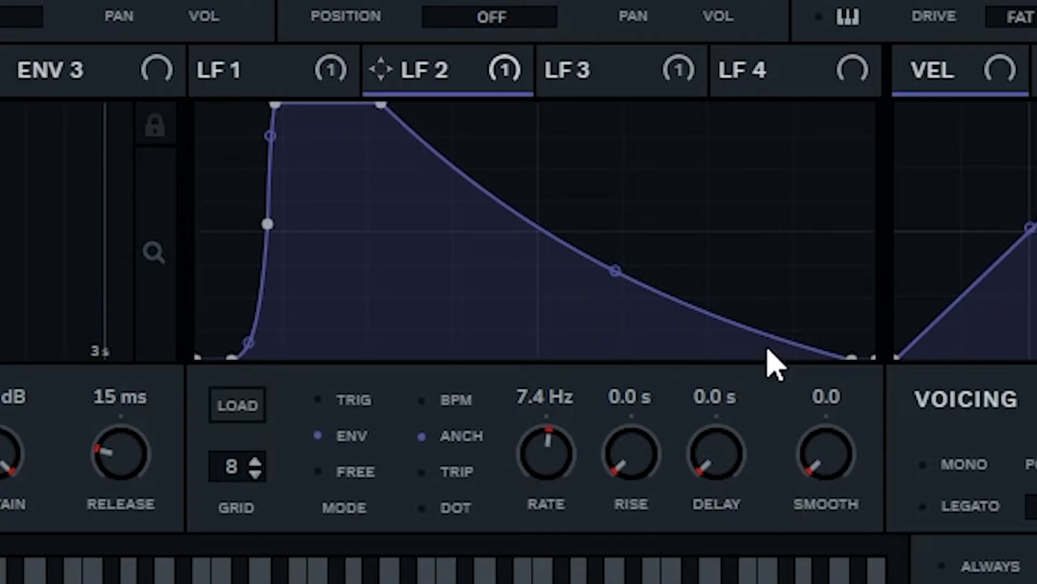
{"action": "double_click", "coordinate": [770, 358]}
{"action": "left_click_drag", "start_coordinate": [767, 413], "coordinate": [785, 417]}
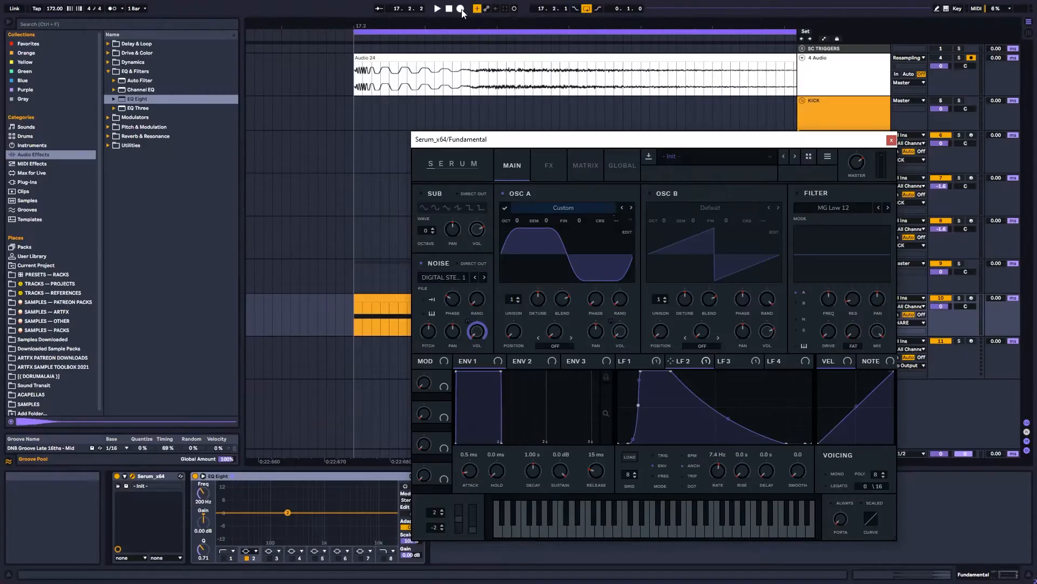
{"action": "left_click", "coordinate": [460, 9]}
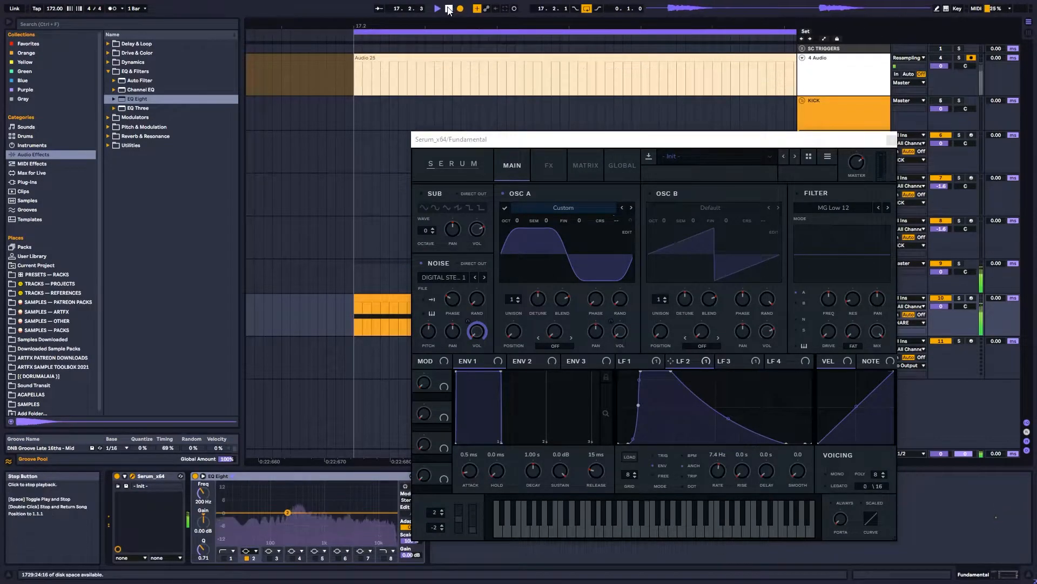
{"action": "left_click_drag", "start_coordinate": [470, 28], "coordinate": [389, 14]}
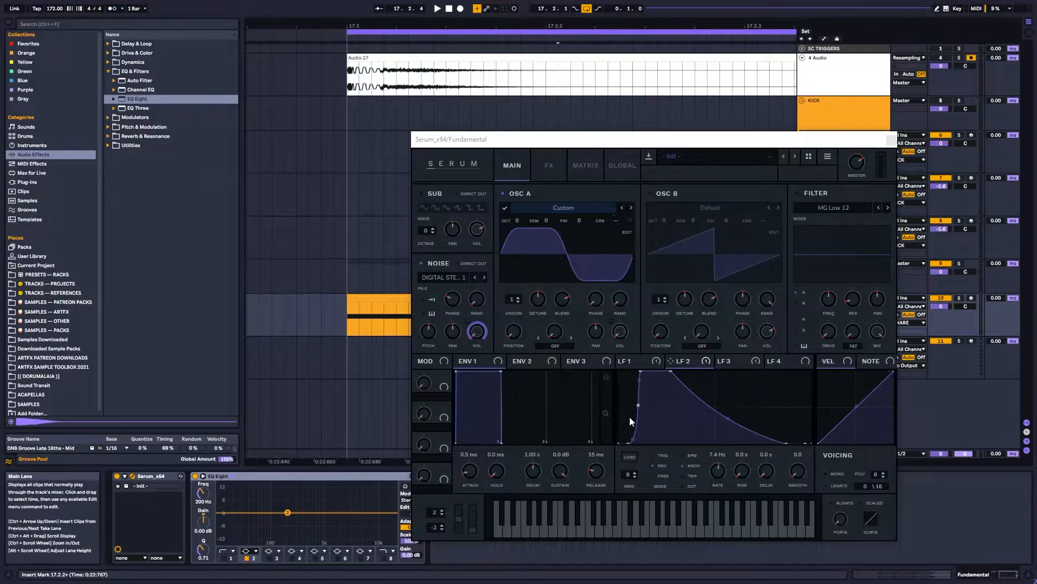
Move LFO 2's rise slightly earlier, then resample the snare and check how the noise overlaps the tonal part
{"action": "left_click_drag", "start_coordinate": [638, 407], "coordinate": [634, 406]}
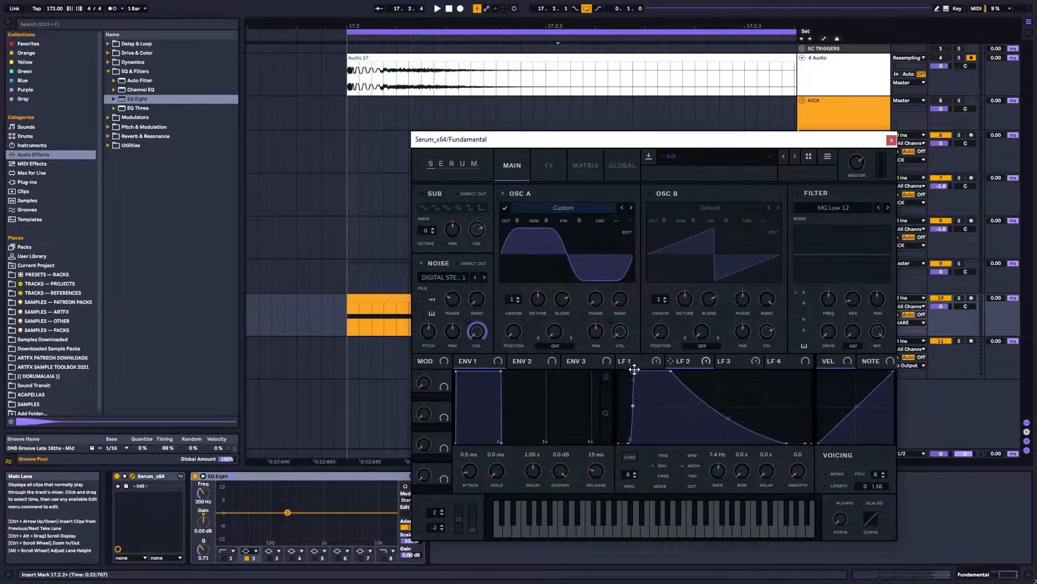
{"action": "left_click", "coordinate": [461, 9]}
{"action": "left_click", "coordinate": [450, 9]}
{"action": "left_click_drag", "start_coordinate": [374, 23], "coordinate": [426, 38]}
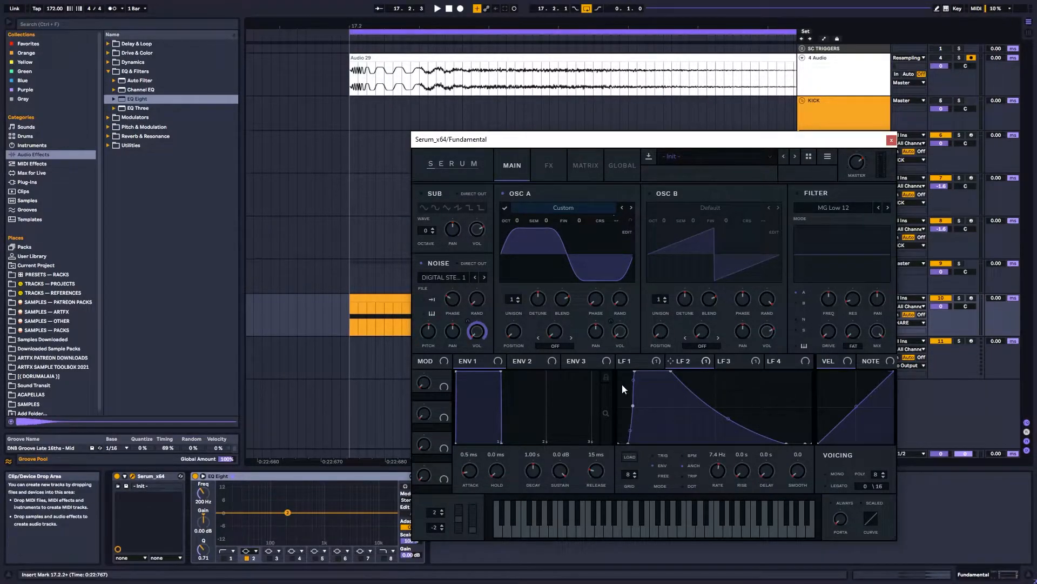
{"action": "left_click", "coordinate": [459, 9]}
{"action": "left_click", "coordinate": [449, 9]}
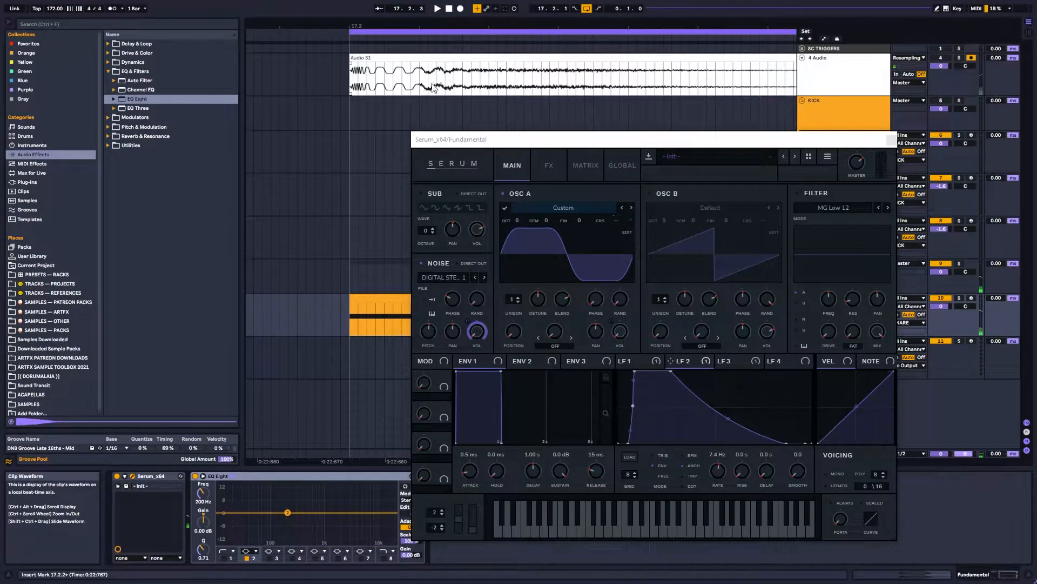
{"action": "scroll", "coordinate": [439, 86], "scroll_direction": "down", "scroll_amount": 3, "text": "ctrl"}
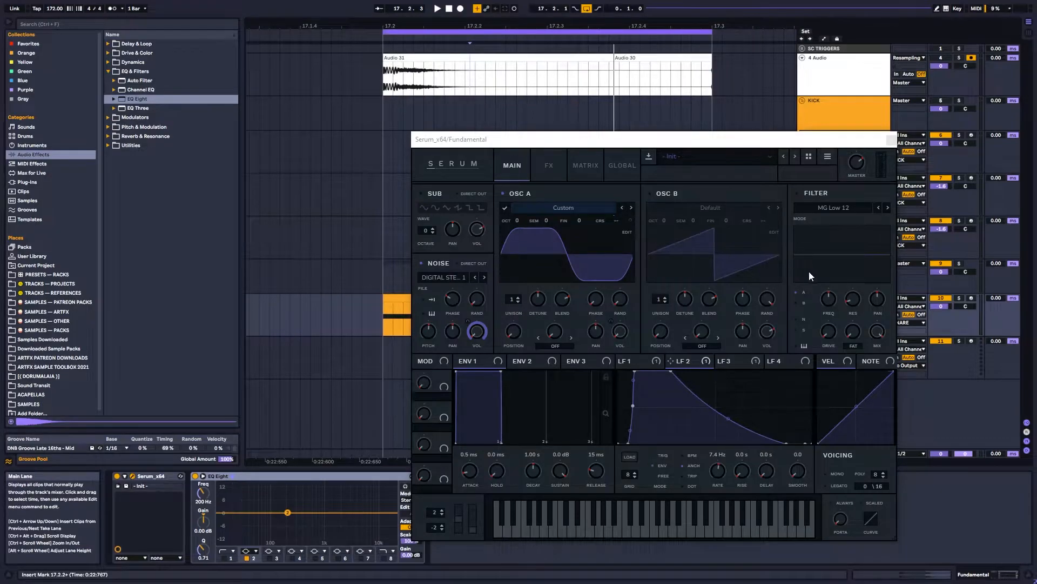
Adjust Serum's master volume while auditioning the snare loop, then close the plugin window and stop playback
{"action": "left_click", "coordinate": [874, 163]}
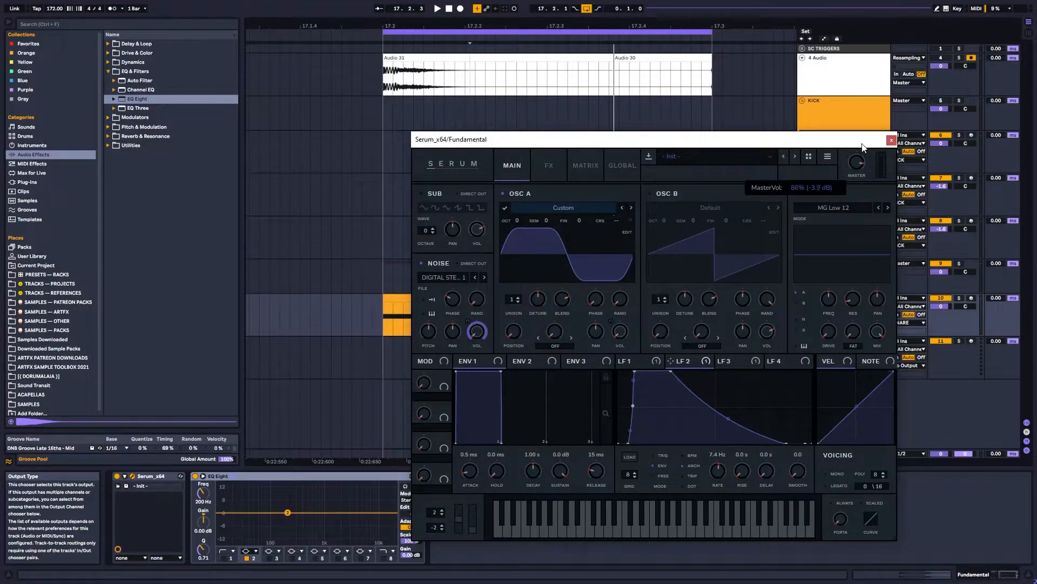
{"action": "key", "text": "space"}
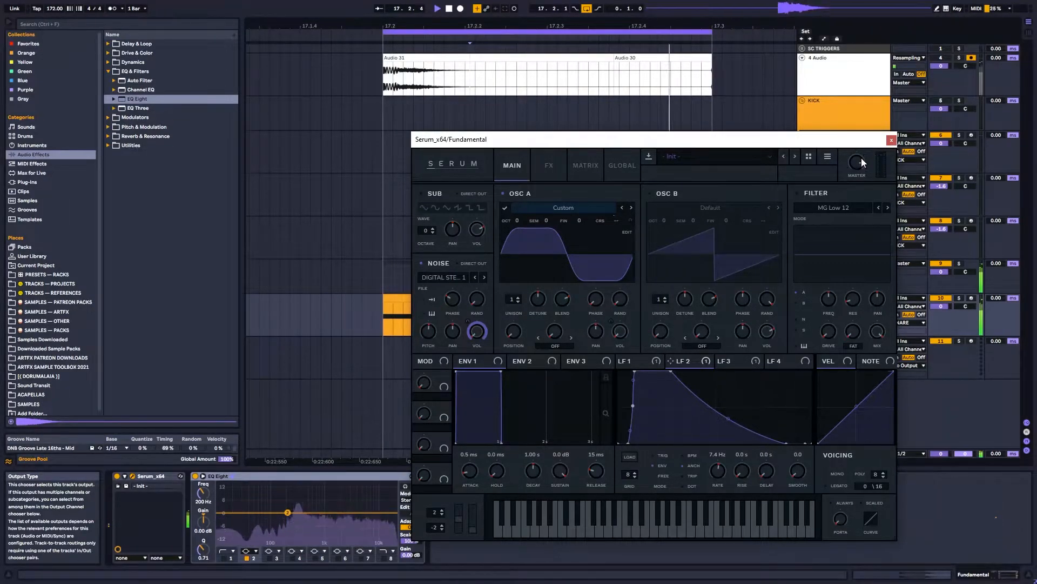
{"action": "left_click_drag", "start_coordinate": [862, 157], "coordinate": [861, 155]}
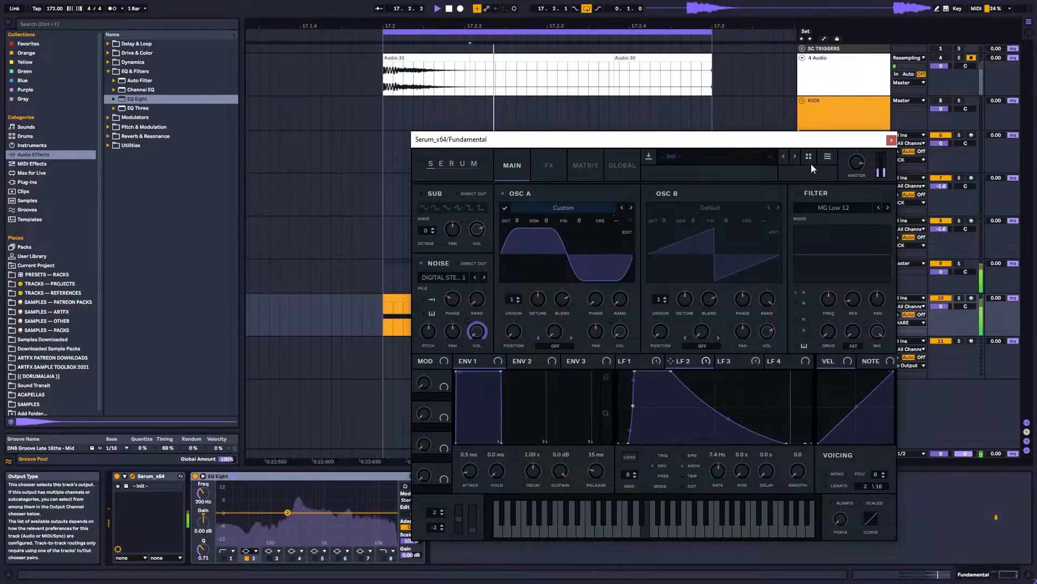
{"action": "left_click", "coordinate": [891, 140]}
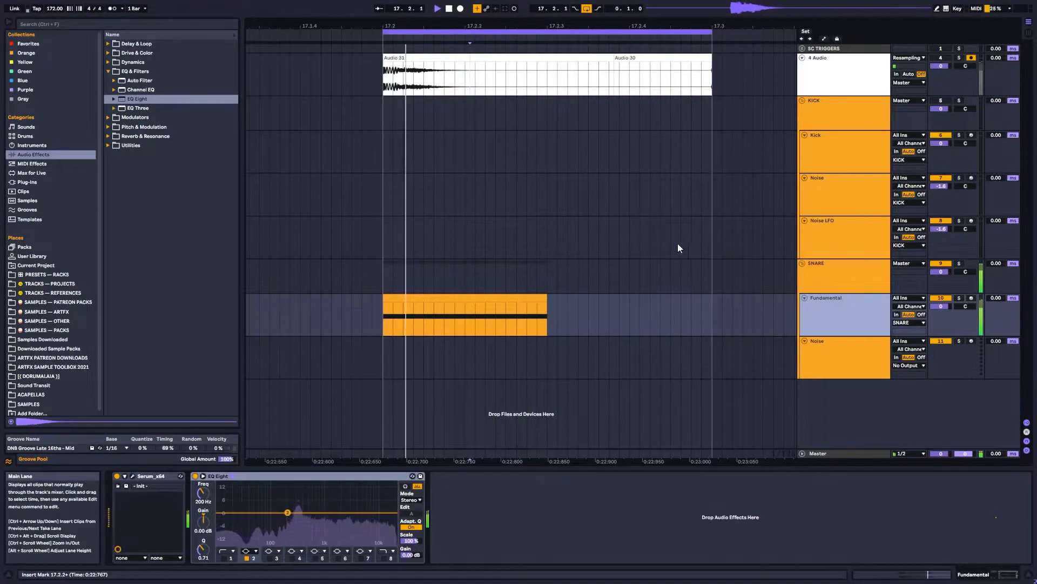
{"action": "key", "text": "space"}
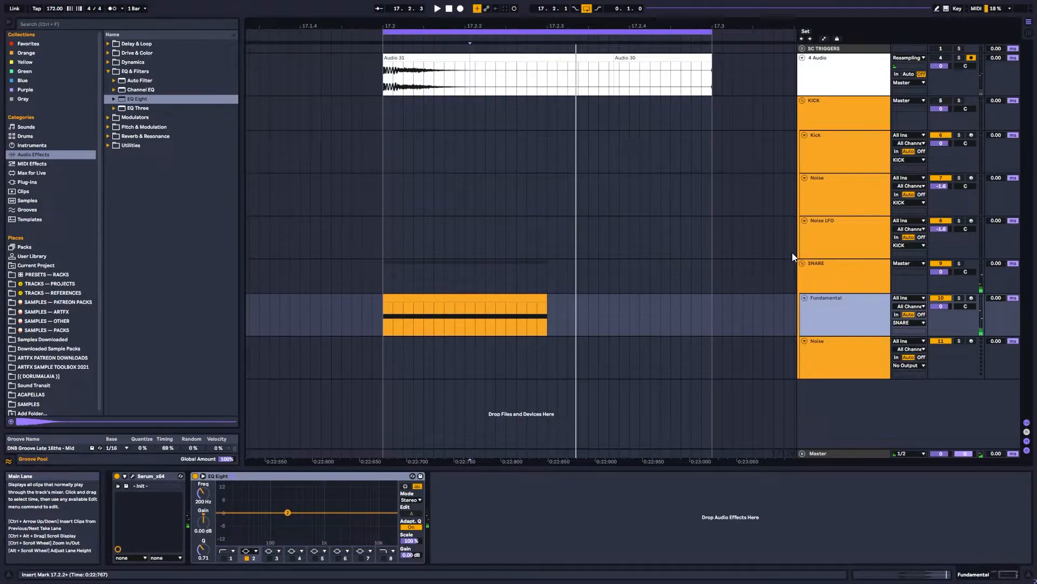
Delete EQ Eight from the Fundamental track and reselect that track after checking the snare's Noise track
{"action": "left_click", "coordinate": [240, 478]}
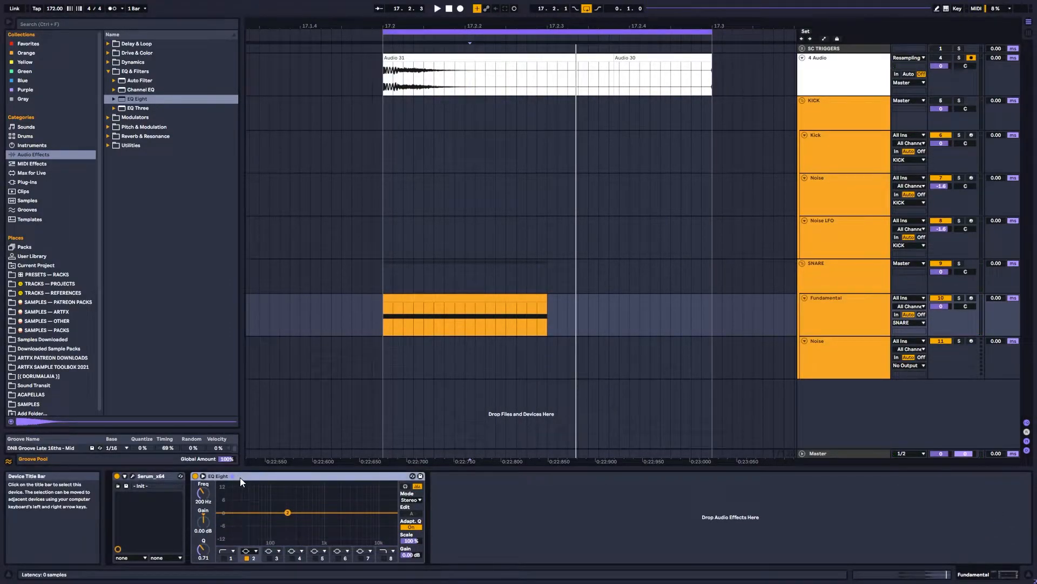
{"action": "key", "text": "Delete"}
{"action": "left_click", "coordinate": [832, 344]}
{"action": "left_click", "coordinate": [837, 310]}
{"action": "left_click", "coordinate": [829, 340]}
{"action": "left_click", "coordinate": [828, 332]}
{"action": "left_click", "coordinate": [828, 355]}
{"action": "left_click", "coordinate": [828, 316]}
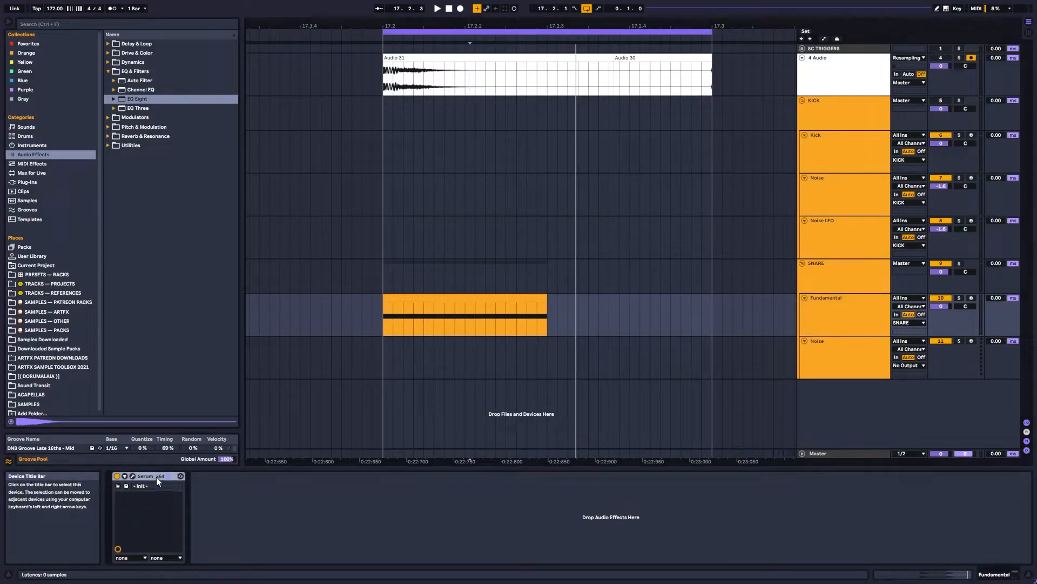
Paste a copy of Serum onto the snare's Noise track and duplicate the Fundamental track's MIDI clip onto it
{"action": "left_click", "coordinate": [812, 368]}
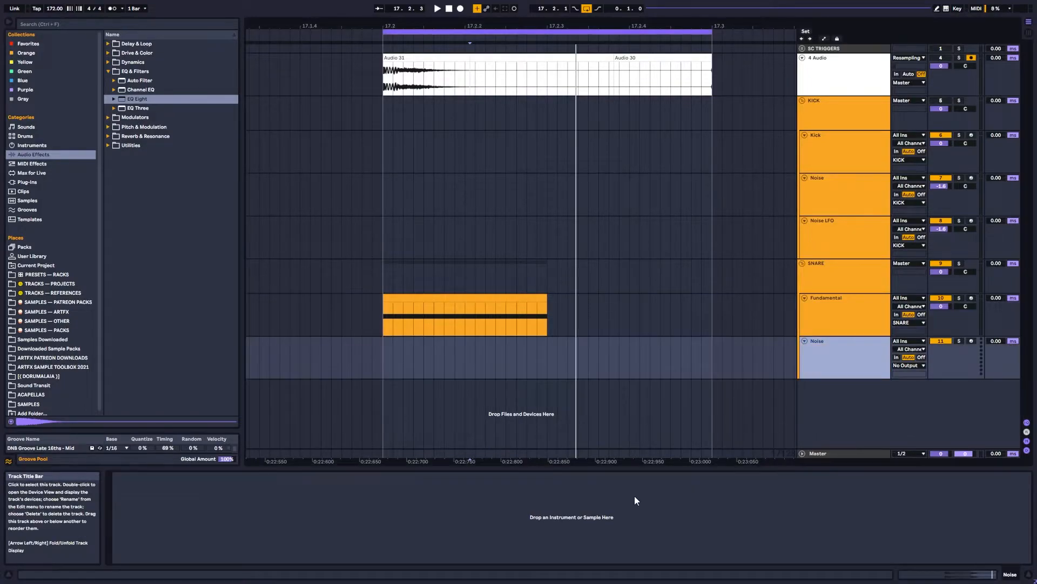
{"action": "key", "text": "ctrl+v"}
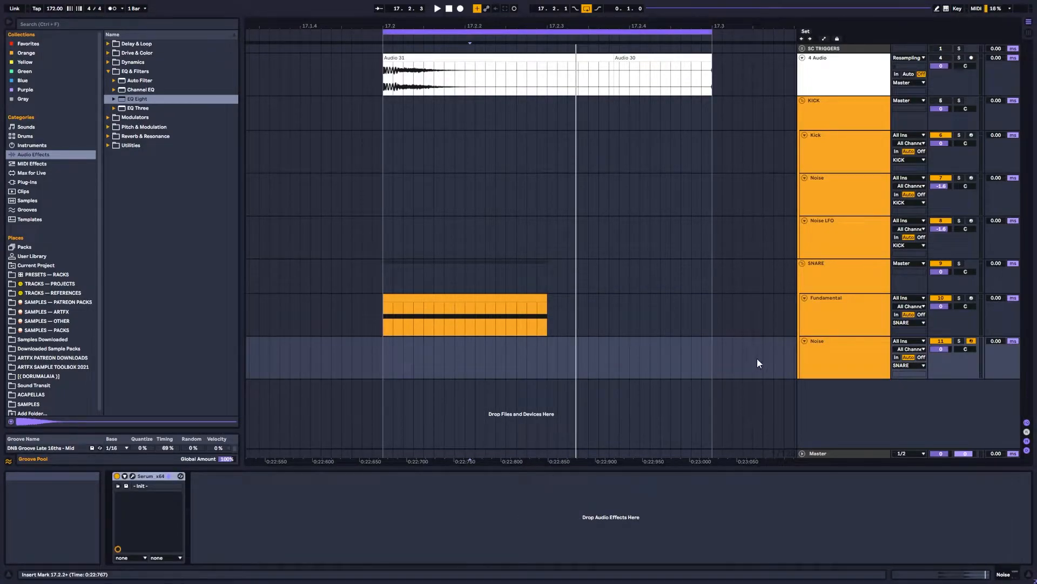
{"action": "left_click", "coordinate": [851, 314]}
{"action": "left_click", "coordinate": [842, 368]}
{"action": "left_click", "coordinate": [841, 324]}
{"action": "left_click", "coordinate": [840, 359]}
{"action": "left_click_drag", "start_coordinate": [440, 297], "coordinate": [449, 359]}
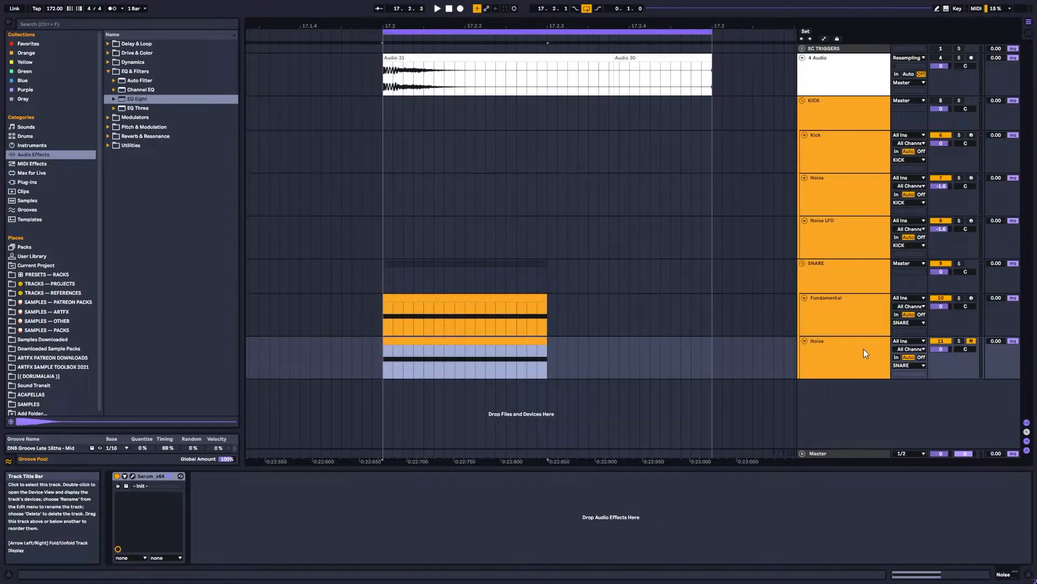
Disable the noise oscillator in the Fundamental track's Serum and Osc A in the Noise track's Serum
{"action": "left_click", "coordinate": [847, 316]}
{"action": "left_click", "coordinate": [182, 476]}
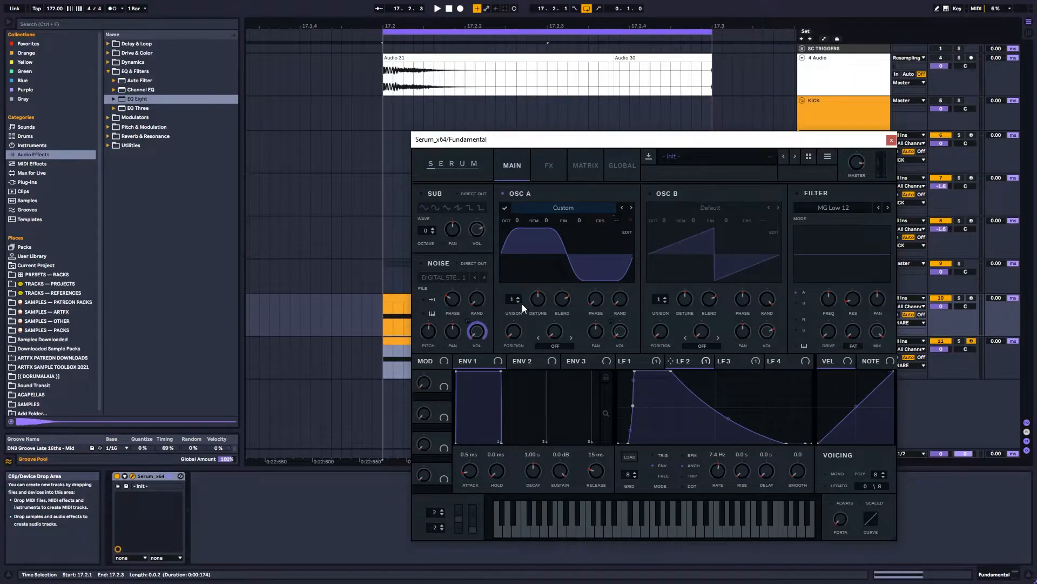
{"action": "left_click", "coordinate": [891, 140]}
{"action": "left_click", "coordinate": [840, 350]}
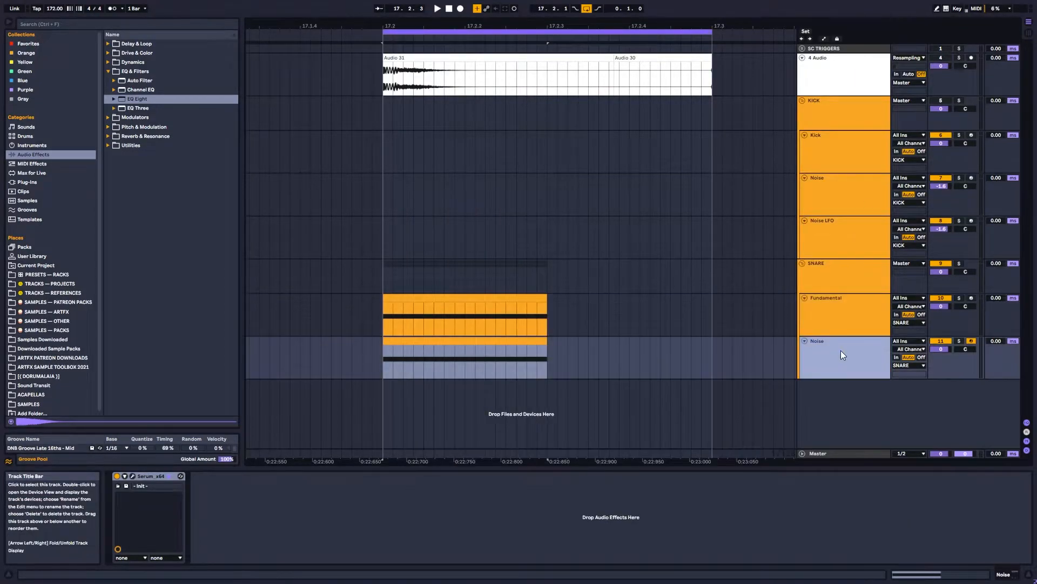
{"action": "left_click", "coordinate": [134, 474]}
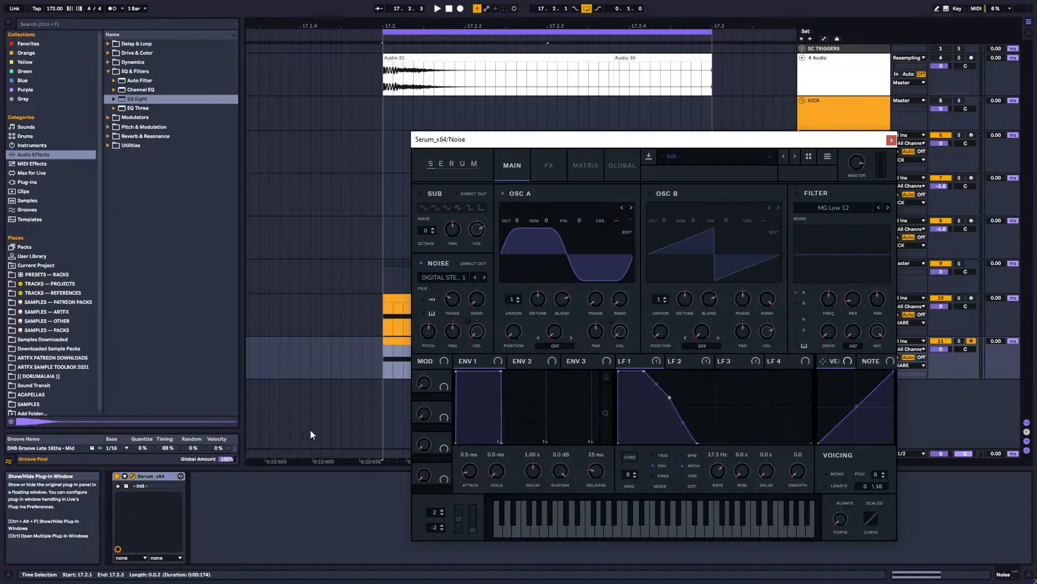
{"action": "left_click", "coordinate": [529, 194]}
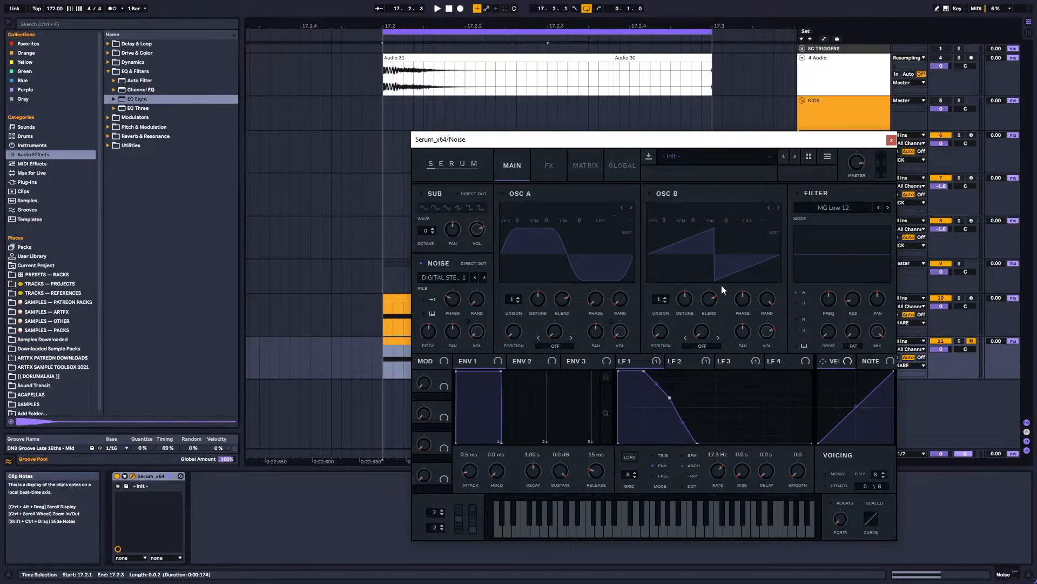
{"action": "left_click", "coordinate": [891, 140]}
Solo the SNARE group and play the loop from 17.2.1 to audition both layers together
{"action": "left_click", "coordinate": [848, 271]}
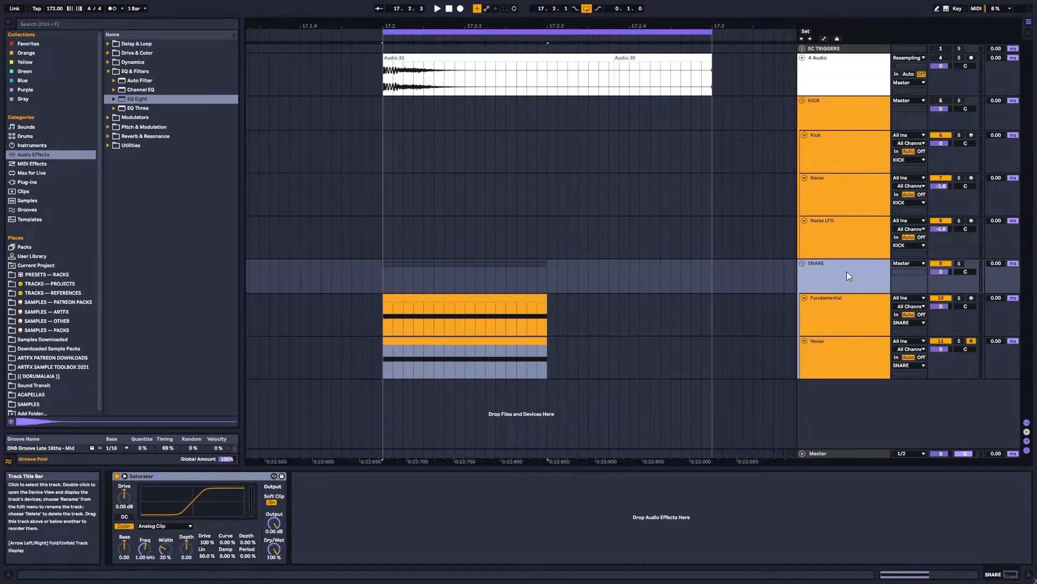
{"action": "left_click", "coordinate": [960, 264]}
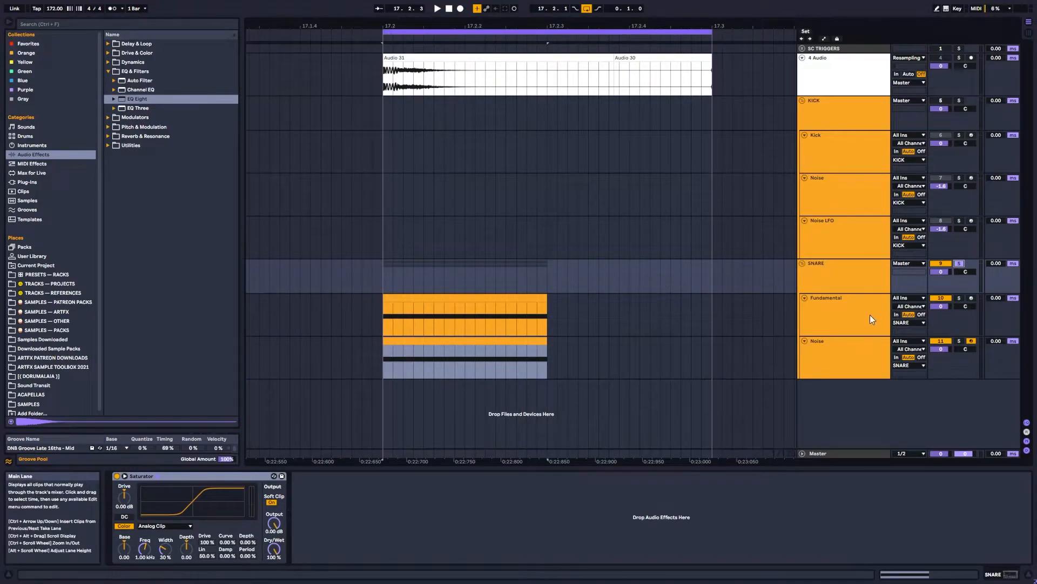
{"action": "left_click", "coordinate": [383, 268]}
{"action": "key", "text": "space"}
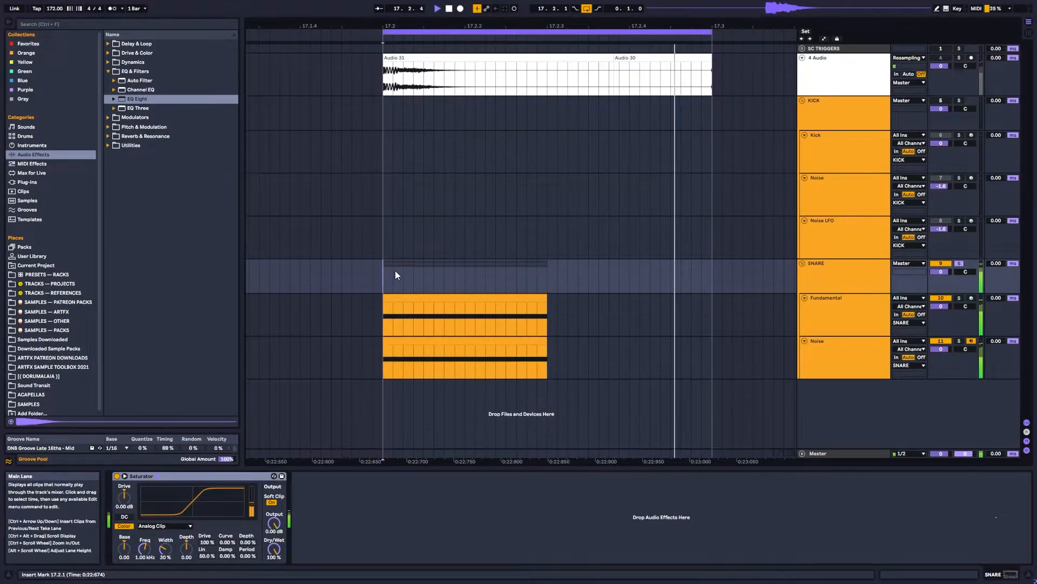
{"action": "key", "text": "space"}
{"action": "left_click", "coordinate": [838, 367]}
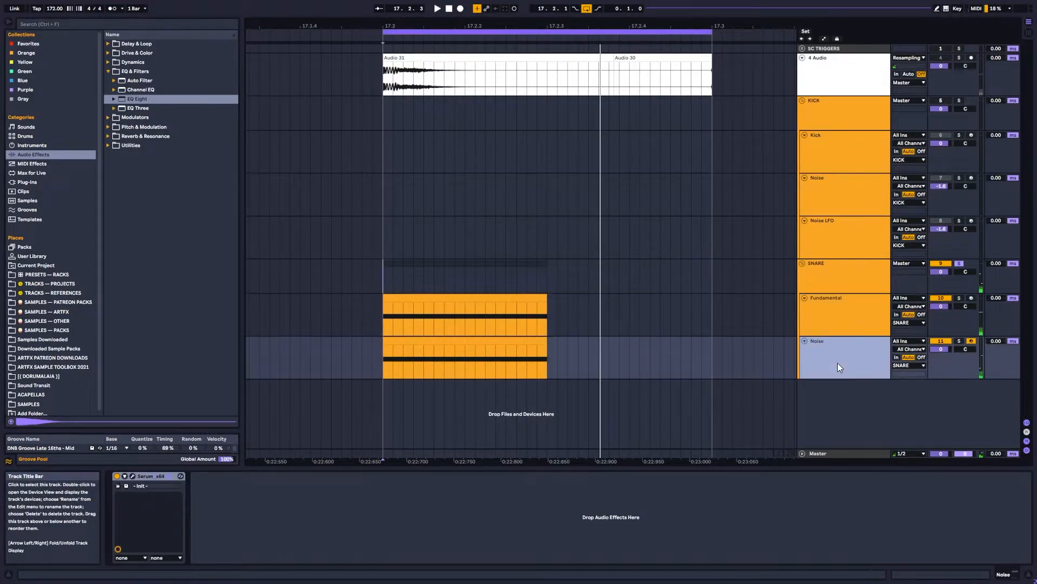
{"action": "left_click", "coordinate": [841, 306]}
{"action": "left_click", "coordinate": [839, 348]}
{"action": "left_click", "coordinate": [839, 310]}
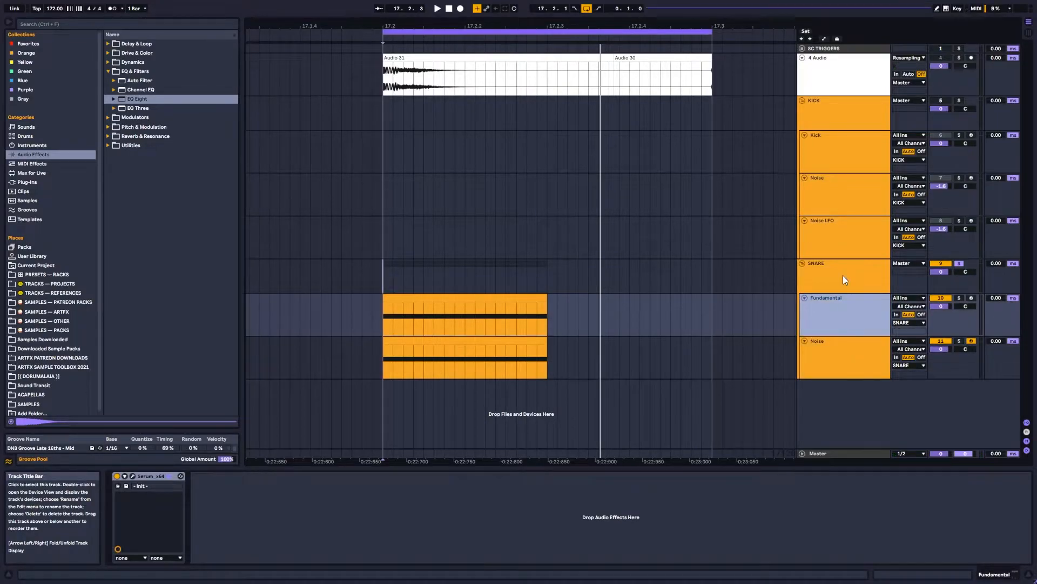
{"action": "left_click", "coordinate": [844, 268]}
{"action": "left_click", "coordinate": [839, 324]}
{"action": "left_click", "coordinate": [846, 353]}
{"action": "left_click", "coordinate": [845, 314]}
{"action": "left_click", "coordinate": [846, 354]}
{"action": "left_click", "coordinate": [846, 314]}
{"action": "left_click", "coordinate": [846, 355]}
{"action": "left_click", "coordinate": [847, 324]}
Add EQ Eight after Serum on the snare's Noise track, solo that track and audition it
{"action": "left_click", "coordinate": [844, 374]}
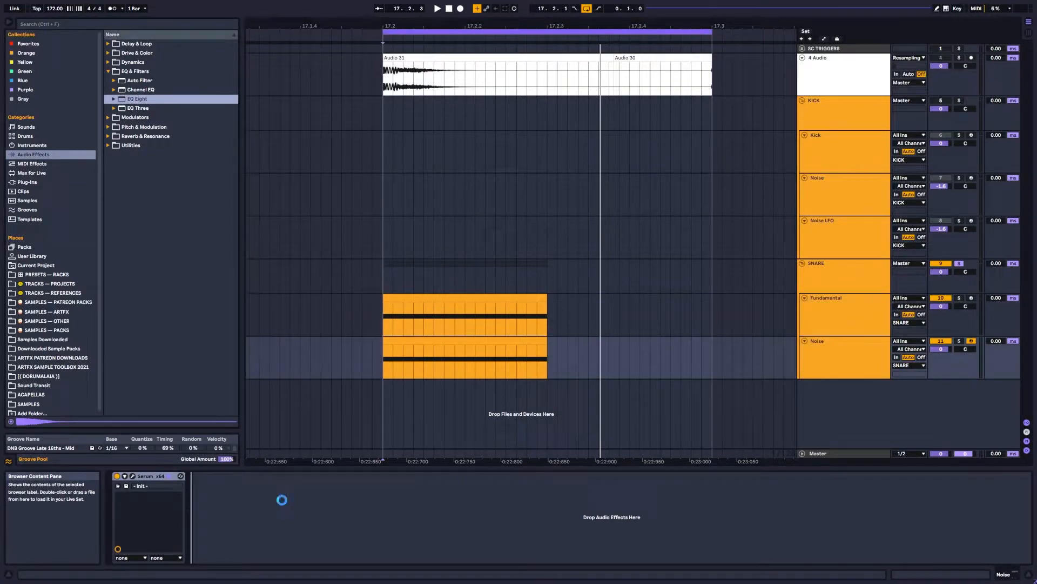
{"action": "left_click", "coordinate": [960, 343]}
{"action": "key", "text": "space"}
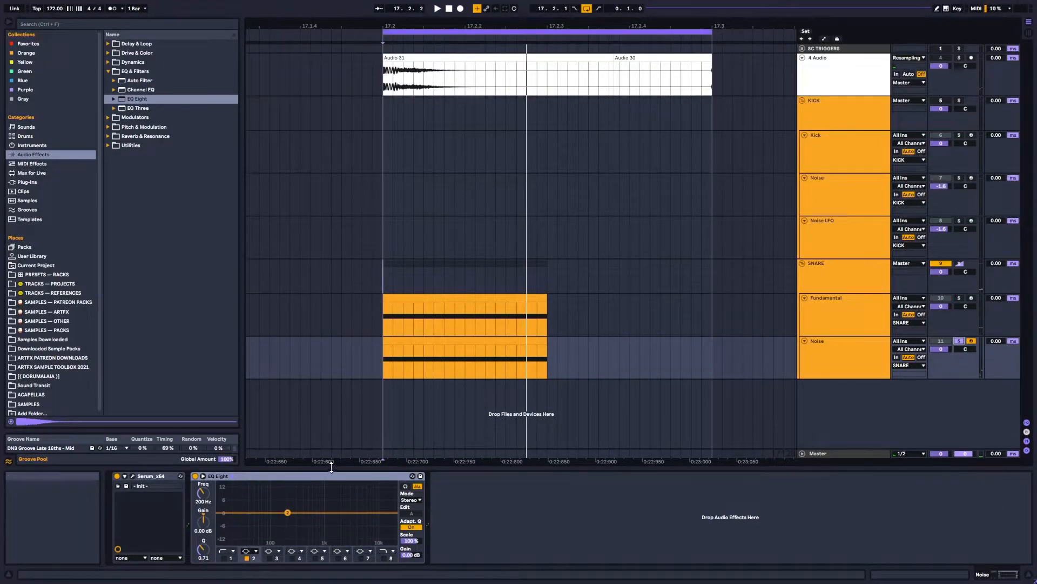
Enable Serum's filter on the Noise track as High 18, route the noise through it and adjust the cutoff during playback
{"action": "left_click", "coordinate": [133, 476]}
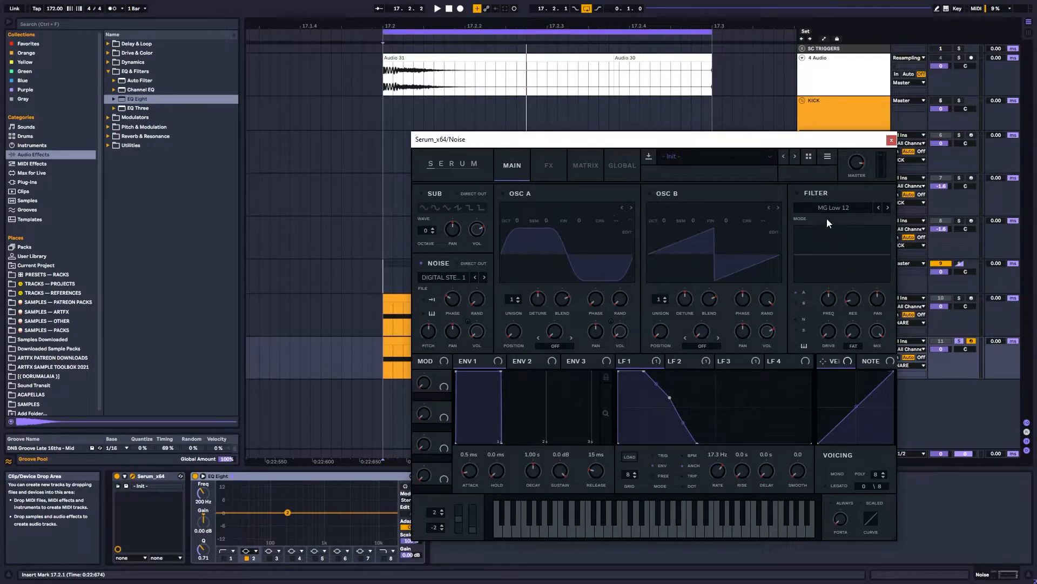
{"action": "left_click", "coordinate": [844, 210]}
{"action": "mouse_move", "coordinate": [838, 231]}
{"action": "left_click", "coordinate": [895, 339]}
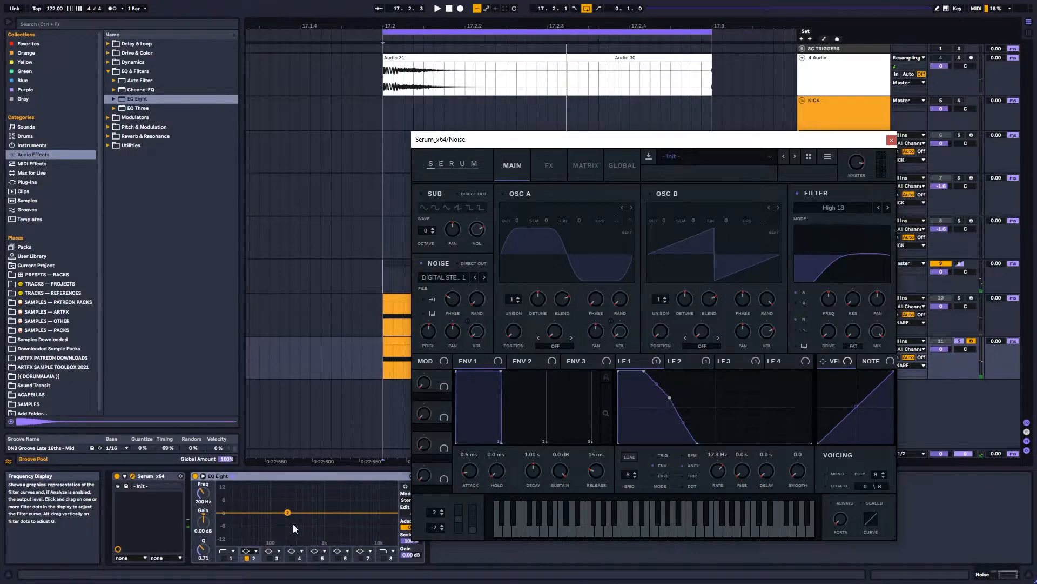
{"action": "key", "text": "space"}
{"action": "mouse_move", "coordinate": [830, 298]}
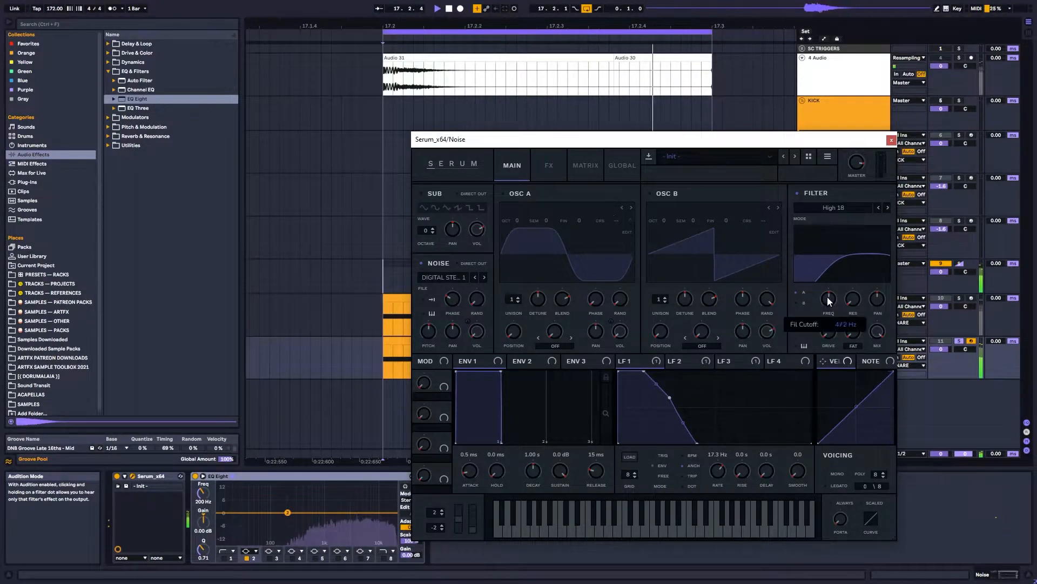
{"action": "left_click_drag", "start_coordinate": [828, 295], "coordinate": [831, 303]}
{"action": "key", "text": "space"}
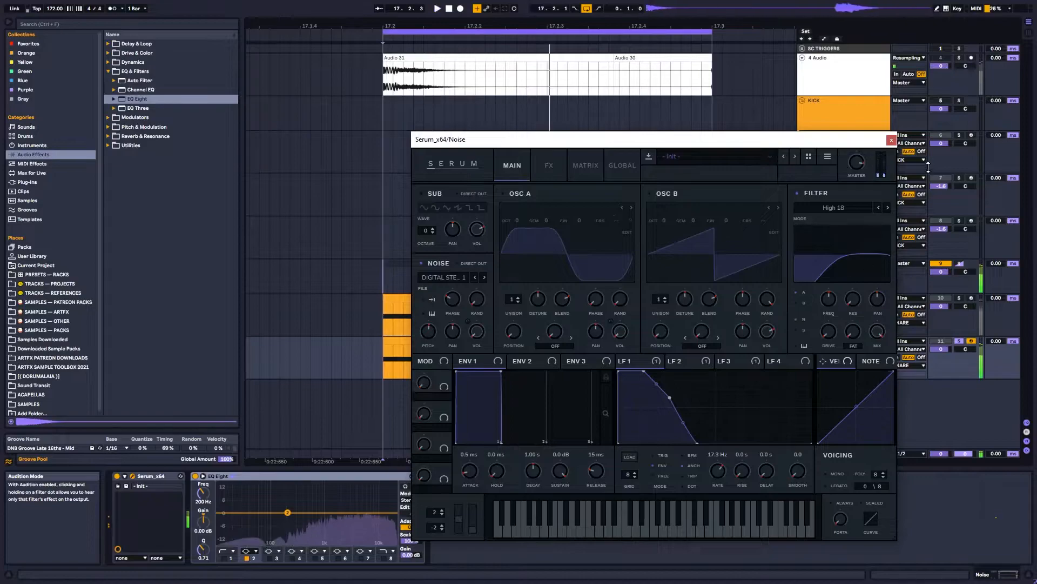
Close the Serum window and switch the solo from the Noise track back to the whole SNARE group
{"action": "left_click", "coordinate": [892, 141]}
{"action": "left_click", "coordinate": [959, 264]}
{"action": "left_click", "coordinate": [830, 270]}
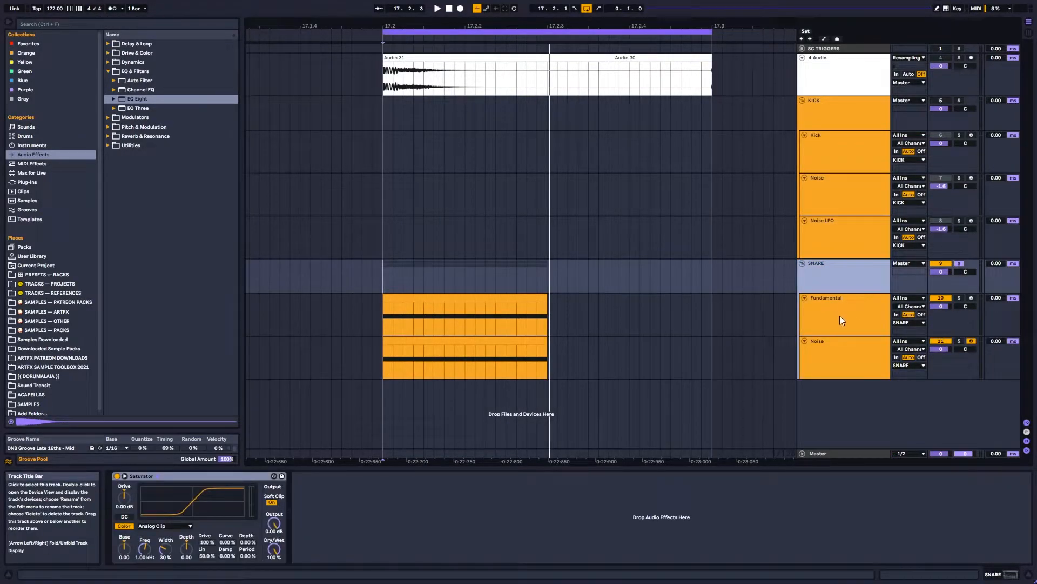
{"action": "left_click", "coordinate": [850, 349]}
Add EQ Eight to the Fundamental track and inspect its spectrum in the expanded display while the loop plays
{"action": "left_click", "coordinate": [845, 305]}
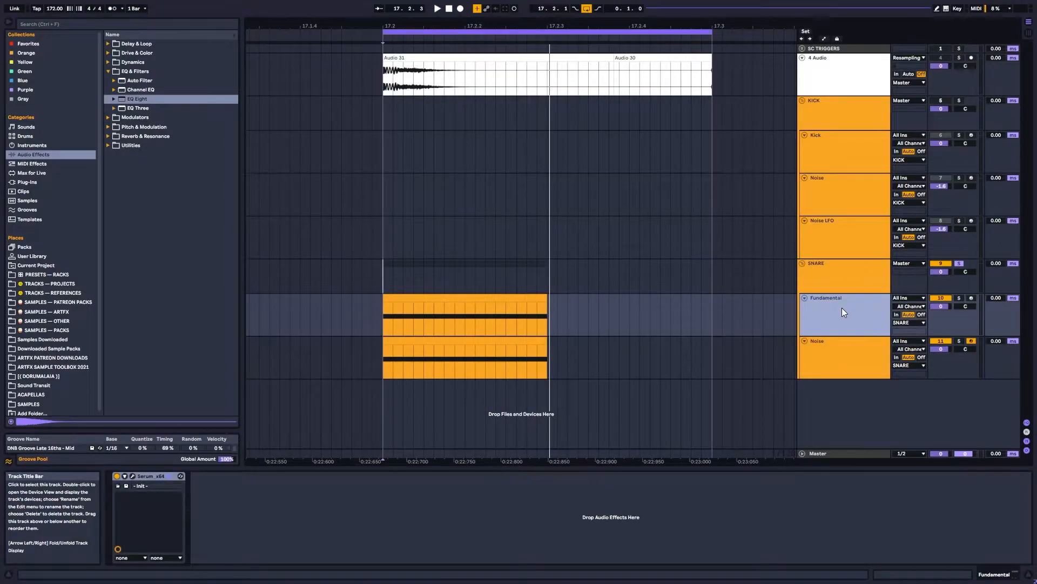
{"action": "left_click_drag", "start_coordinate": [137, 99], "coordinate": [382, 496]}
{"action": "left_click", "coordinate": [203, 476]}
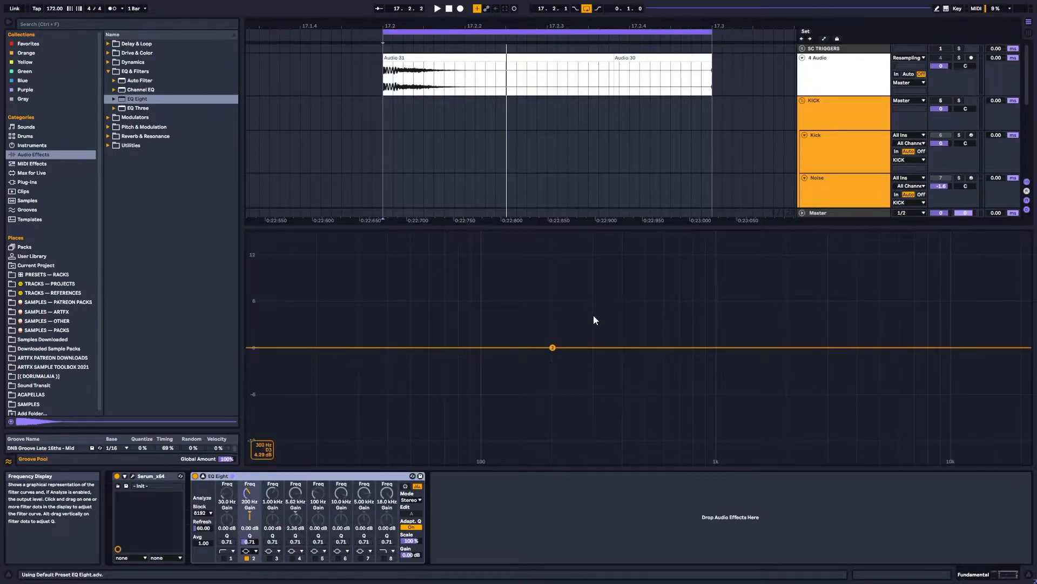
{"action": "key", "text": "space"}
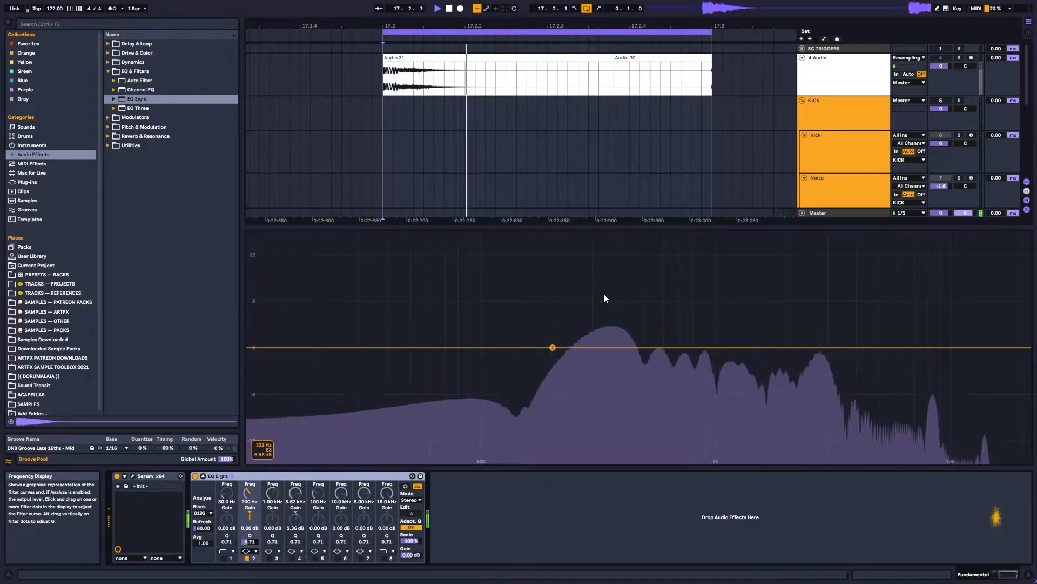
{"action": "key", "text": "space"}
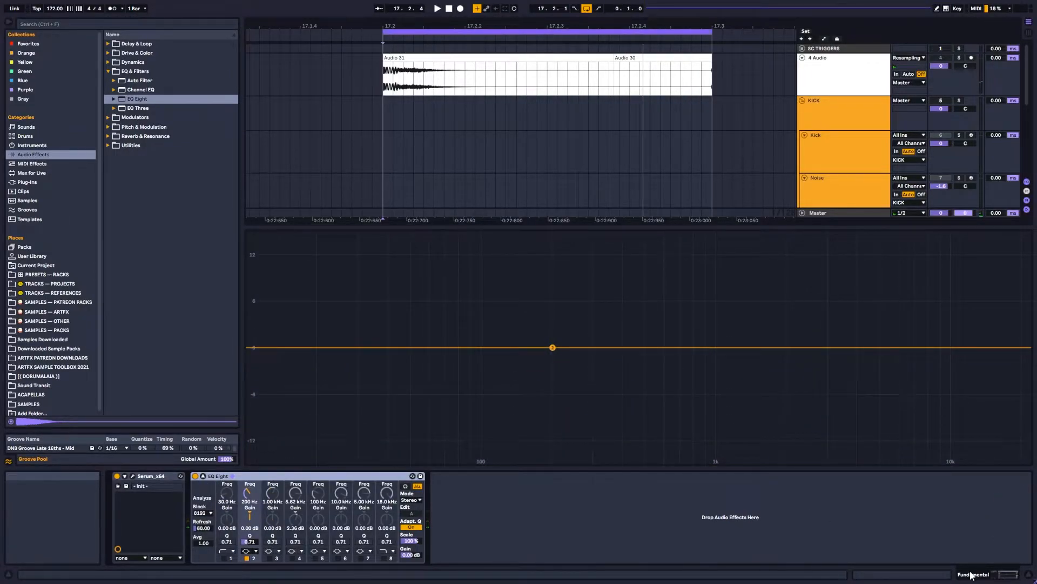
{"action": "left_click", "coordinate": [203, 476]}
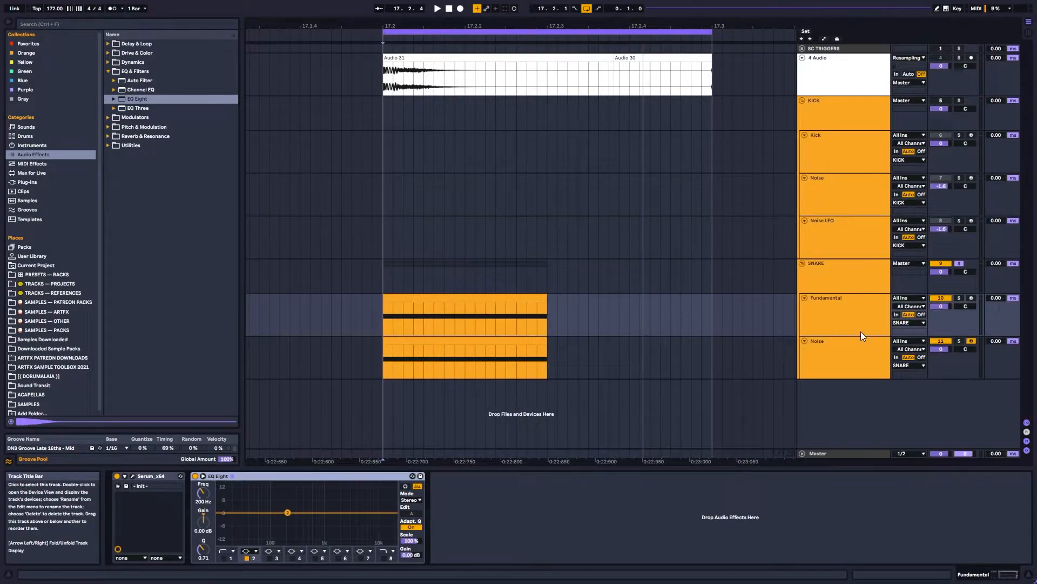
Inspect the Noise track's spectrum in EQ Eight's expanded display, move band 2 to 321 Hz and reset its gain to 0 dB
{"action": "left_click", "coordinate": [861, 346]}
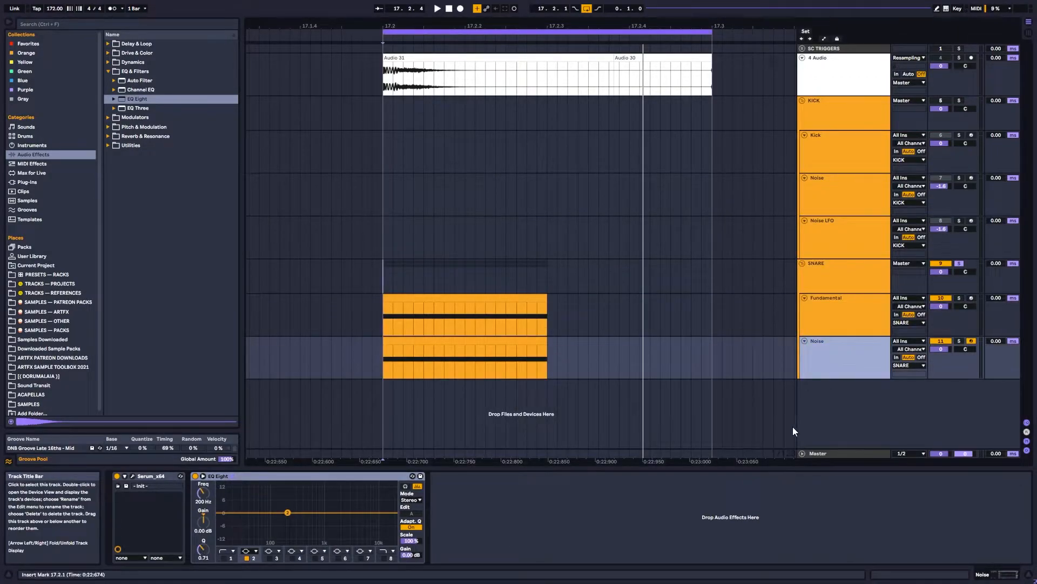
{"action": "left_click", "coordinate": [203, 476]}
{"action": "key", "text": "space"}
{"action": "left_click_drag", "start_coordinate": [553, 347], "coordinate": [600, 346]}
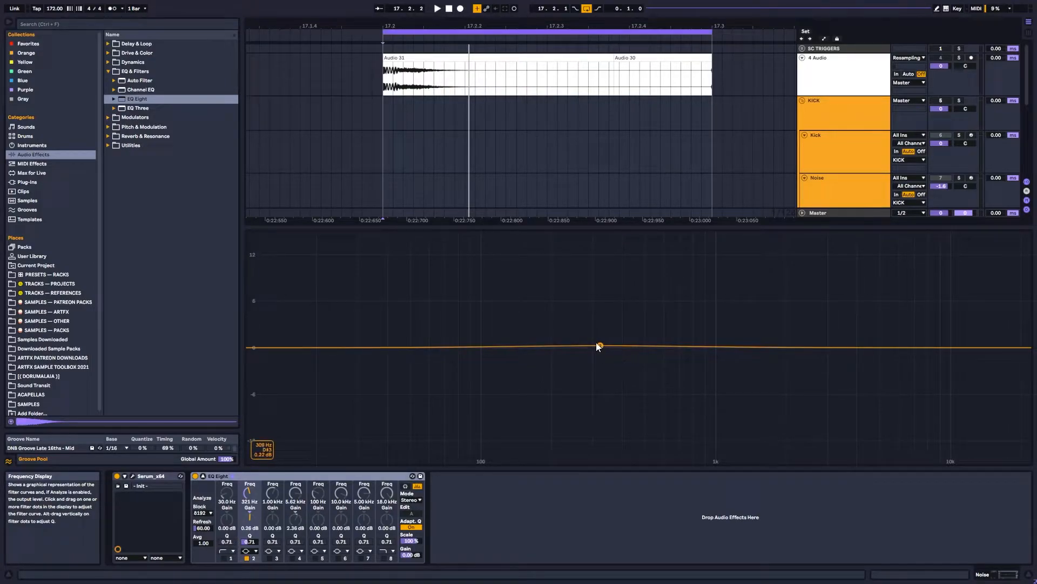
{"action": "double_click", "coordinate": [247, 517]}
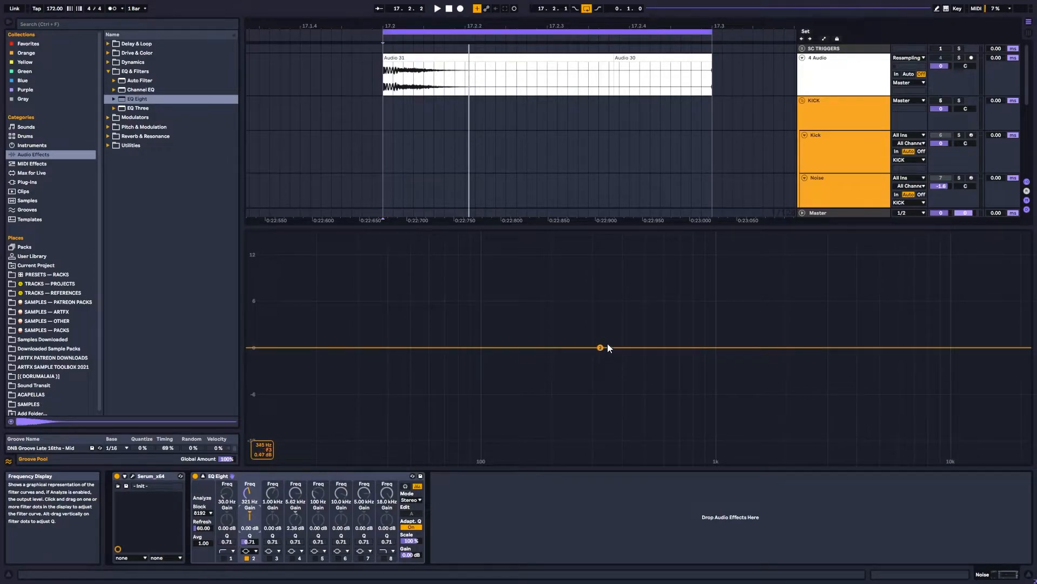
Enable EQ Eight's band 1 as a bell on the Noise track with Q 18, frequency 392 Hz and gain 15 dB
{"action": "left_click", "coordinate": [226, 561]}
{"action": "left_click", "coordinate": [229, 551]}
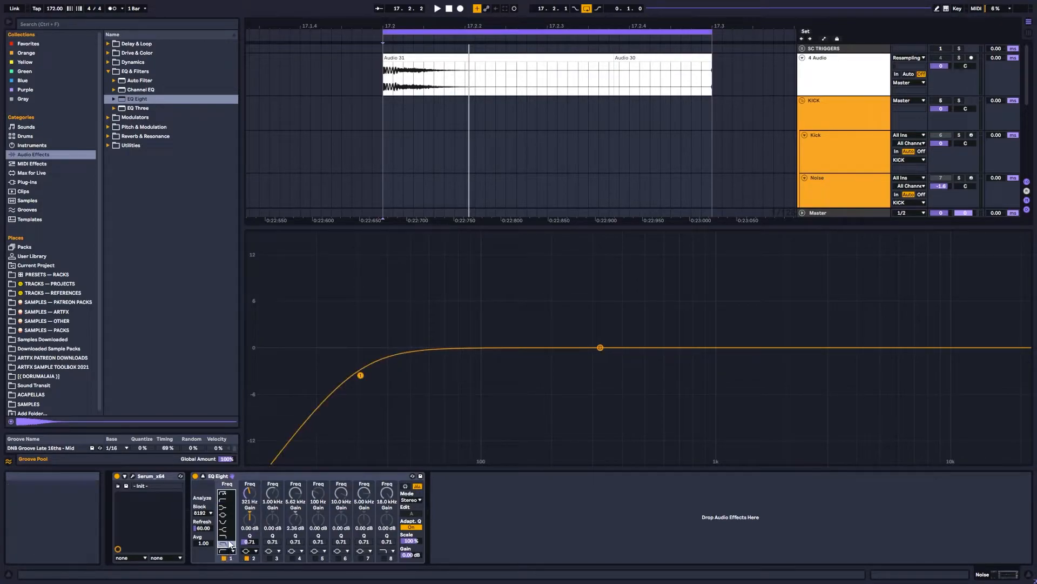
{"action": "left_click", "coordinate": [229, 546]}
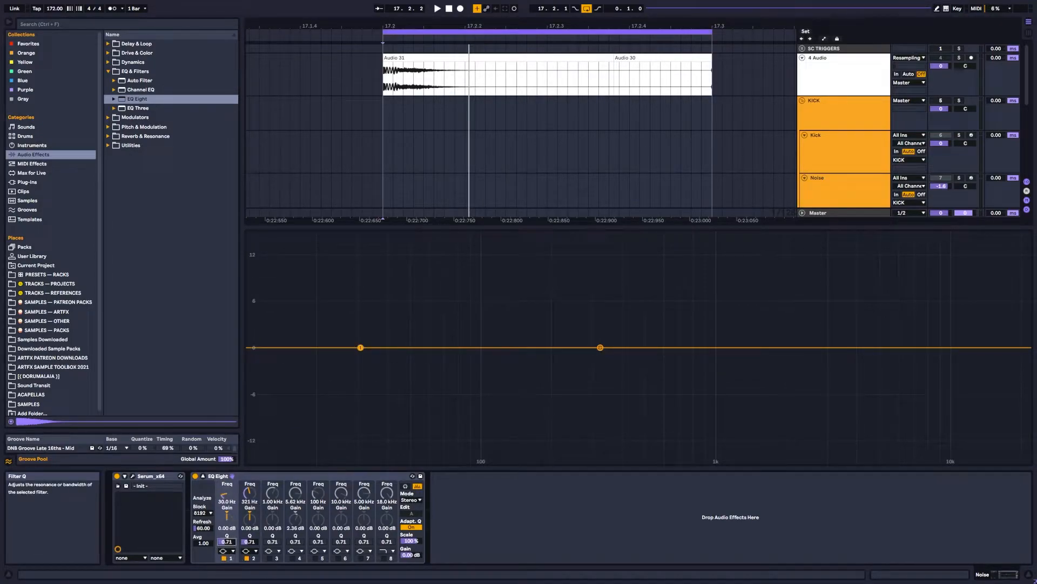
{"action": "left_click_drag", "start_coordinate": [226, 541], "coordinate": [227, 464]}
{"action": "left_click_drag", "start_coordinate": [226, 501], "coordinate": [226, 470]}
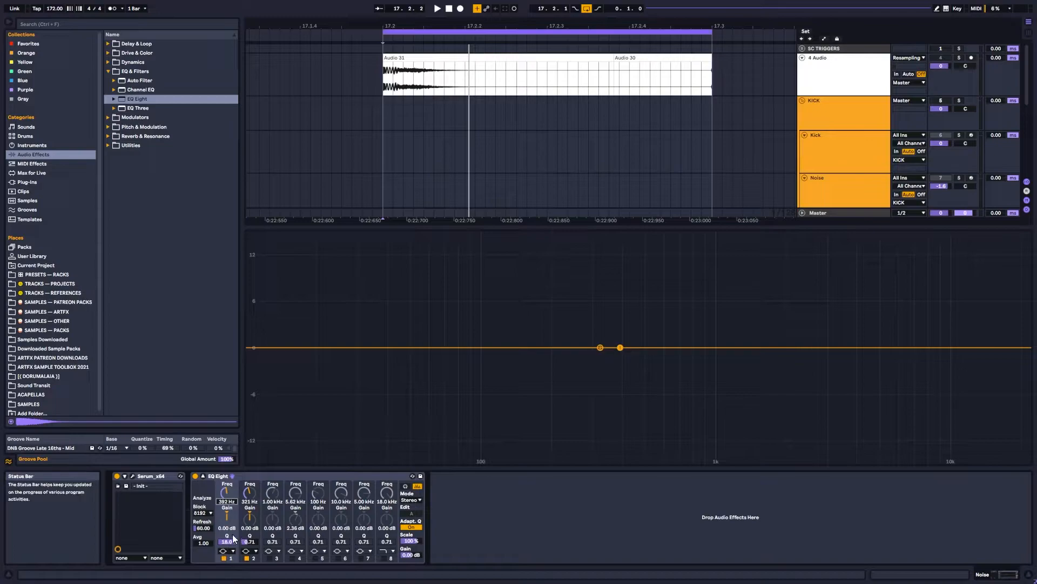
{"action": "left_click_drag", "start_coordinate": [227, 518], "coordinate": [227, 476]}
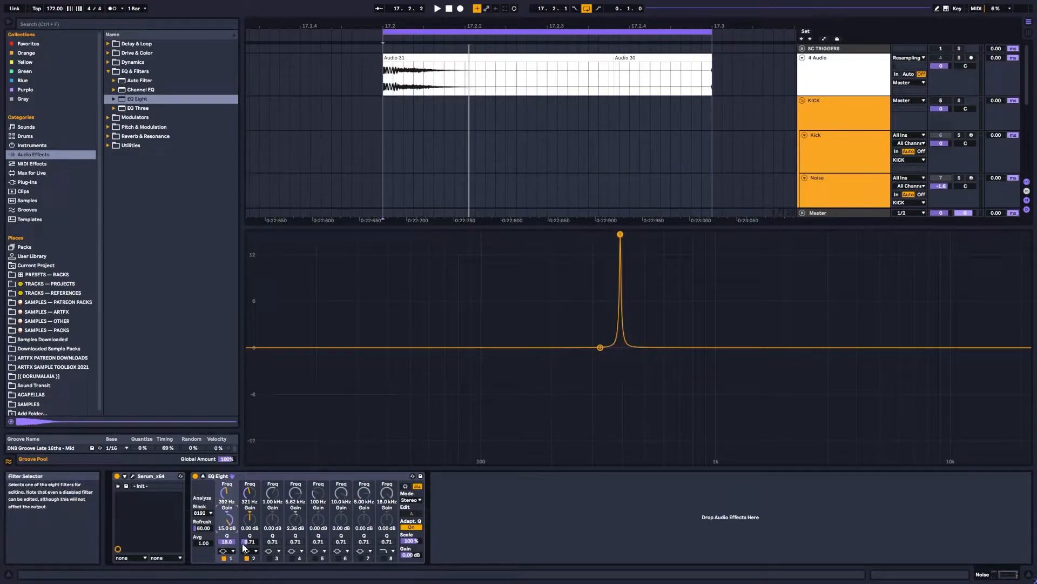
Move band 1's narrow boost to about 322 Hz and up to about 436 Hz, and play the loop
{"action": "left_click", "coordinate": [621, 235]}
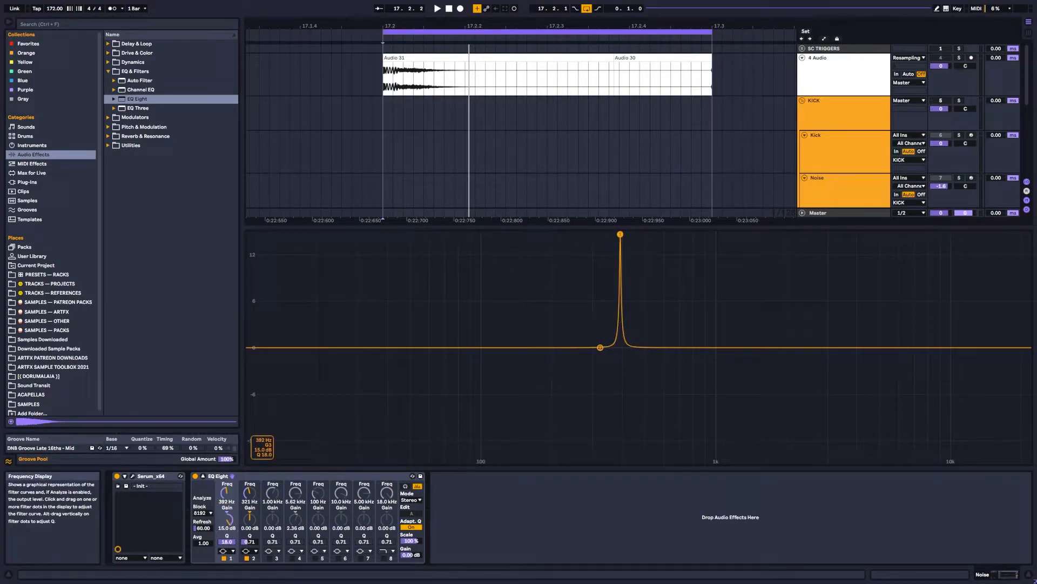
{"action": "mouse_move", "coordinate": [621, 234]}
{"action": "left_mouse_down"}
{"action": "mouse_move", "coordinate": [630, 235]}
{"action": "mouse_move", "coordinate": [601, 234]}
{"action": "left_mouse_up"}
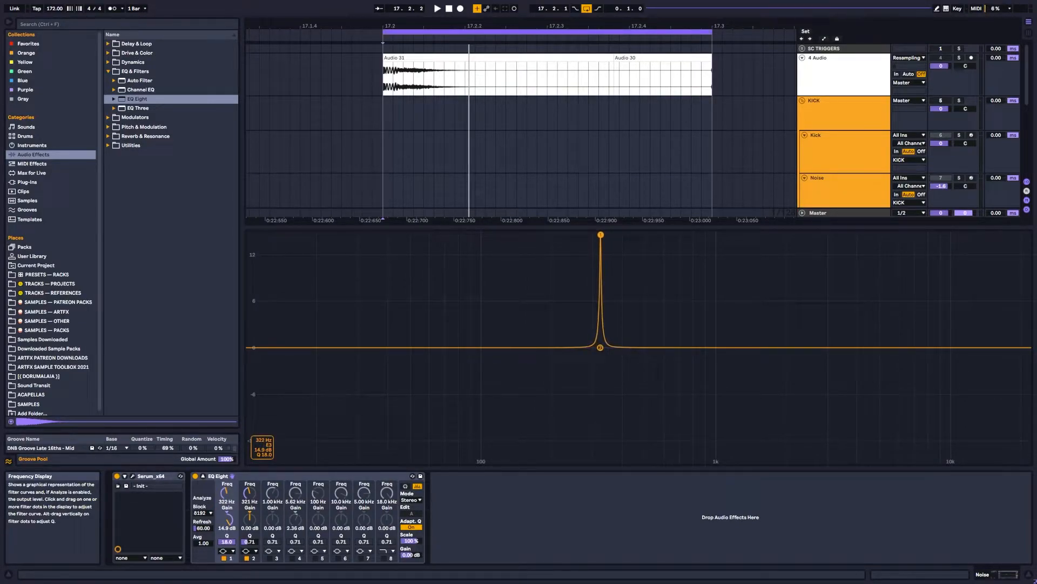
{"action": "left_click_drag", "start_coordinate": [601, 234], "coordinate": [631, 235]}
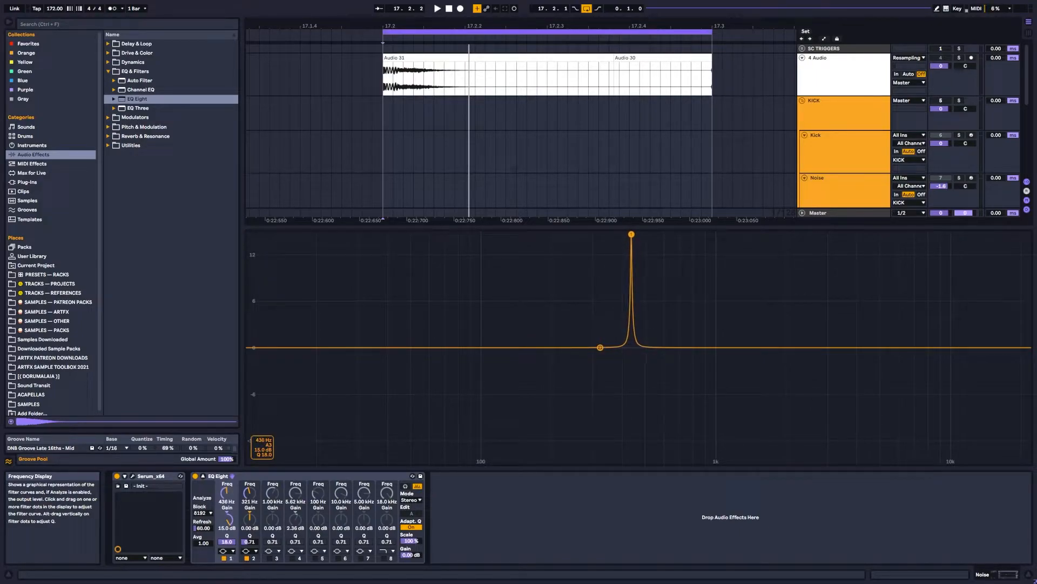
{"action": "key", "text": "space"}
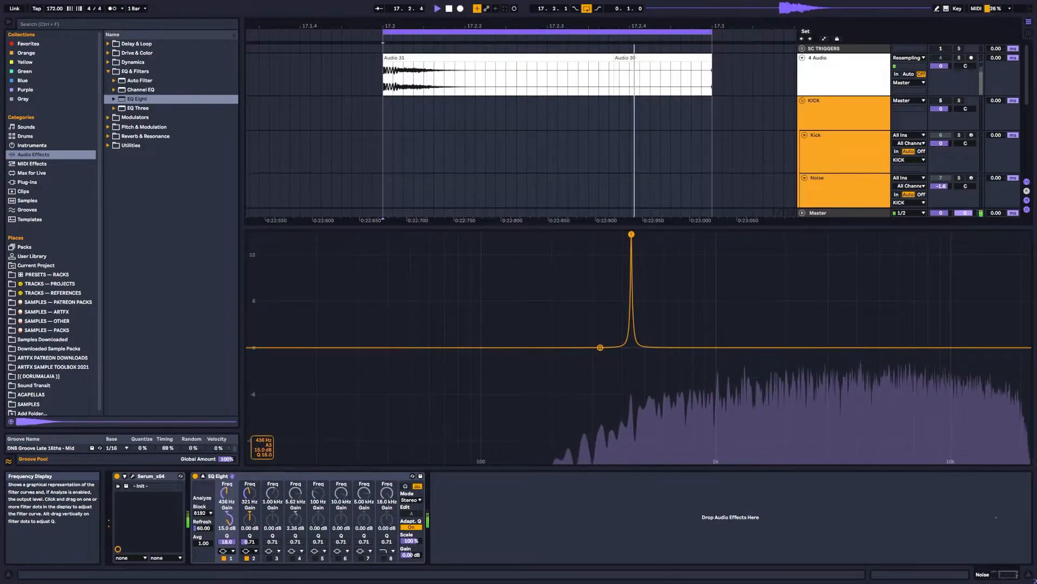
Audition the SNARE group in the loop and recheck the Noise track's EQ Eight spectrum during playback
{"action": "key", "text": "space"}
{"action": "scroll", "coordinate": [730, 86], "scroll_direction": "down", "scroll_amount": 6}
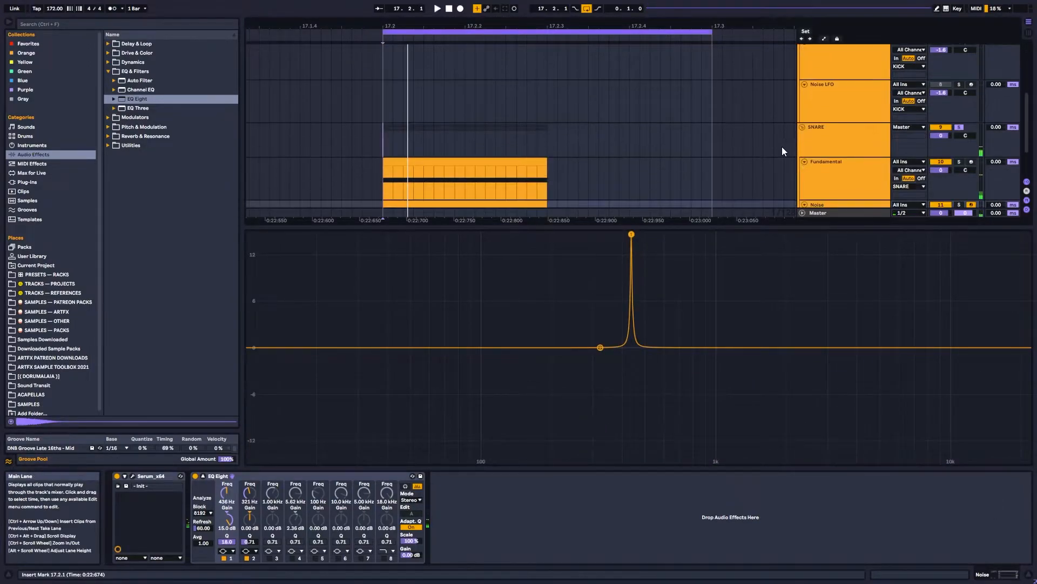
{"action": "left_click", "coordinate": [856, 162]}
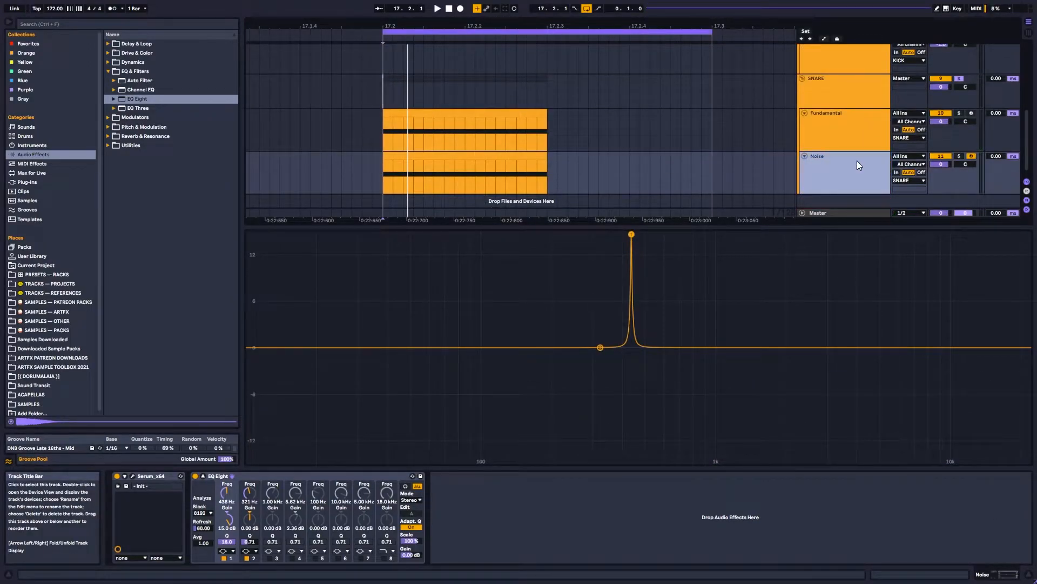
{"action": "left_click", "coordinate": [852, 85]}
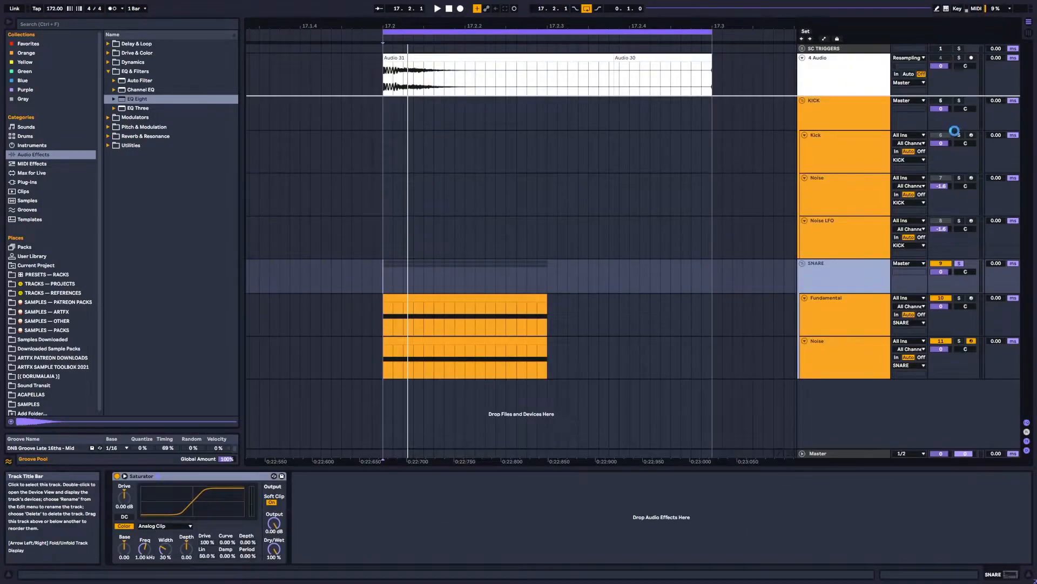
{"action": "left_click_drag", "start_coordinate": [843, 111], "coordinate": [845, 283]}
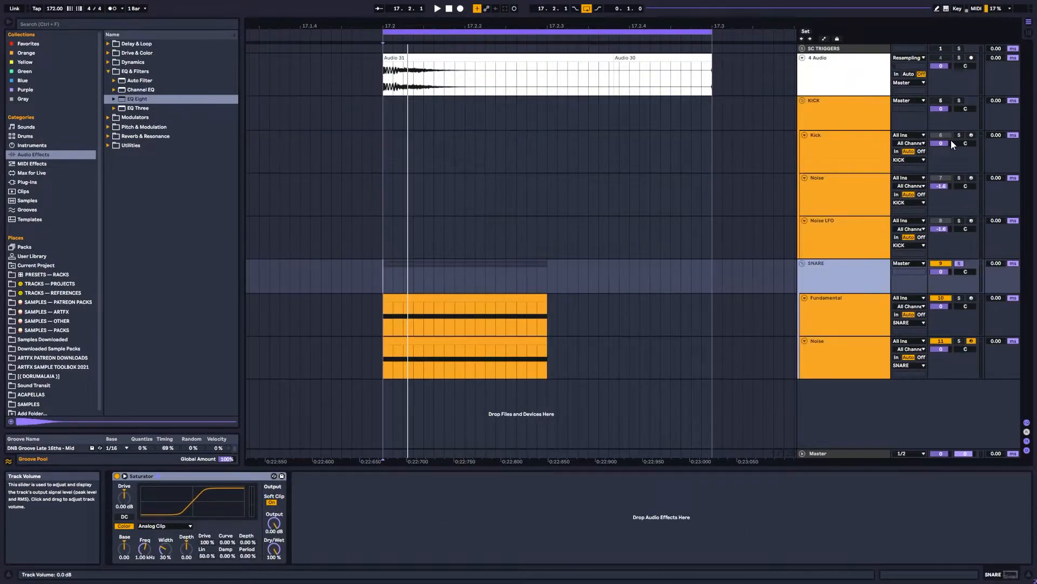
{"action": "key", "text": "space"}
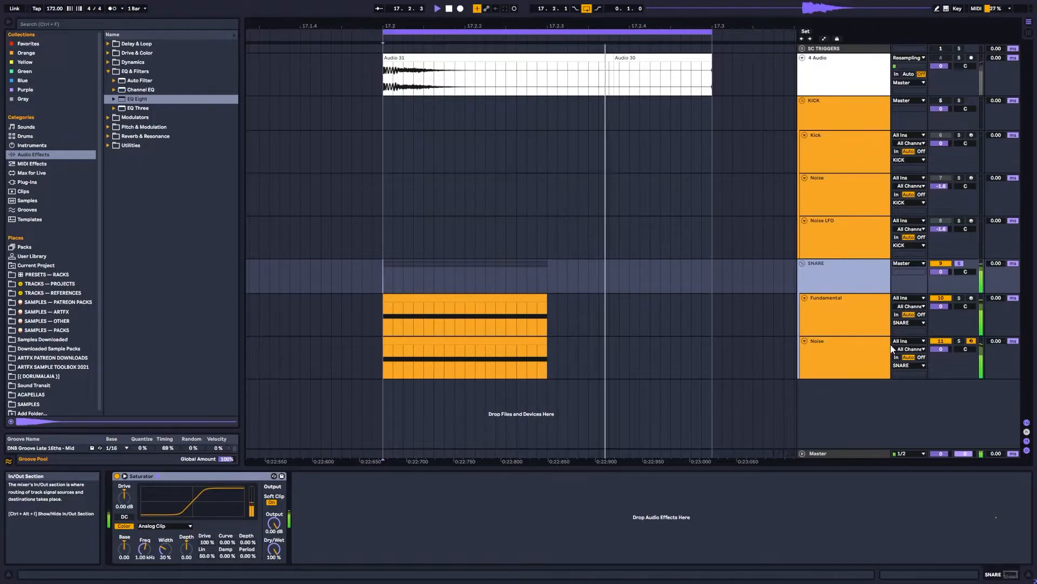
{"action": "left_click", "coordinate": [859, 314]}
{"action": "left_click", "coordinate": [854, 353]}
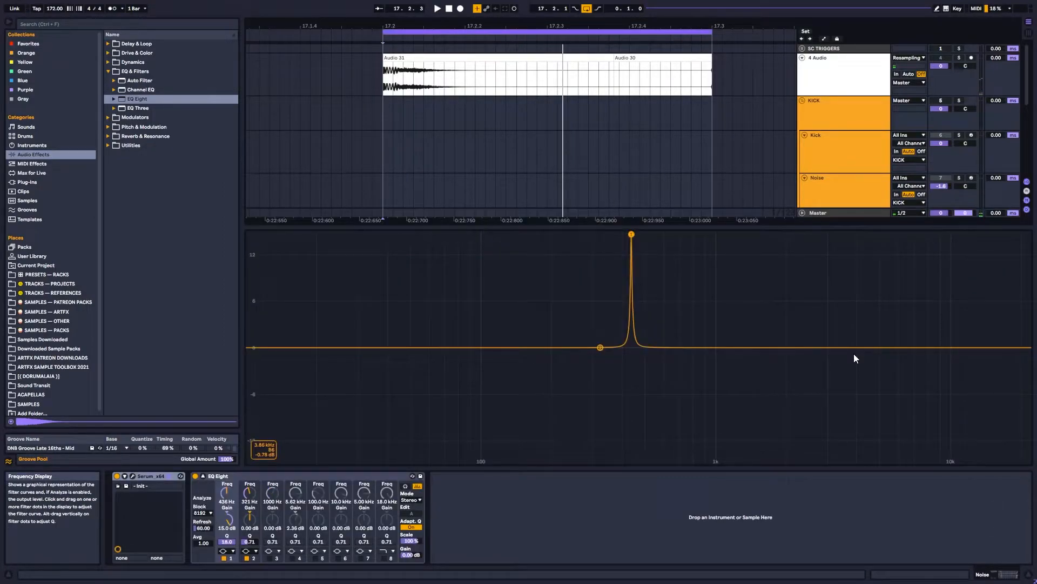
{"action": "key", "text": "space"}
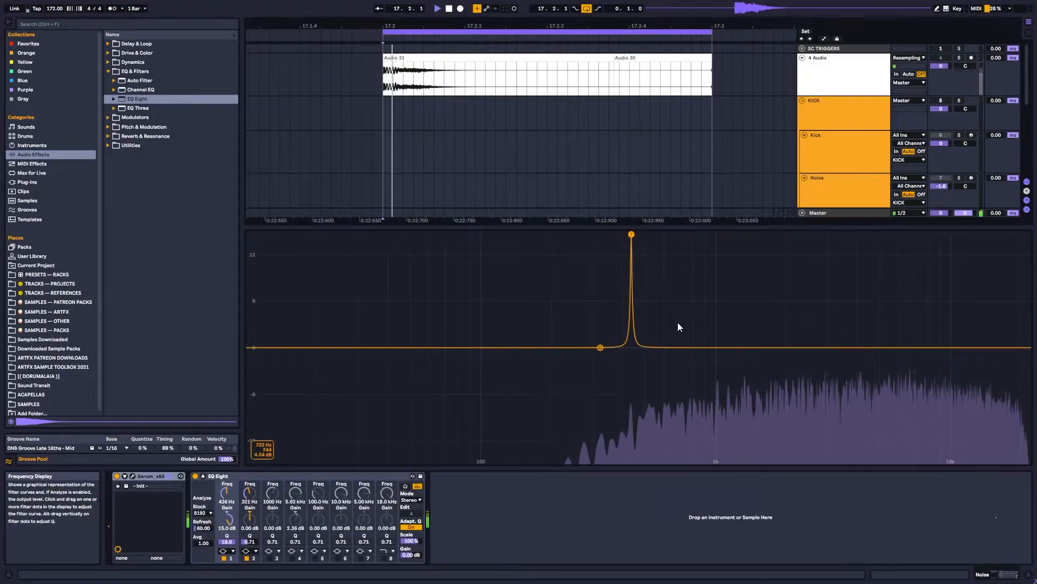
{"action": "key", "text": "space"}
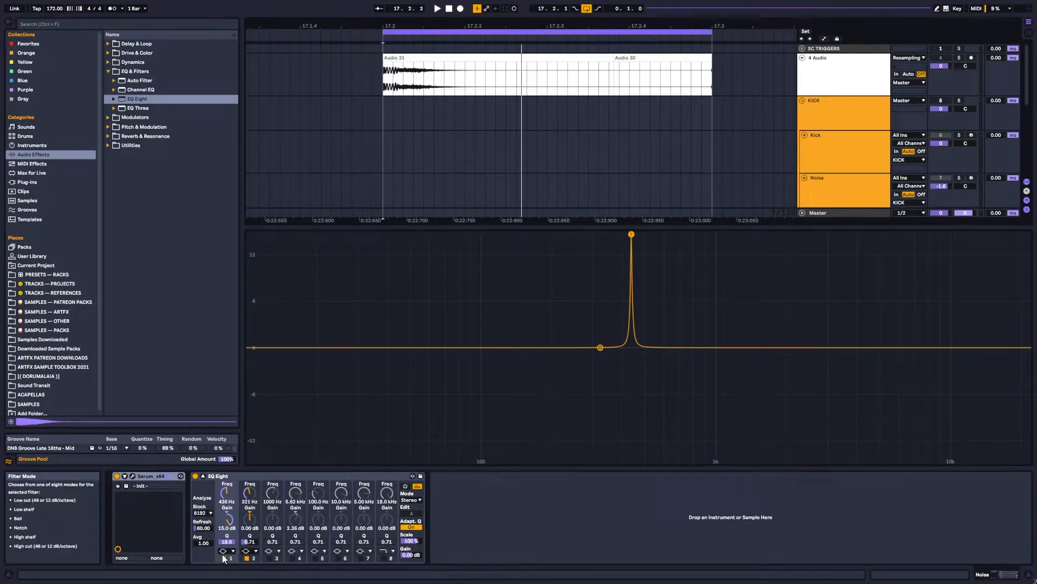
Widen EQ Eight's band 1 boost on the Noise track to a Q of about 5.1 and move it to 546 Hz
{"action": "mouse_move", "coordinate": [227, 541]}
{"action": "left_mouse_down"}
{"action": "mouse_move", "coordinate": [227, 571]}
{"action": "mouse_move", "coordinate": [226, 518]}
{"action": "mouse_move", "coordinate": [227, 545]}
{"action": "left_mouse_up"}
{"action": "key", "text": "space"}
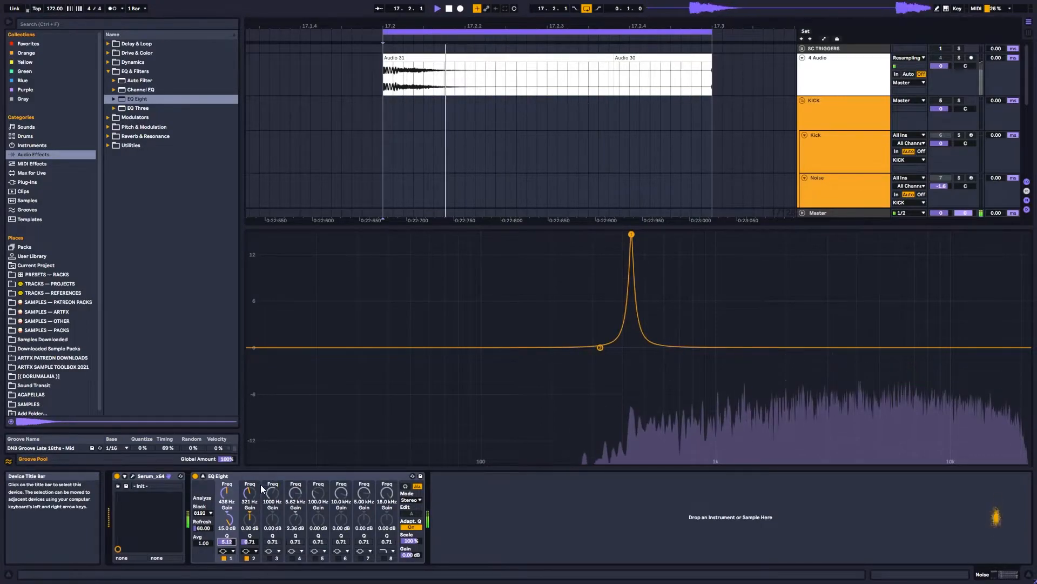
{"action": "key", "text": "space"}
{"action": "left_click_drag", "start_coordinate": [226, 493], "coordinate": [227, 492]}
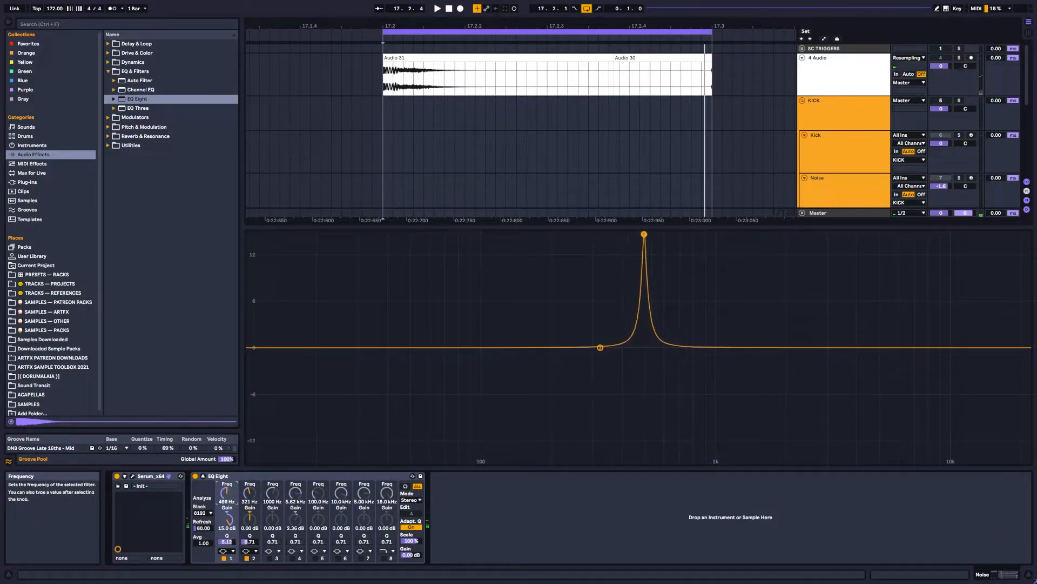
{"action": "key", "text": "space"}
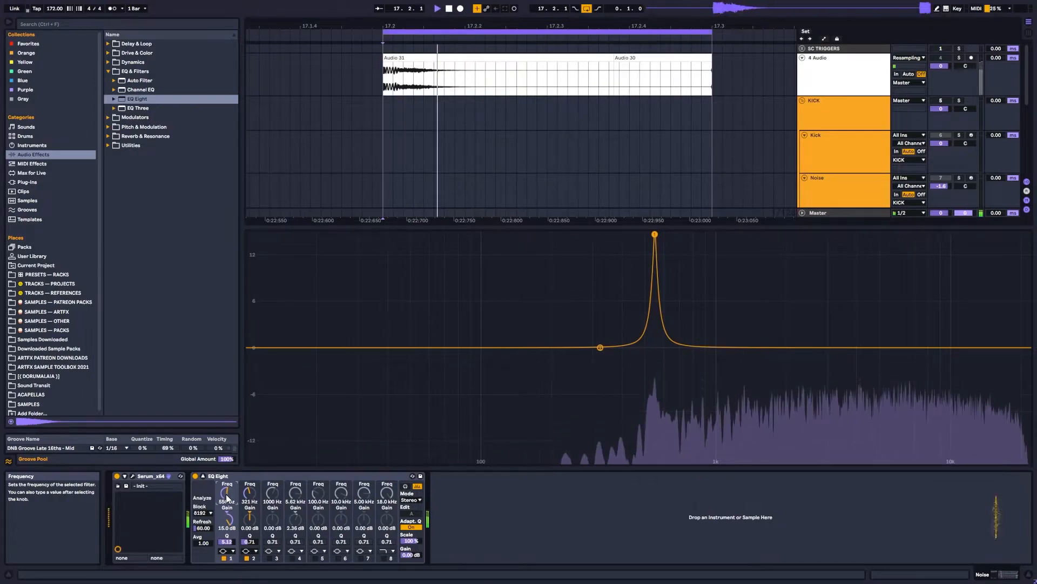
{"action": "left_click_drag", "start_coordinate": [227, 499], "coordinate": [227, 498]}
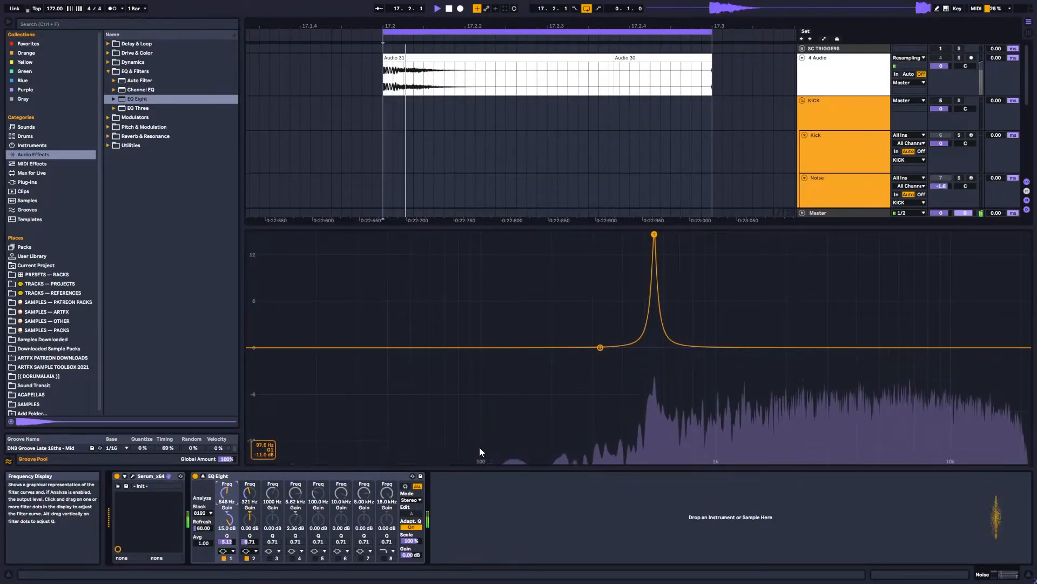
{"action": "key", "text": "space"}
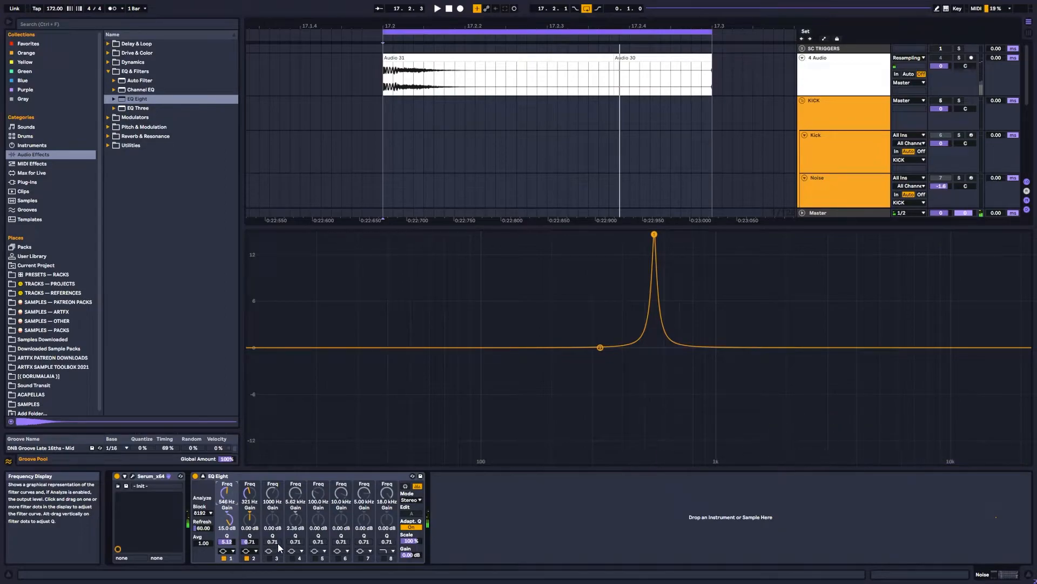
Enable band 3 as a narrow boost at 706 Hz with gain 15 dB and Q 18, and lower band 1's Q slightly
{"action": "left_click", "coordinate": [269, 557]}
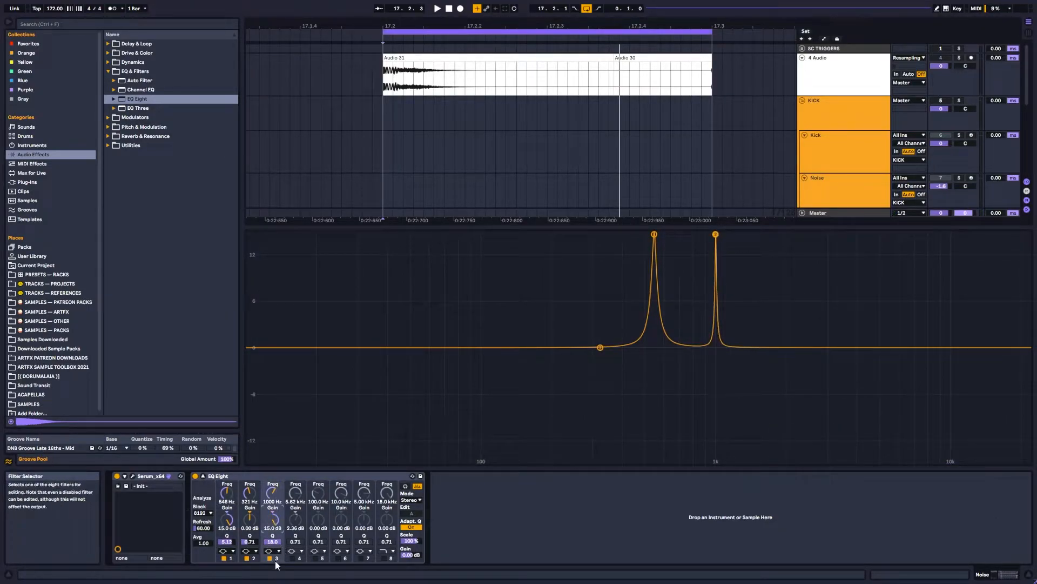
{"action": "key", "text": "space"}
{"action": "left_click_drag", "start_coordinate": [273, 494], "coordinate": [273, 505]}
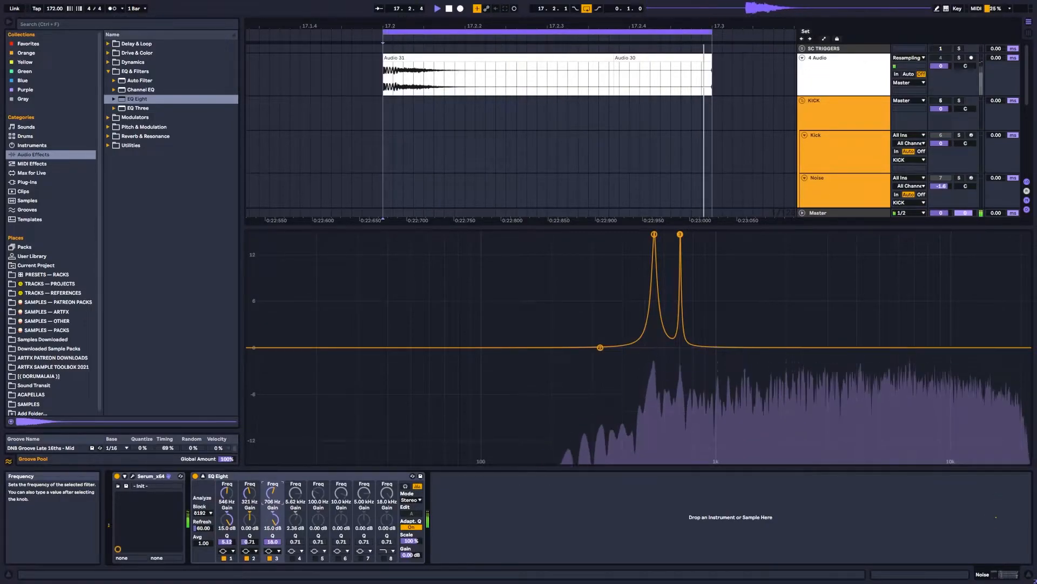
{"action": "mouse_move", "coordinate": [273, 541]}
{"action": "left_mouse_down"}
{"action": "mouse_move", "coordinate": [272, 550]}
{"action": "mouse_move", "coordinate": [273, 538]}
{"action": "left_mouse_up"}
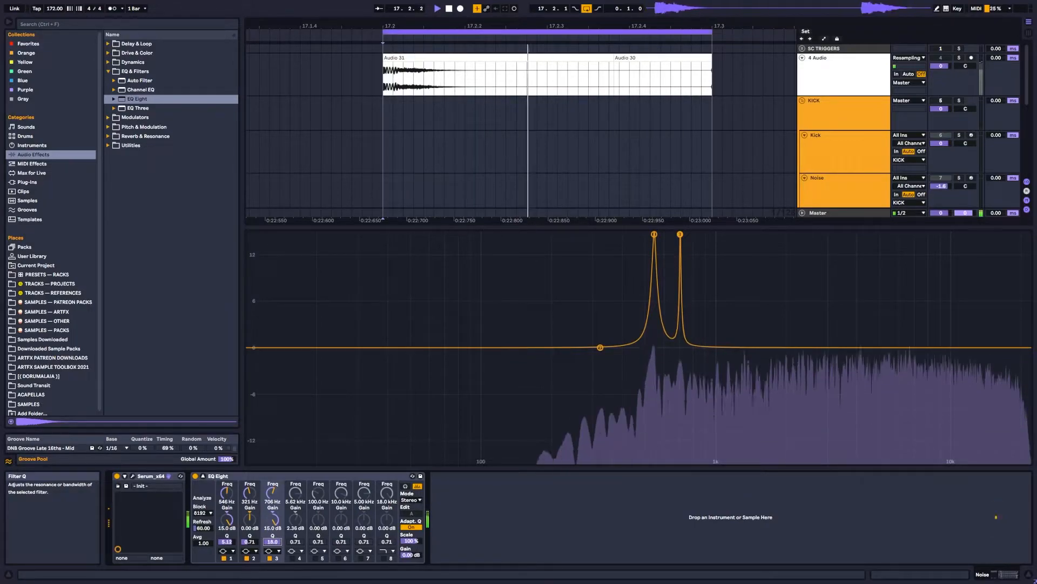
{"action": "left_click_drag", "start_coordinate": [232, 542], "coordinate": [232, 539]}
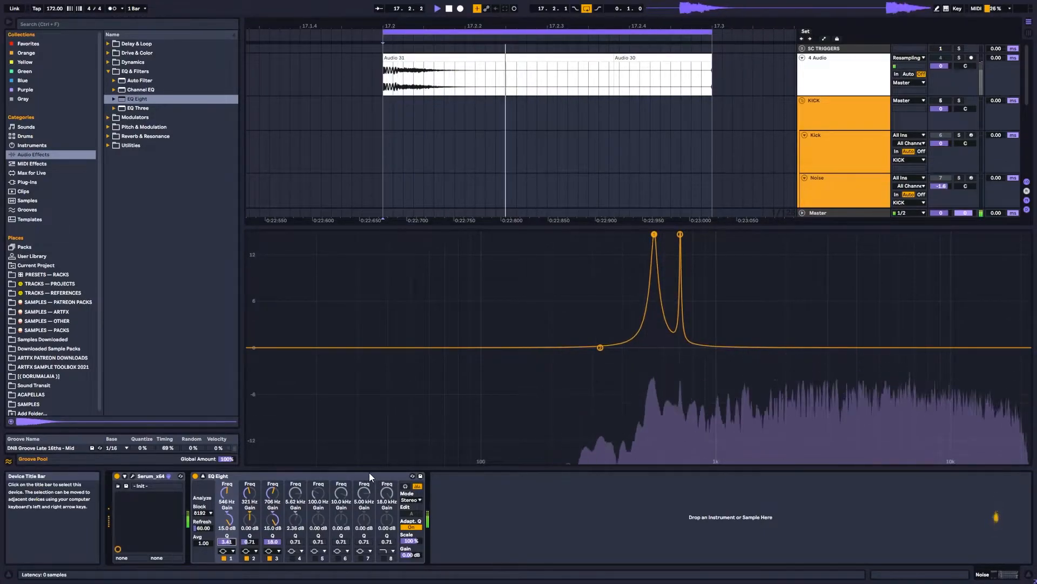
Enable band 4 as a narrow boost at 935 Hz with gain 15 dB and Q 18
{"action": "left_click", "coordinate": [292, 558]}
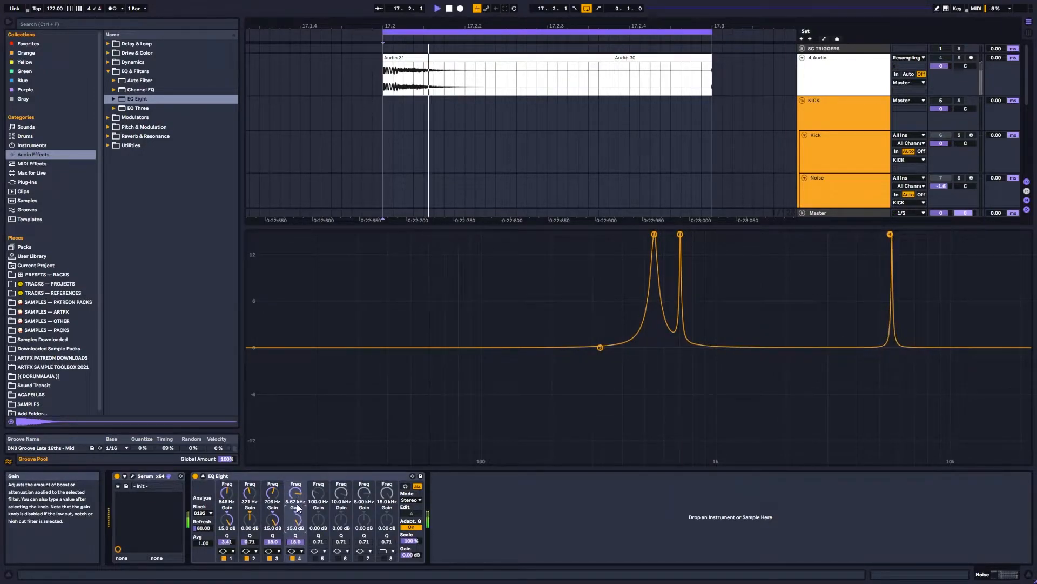
{"action": "left_click_drag", "start_coordinate": [295, 493], "coordinate": [296, 503]}
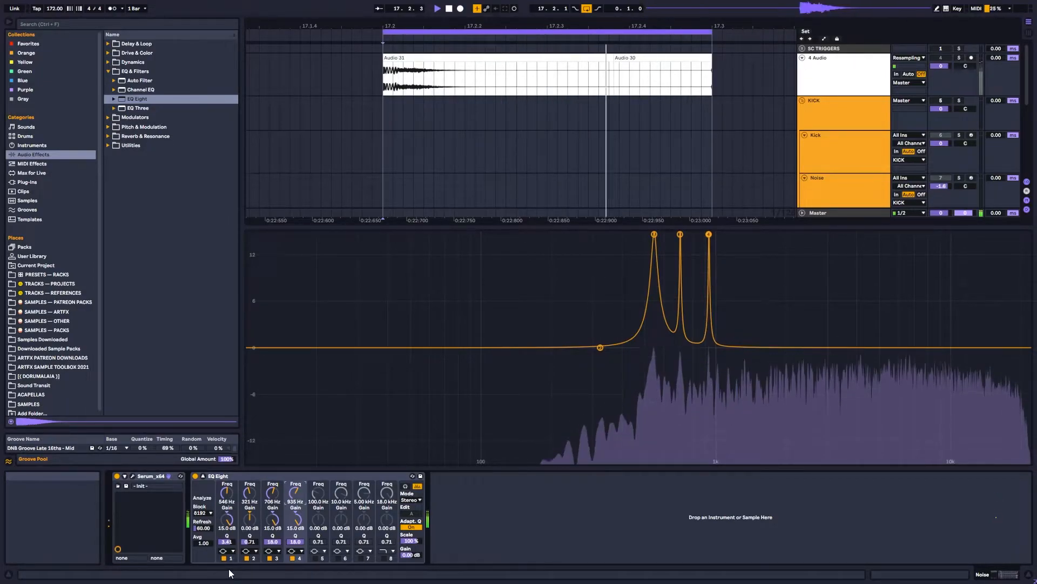
{"action": "key", "text": "space"}
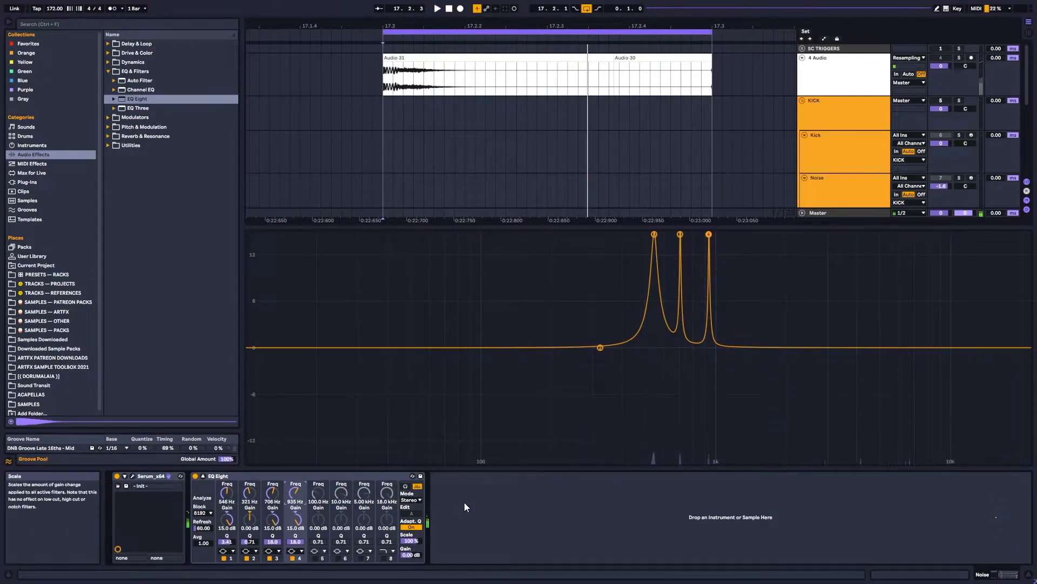
Enable band 5 with gain 15 dB and Q 18, and tune it by ear to 1.25 kHz during playback
{"action": "left_click", "coordinate": [317, 557]}
{"action": "left_click_drag", "start_coordinate": [318, 541], "coordinate": [319, 531]}
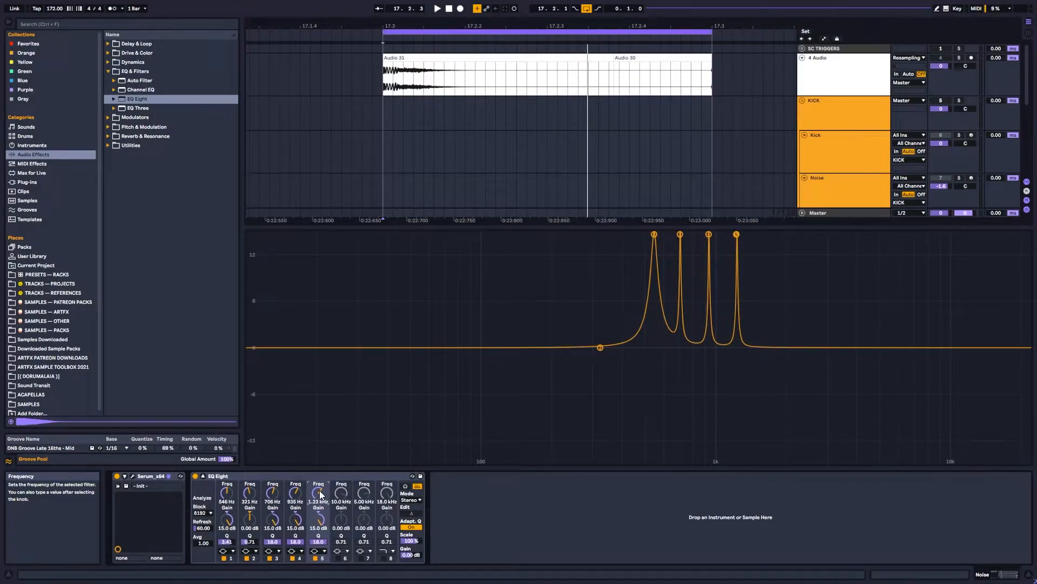
{"action": "key", "text": "space"}
{"action": "mouse_move", "coordinate": [320, 494]}
{"action": "left_mouse_down"}
{"action": "mouse_move", "coordinate": [320, 526]}
{"action": "mouse_move", "coordinate": [320, 513]}
{"action": "left_mouse_up"}
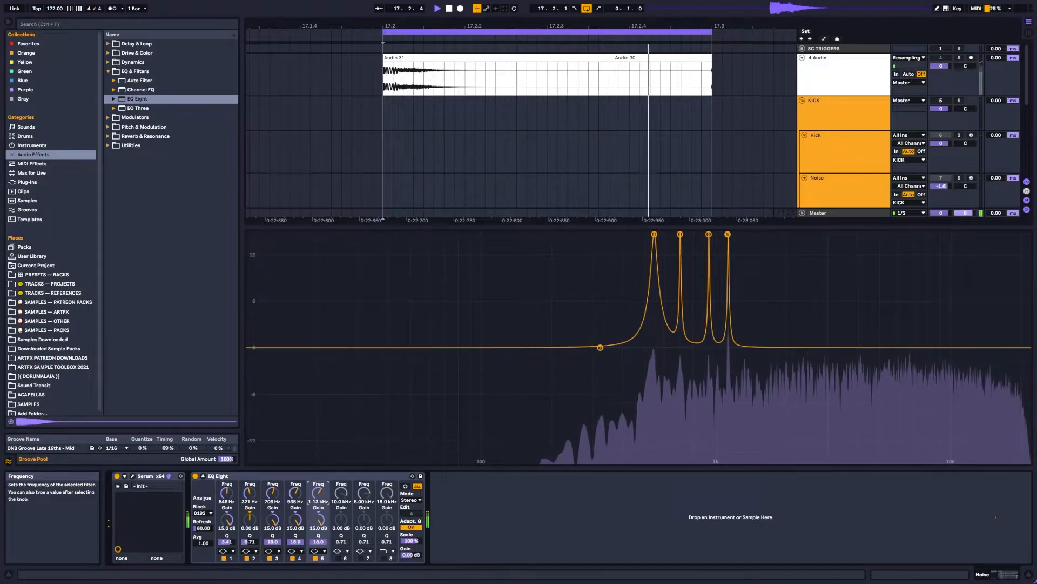
{"action": "left_click_drag", "start_coordinate": [318, 493], "coordinate": [319, 495]}
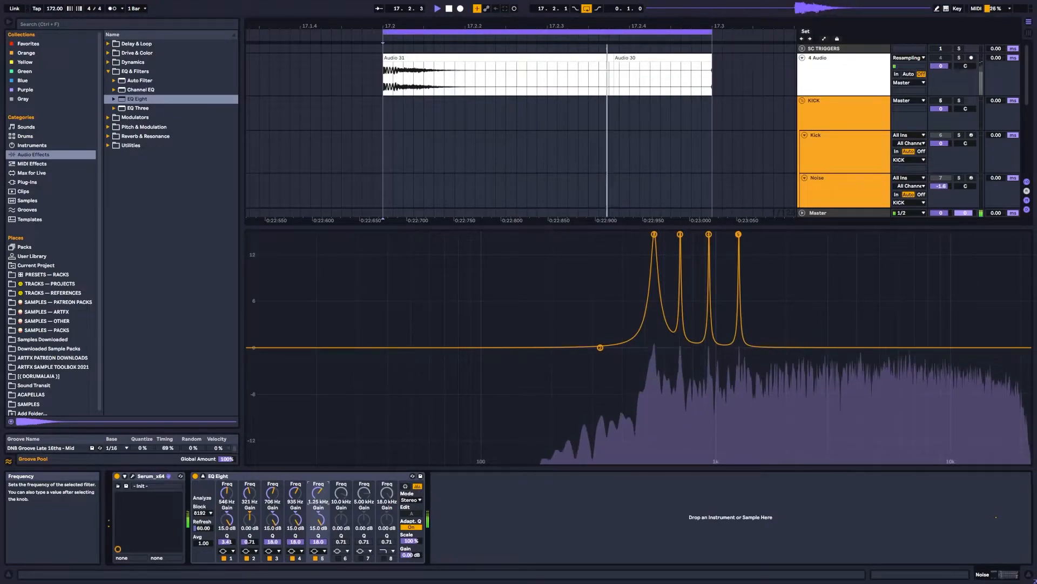
Enable band 6 with gain 15 dB, sweep it to 1.12 kHz during playback and widen it to Q 4.72
{"action": "left_click", "coordinate": [338, 558]}
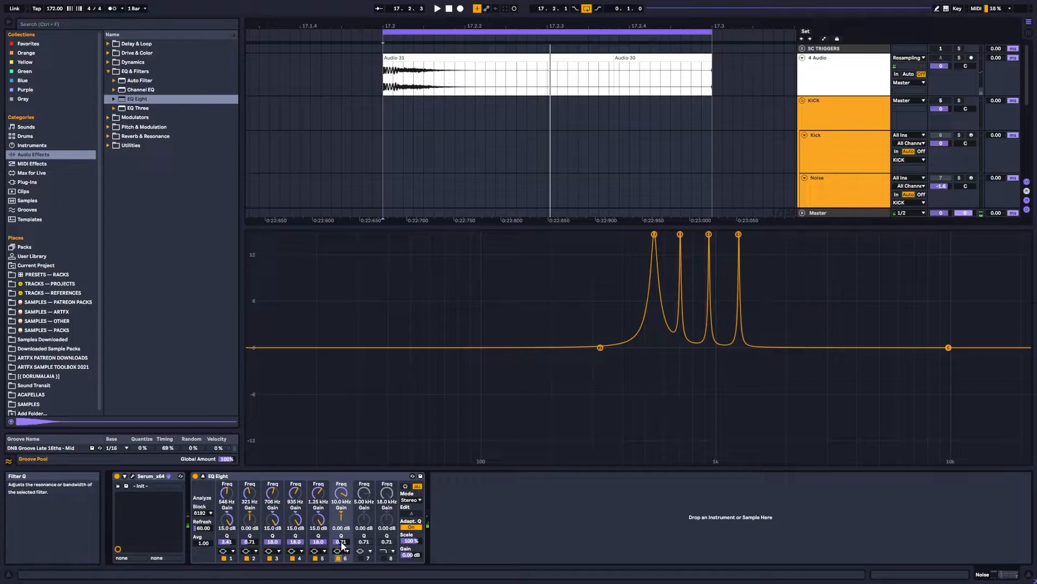
{"action": "left_click_drag", "start_coordinate": [344, 516], "coordinate": [343, 487]}
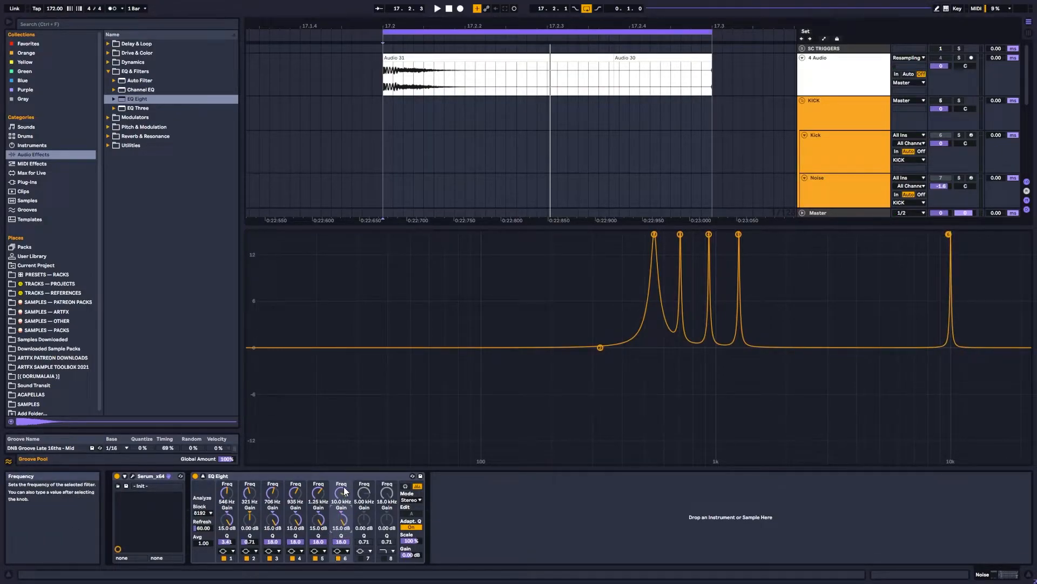
{"action": "key", "text": "space"}
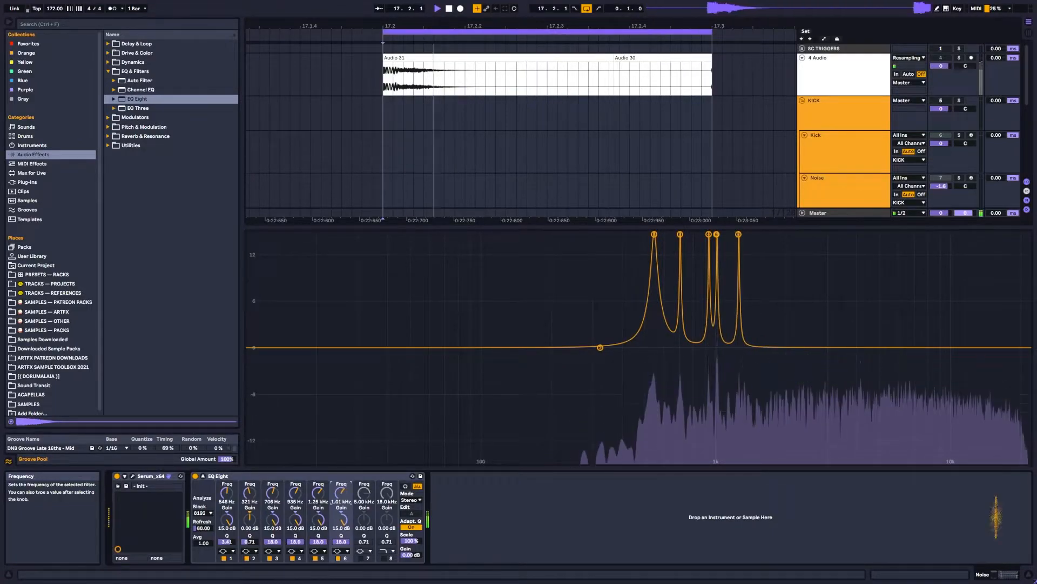
{"action": "mouse_move", "coordinate": [341, 493]}
{"action": "left_mouse_down"}
{"action": "mouse_move", "coordinate": [341, 503]}
{"action": "mouse_move", "coordinate": [341, 490]}
{"action": "left_mouse_up"}
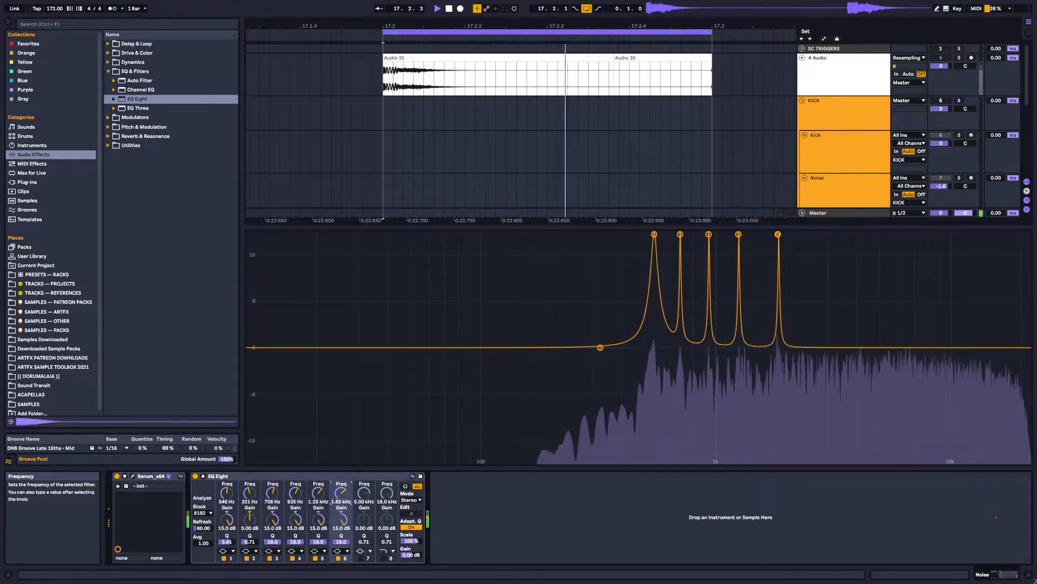
{"action": "left_click_drag", "start_coordinate": [341, 487], "coordinate": [341, 490]}
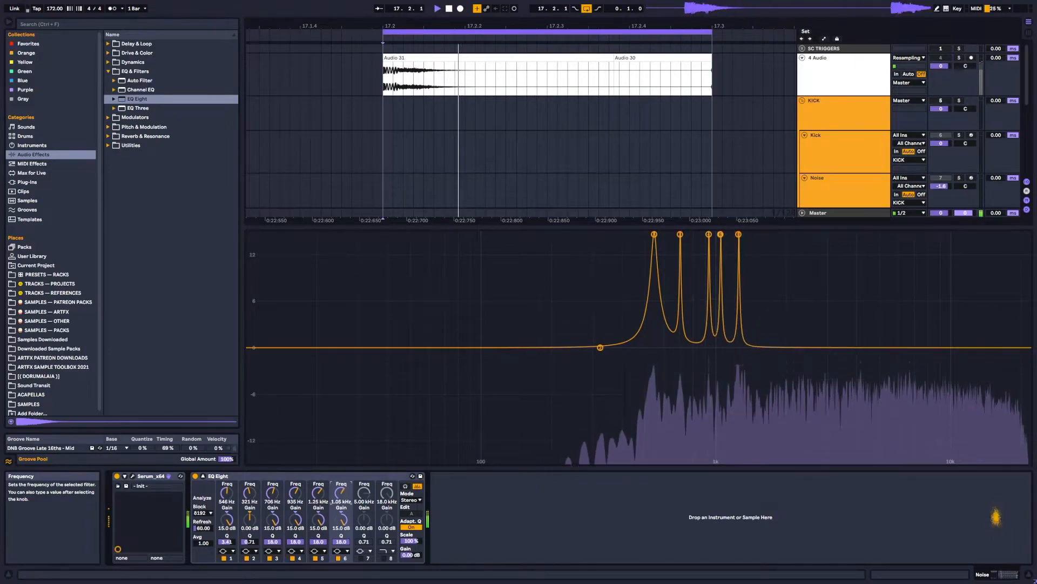
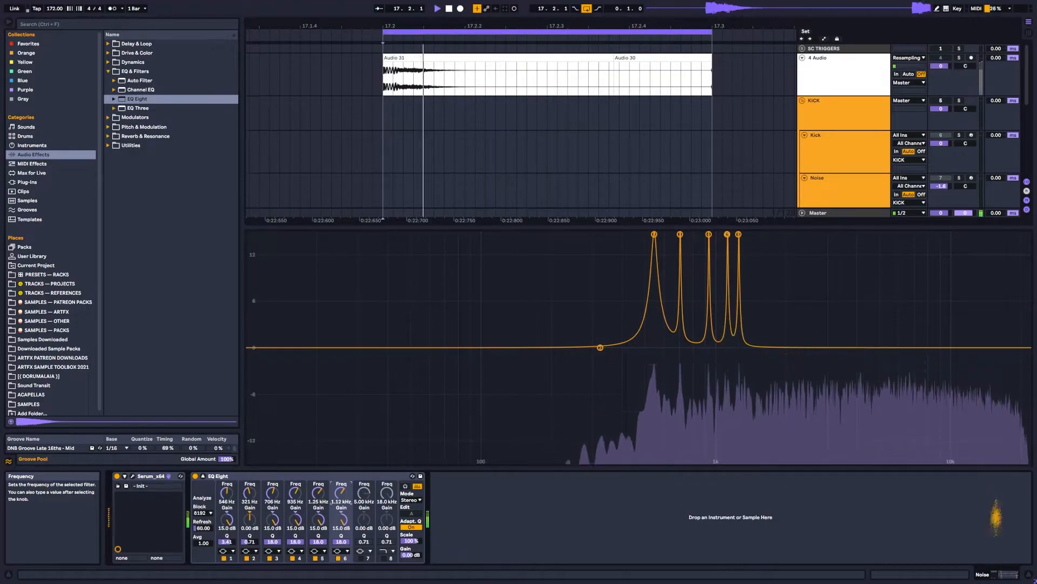
{"action": "mouse_move", "coordinate": [341, 542]}
{"action": "left_mouse_down"}
{"action": "mouse_move", "coordinate": [341, 567]}
{"action": "mouse_move", "coordinate": [341, 538]}
{"action": "left_mouse_up"}
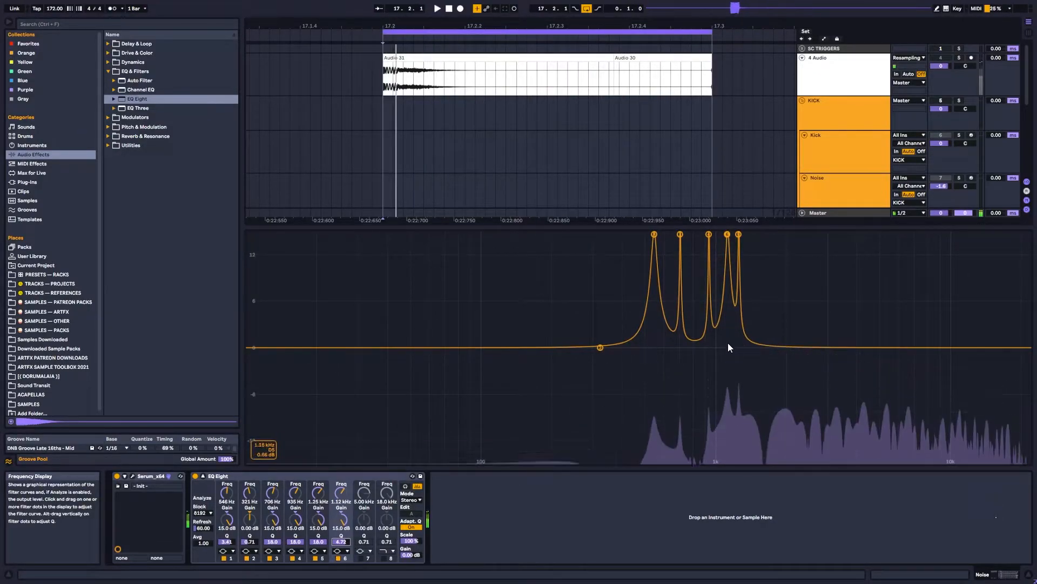
{"action": "key", "text": "space"}
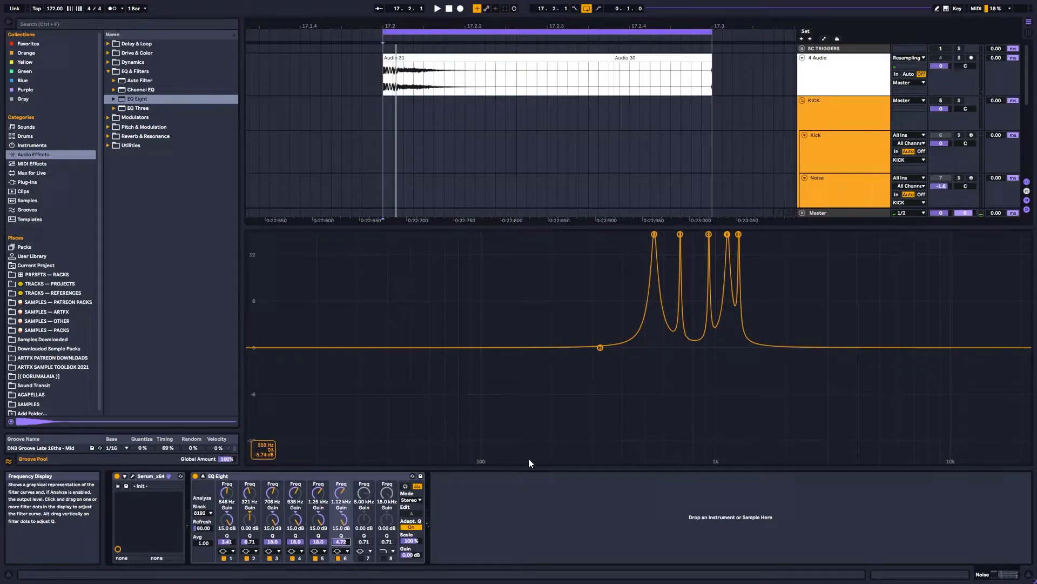
Enable band 7 as a narrow bell boost at 1.50 kHz with gain 15 dB and Q 18
{"action": "left_click", "coordinate": [360, 558]}
{"action": "left_click", "coordinate": [362, 550]}
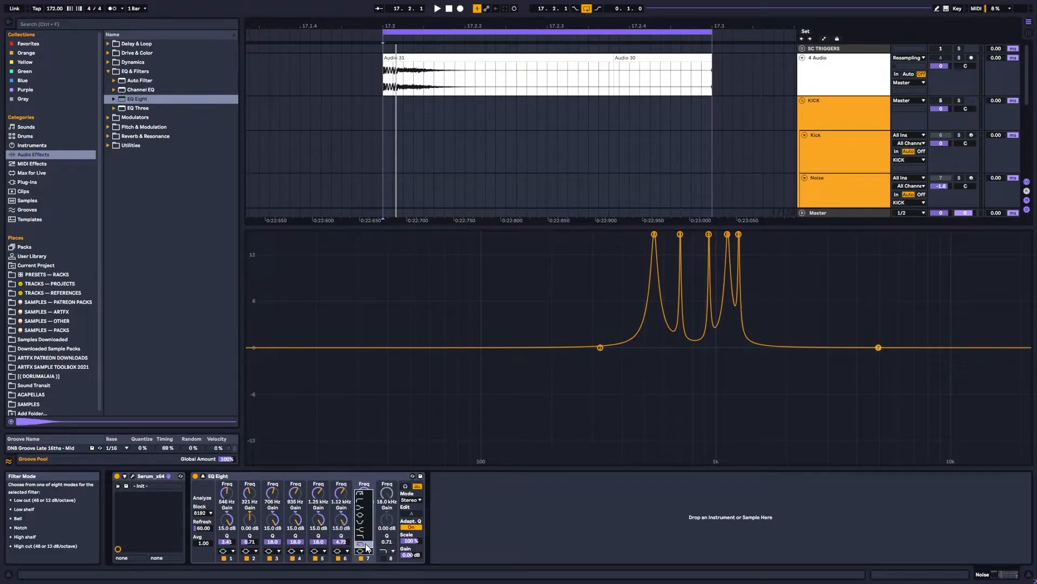
{"action": "left_click", "coordinate": [367, 559]}
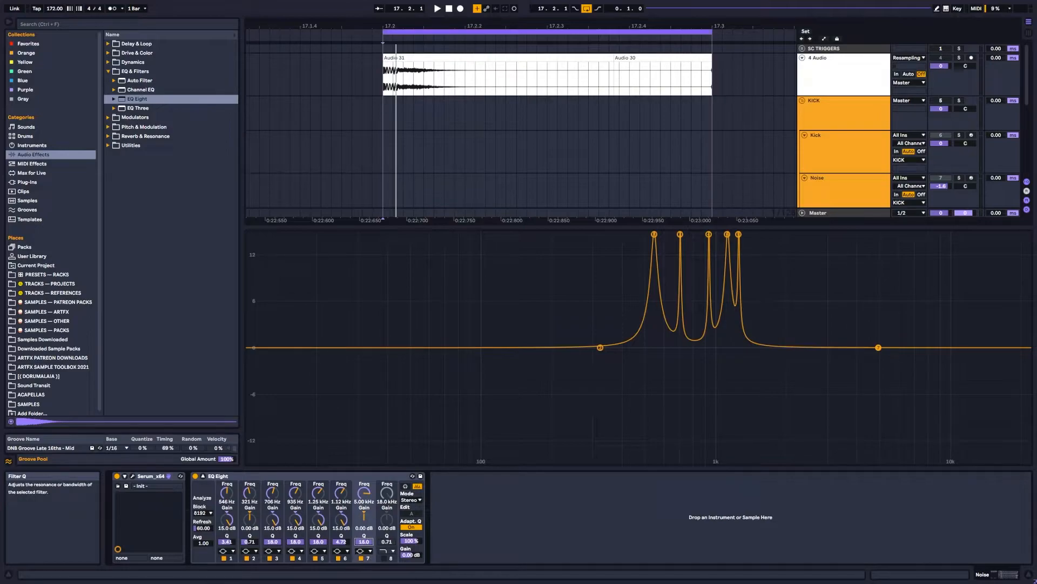
{"action": "key", "text": "space"}
{"action": "mouse_move", "coordinate": [365, 519]}
{"action": "left_mouse_down"}
{"action": "mouse_move", "coordinate": [364, 465]}
{"action": "mouse_move", "coordinate": [364, 528]}
{"action": "left_mouse_up"}
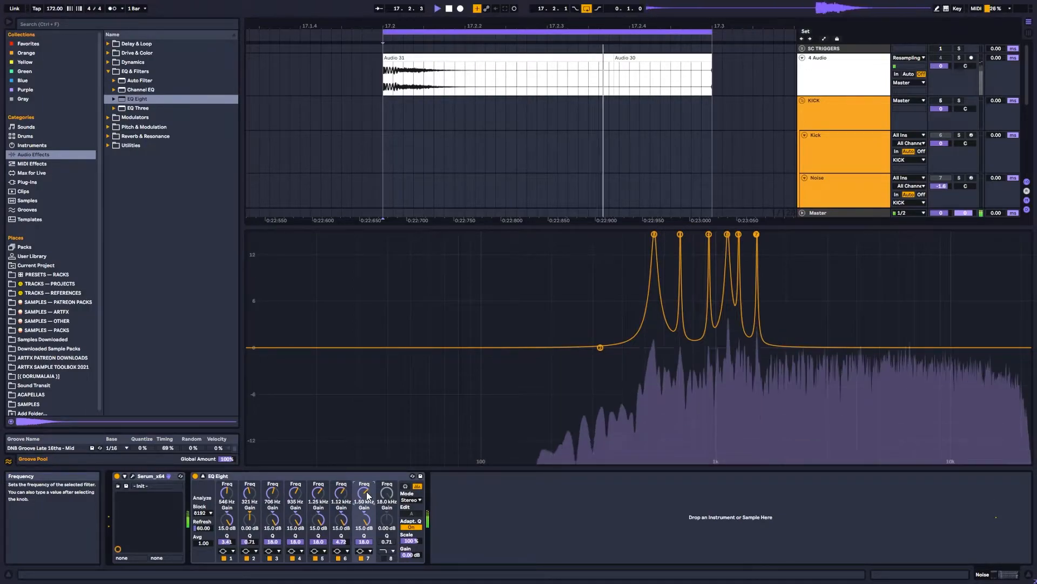
{"action": "left_click_drag", "start_coordinate": [364, 529], "coordinate": [364, 530]}
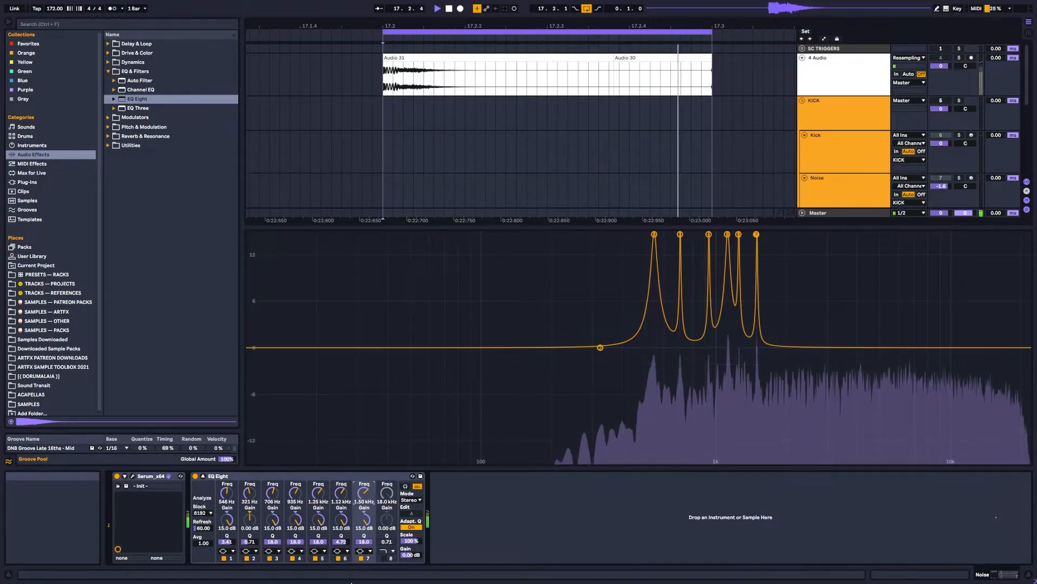
Turn band 2 into a narrow boost with gain 15 dB and Q 18, and sweep it to 614 Hz during playback
{"action": "key", "text": "space"}
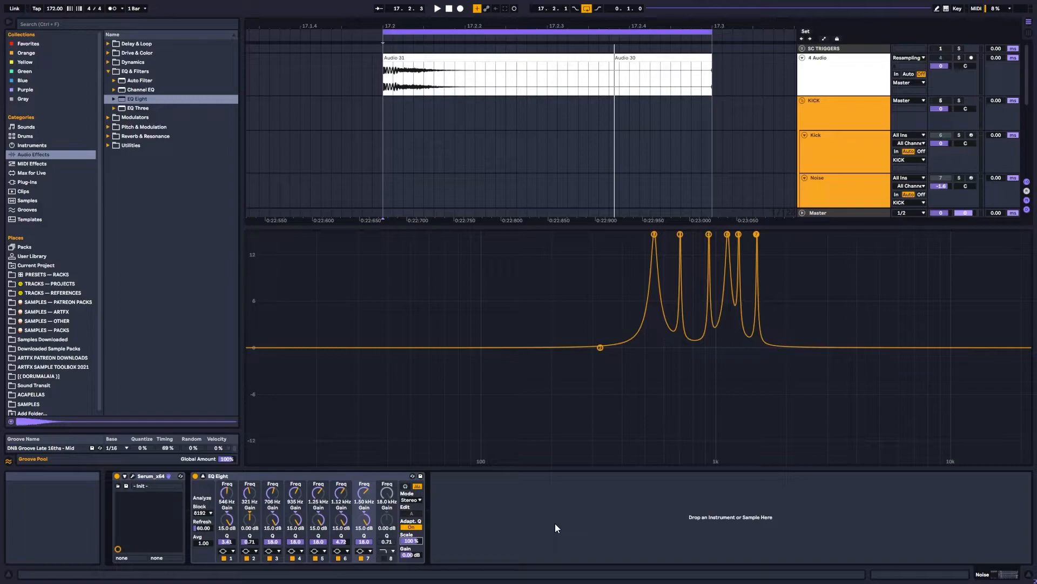
{"action": "left_click", "coordinate": [250, 536]}
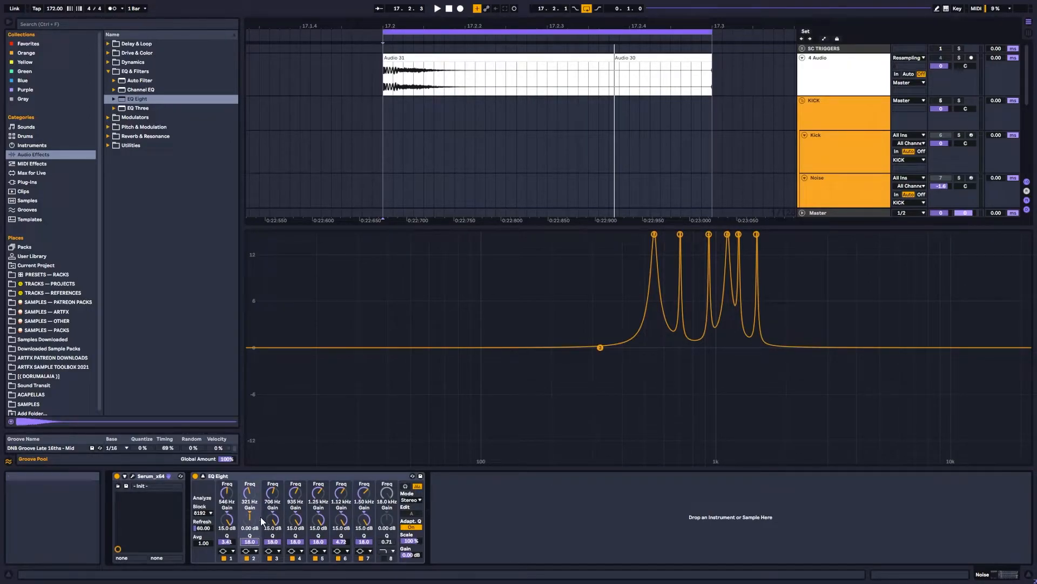
{"action": "left_click_drag", "start_coordinate": [262, 520], "coordinate": [262, 514]}
{"action": "key", "text": "space"}
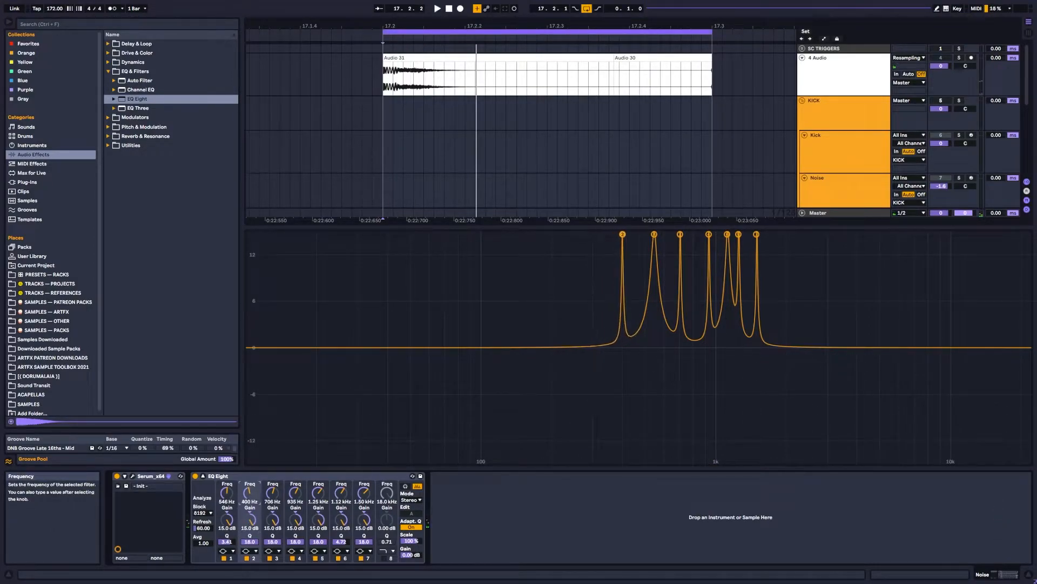
{"action": "left_click_drag", "start_coordinate": [252, 495], "coordinate": [249, 495]}
{"action": "left_click_drag", "start_coordinate": [249, 493], "coordinate": [250, 490]}
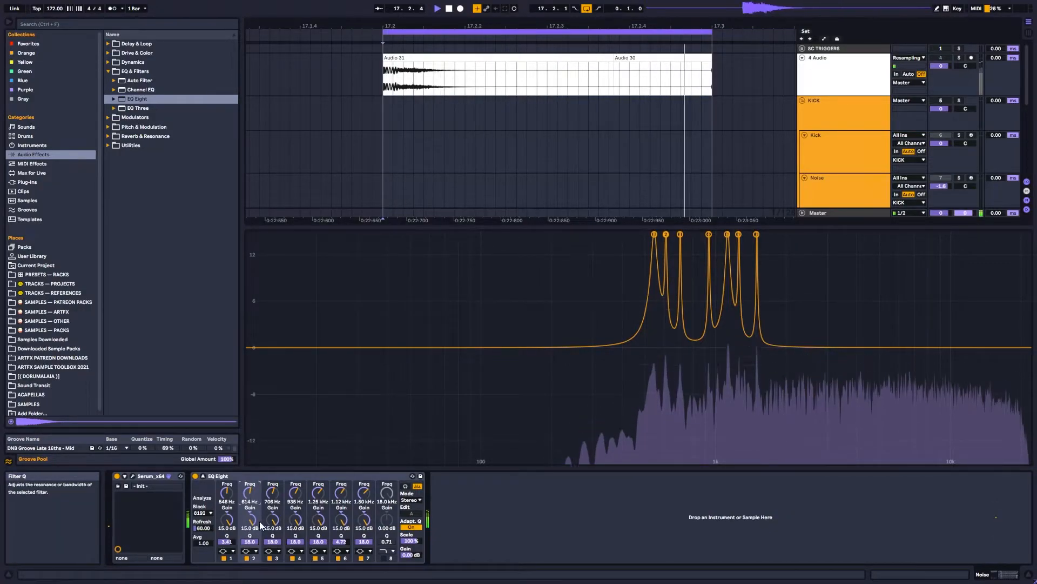
Narrow band 1 to Q 7.37, then lower band 1's gain to 10.5 dB and band 2's to 6.19 dB during playback
{"action": "left_click", "coordinate": [225, 520]}
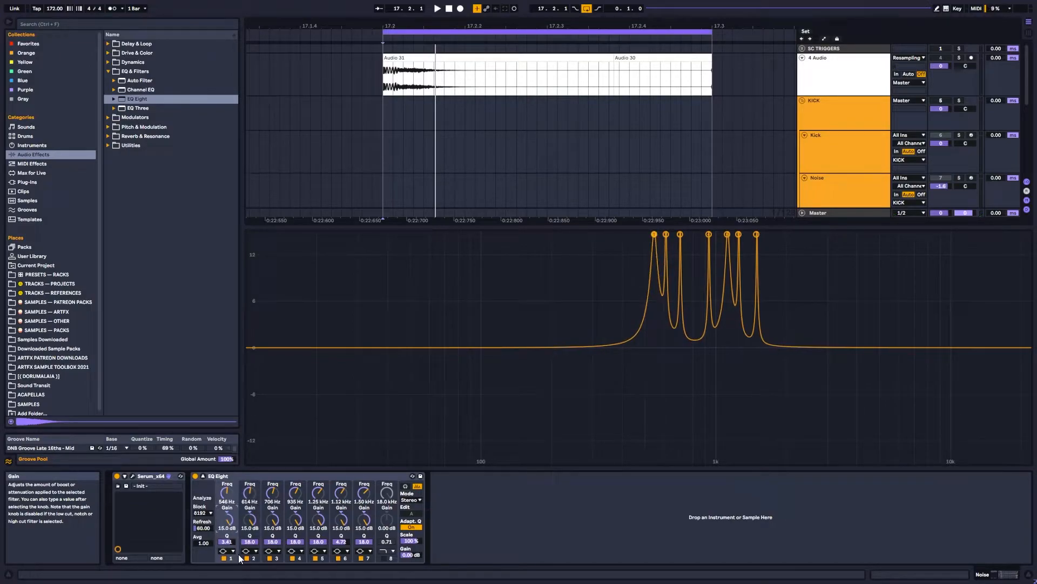
{"action": "key", "text": "space"}
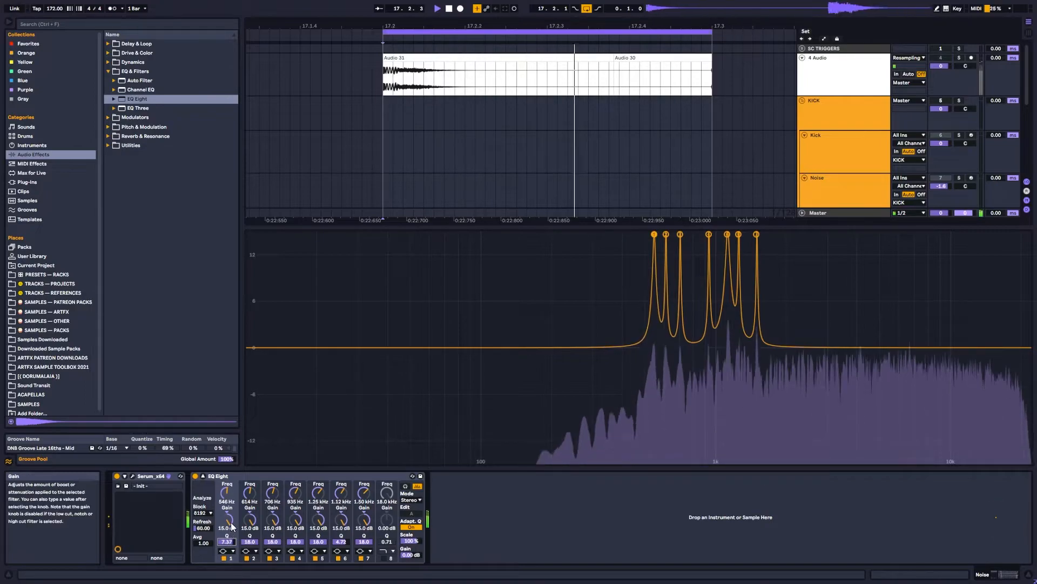
{"action": "left_click_drag", "start_coordinate": [250, 526], "coordinate": [273, 532]}
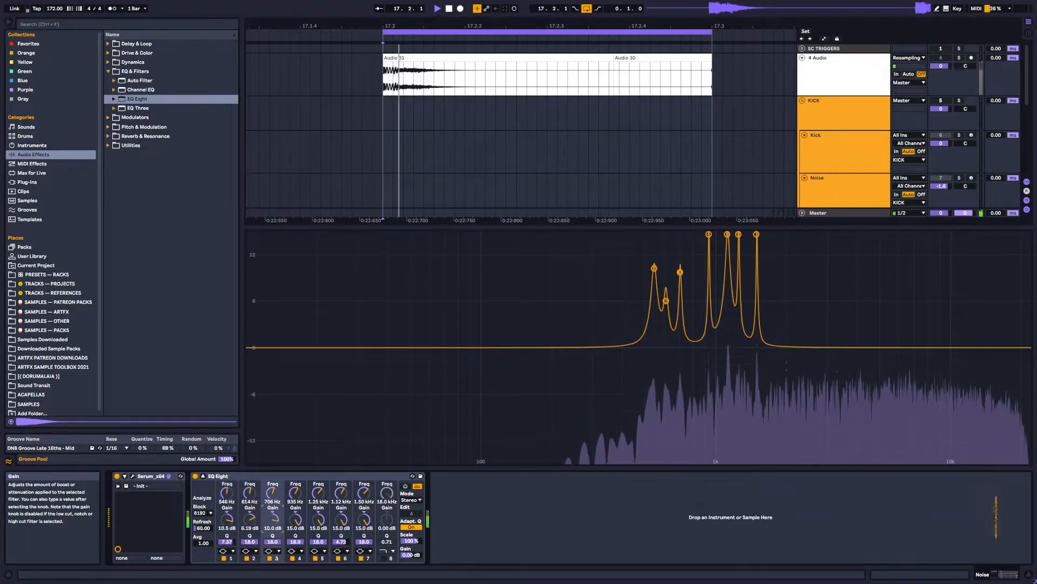
Set gains of 11.0, 12.6, 13.1 and 11.7 dB on bands 4 to 7, and compare the sound with EQ Eight bypassed
{"action": "left_click", "coordinate": [296, 522]}
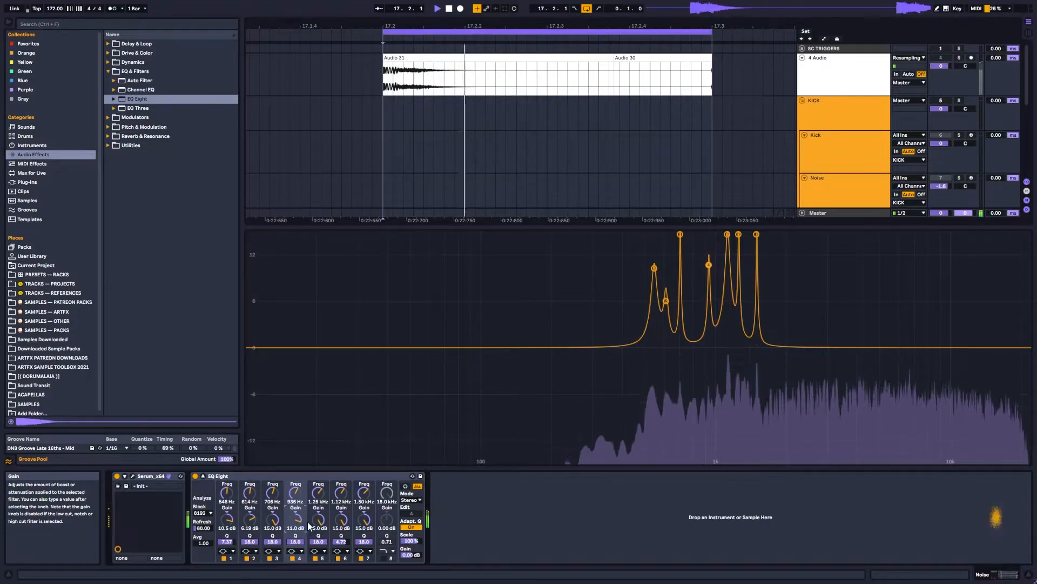
{"action": "left_click_drag", "start_coordinate": [318, 520], "coordinate": [318, 542]}
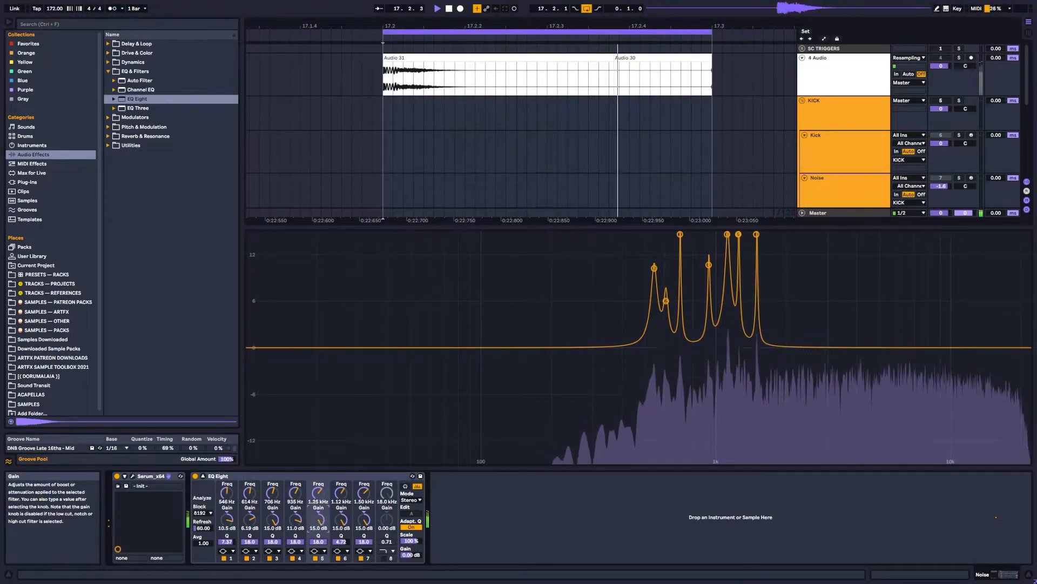
{"action": "left_click_drag", "start_coordinate": [319, 519], "coordinate": [364, 527]}
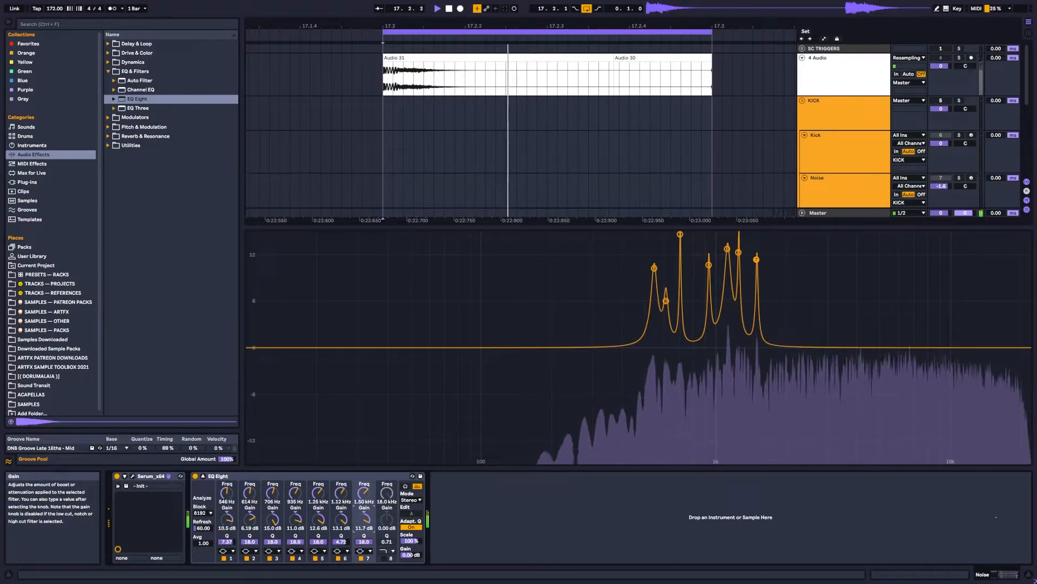
{"action": "left_click", "coordinate": [195, 476]}
{"action": "left_click", "coordinate": [195, 476]}
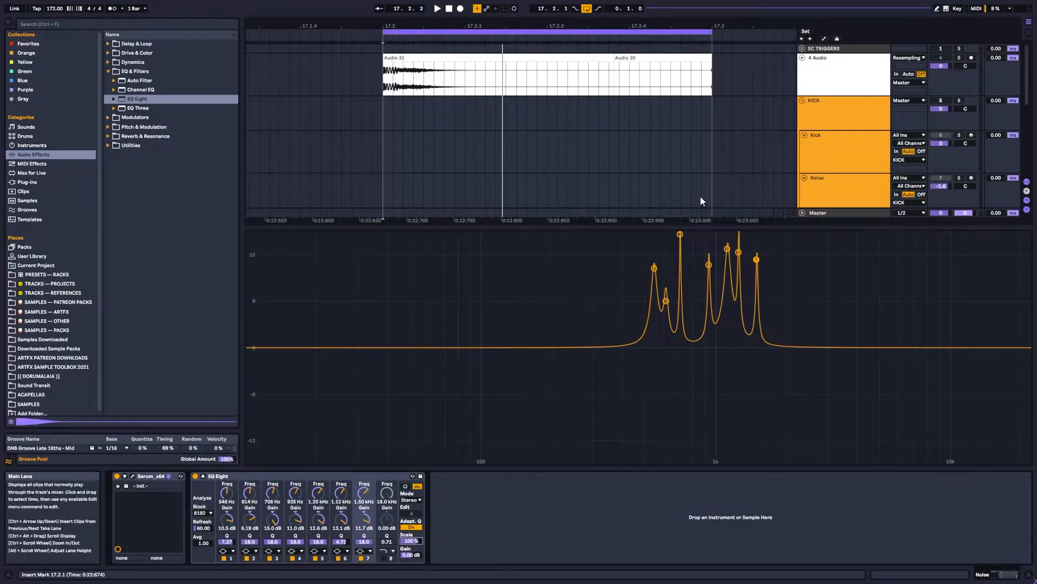
Collapse the EQ display on the snare group's Noise track and set its EQ Eight Scale to 0 %
{"action": "scroll", "coordinate": [819, 137], "scroll_direction": "down", "scroll_amount": 5}
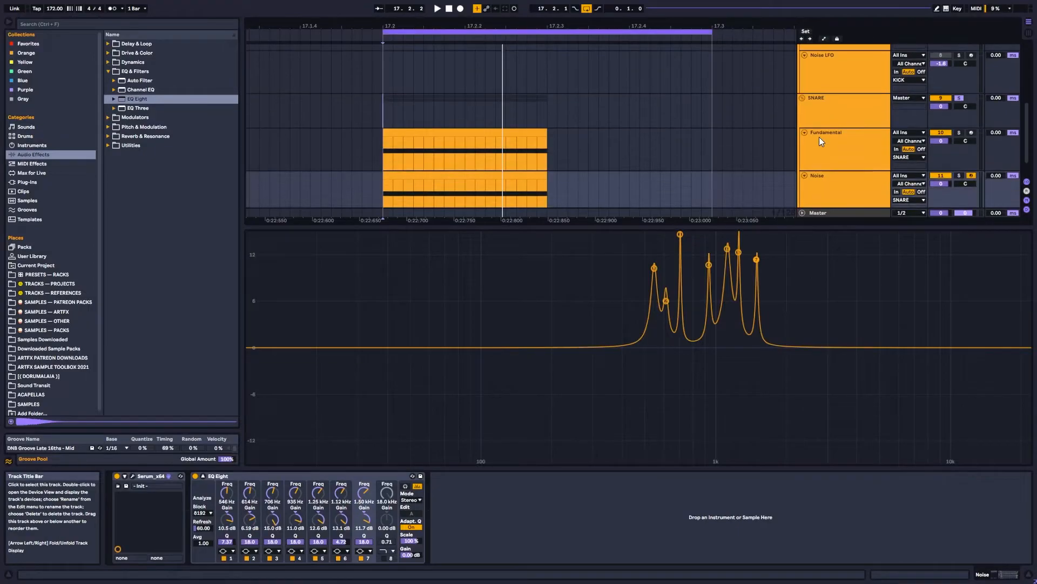
{"action": "left_click", "coordinate": [830, 133]}
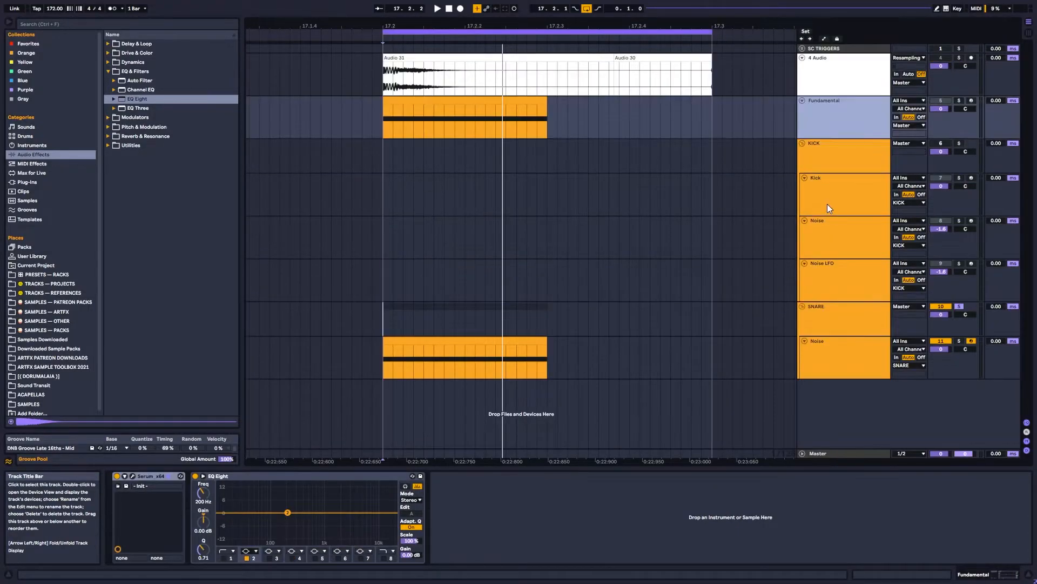
{"action": "key", "text": "ctrl+z"}
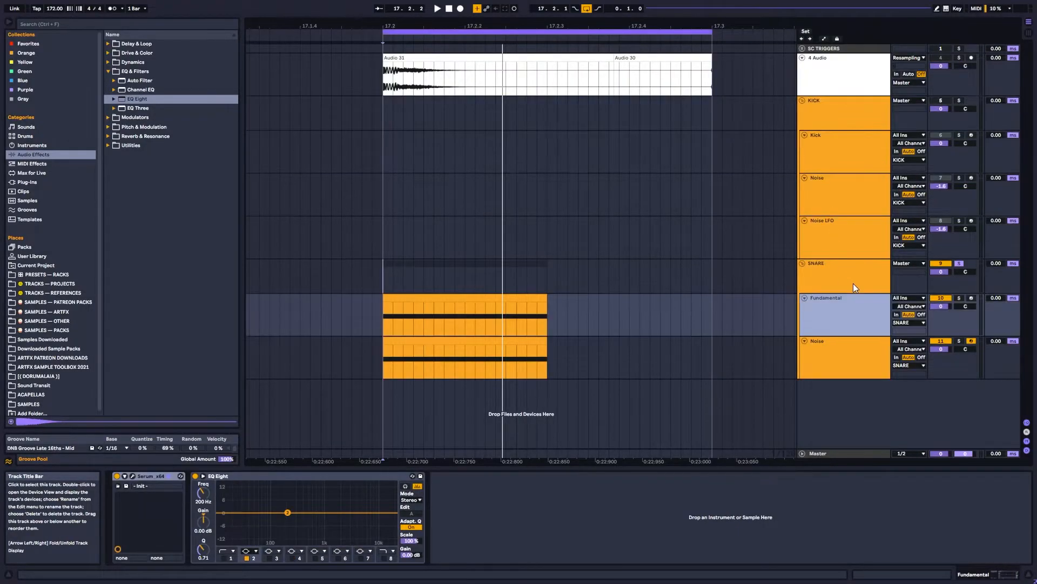
{"action": "left_click", "coordinate": [830, 343]}
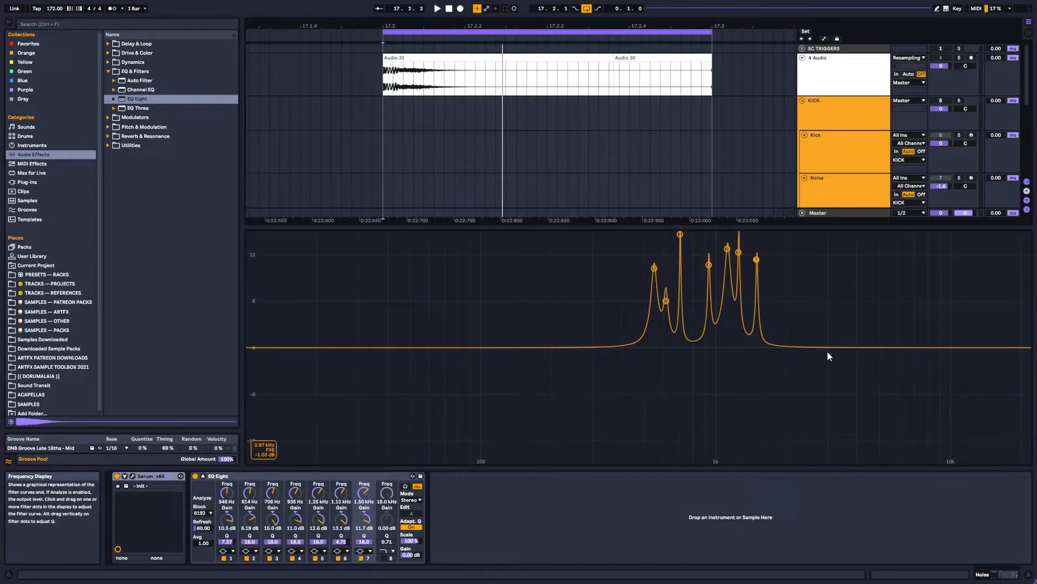
{"action": "left_click", "coordinate": [202, 476]}
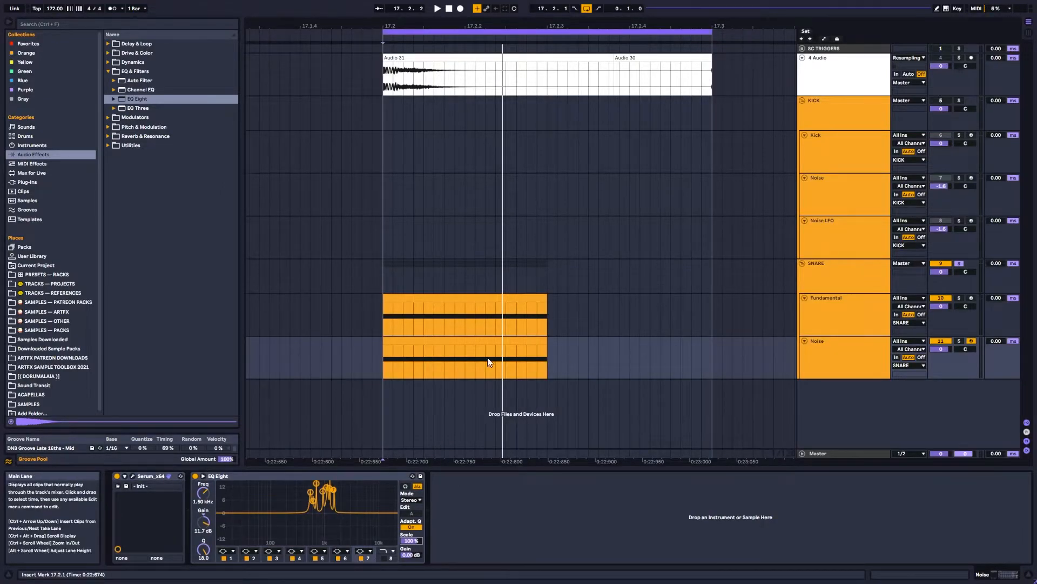
{"action": "key", "text": "space"}
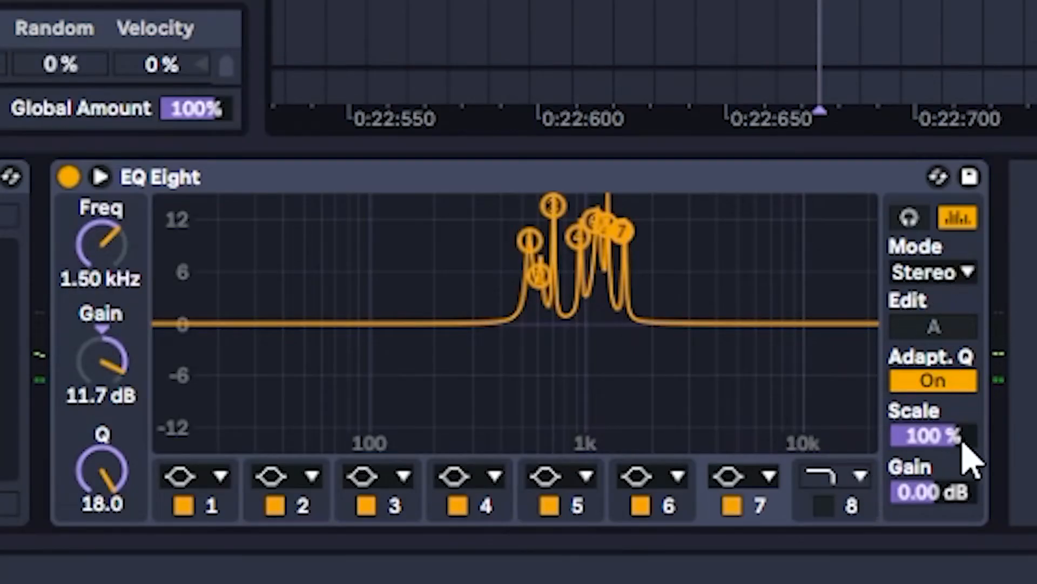
{"action": "left_click", "coordinate": [932, 437]}
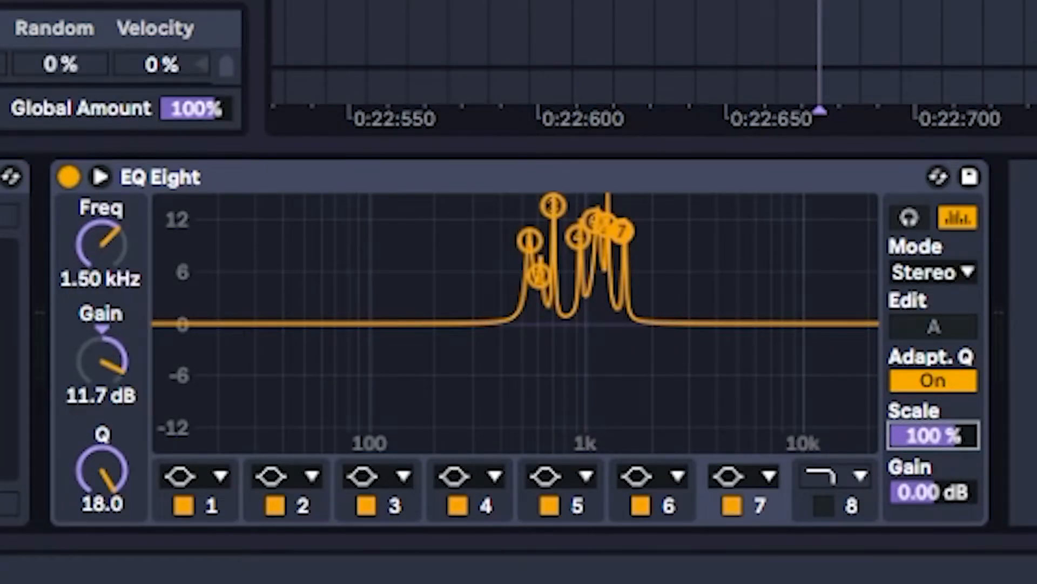
{"action": "key", "text": "Return"}
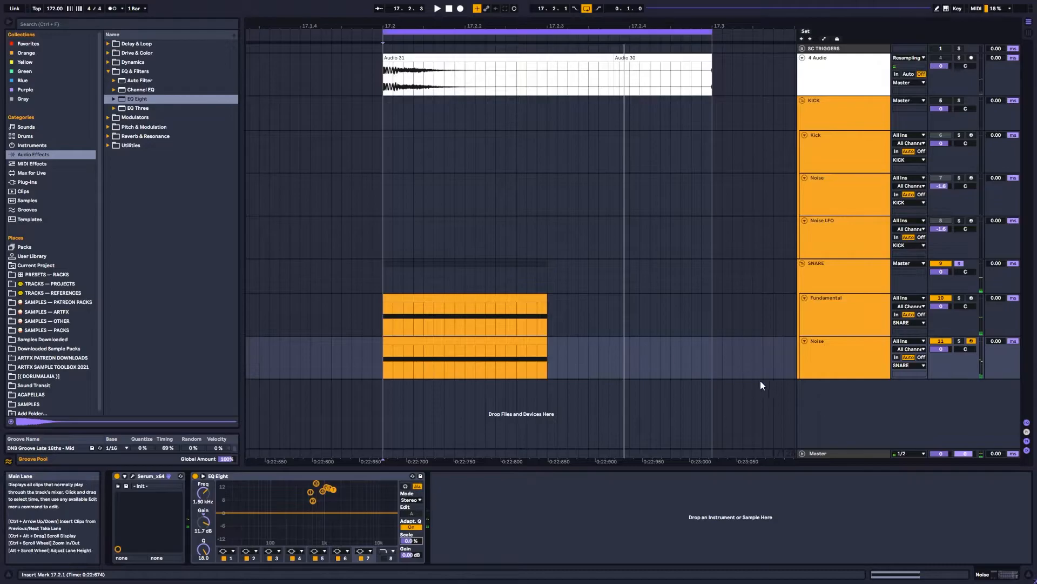
Show automation and draw the Noise track's EQ Scale rising from 0 % just before the clip through 173 % to 200 %
{"action": "key", "text": "a"}
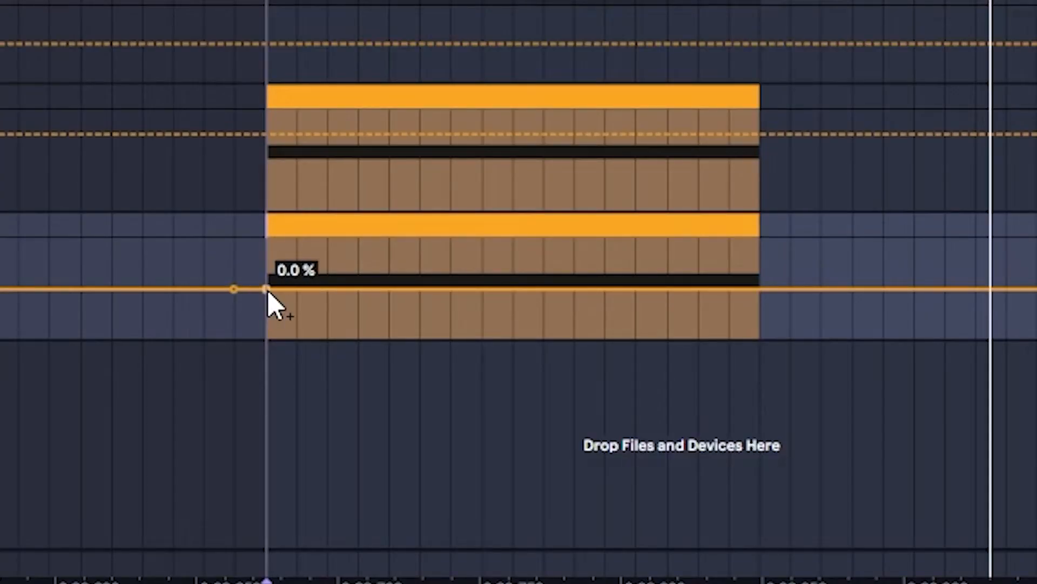
{"action": "left_click_drag", "start_coordinate": [268, 290], "coordinate": [267, 250]}
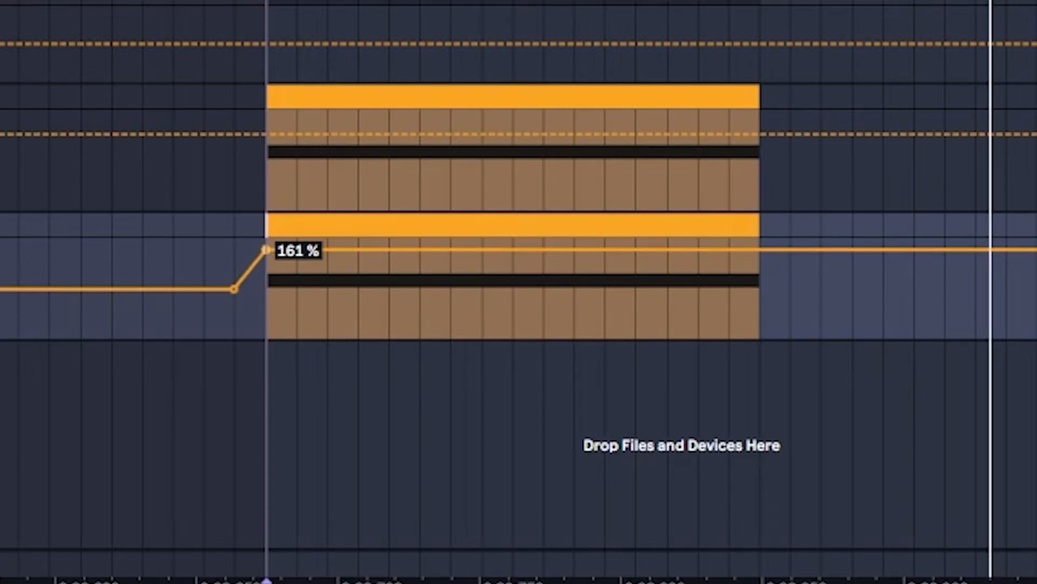
{"action": "left_click_drag", "start_coordinate": [268, 252], "coordinate": [297, 247]}
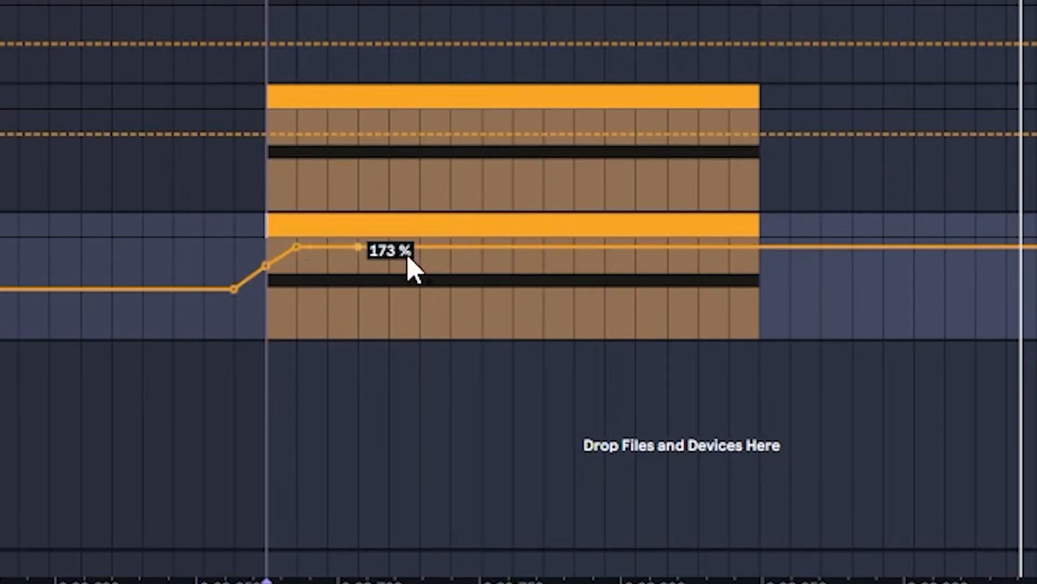
{"action": "left_click_drag", "start_coordinate": [360, 247], "coordinate": [360, 239]}
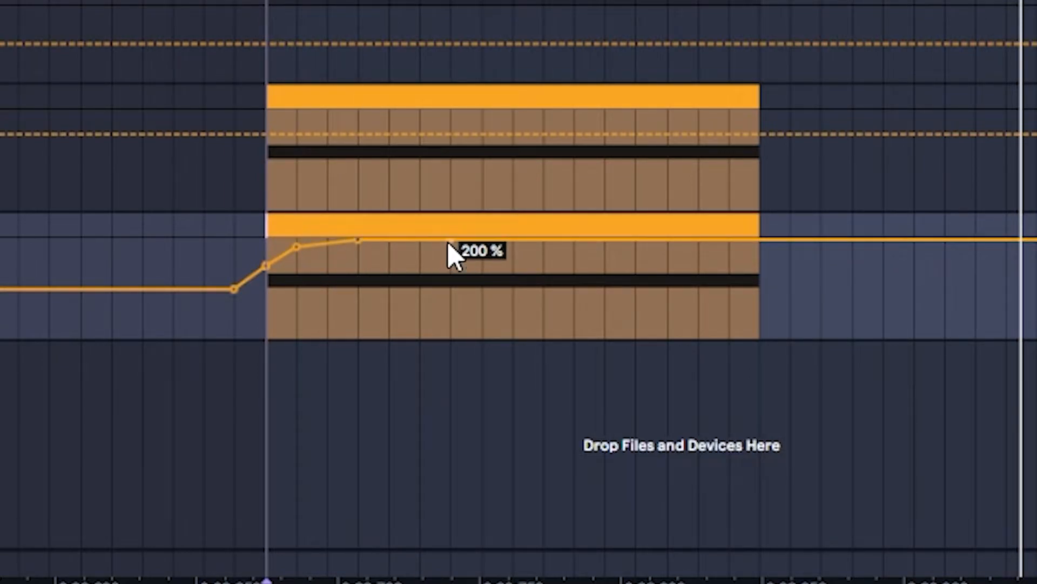
Add a falling segment to the Scale automation and set its end point near the clip's end to 0 %
{"action": "left_click_drag", "start_coordinate": [543, 239], "coordinate": [697, 284]}
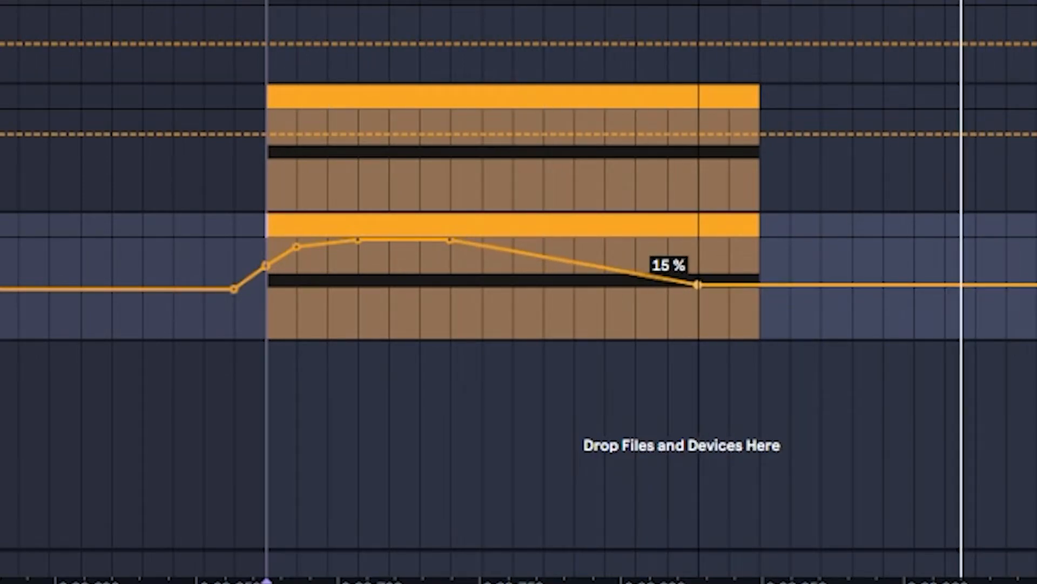
{"action": "right_click", "coordinate": [701, 290]}
{"action": "left_click", "coordinate": [784, 304]}
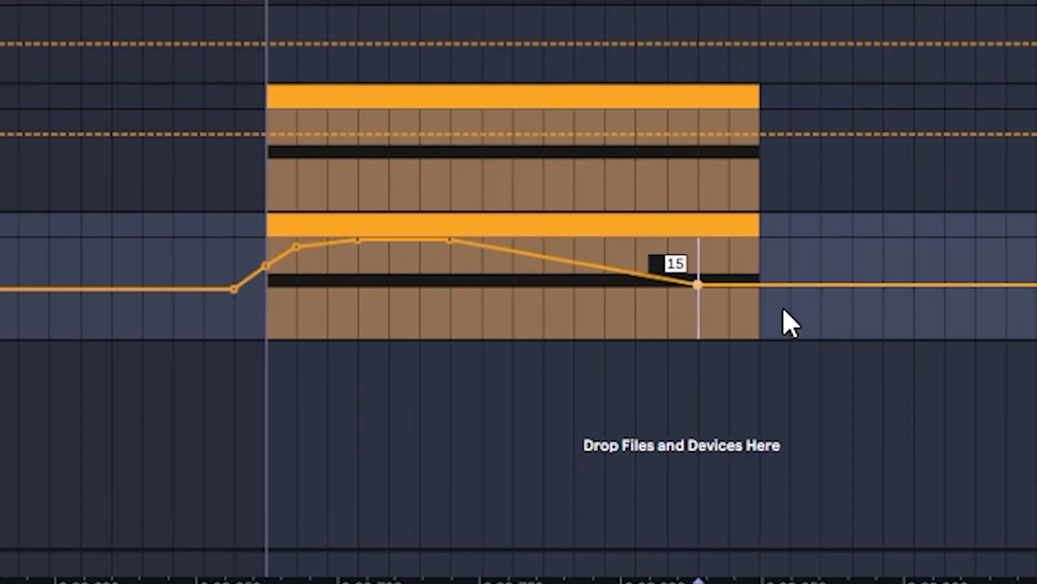
{"action": "type", "text": "0"}
{"action": "key", "text": "Return"}
Start the Scale envelope's fall earlier, bend it into a curved decay and reshape the rising attack at the clip's start
{"action": "left_click_drag", "start_coordinate": [457, 246], "coordinate": [394, 247]}
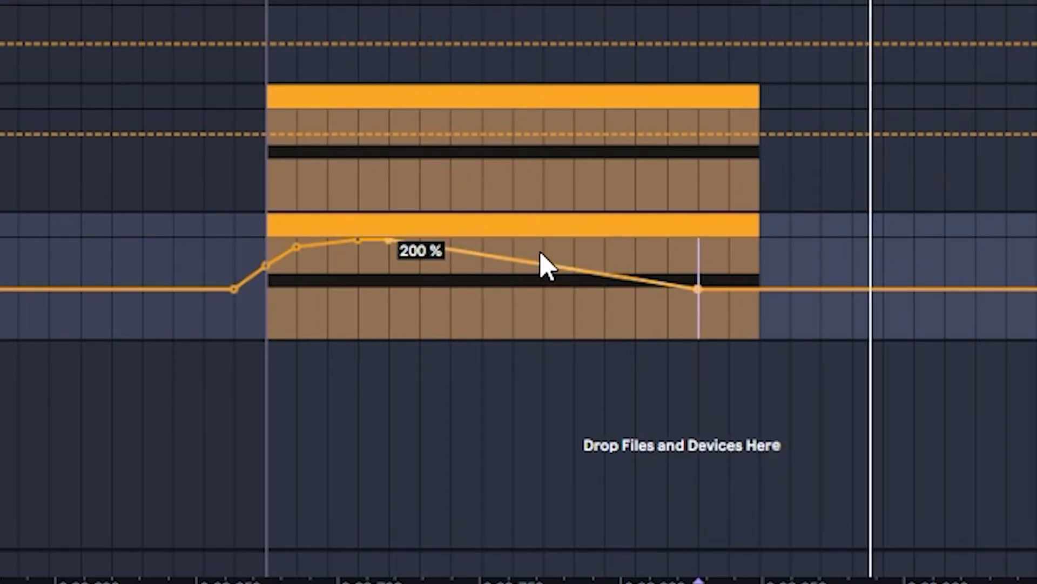
{"action": "left_click_drag", "start_coordinate": [540, 264], "coordinate": [541, 281]}
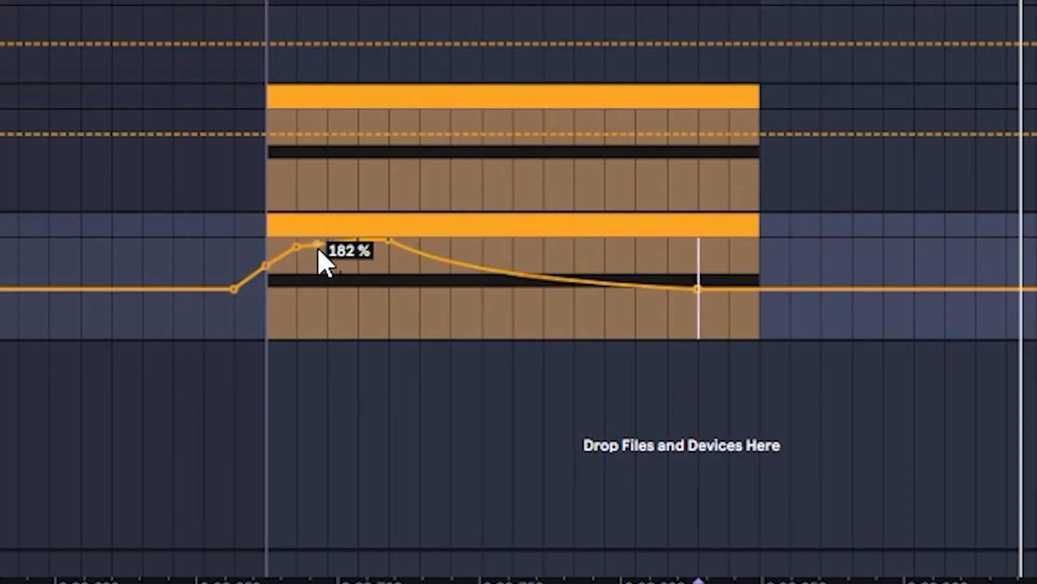
{"action": "left_click_drag", "start_coordinate": [297, 247], "coordinate": [268, 279]}
{"action": "mouse_move", "coordinate": [341, 260]}
{"action": "left_mouse_down"}
{"action": "mouse_move", "coordinate": [297, 290]}
{"action": "mouse_move", "coordinate": [297, 253]}
{"action": "mouse_move", "coordinate": [327, 246]}
{"action": "left_mouse_up"}
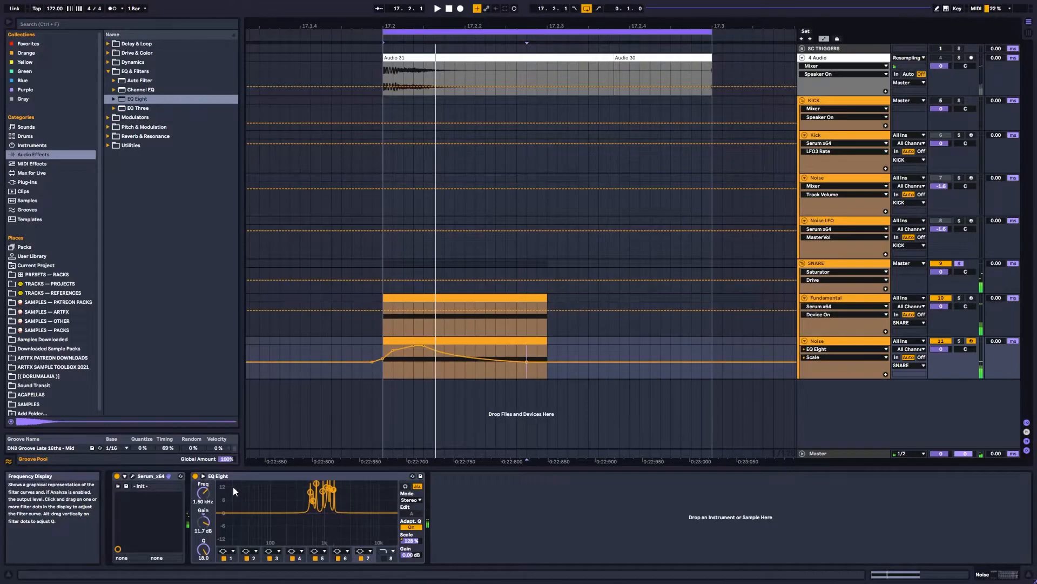
Select all seven EQ bands and shift them up together, placing band 1 at 712 Hz and band 7 at 1.95 kHz, auditioning the result
{"action": "left_click", "coordinate": [222, 477]}
{"action": "left_click", "coordinate": [204, 476]}
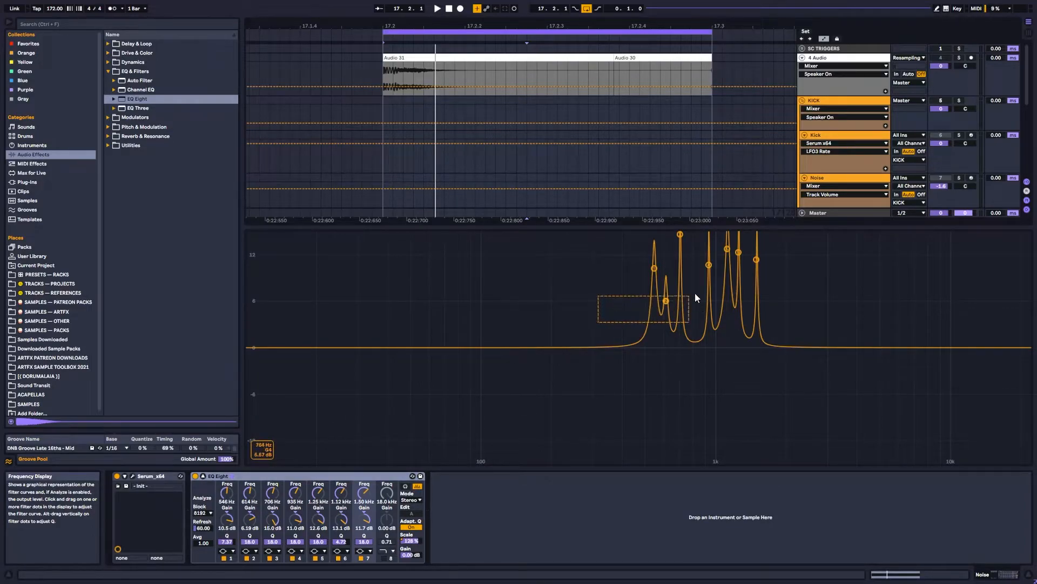
{"action": "left_click_drag", "start_coordinate": [798, 209], "coordinate": [799, 209]}
{"action": "key", "text": "space"}
{"action": "left_click_drag", "start_coordinate": [666, 300], "coordinate": [693, 301]}
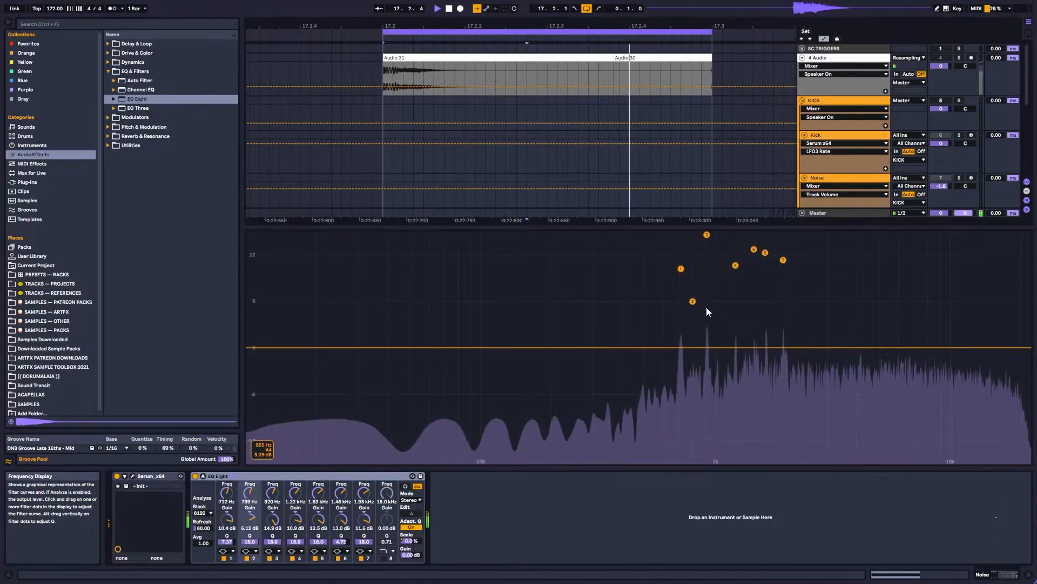
{"action": "key", "text": "space"}
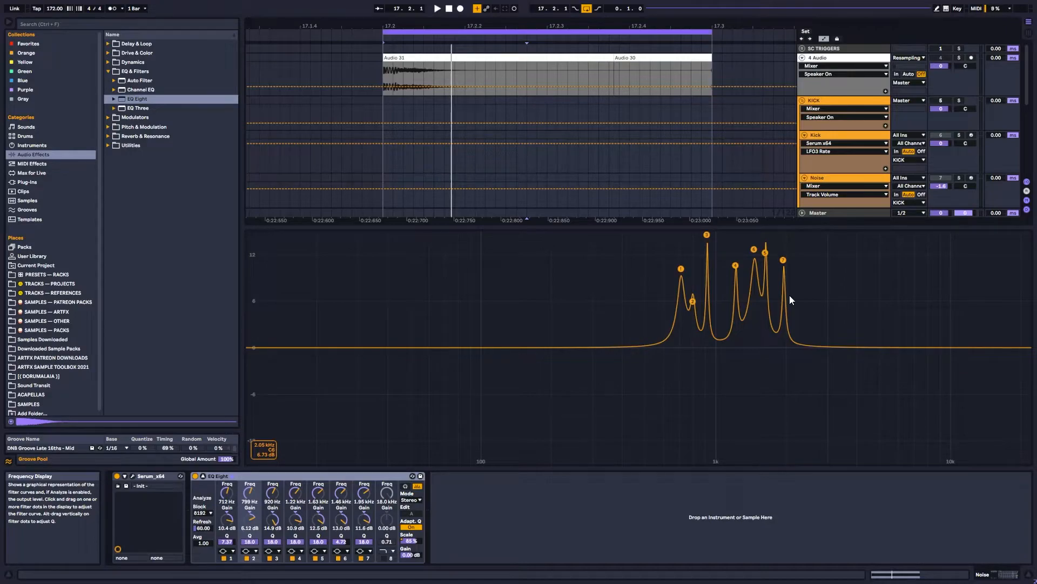
{"action": "key", "text": "space"}
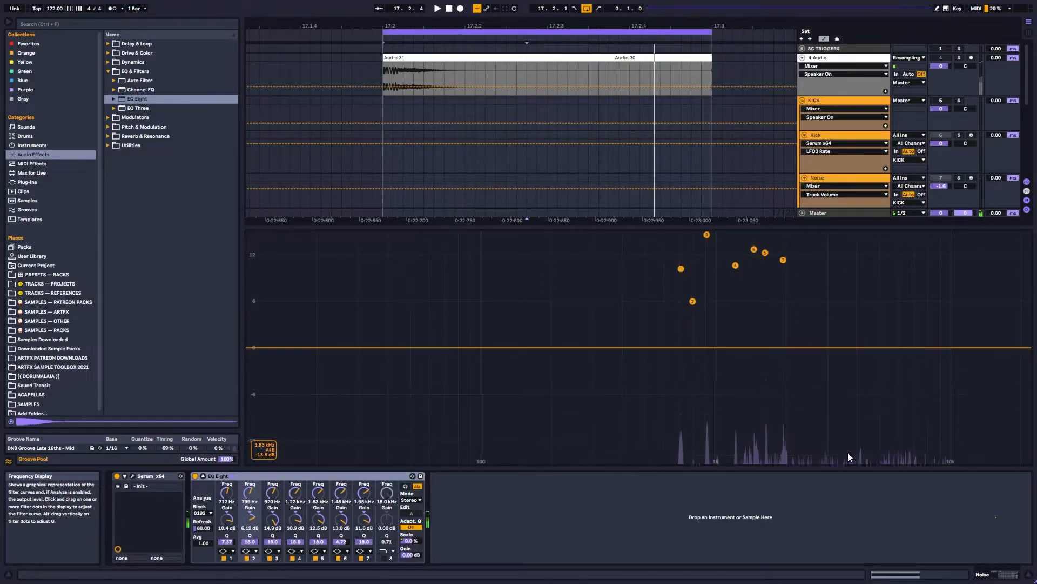
{"action": "key", "text": "space"}
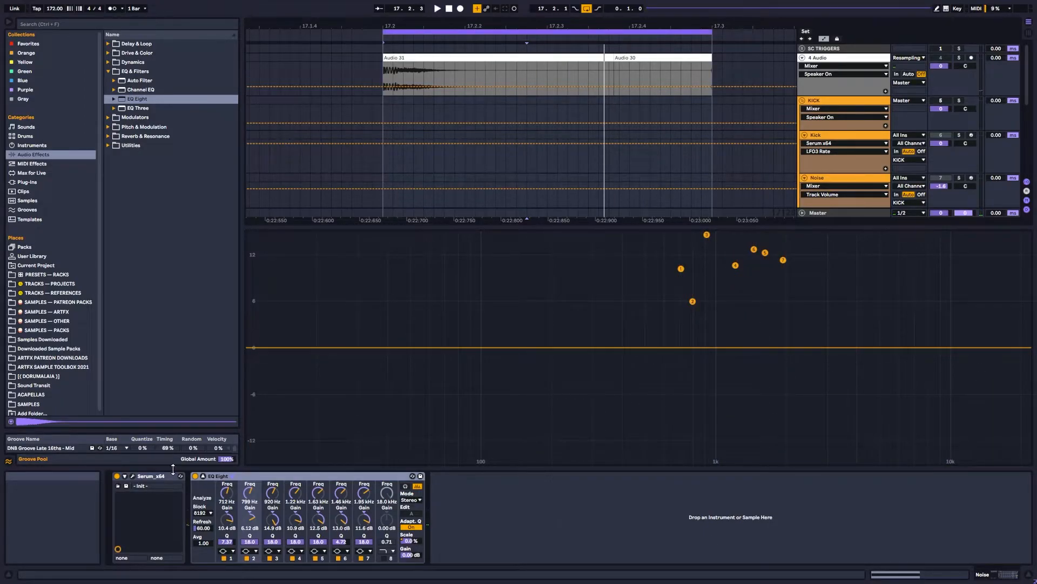
Hide the automation, shrink the expanded EQ display, select the Fundamental track and play both snare layers together
{"action": "left_click", "coordinate": [155, 478]}
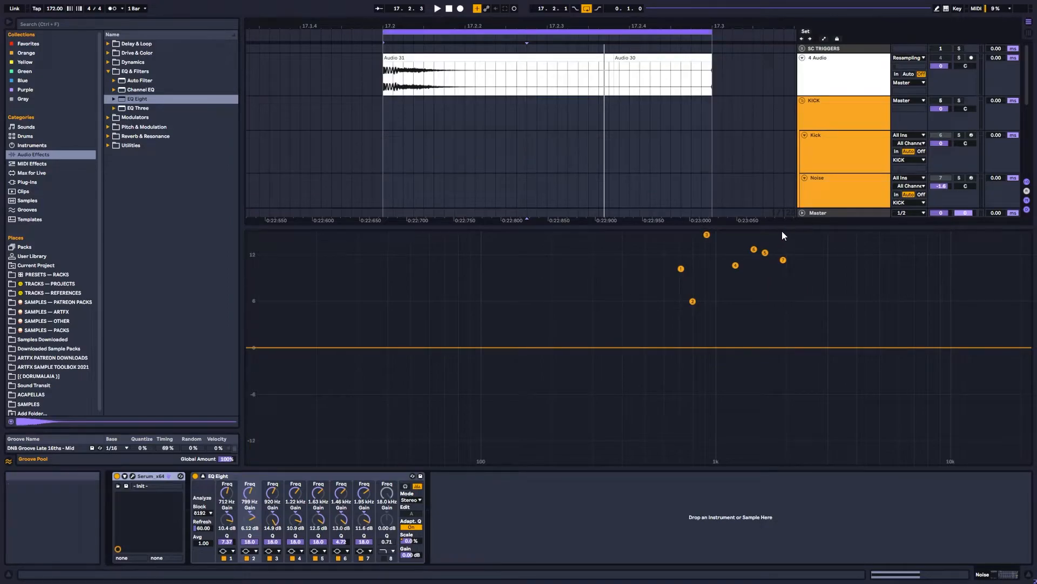
{"action": "left_click_drag", "start_coordinate": [719, 226], "coordinate": [714, 393]}
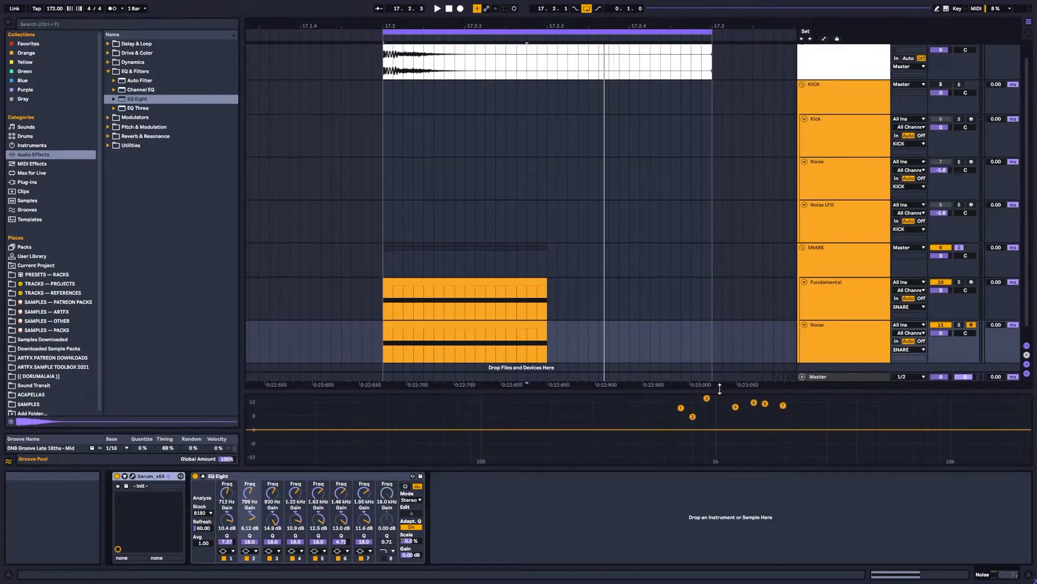
{"action": "left_click", "coordinate": [836, 292]}
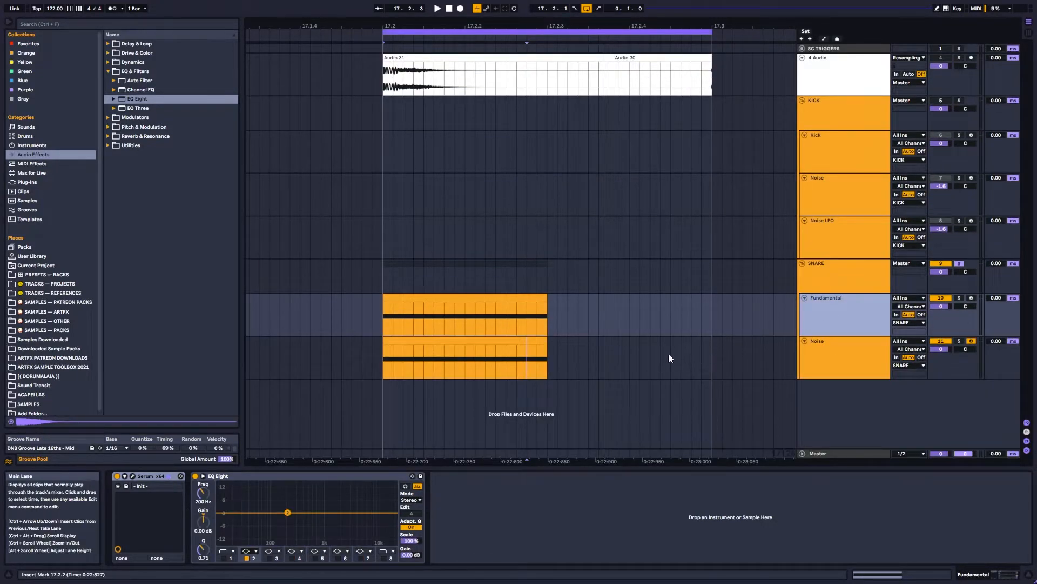
{"action": "key", "text": "space"}
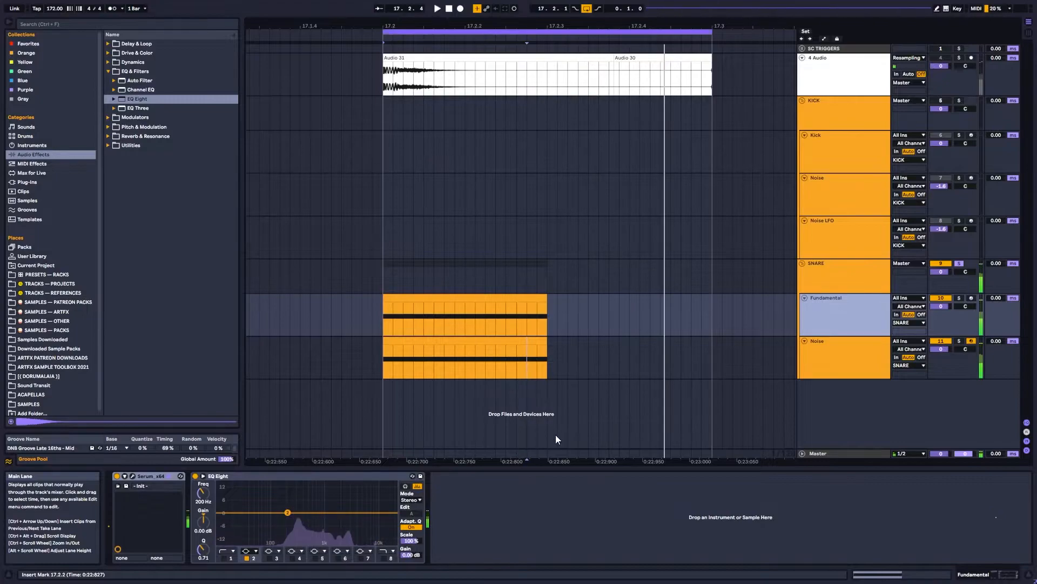
Set the Saturator drive on the SNARE group to 4.00 dB and audition the snare
{"action": "left_click", "coordinate": [844, 270]}
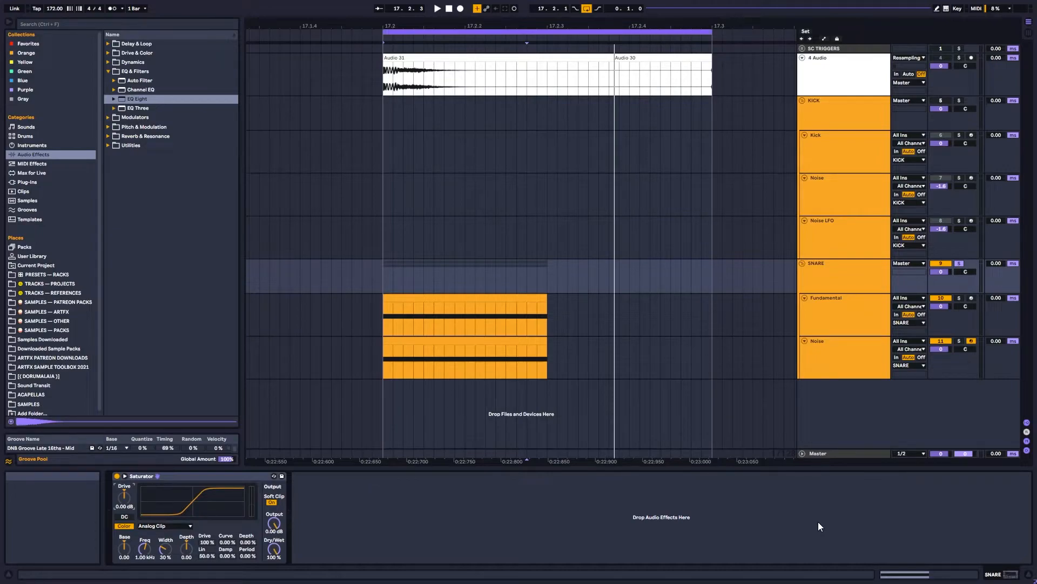
{"action": "key", "text": "space"}
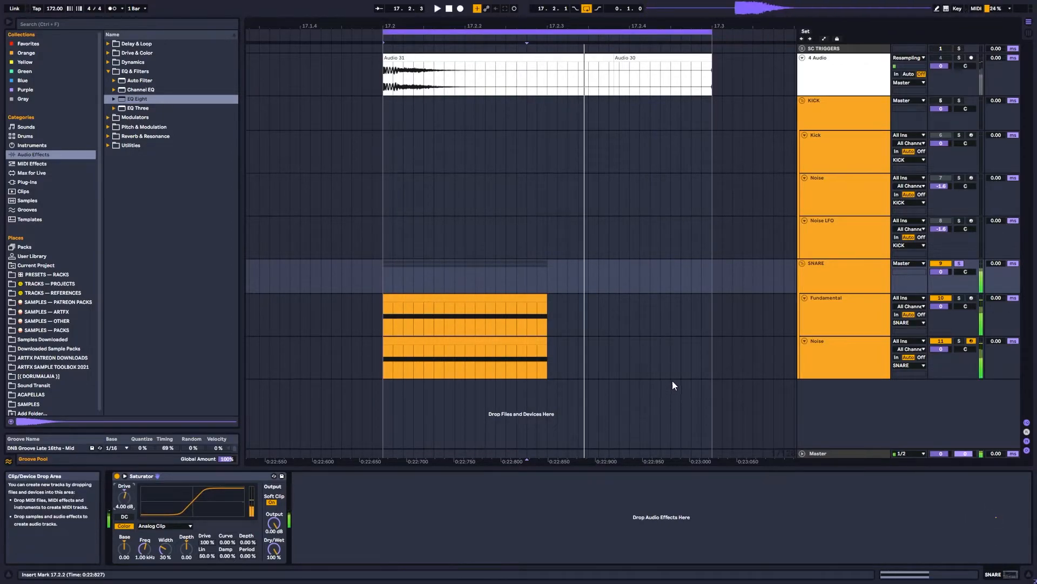
{"action": "key", "text": "space"}
Duplicate the Fundamental and Noise snare clips from 17.1.1–17.3.1 repeatedly to fill four bars up to 21.1.1
{"action": "left_click_drag", "start_coordinate": [509, 26], "coordinate": [453, 26]}
{"action": "left_click_drag", "start_coordinate": [474, 312], "coordinate": [402, 361]}
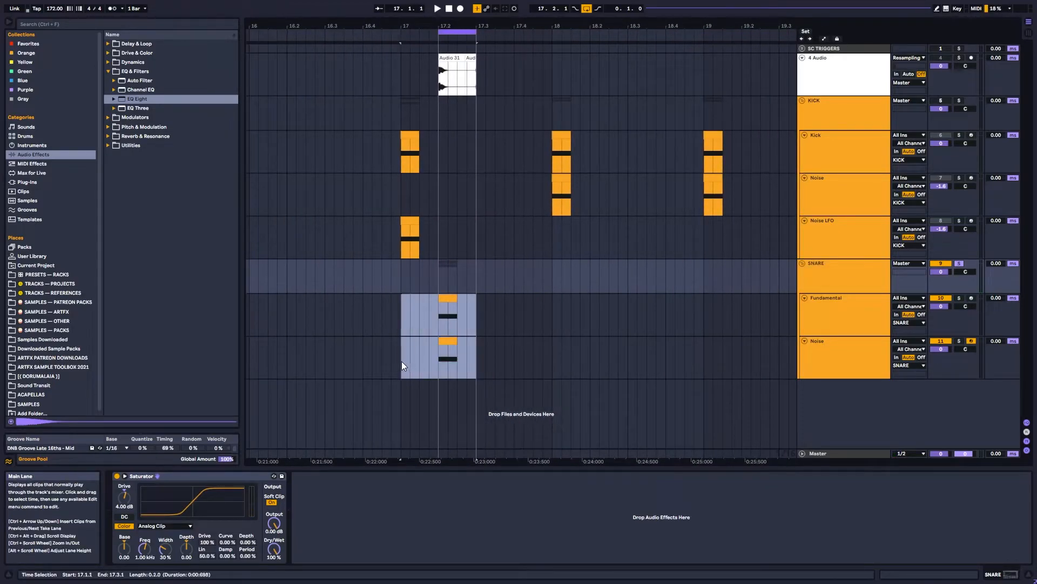
{"action": "key", "text": "ctrl+d"}
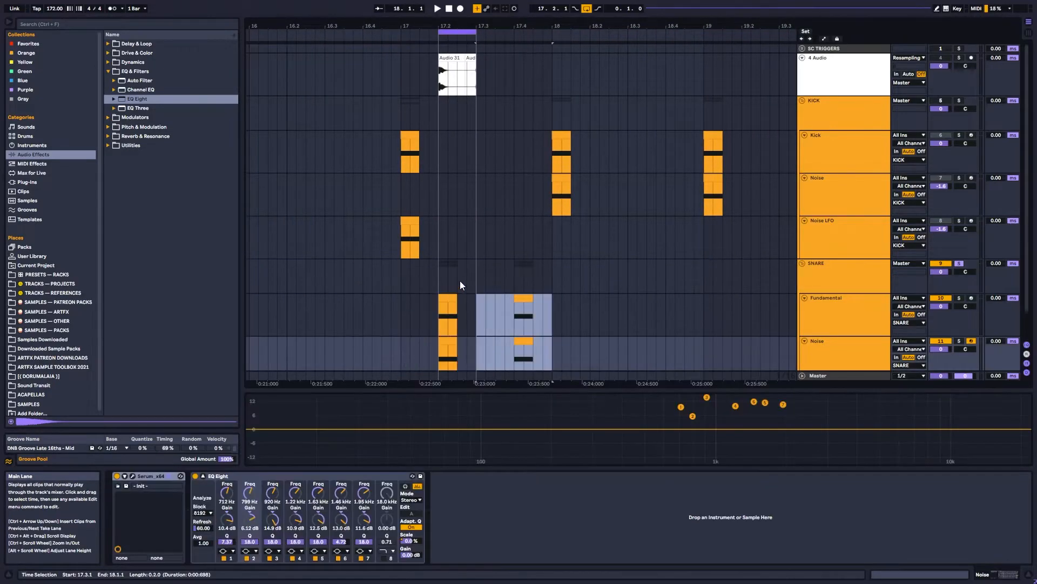
{"action": "left_click", "coordinate": [407, 312], "text": "shift"}
{"action": "left_click_drag", "start_coordinate": [480, 26], "coordinate": [405, 6]}
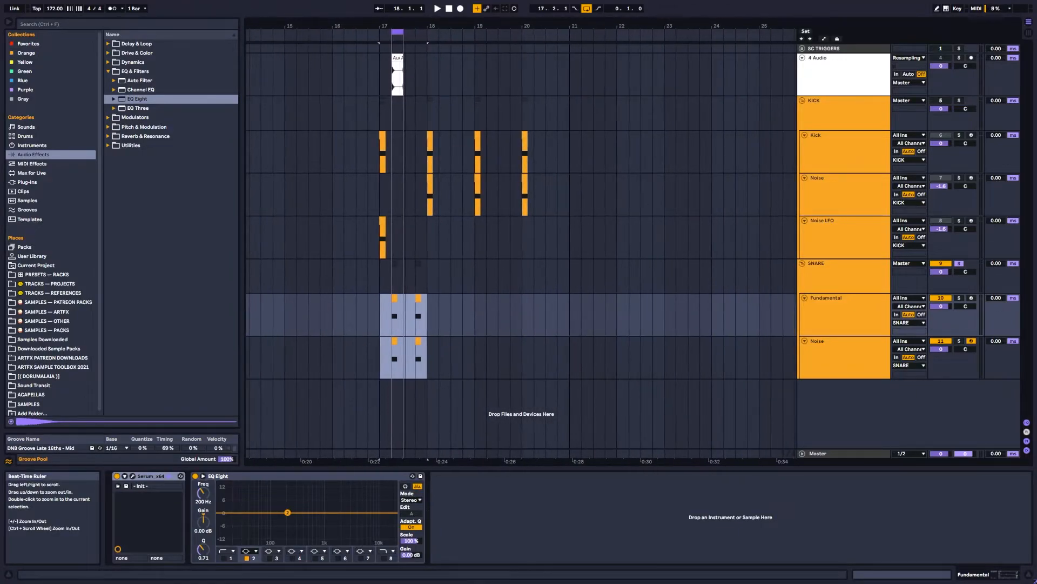
{"action": "key", "text": "ctrl+d"}
{"action": "key", "text": "ctrl+d"}
{"action": "key", "text": "ctrl+d"}
Loop the four bars from 17.1.1 to 21.1.1 and reactivate the KICK group
{"action": "left_click", "coordinate": [379, 309], "text": "shift"}
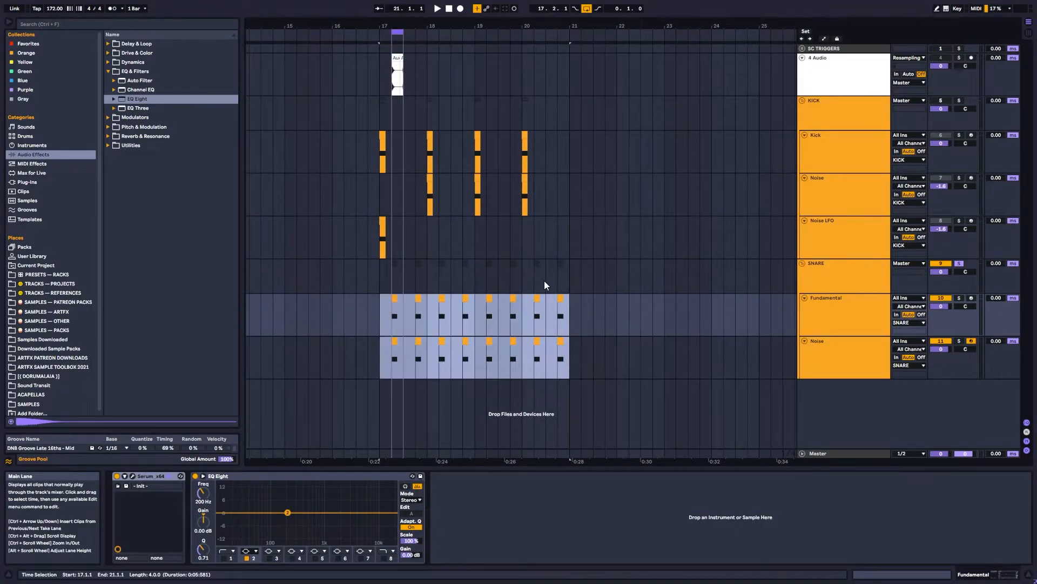
{"action": "key", "text": "ctrl+l"}
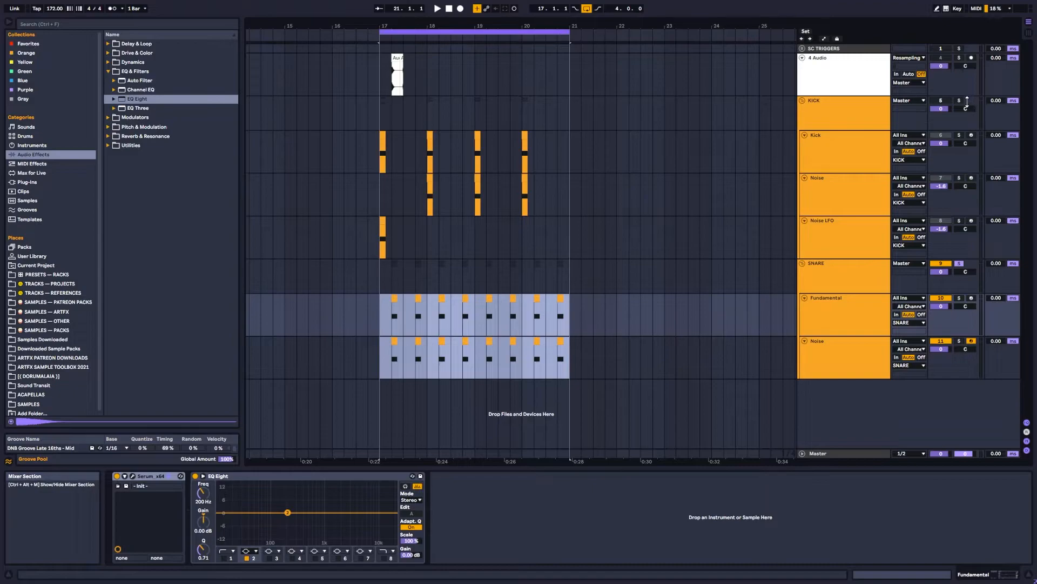
{"action": "left_click", "coordinate": [941, 101]}
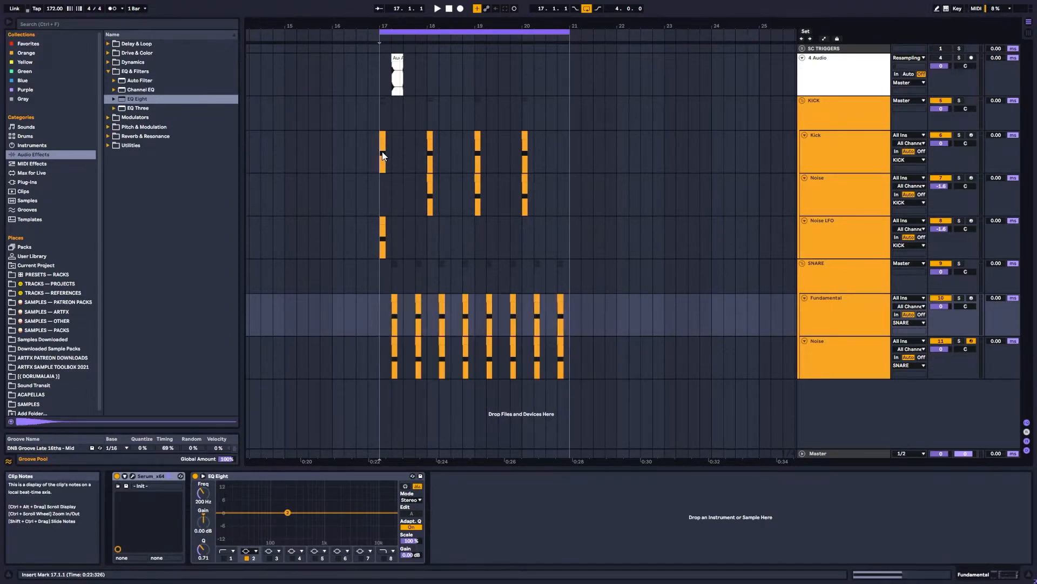
Play the combined kick and snare loop from bar 17 and bring up the snare Noise track's devices
{"action": "left_click", "coordinate": [379, 151]}
{"action": "key", "text": "space"}
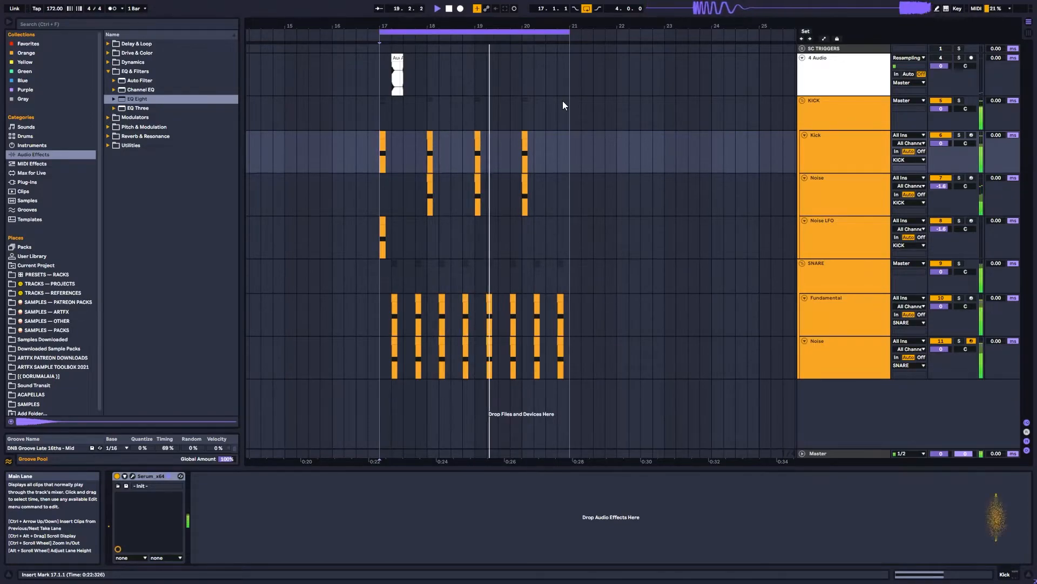
{"action": "left_click", "coordinate": [822, 350]}
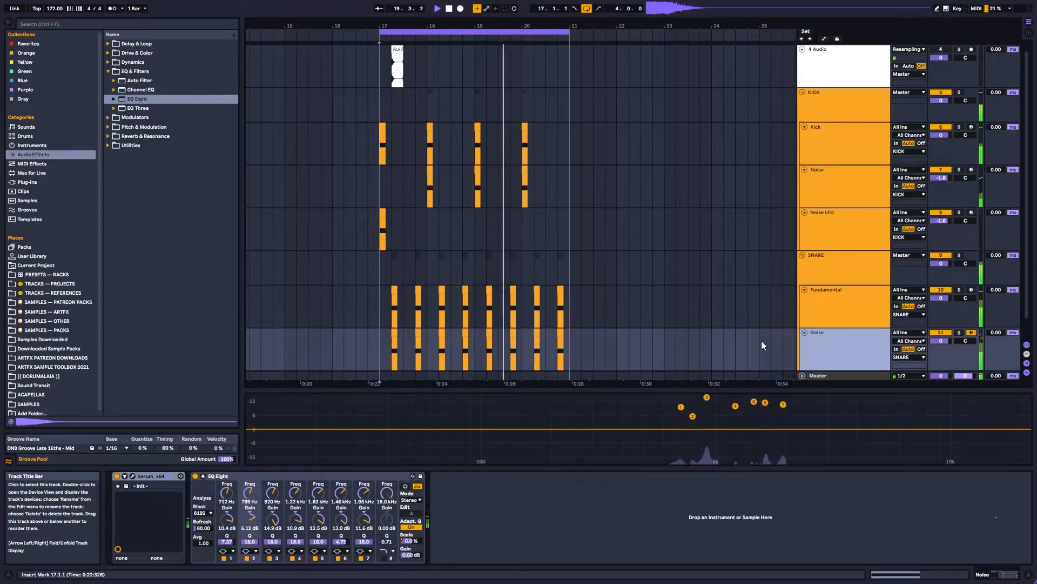
{"action": "key", "text": "space"}
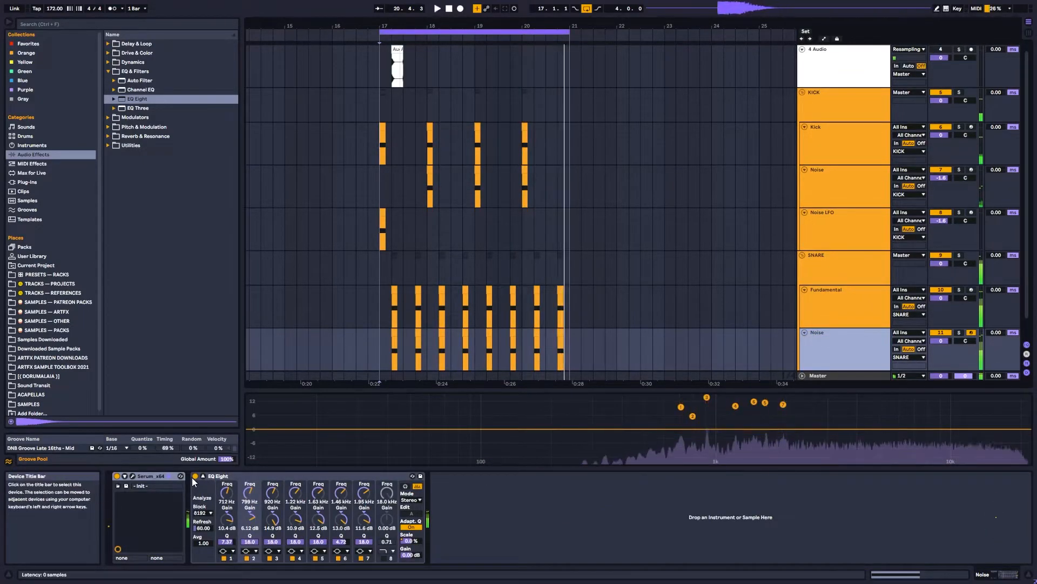
Compare the drum loop with the snare Noise track's EQ Eight bypassed and enabled
{"action": "left_click", "coordinate": [195, 476]}
{"action": "key", "text": "space"}
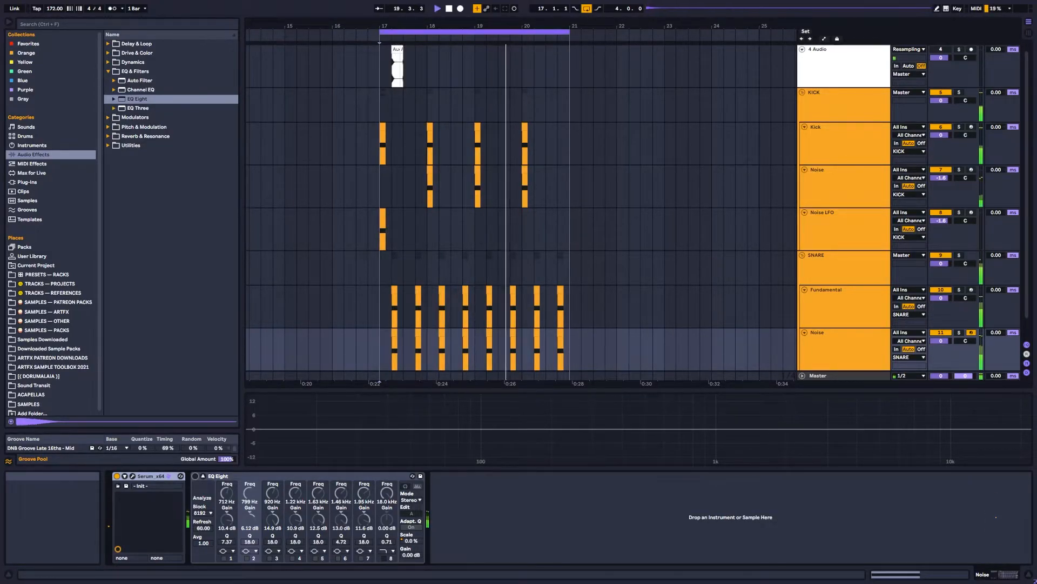
{"action": "key", "text": "space"}
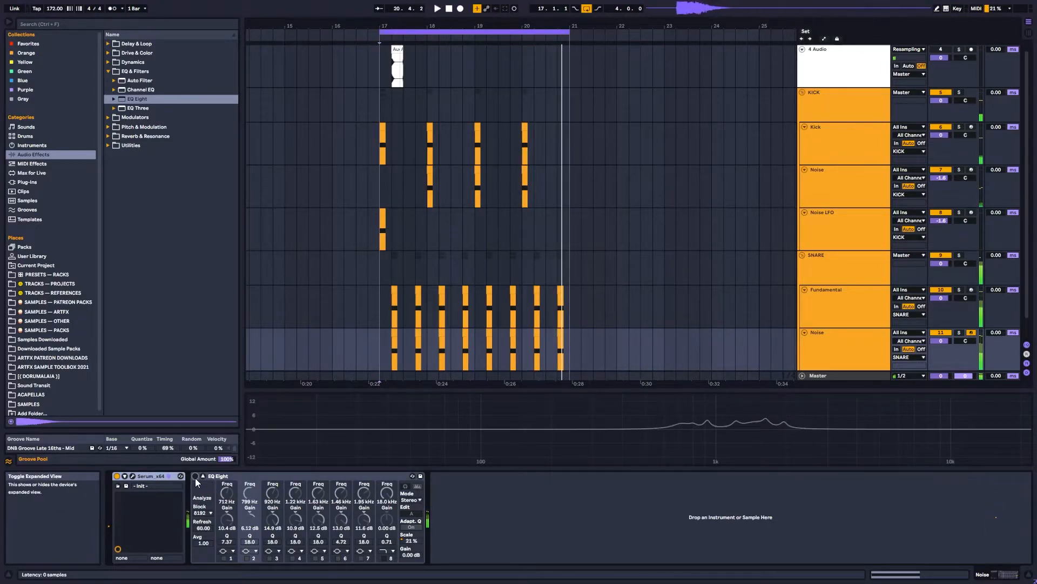
{"action": "left_click", "coordinate": [195, 476]}
{"action": "key", "text": "space"}
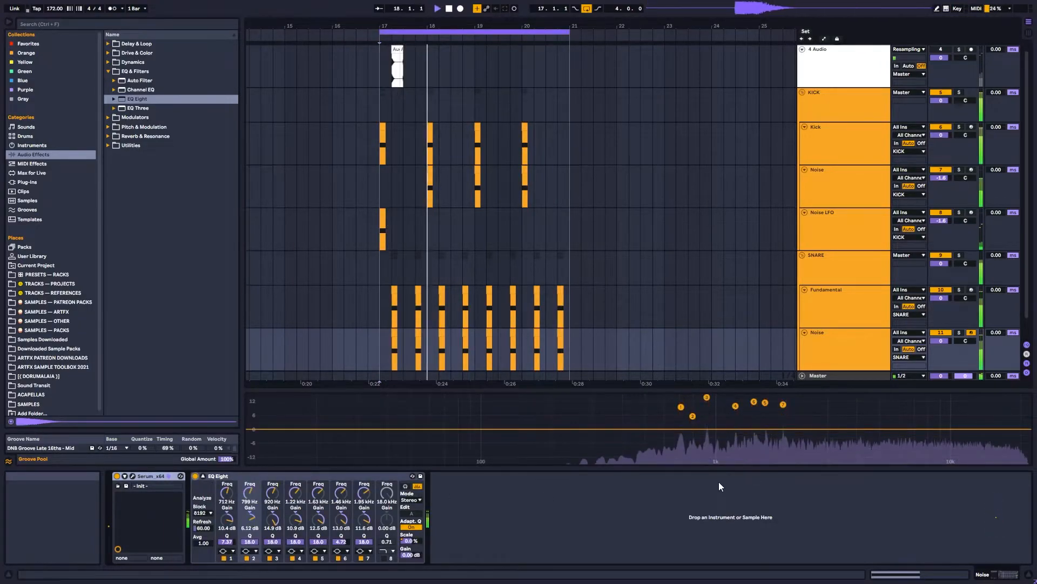
{"action": "key", "text": "space"}
Show automation and display the EQ Eight Scale envelope on the snare Noise track
{"action": "left_click", "coordinate": [838, 352]}
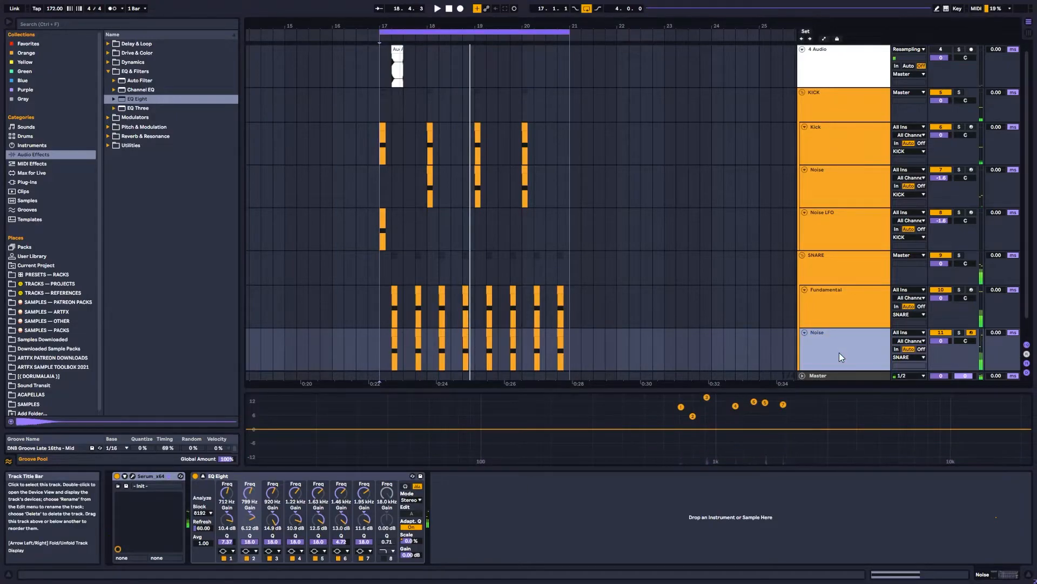
{"action": "scroll", "coordinate": [839, 352], "scroll_direction": "down", "scroll_amount": 1}
{"action": "key", "text": "a"}
{"action": "left_click", "coordinate": [817, 327]}
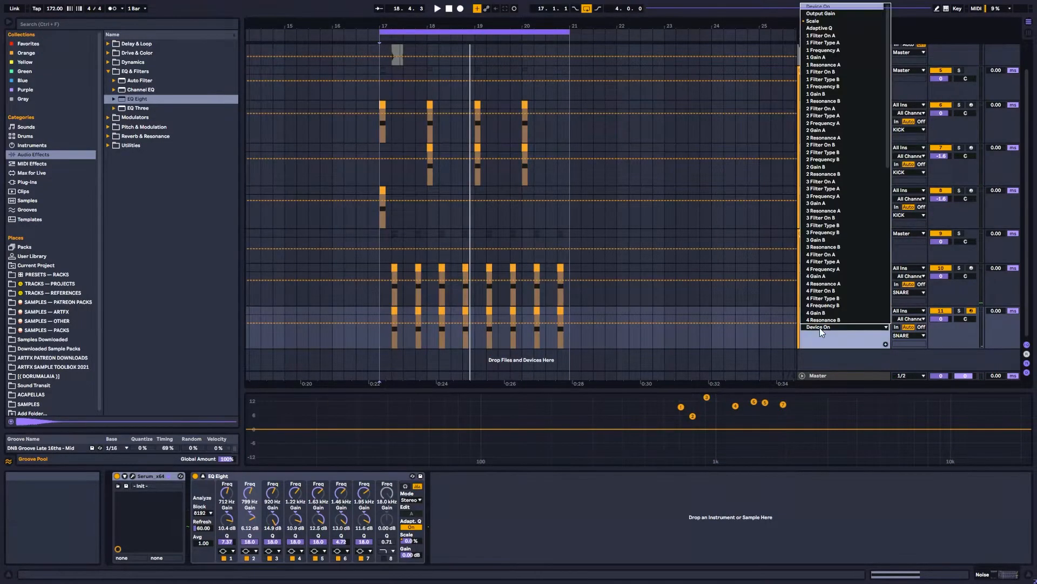
{"action": "left_click", "coordinate": [824, 21]}
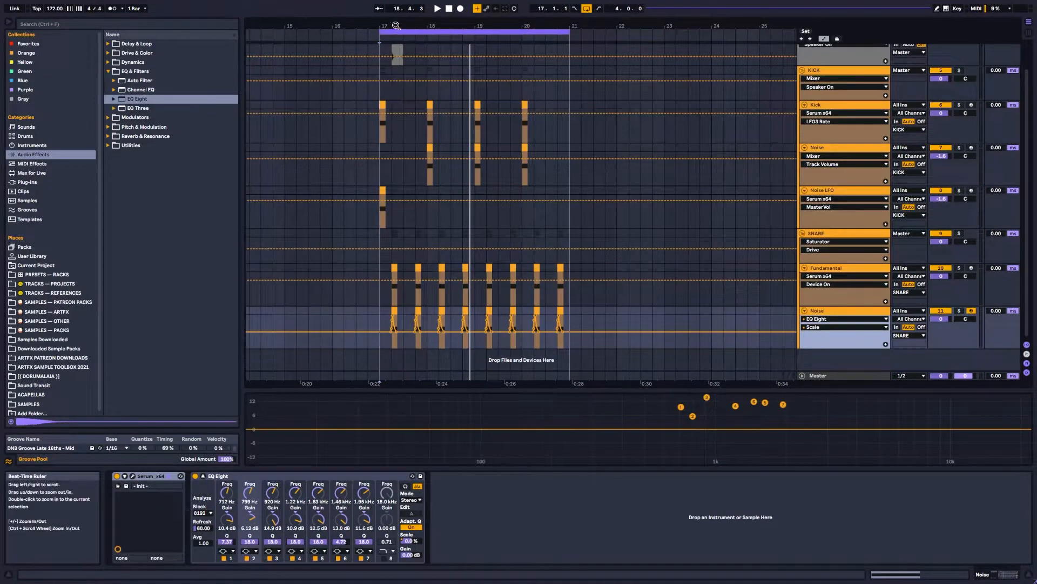
Lower the early breakpoint of the first snare's EQ Eight Scale envelope to about -12% while auditioning the hit
{"action": "left_click_drag", "start_coordinate": [395, 26], "coordinate": [459, 305]}
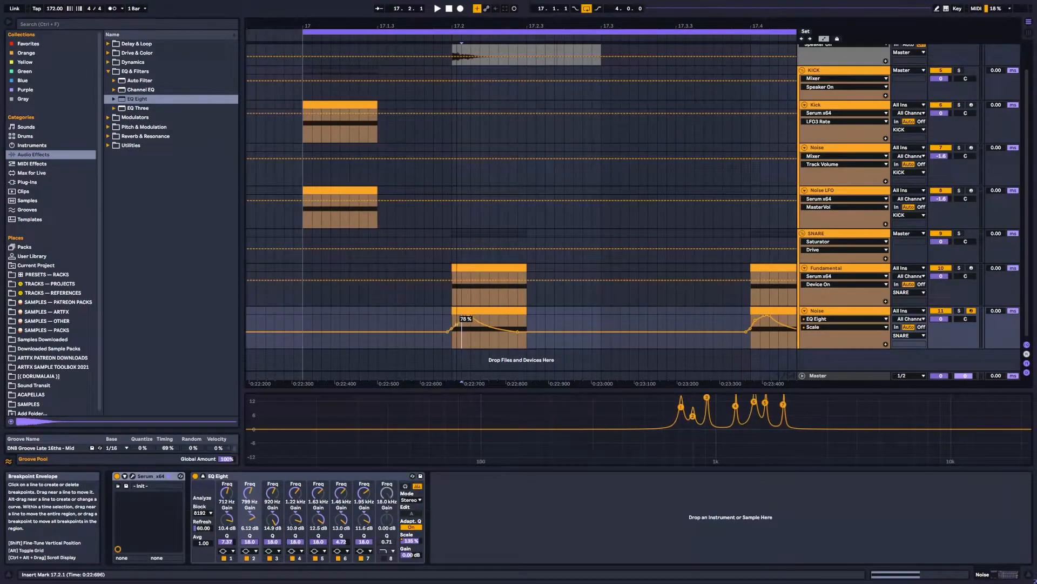
{"action": "left_click", "coordinate": [443, 324]}
{"action": "key", "text": "space"}
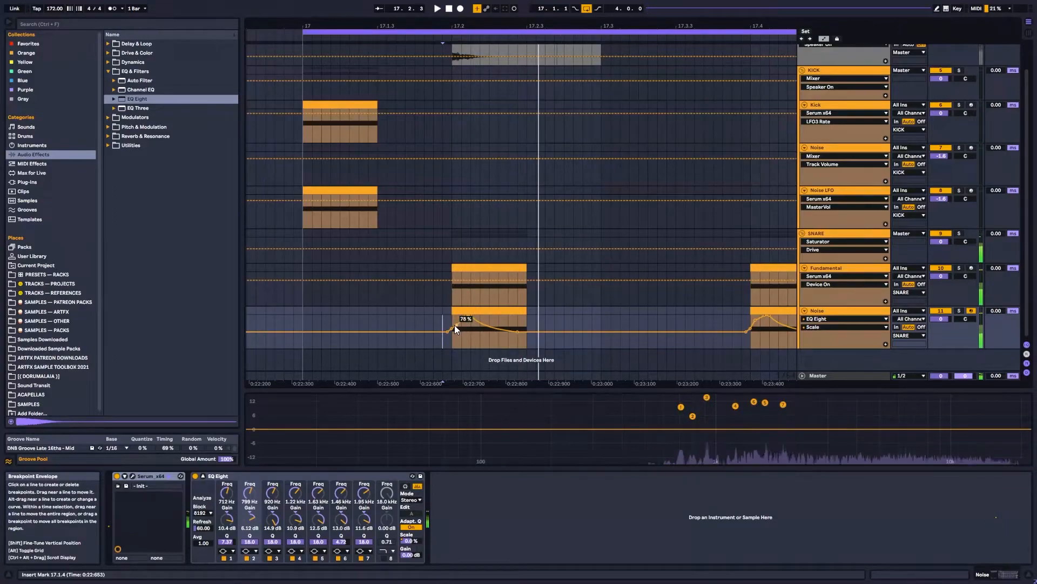
{"action": "left_click_drag", "start_coordinate": [455, 325], "coordinate": [456, 333]}
{"action": "key", "text": "space"}
{"action": "key", "text": "space"}
{"action": "key", "text": "space"}
{"action": "key", "text": "space"}
{"action": "key", "text": "space"}
{"action": "key", "text": "space"}
{"action": "key", "text": "space"}
{"action": "left_click_drag", "start_coordinate": [454, 331], "coordinate": [455, 335]}
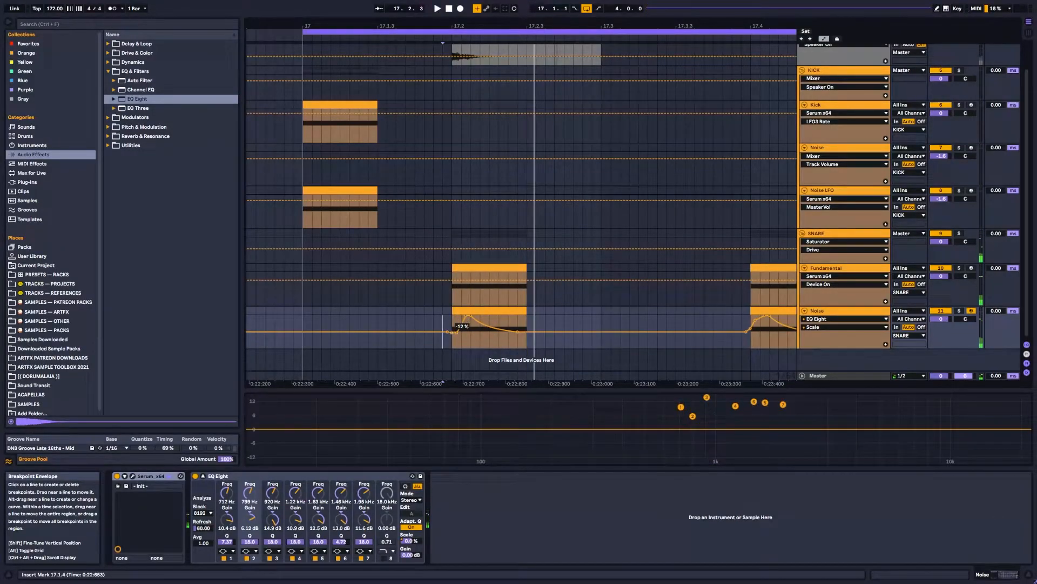
Set the Scale envelope breakpoint at the start of the first Noise clip to exactly 0%
{"action": "right_click", "coordinate": [453, 332]}
{"action": "left_click", "coordinate": [464, 338]}
{"action": "type", "text": "0"}
{"action": "key", "text": "Return"}
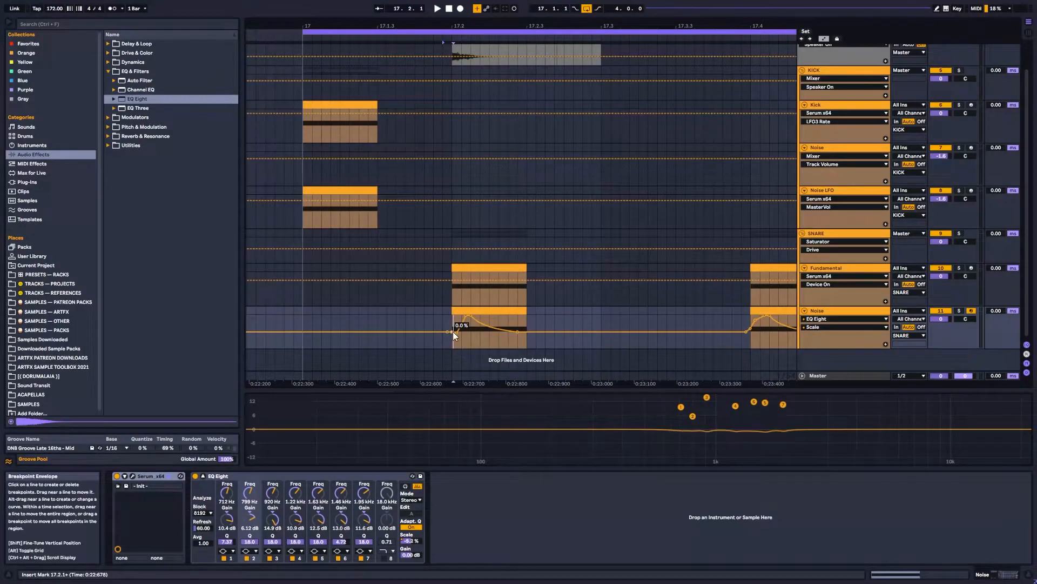
Enter -18 for the Scale envelope's next breakpoint just after the clip start, and play the snare
{"action": "right_click", "coordinate": [456, 333]}
{"action": "left_click", "coordinate": [476, 337]}
{"action": "type", "text": "-18"}
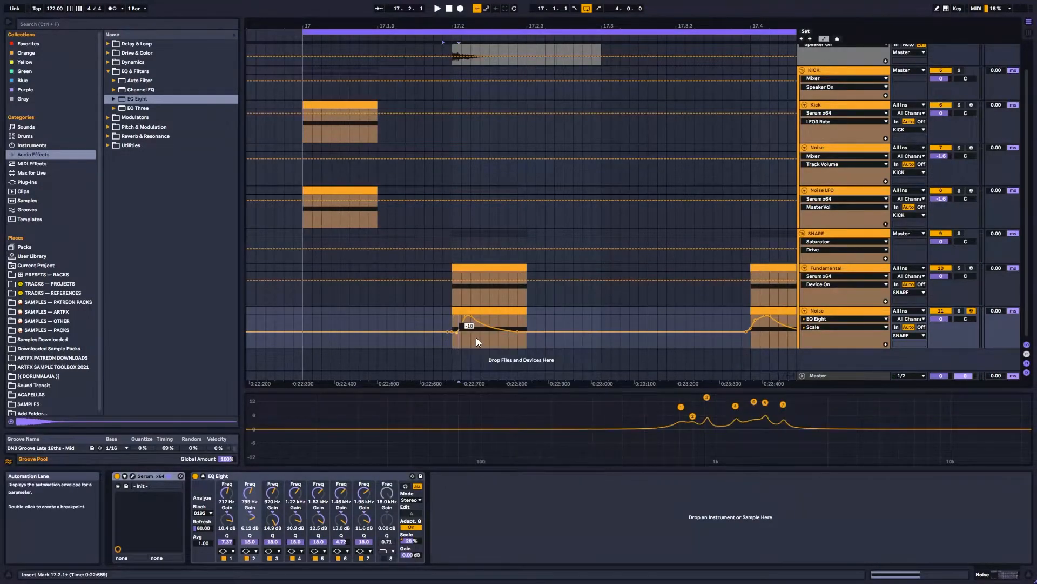
{"action": "left_click", "coordinate": [443, 319]}
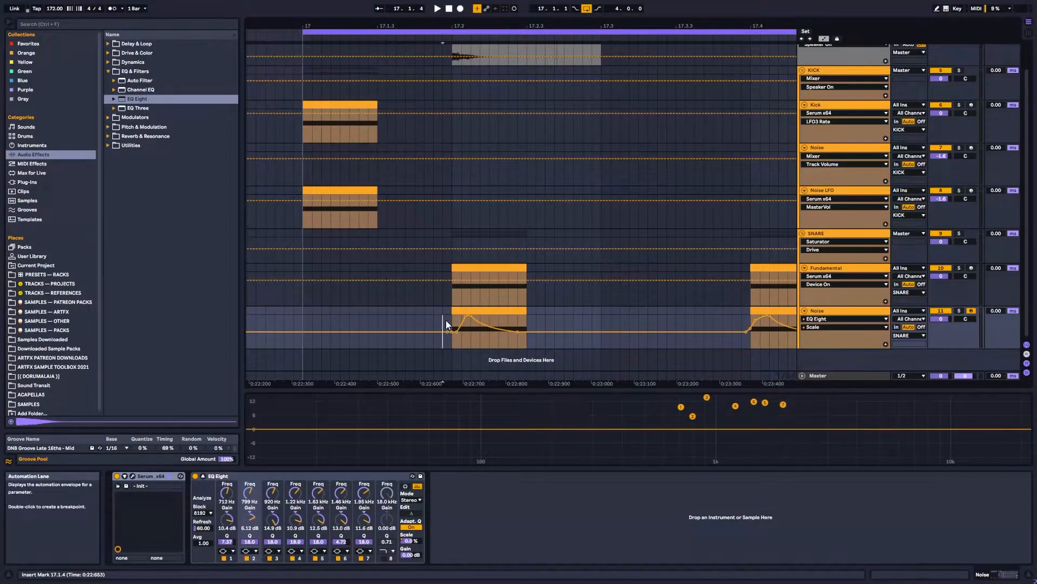
{"action": "key", "text": "space"}
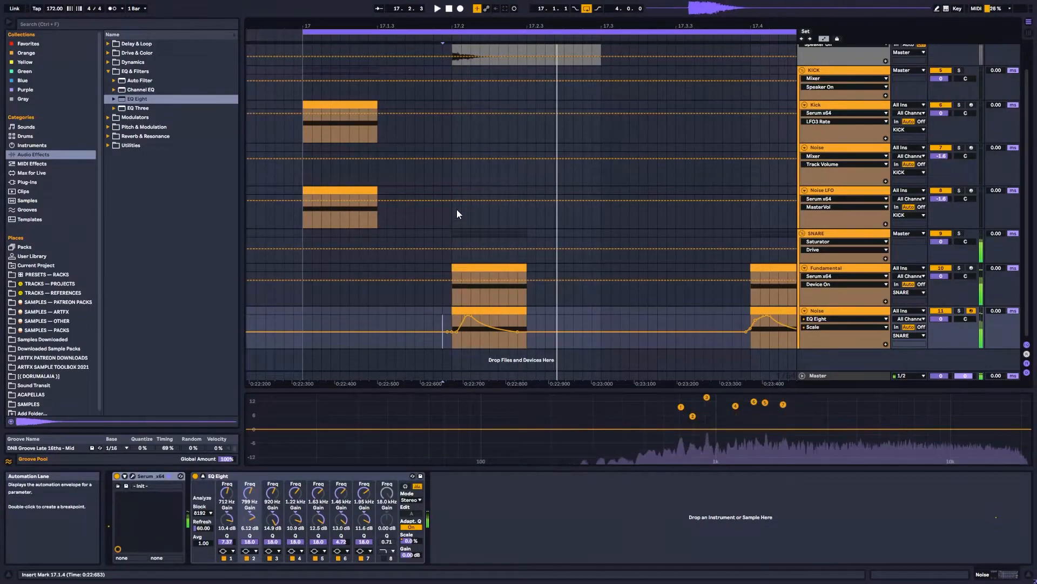
{"action": "key", "text": "space"}
Make the first snare's Scale envelope rise more steeply toward its peak and audition the result
{"action": "scroll", "coordinate": [464, 313], "scroll_direction": "up", "scroll_amount": 4}
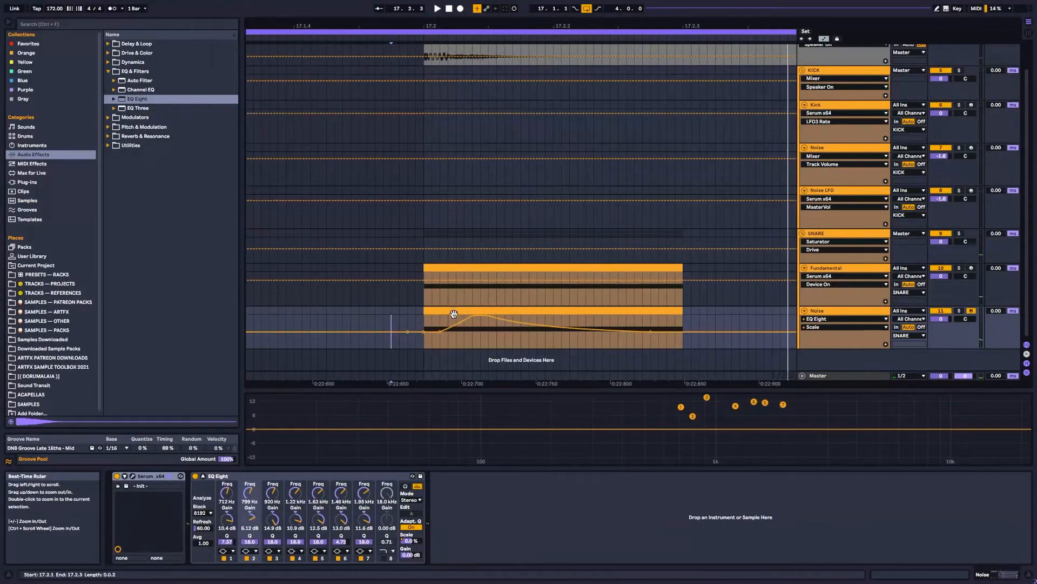
{"action": "key", "text": "space"}
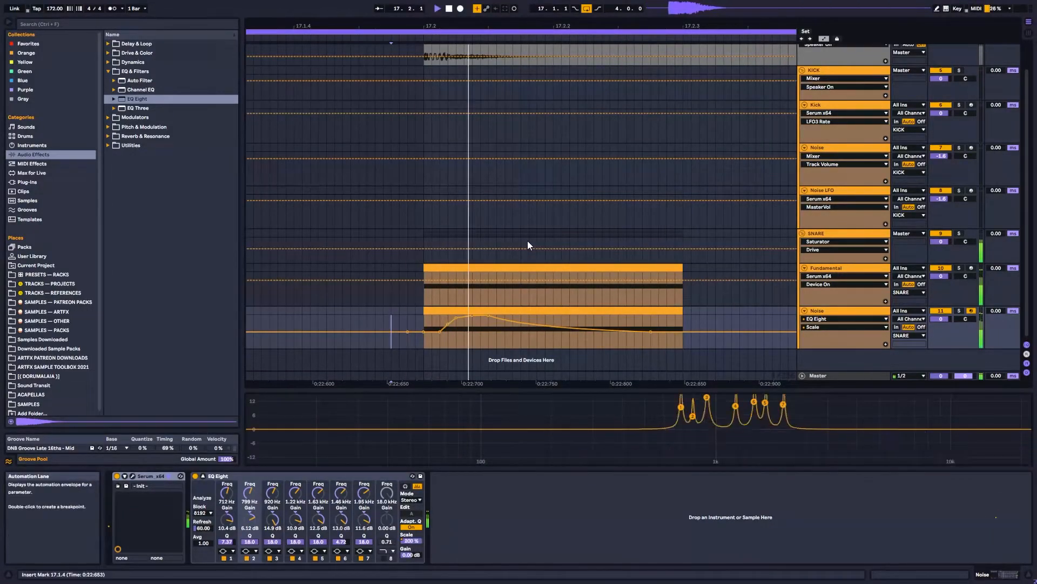
{"action": "left_click", "coordinate": [450, 52]}
{"action": "key", "text": "space"}
Compare the Audio 31 waveform's section after the transient with the Noise track's Scale envelope peak by marking that time range
{"action": "left_click_drag", "start_coordinate": [451, 25], "coordinate": [438, 75]}
{"action": "left_click", "coordinate": [474, 85]}
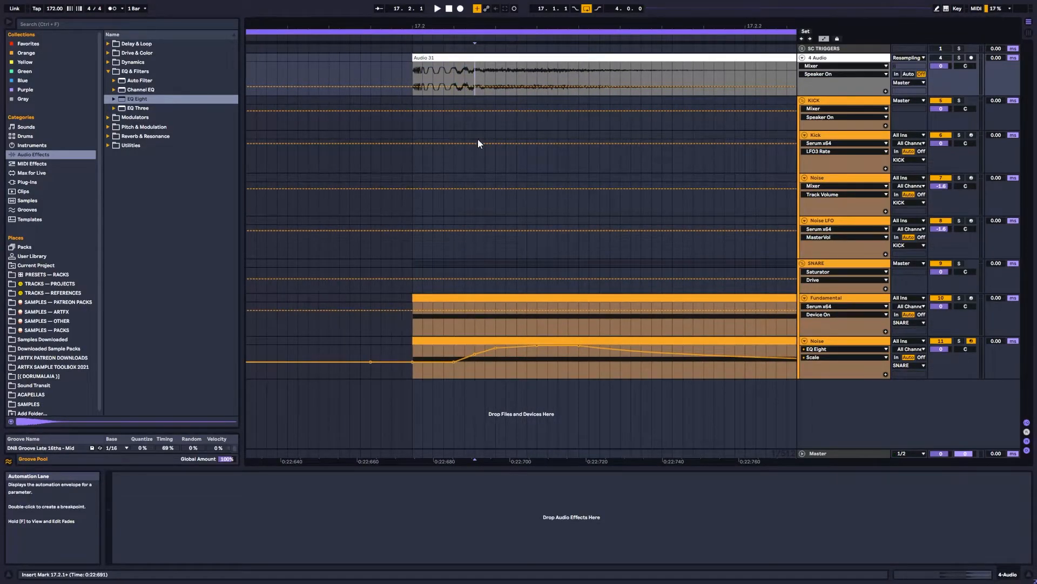
{"action": "left_click_drag", "start_coordinate": [491, 365], "coordinate": [592, 84]}
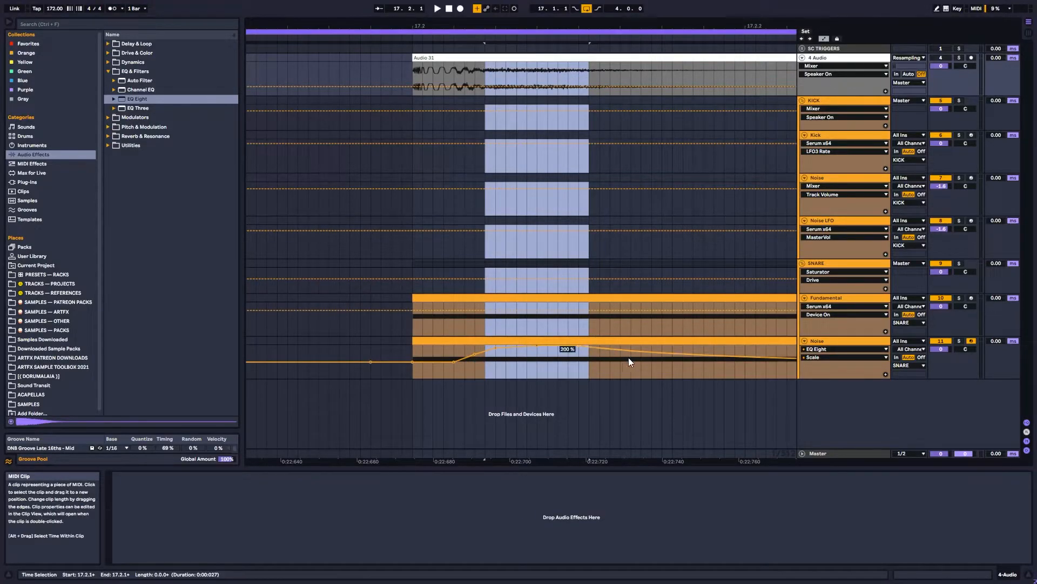
Duplicate the Noise track's 17.1.1–17.3.1 section with its reshaped Scale envelope over the remaining snare hits up to bar 21
{"action": "left_click_drag", "start_coordinate": [517, 26], "coordinate": [465, 1]}
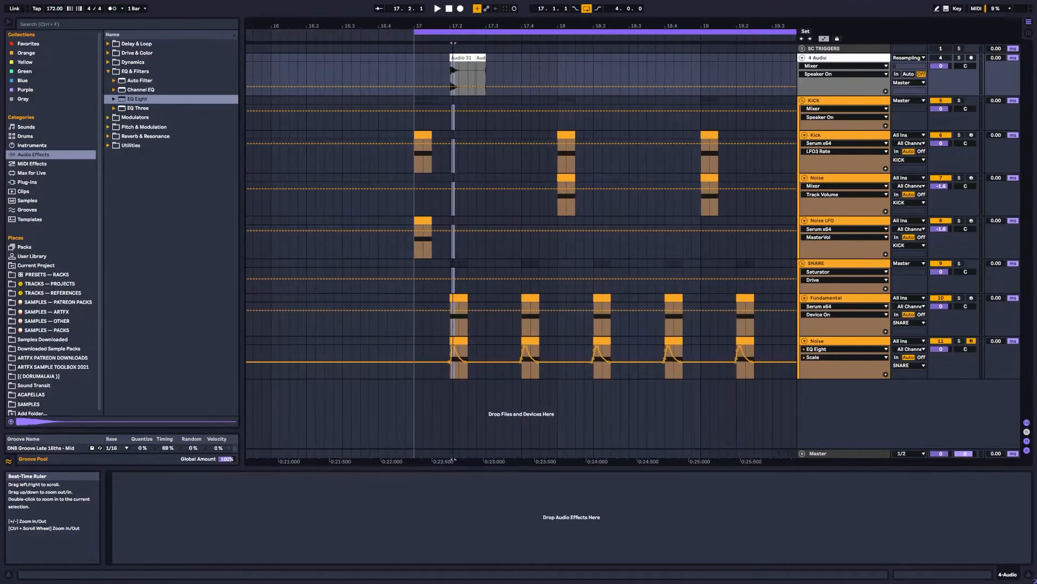
{"action": "left_click", "coordinate": [459, 340]}
{"action": "left_click_drag", "start_coordinate": [488, 333], "coordinate": [412, 330]}
{"action": "key", "text": "Right"}
{"action": "key", "text": "Right"}
{"action": "key", "text": "Right"}
{"action": "key", "text": "Right"}
{"action": "key", "text": "Right"}
{"action": "key", "text": "Right"}
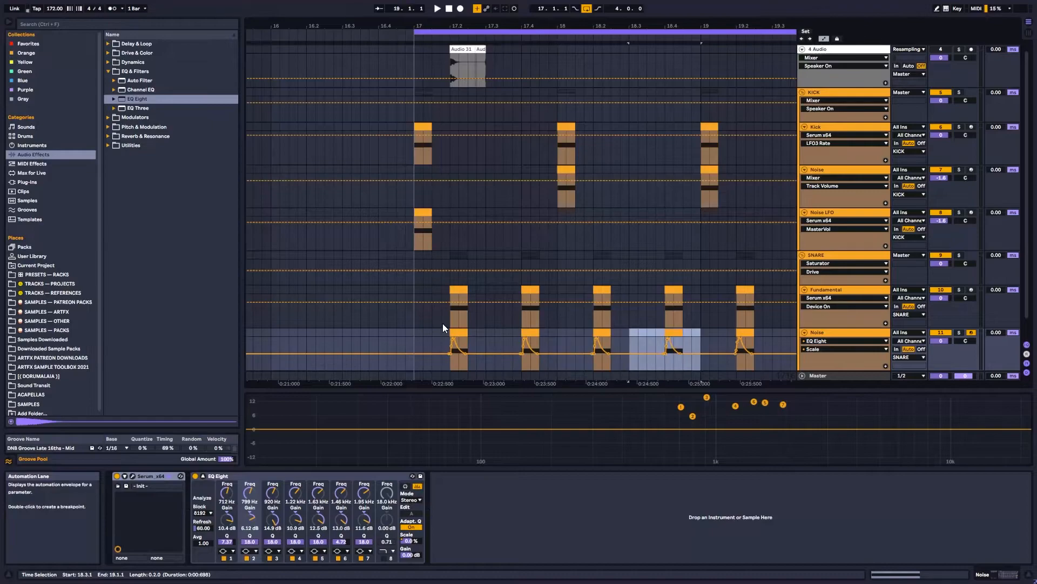
{"action": "key", "text": "ctrl+d"}
{"action": "key", "text": "ctrl+d"}
{"action": "key", "text": "ctrl+z"}
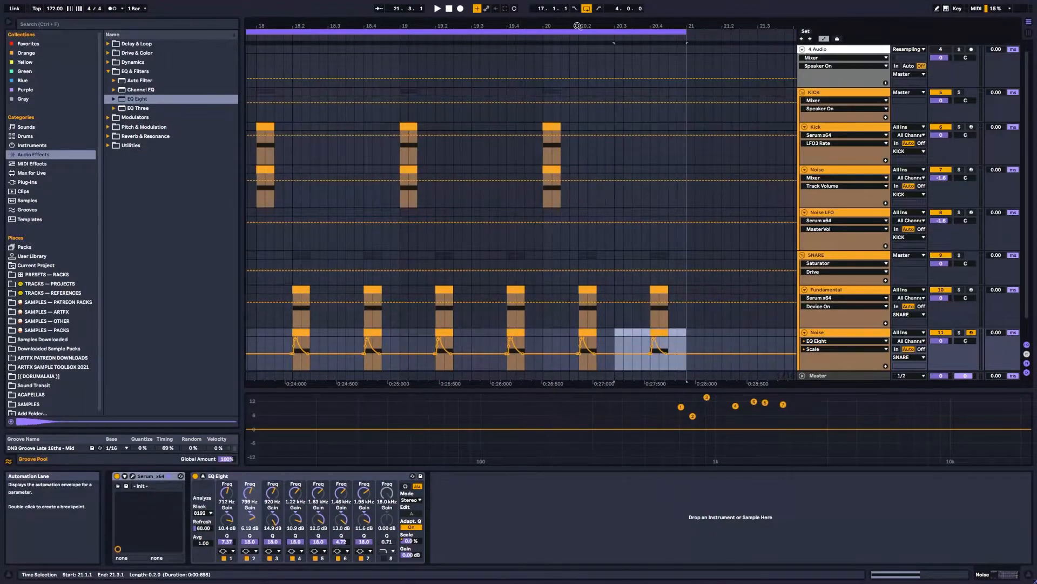
Hide the automation lanes and review the devices on the Fundamental track, SNARE group and snare Noise track
{"action": "left_click_drag", "start_coordinate": [588, 23], "coordinate": [740, 7]}
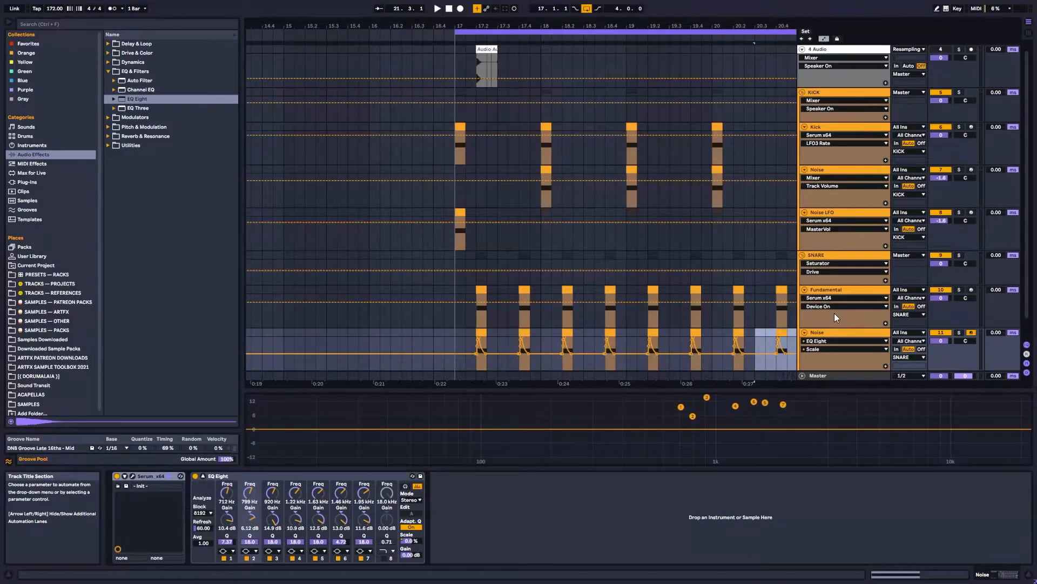
{"action": "key", "text": "a"}
{"action": "left_click", "coordinate": [858, 296]}
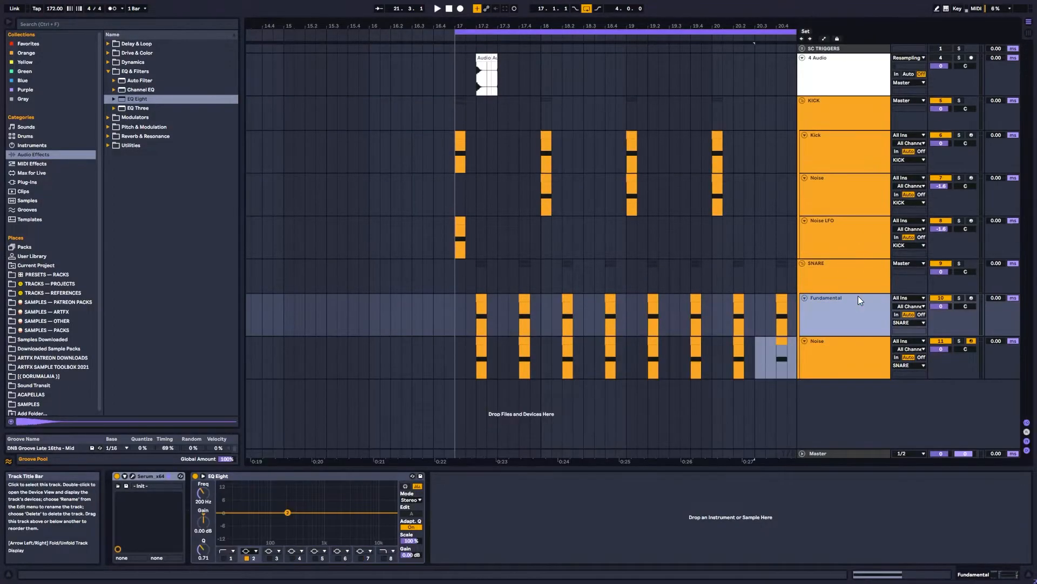
{"action": "left_click", "coordinate": [828, 248]}
{"action": "left_click", "coordinate": [825, 273]}
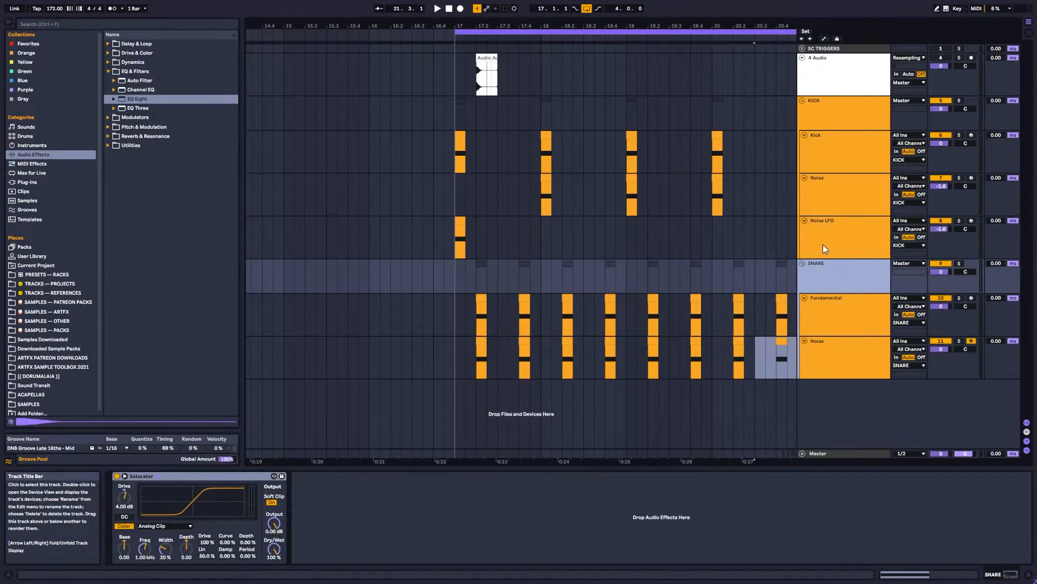
{"action": "left_click", "coordinate": [838, 352]}
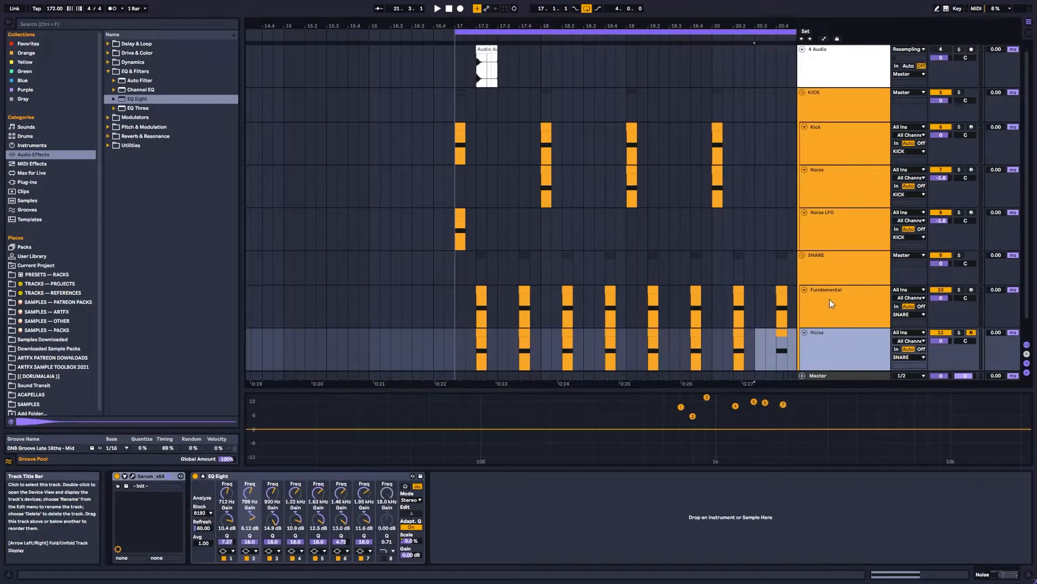
Collapse the expanded EQ Eight display on the snare Noise track and audition the loop
{"action": "left_click", "coordinate": [203, 475]}
{"action": "key", "text": "space"}
{"action": "key", "text": "space"}
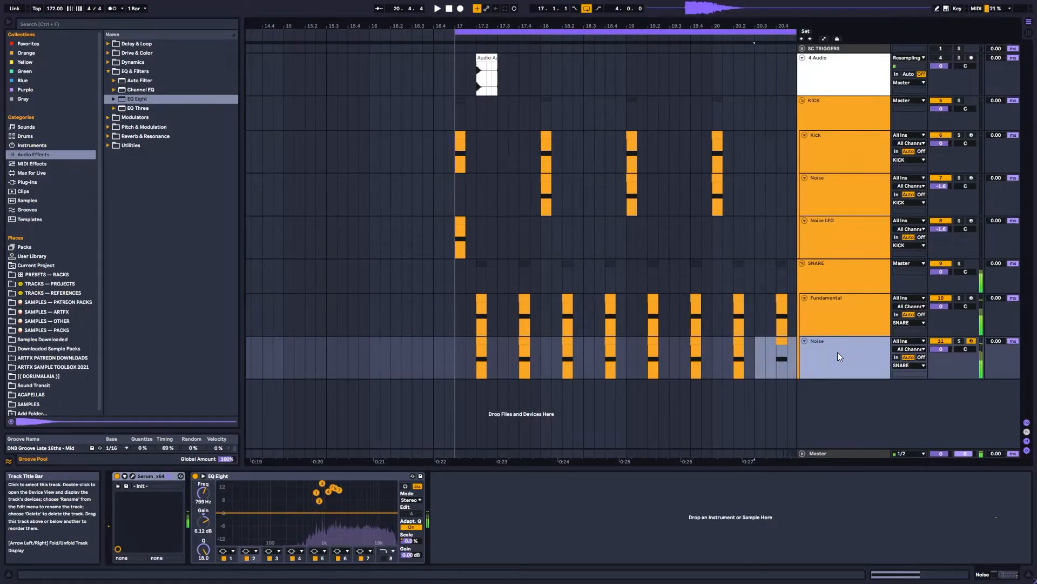
Insert a MIDI track below the snare Noise track and load Serum_x64 on it
{"action": "right_click", "coordinate": [842, 349]}
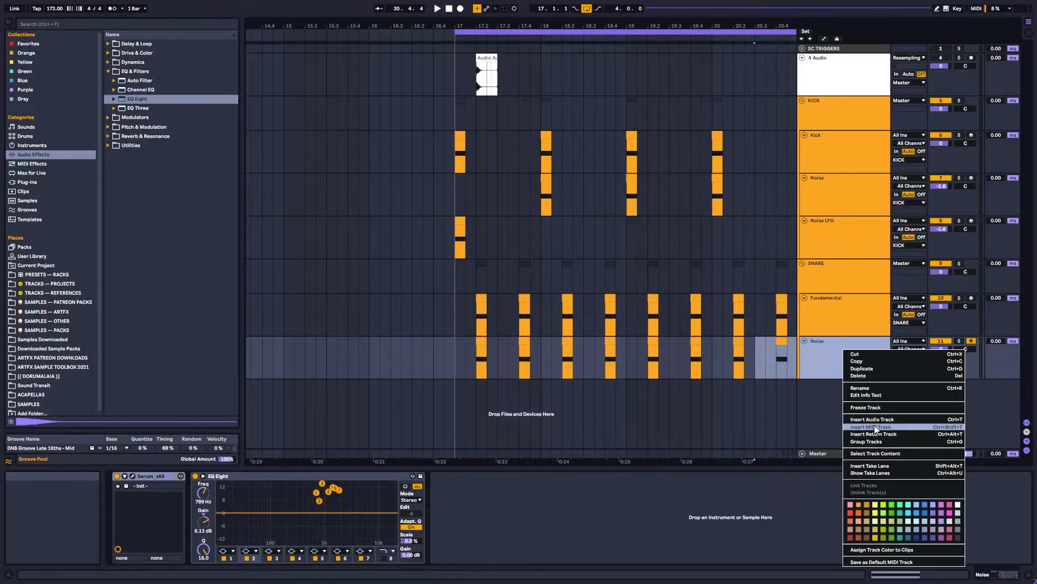
{"action": "left_click", "coordinate": [767, 417]}
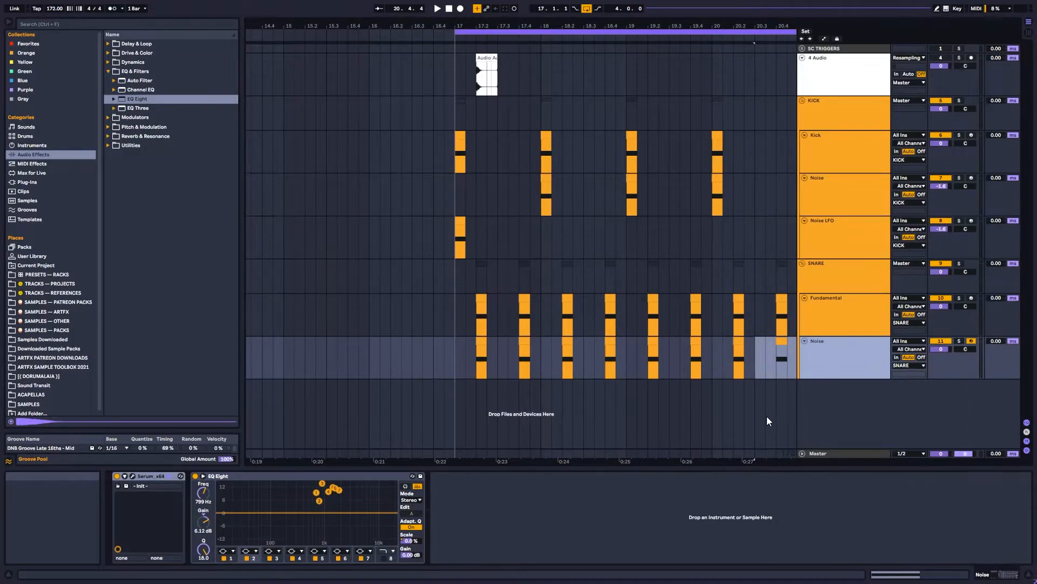
{"action": "key", "text": "ctrl+shift+t"}
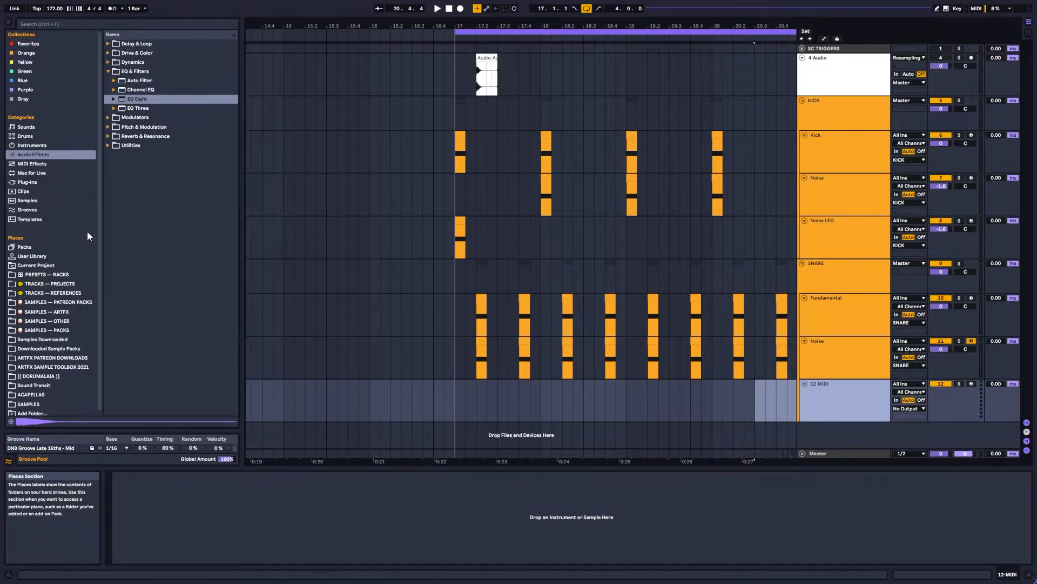
{"action": "left_click", "coordinate": [25, 200]}
{"action": "left_click", "coordinate": [27, 182]}
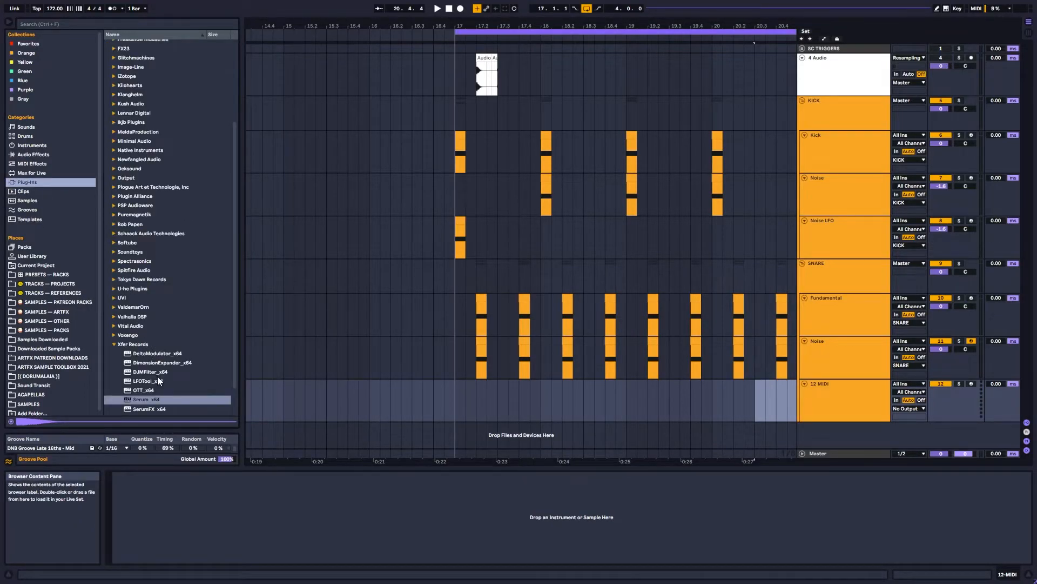
{"action": "left_click", "coordinate": [147, 399]}
{"action": "left_click_drag", "start_coordinate": [519, 399], "coordinate": [498, 405]}
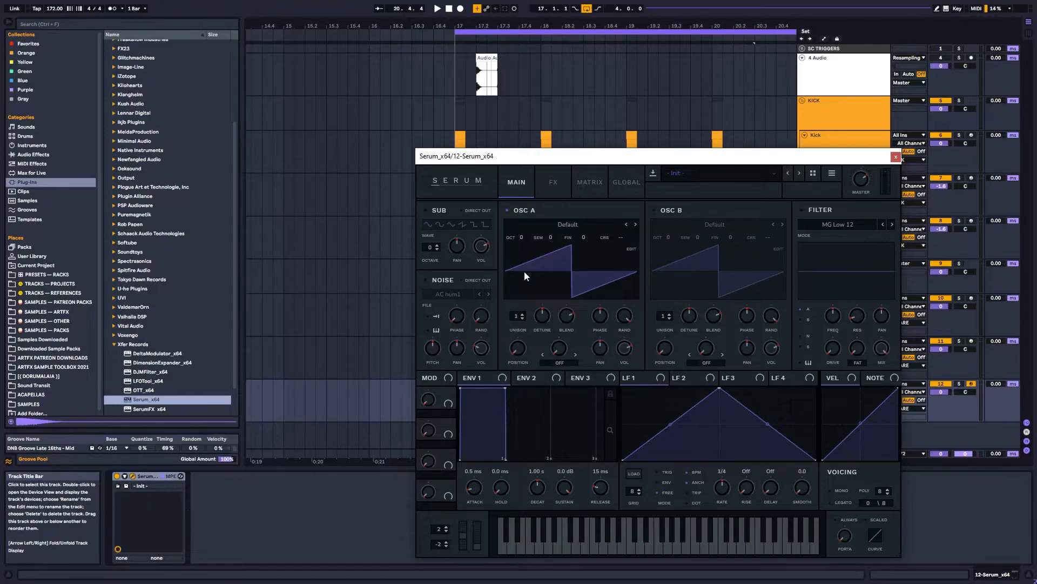
Turn off Serum's OSC A, enable its noise oscillator and load DIGITAL STEREO NOISE 4 from the ARTFX stereo noises
{"action": "left_click", "coordinate": [507, 210]}
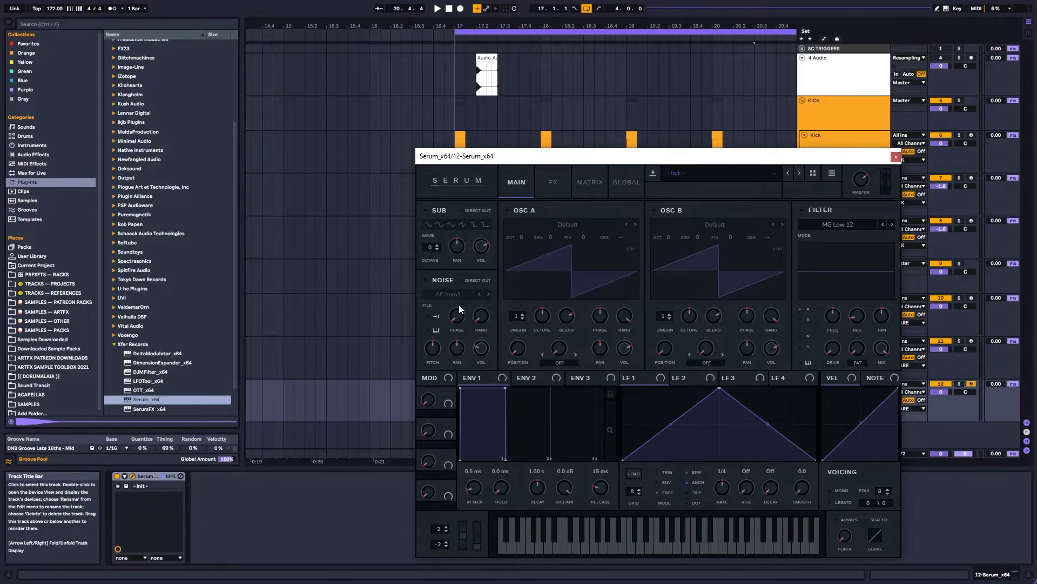
{"action": "left_click", "coordinate": [445, 279]}
{"action": "left_click", "coordinate": [448, 294]}
{"action": "mouse_move", "coordinate": [481, 312]}
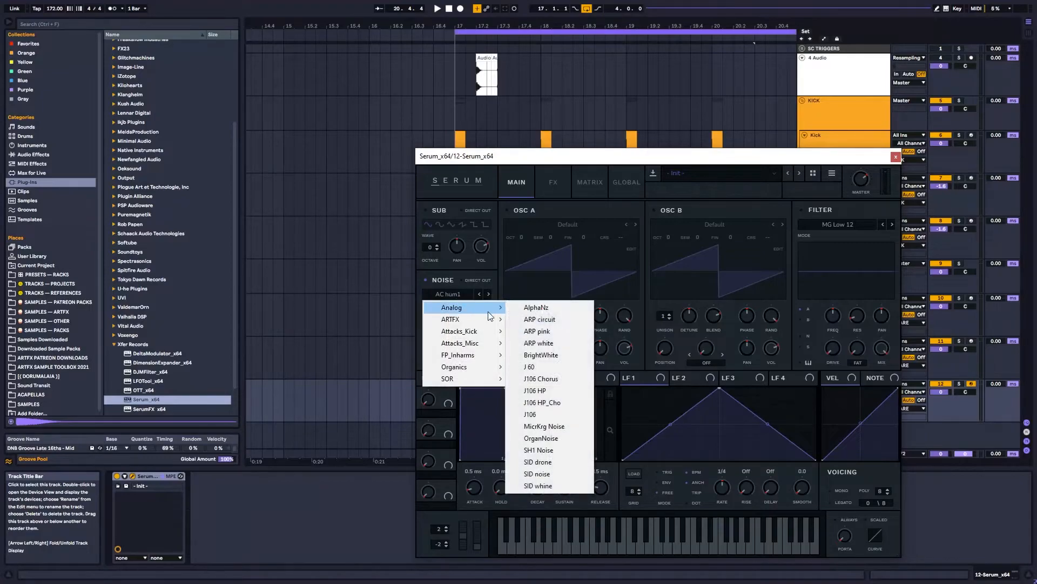
{"action": "mouse_move", "coordinate": [551, 320]}
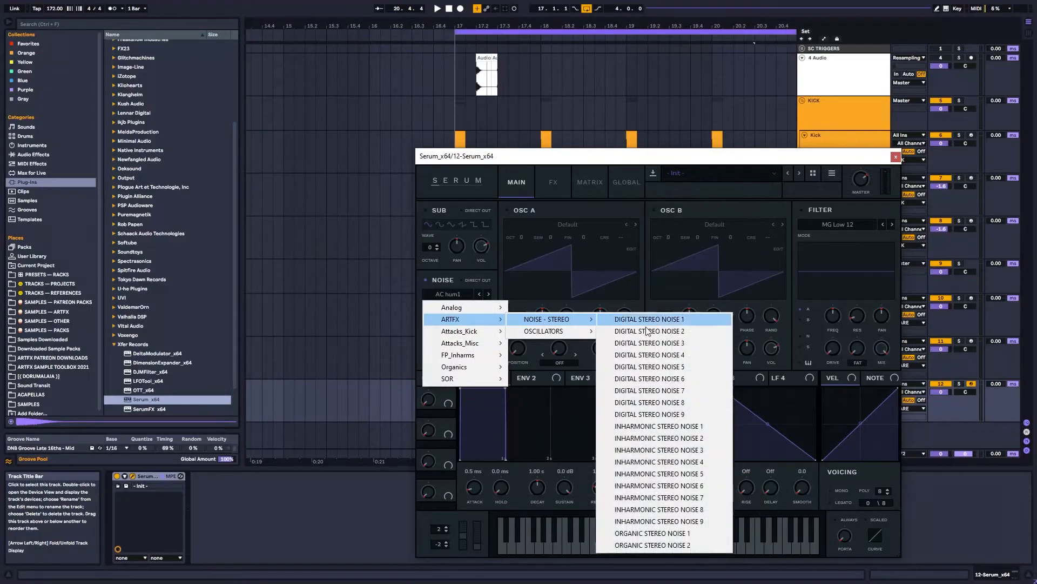
{"action": "left_click", "coordinate": [661, 352]}
{"action": "left_click_drag", "start_coordinate": [527, 155], "coordinate": [459, 127]}
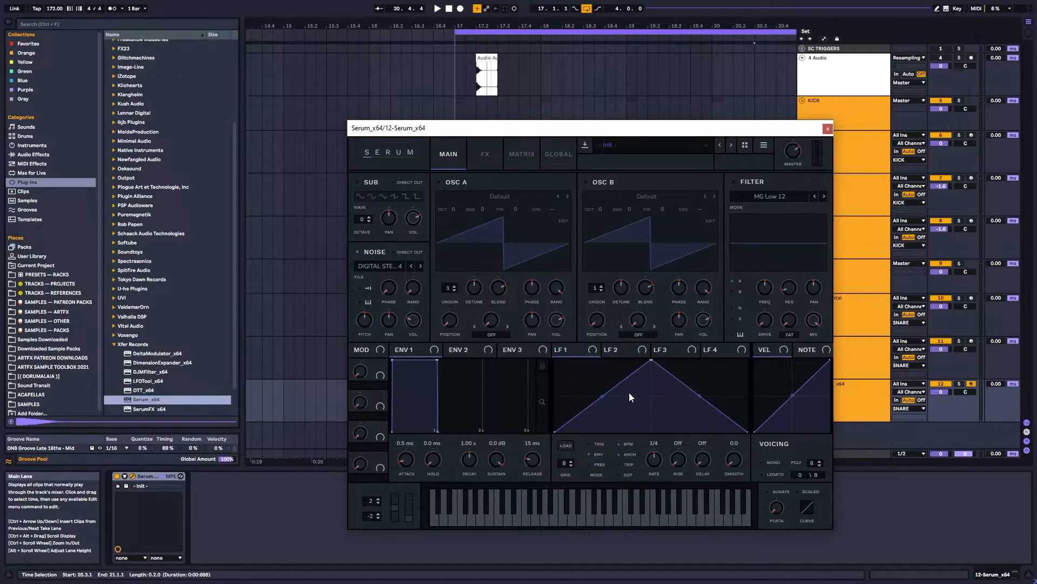
Modulate the noise volume with LFO 1 at a 1/8 rate, shaped as a delayed rise, short plateau and fall to zero
{"action": "mouse_move", "coordinate": [413, 320]}
{"action": "left_mouse_down"}
{"action": "mouse_move", "coordinate": [412, 332]}
{"action": "mouse_move", "coordinate": [404, 320]}
{"action": "left_mouse_up"}
{"action": "double_click", "coordinate": [573, 430]}
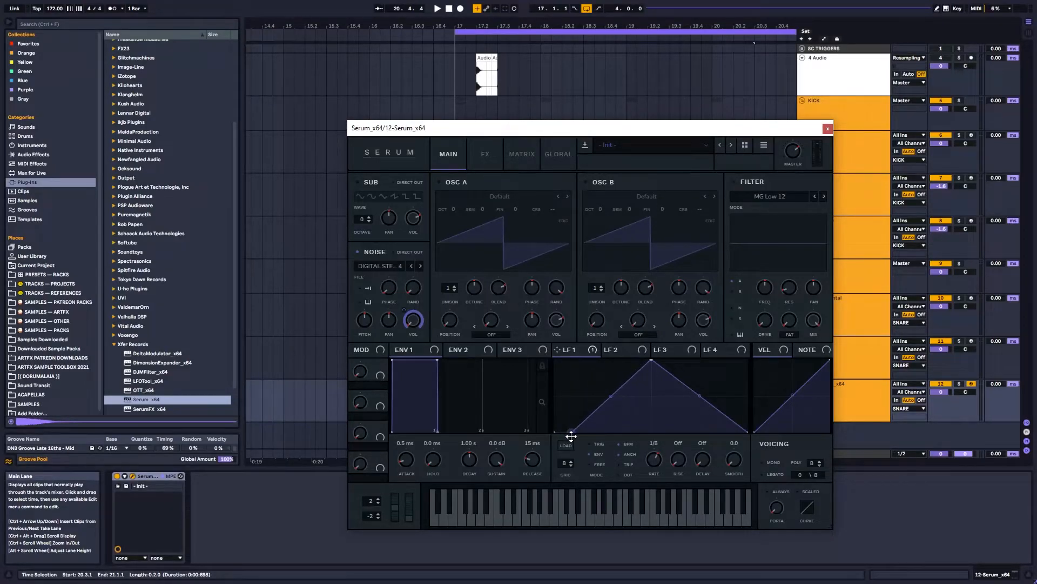
{"action": "double_click", "coordinate": [596, 361]}
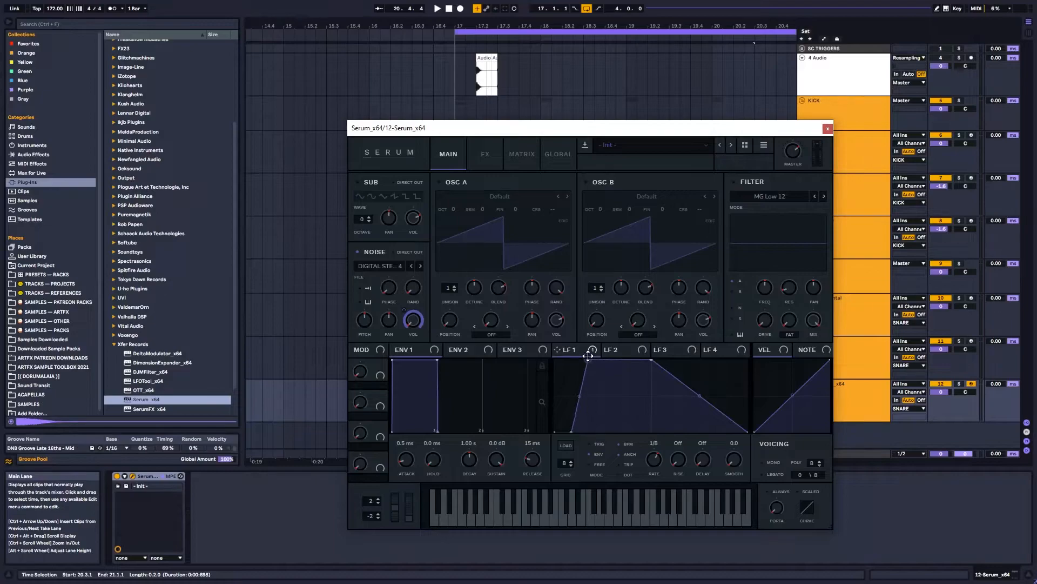
{"action": "mouse_move", "coordinate": [651, 361]}
{"action": "left_mouse_down"}
{"action": "mouse_move", "coordinate": [621, 360]}
{"action": "mouse_move", "coordinate": [638, 361]}
{"action": "left_mouse_up"}
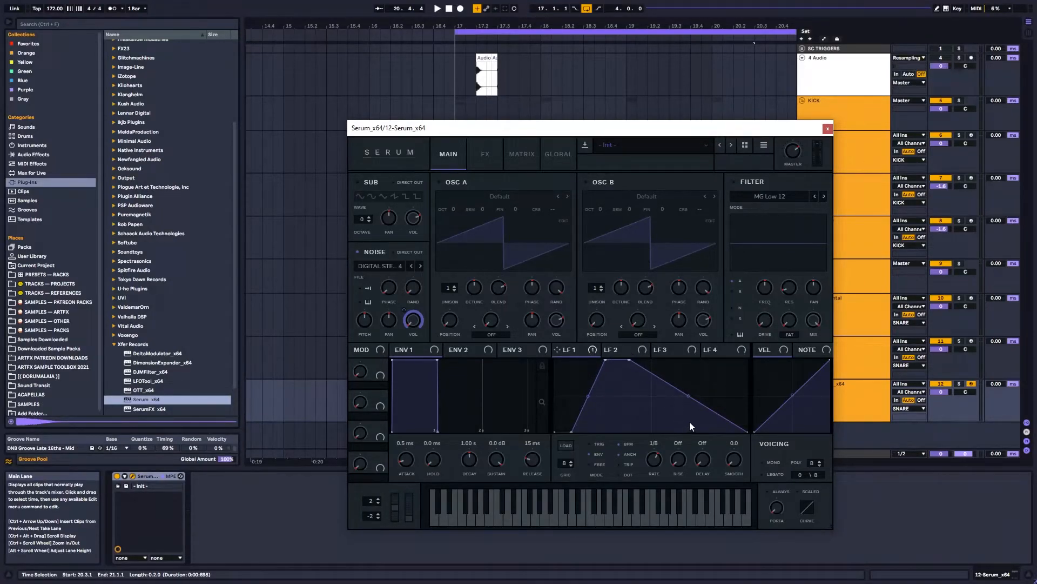
{"action": "double_click", "coordinate": [699, 432]}
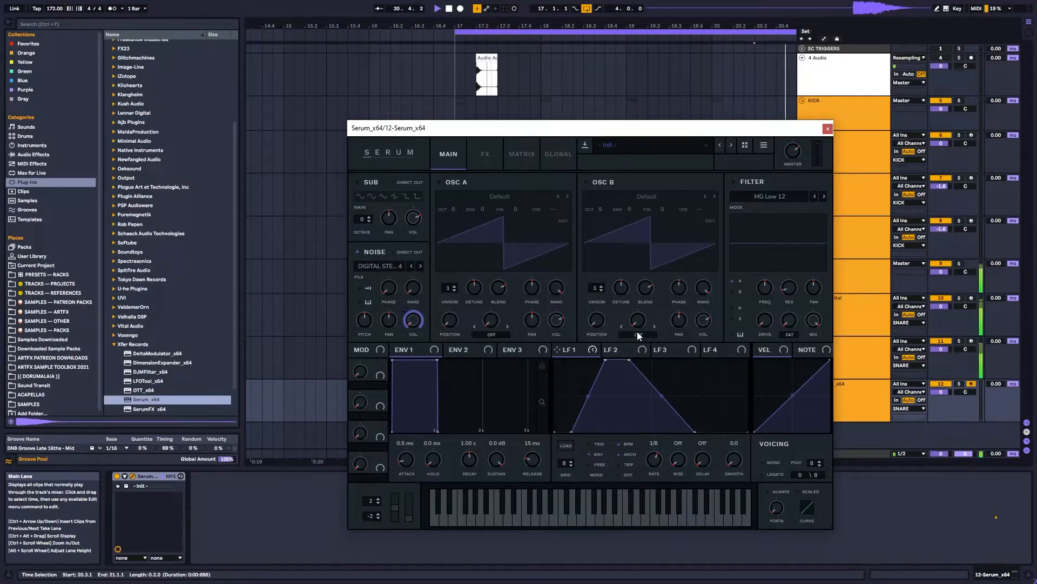
{"action": "left_click", "coordinate": [827, 129]}
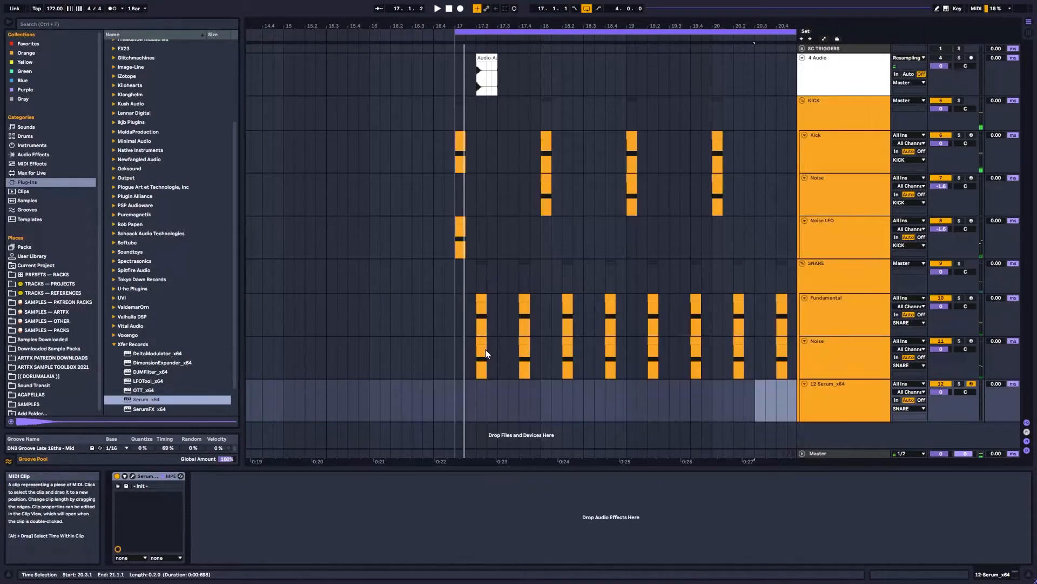
Copy the first snare's MIDI clip to the new Serum track and duplicate its half-bar section over the remaining snare hits up to bar 21
{"action": "left_click", "coordinate": [482, 395]}
{"action": "left_click_drag", "start_coordinate": [455, 25], "coordinate": [347, 12]}
{"action": "left_click", "coordinate": [381, 388]}
{"action": "left_click_drag", "start_coordinate": [382, 388], "coordinate": [353, 397]}
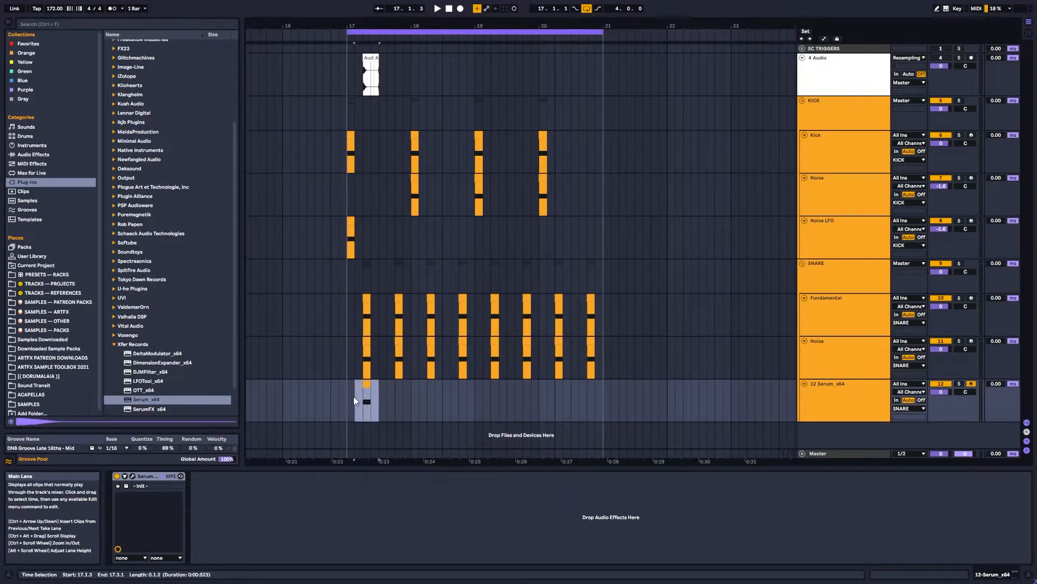
{"action": "key", "text": "ctrl+d"}
{"action": "key", "text": "ctrl+d"}
{"action": "key", "text": "ctrl+d"}
{"action": "key", "text": "ctrl+d"}
{"action": "key", "text": "ctrl+d"}
{"action": "key", "text": "ctrl+d"}
{"action": "key", "text": "ctrl+d"}
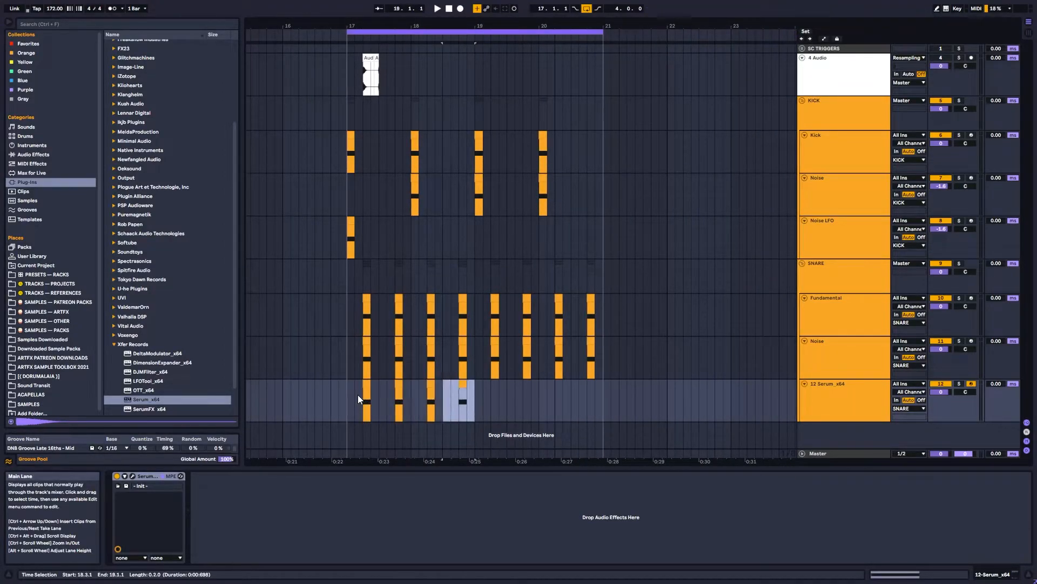
While playing the loop from bar 17, shift LFO 1's rise and plateau slightly earlier and curve its fall inward
{"action": "left_click", "coordinate": [351, 395]}
{"action": "key", "text": "space"}
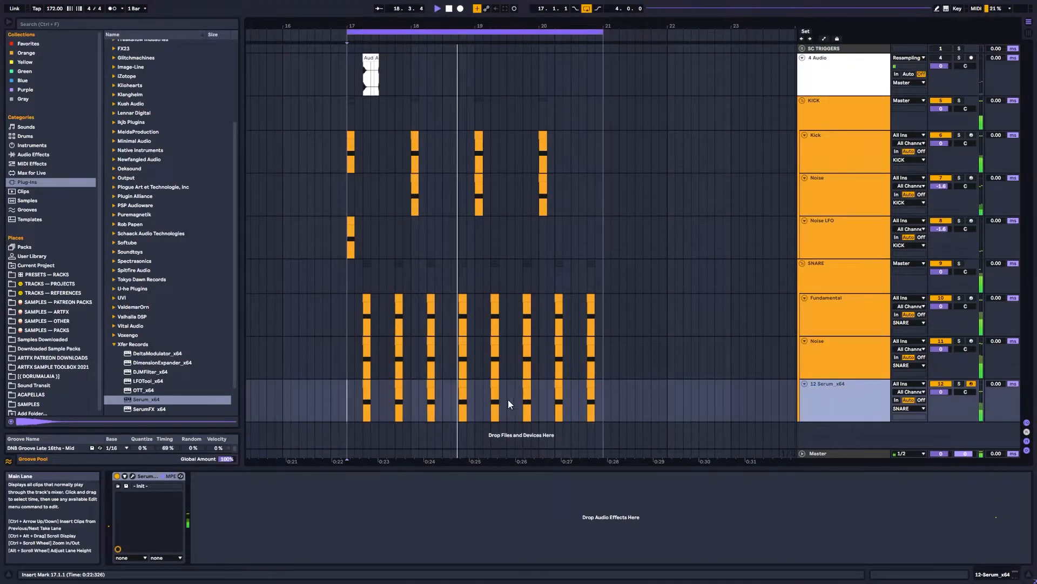
{"action": "left_click", "coordinate": [133, 476]}
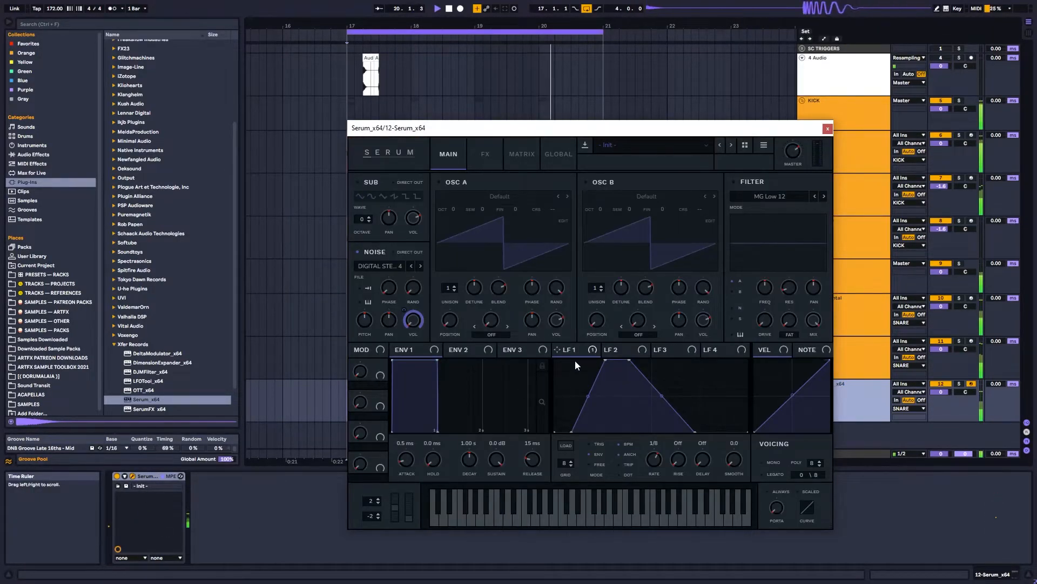
{"action": "mouse_move", "coordinate": [570, 430]}
{"action": "left_mouse_down"}
{"action": "mouse_move", "coordinate": [559, 436]}
{"action": "mouse_move", "coordinate": [568, 448]}
{"action": "left_mouse_up"}
{"action": "left_click_drag", "start_coordinate": [605, 365], "coordinate": [622, 349]}
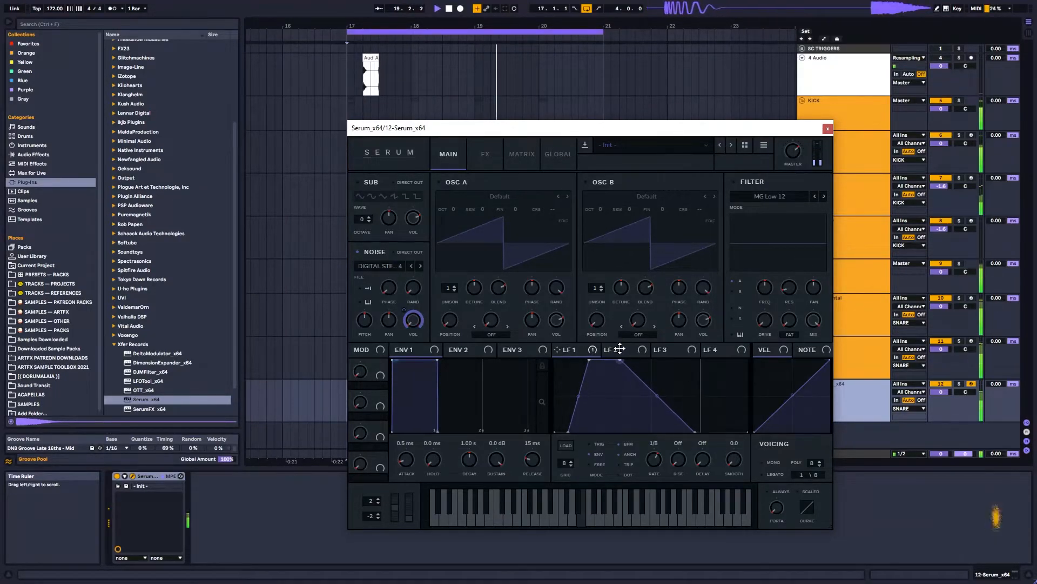
{"action": "left_click_drag", "start_coordinate": [658, 400], "coordinate": [657, 402]}
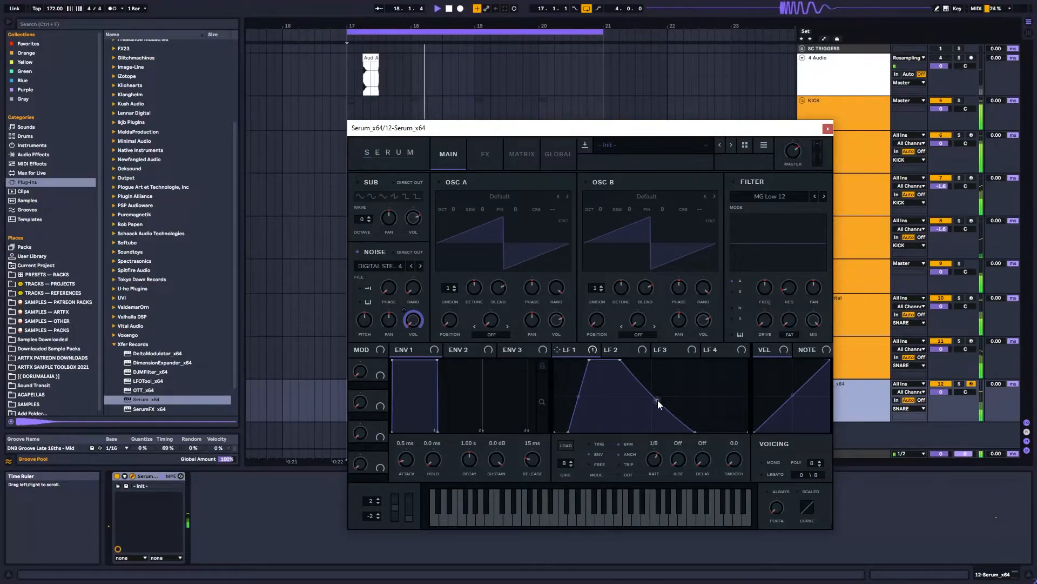
{"action": "left_click_drag", "start_coordinate": [697, 430], "coordinate": [699, 433]}
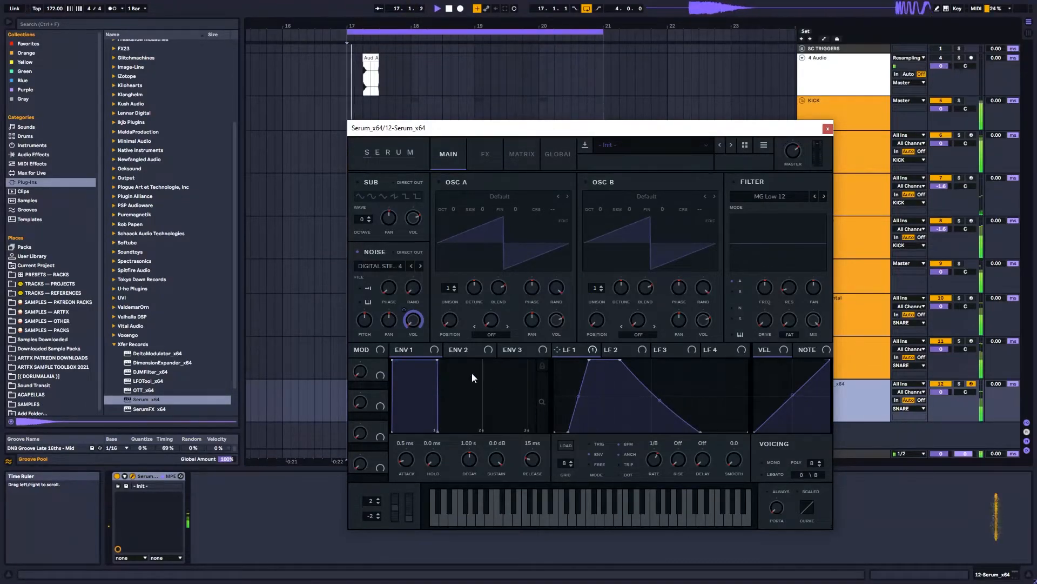
Adjust the pitch of Serum's noise oscillator slightly and audition it in the loop
{"action": "key", "text": "space"}
{"action": "mouse_move", "coordinate": [364, 321]}
{"action": "left_click_drag", "start_coordinate": [364, 321], "coordinate": [363, 319]}
{"action": "key", "text": "space"}
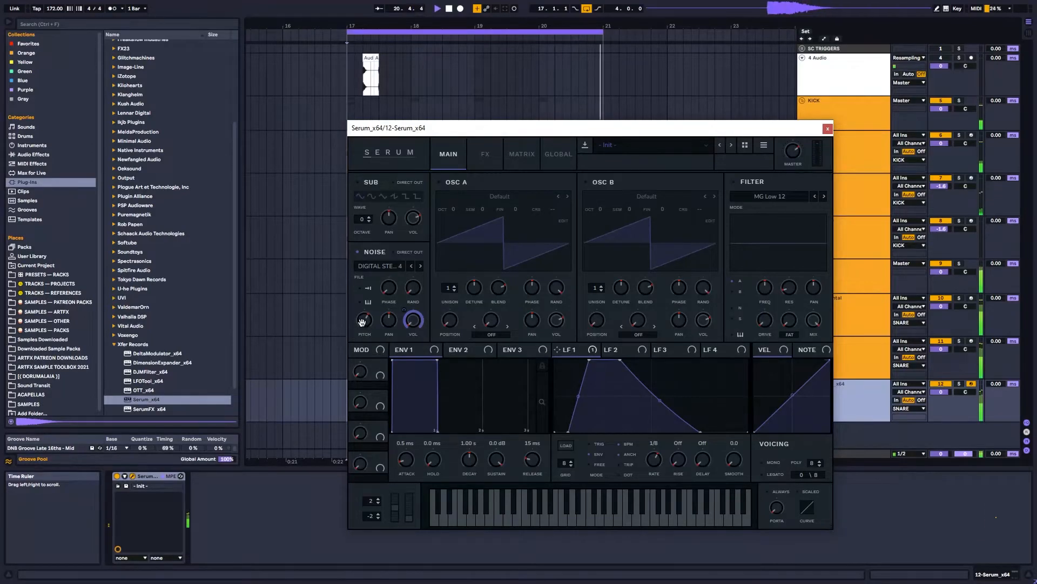
{"action": "key", "text": "space"}
Set Serum's filter to High 18, route the noise oscillator through it and audition the loop
{"action": "left_click", "coordinate": [778, 195]}
{"action": "mouse_move", "coordinate": [765, 209]}
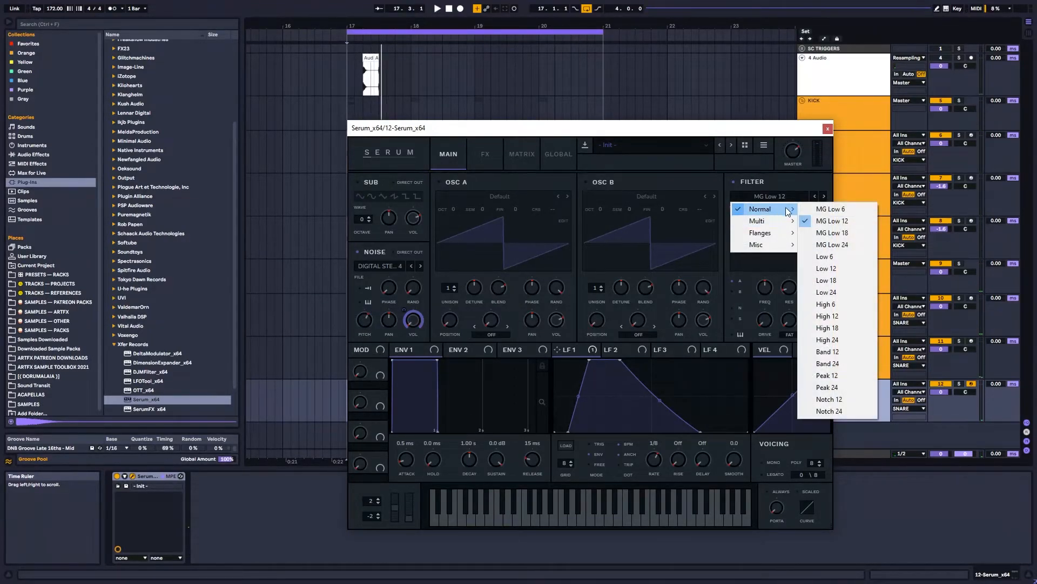
{"action": "left_click", "coordinate": [838, 328]}
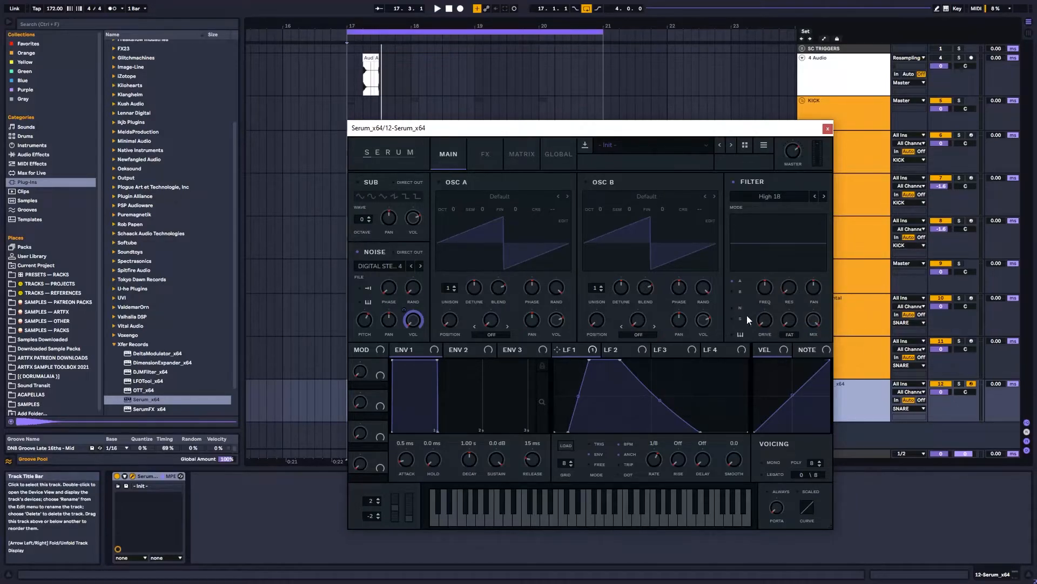
{"action": "key", "text": "space"}
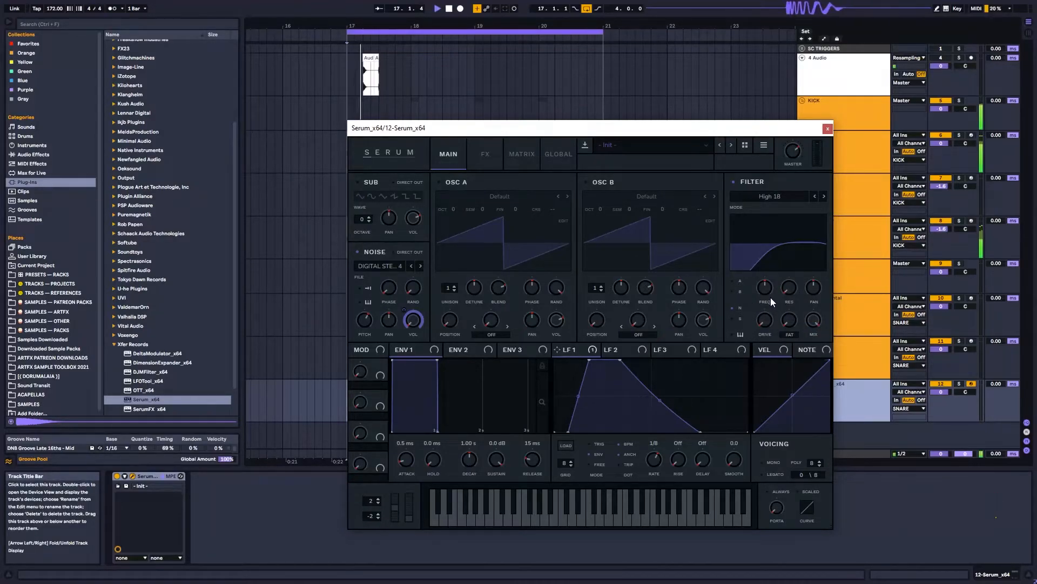
{"action": "mouse_move", "coordinate": [769, 290]}
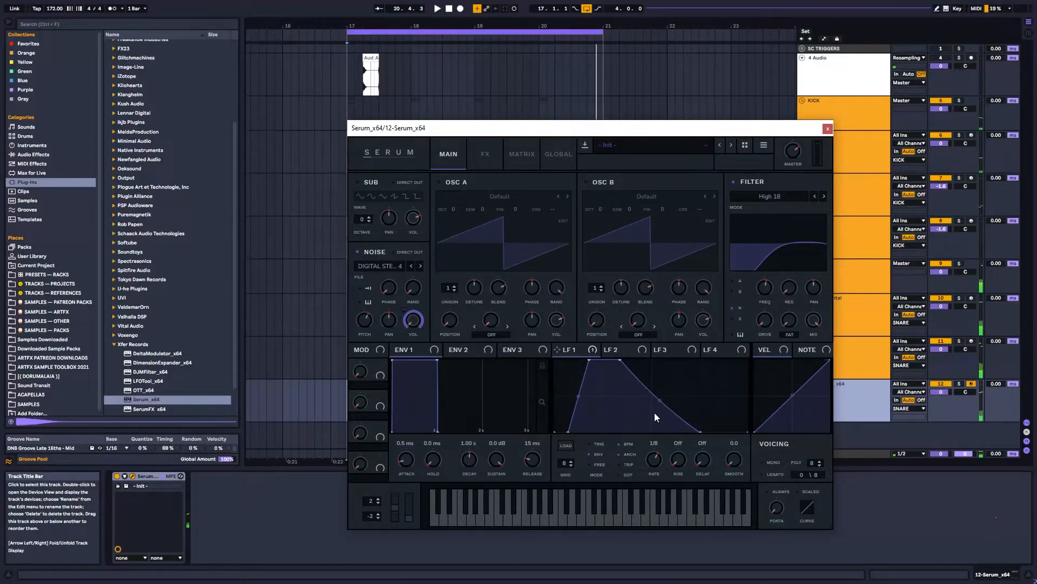
Modulate the noise pitch by -15 with LFO 2 at a 1/8 rate, shaped as a rising ramp, and audition it
{"action": "left_click", "coordinate": [608, 353]}
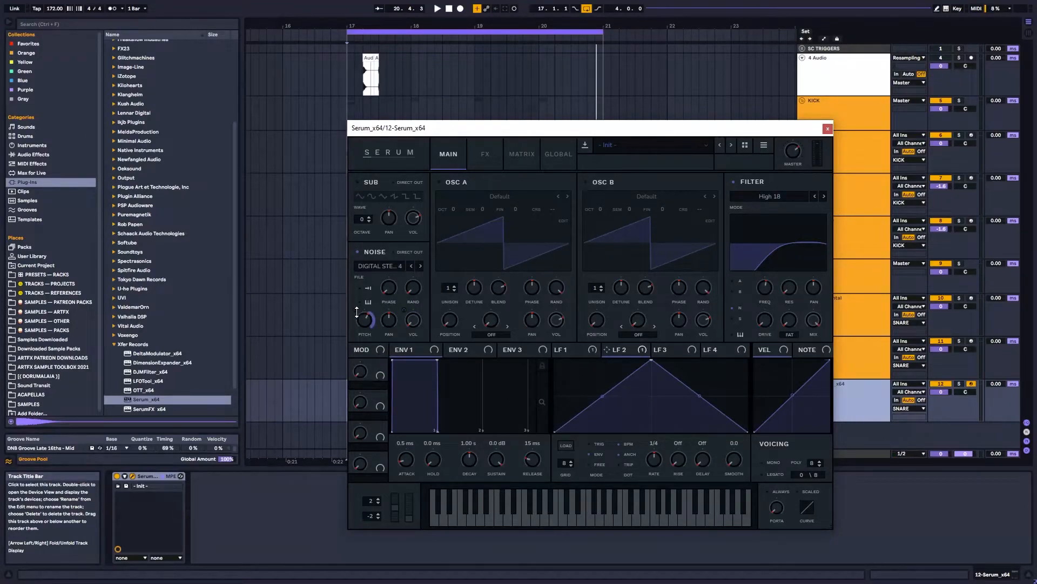
{"action": "left_click_drag", "start_coordinate": [357, 312], "coordinate": [354, 321]}
{"action": "left_click_drag", "start_coordinate": [651, 360], "coordinate": [749, 359]}
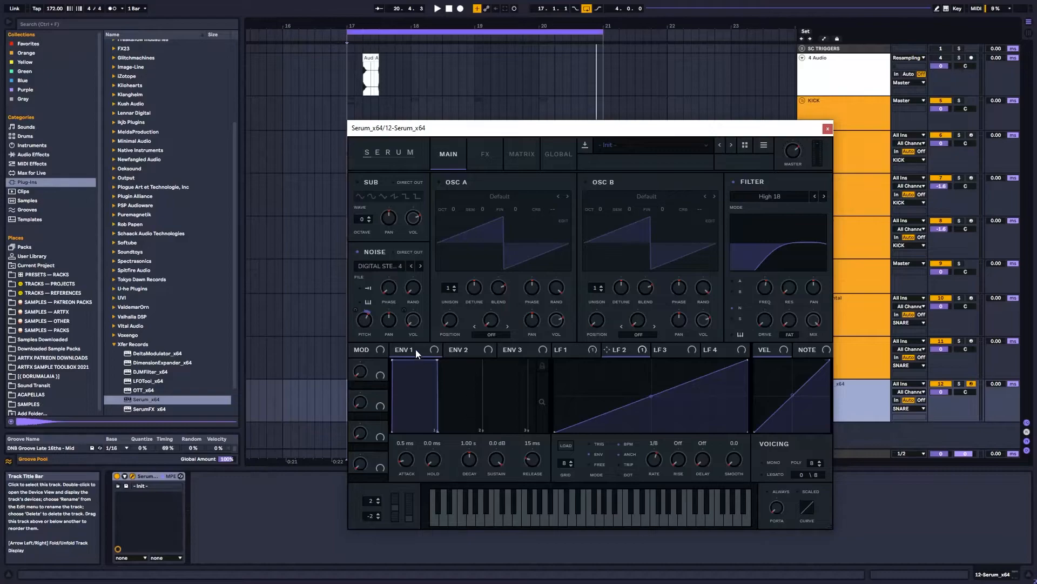
{"action": "mouse_move", "coordinate": [355, 311]}
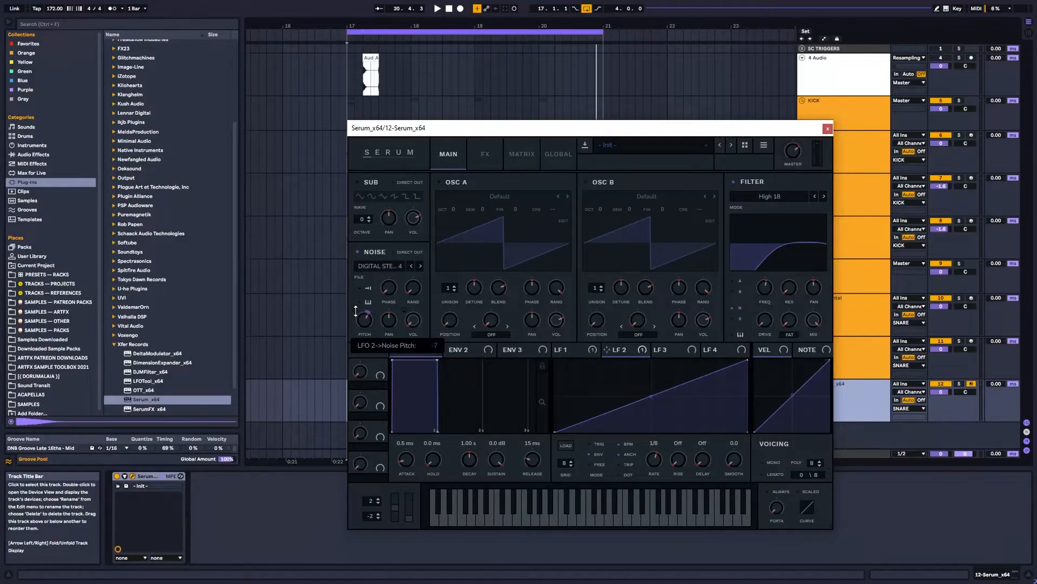
{"action": "key", "text": "space"}
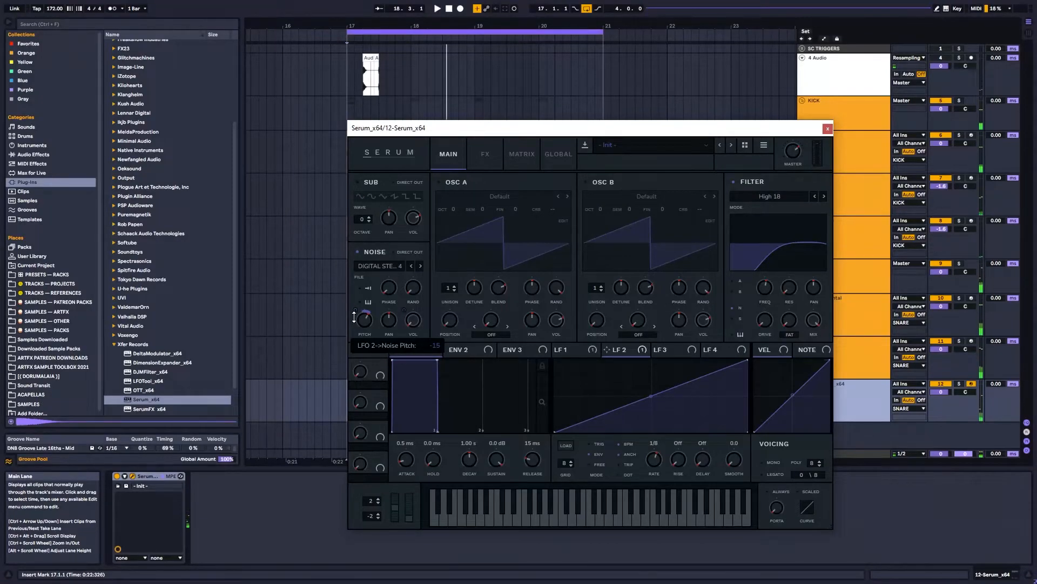
Add an LFO 2 point so the ramp peaks shortly before the end, curve the rise inward and audition the loop
{"action": "double_click", "coordinate": [666, 378]}
{"action": "left_click_drag", "start_coordinate": [666, 378], "coordinate": [655, 346]}
{"action": "key", "text": "space"}
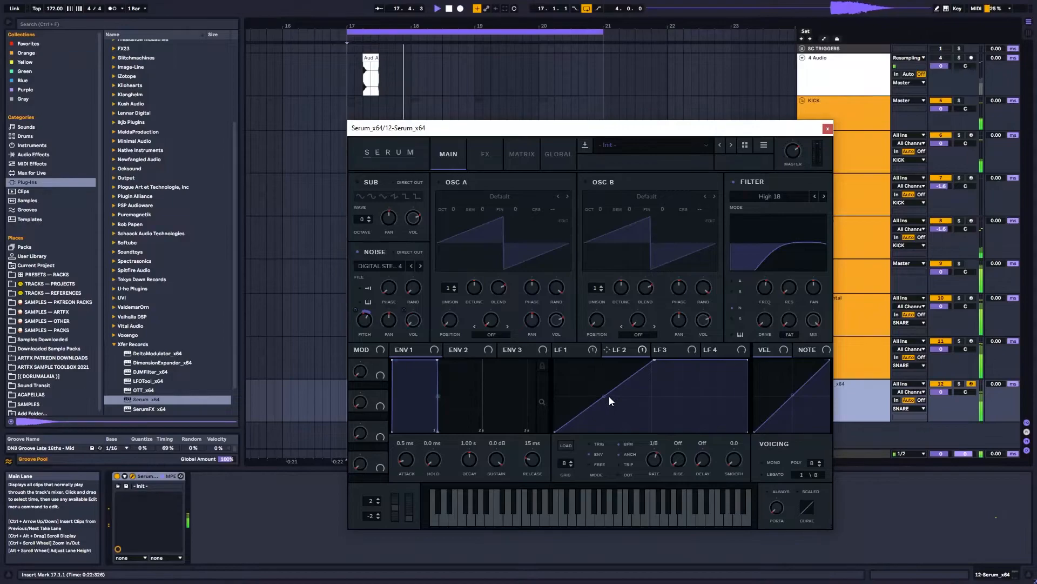
{"action": "left_click_drag", "start_coordinate": [655, 359], "coordinate": [716, 348]}
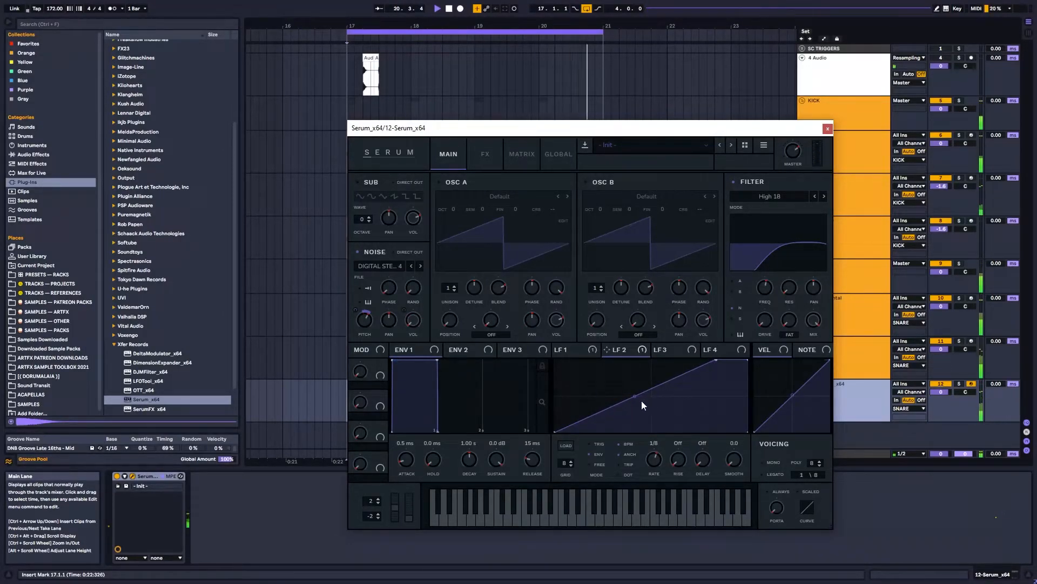
{"action": "left_click_drag", "start_coordinate": [634, 396], "coordinate": [635, 405]}
{"action": "key", "text": "space"}
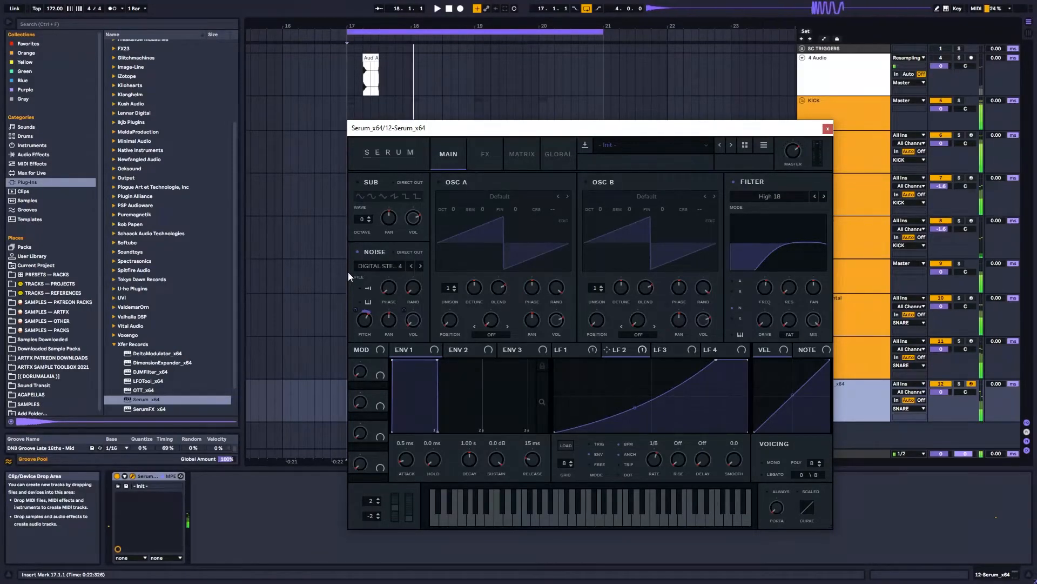
{"action": "key", "text": "space"}
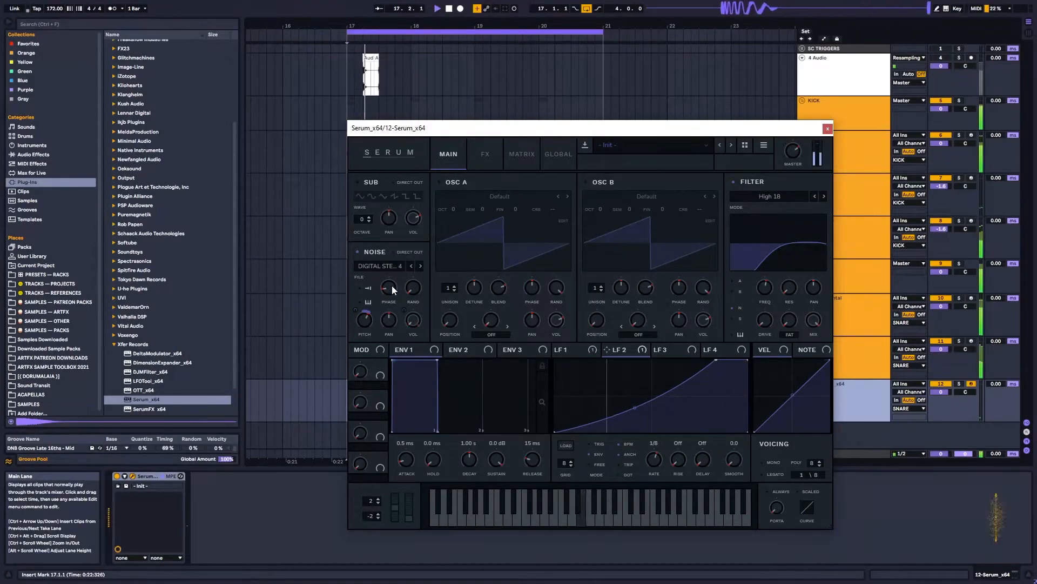
Adjust the noise oscillator's phase and modulate the High 18 filter's cutoff with LFO 2, auditioning the loop while setting the modulation depth
{"action": "left_click_drag", "start_coordinate": [391, 289], "coordinate": [397, 272]}
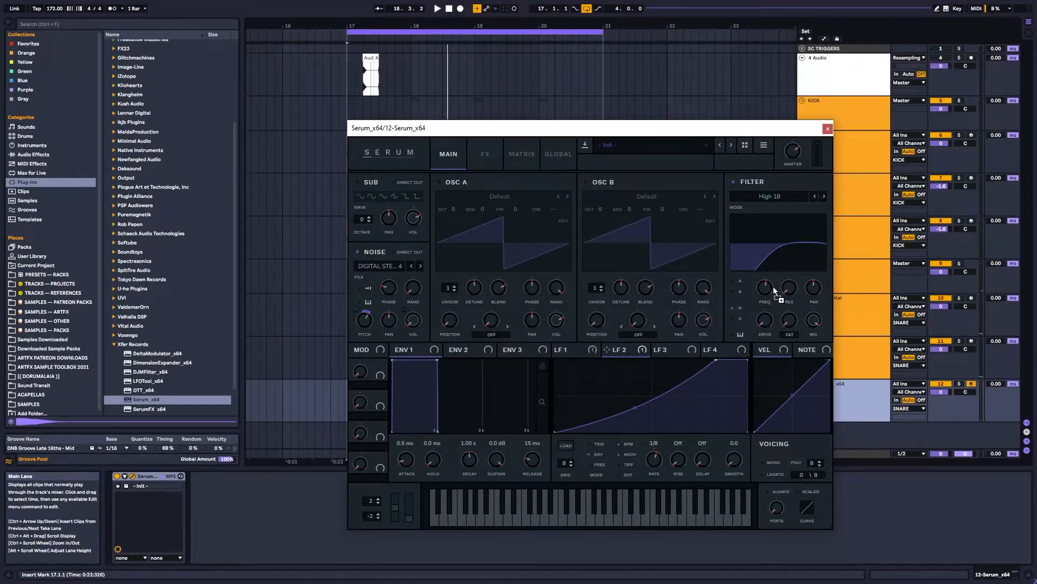
{"action": "left_click_drag", "start_coordinate": [764, 284], "coordinate": [747, 299]}
{"action": "key", "text": "space"}
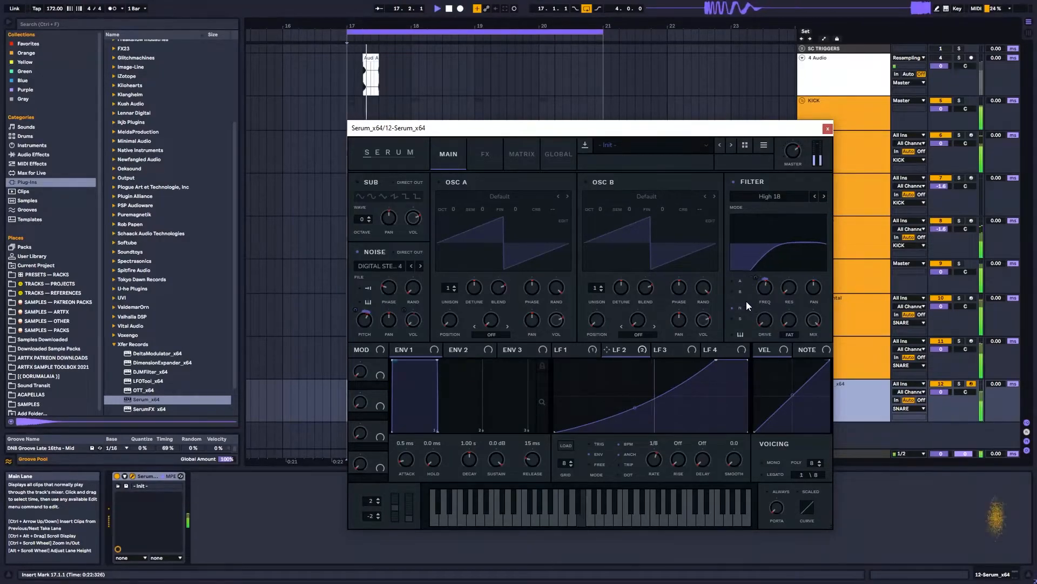
{"action": "mouse_move", "coordinate": [755, 276]}
{"action": "left_mouse_down"}
{"action": "mouse_move", "coordinate": [755, 265]}
{"action": "mouse_move", "coordinate": [753, 277]}
{"action": "left_mouse_up"}
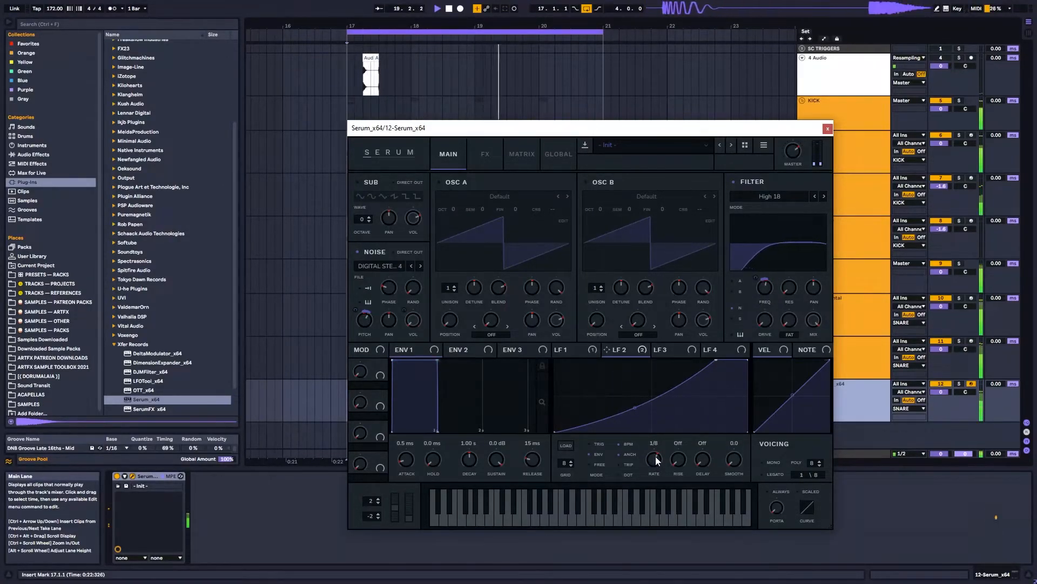
Turn off tempo sync for LFO 2 and set its rate to 7.4 Hz
{"action": "left_click", "coordinate": [624, 464]}
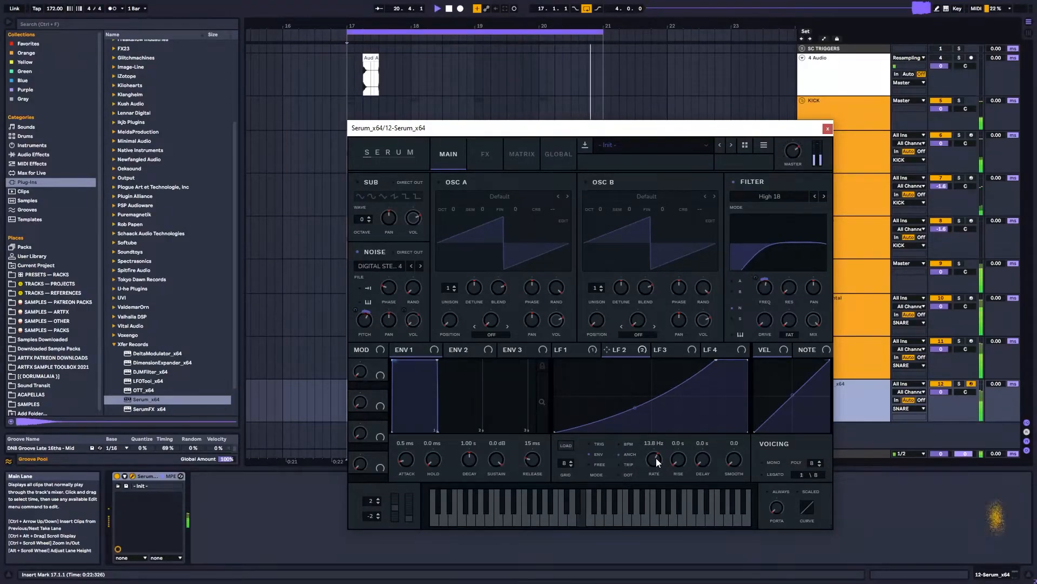
{"action": "left_click_drag", "start_coordinate": [653, 464], "coordinate": [652, 465]}
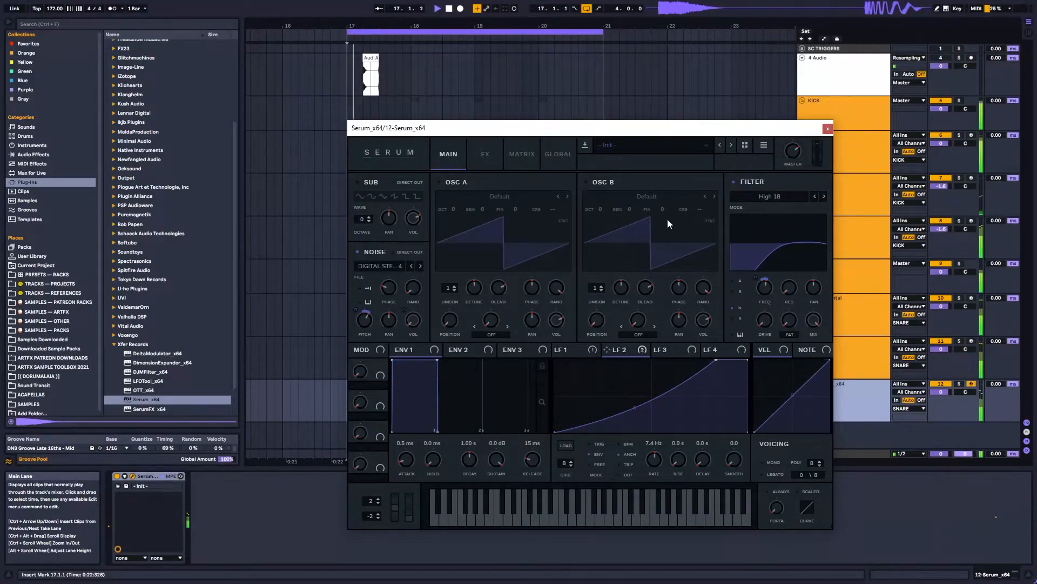
Add an MG Low 6 filter to Serum's effects and modulate its cutoff with LFO 2
{"action": "left_click", "coordinate": [487, 149]}
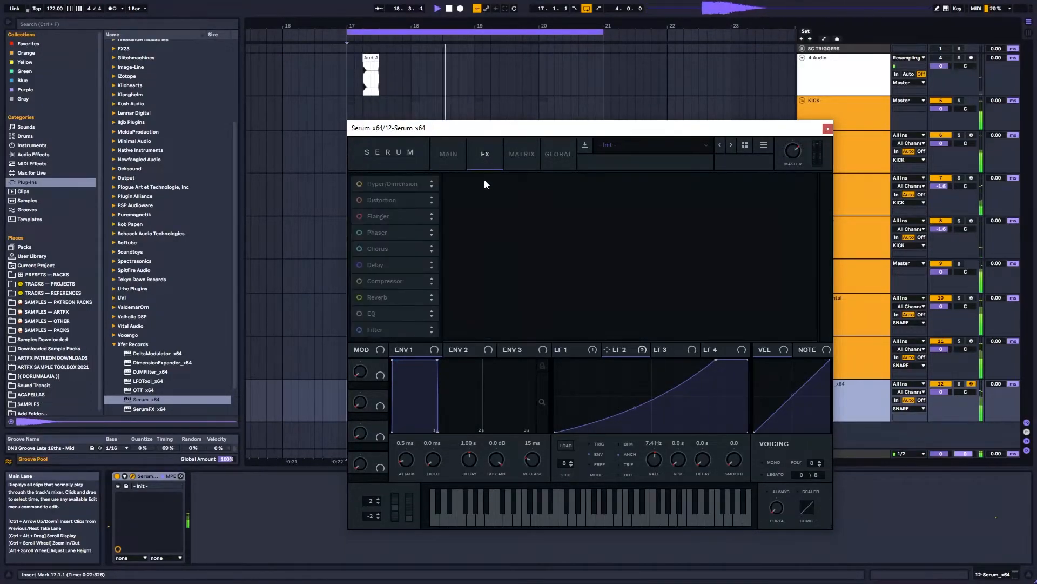
{"action": "left_click", "coordinate": [359, 329]}
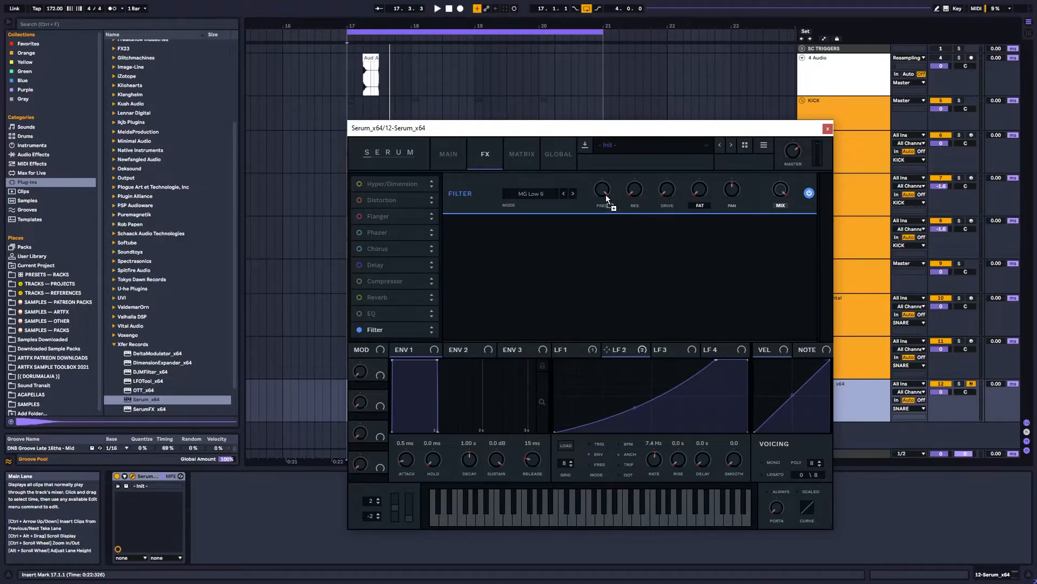
{"action": "mouse_move", "coordinate": [596, 178]}
{"action": "left_mouse_down"}
{"action": "mouse_move", "coordinate": [591, 190]}
{"action": "mouse_move", "coordinate": [594, 175]}
{"action": "left_mouse_up"}
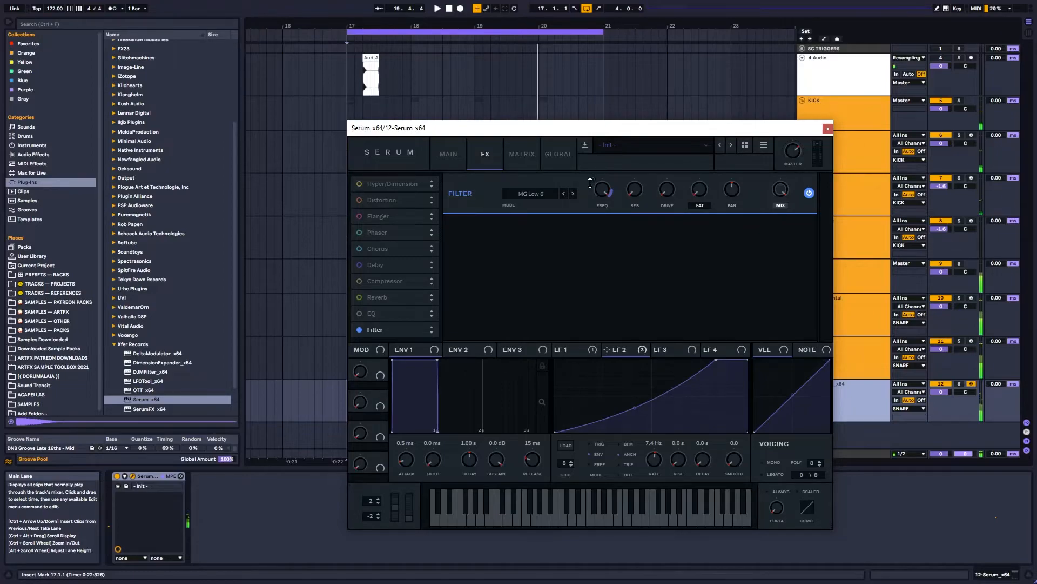
Solo the Serum layer during playback and move the Filter effect to the start of Serum's effects chain
{"action": "left_click", "coordinate": [959, 384]}
{"action": "key", "text": "space"}
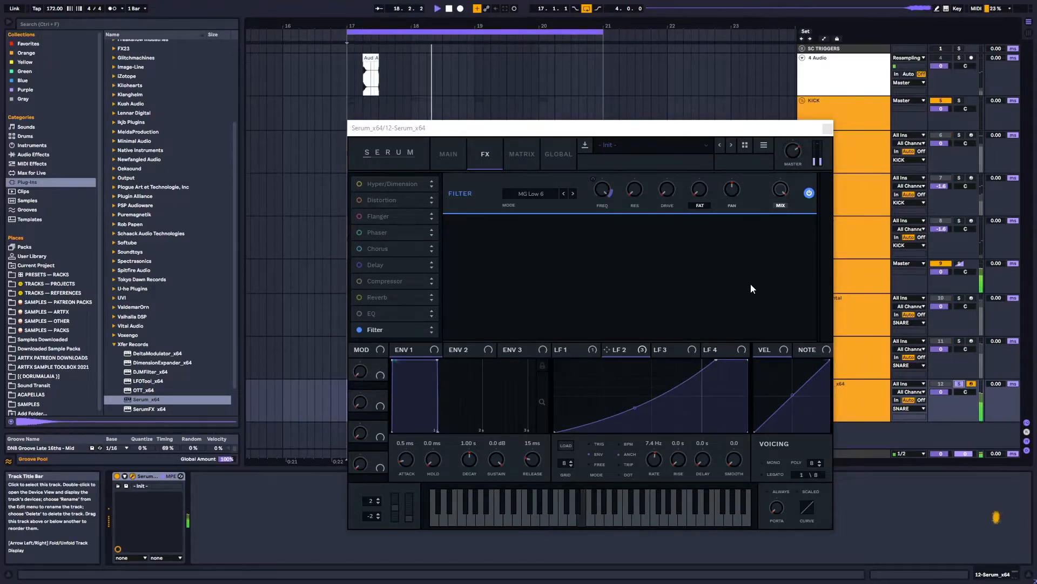
{"action": "left_click_drag", "start_coordinate": [380, 330], "coordinate": [395, 176]}
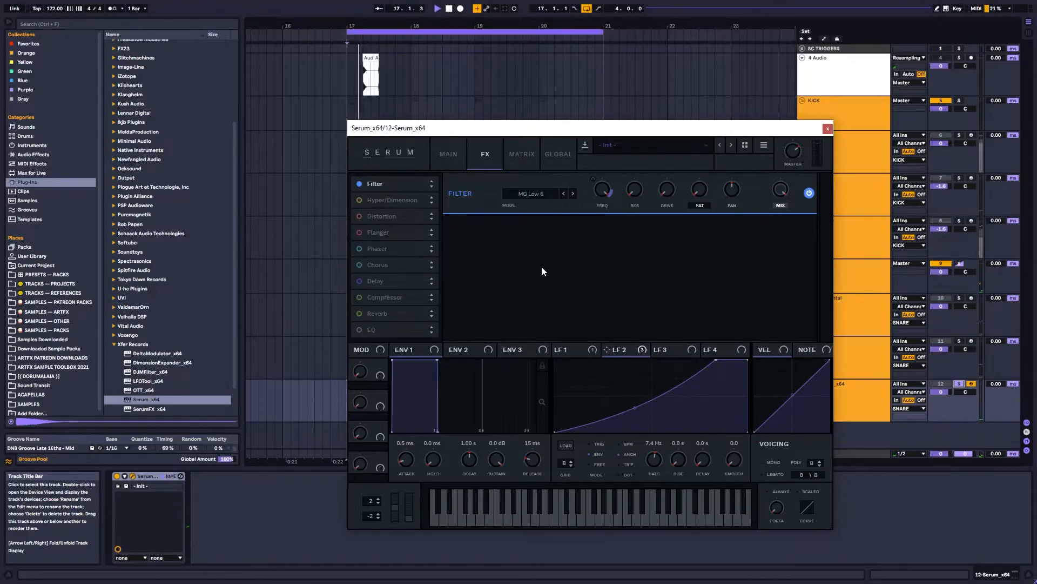
{"action": "left_click", "coordinate": [670, 351]}
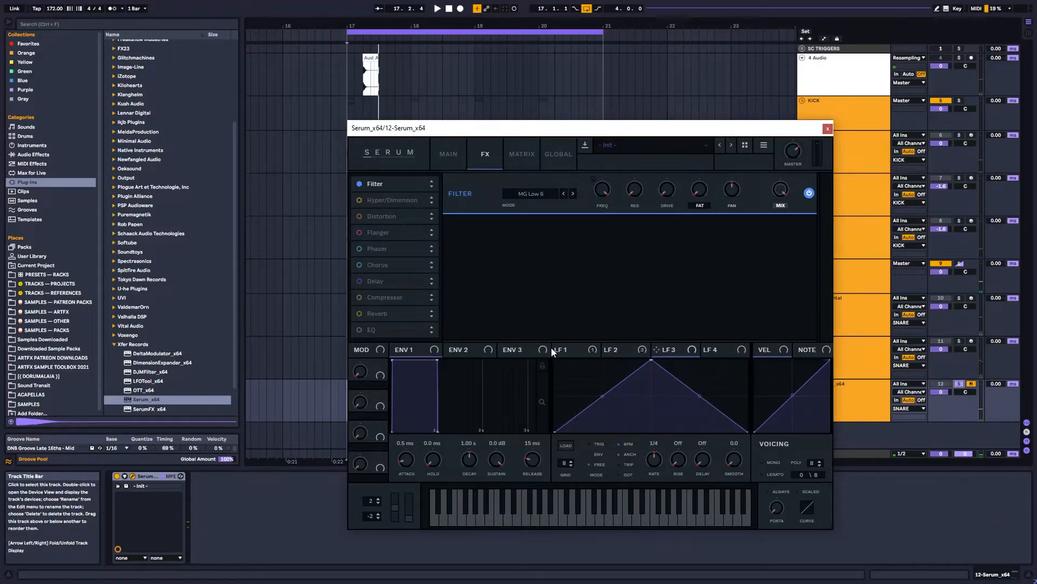
{"action": "left_click", "coordinate": [455, 153]}
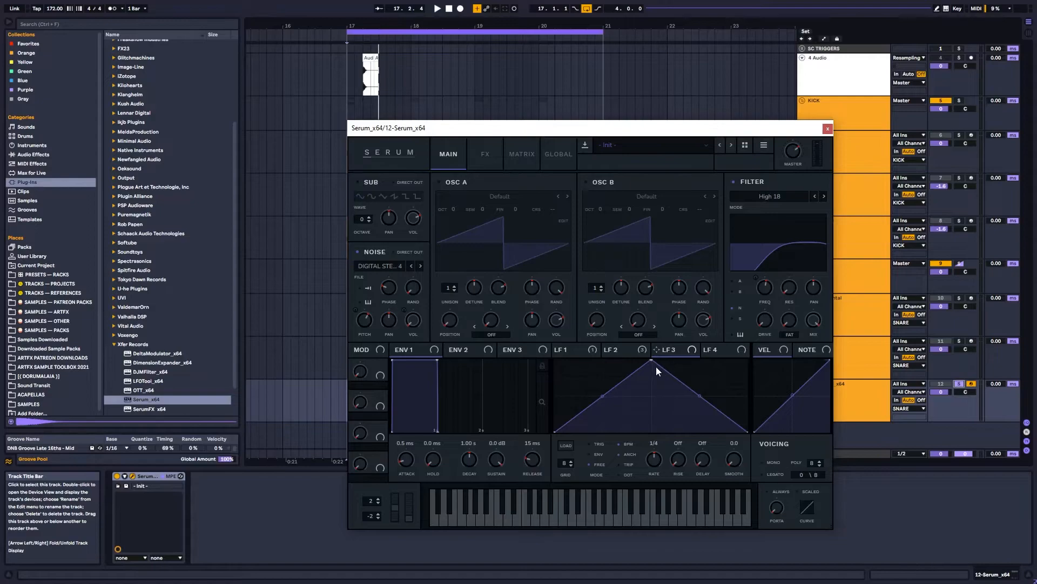
{"action": "left_click", "coordinate": [581, 352]}
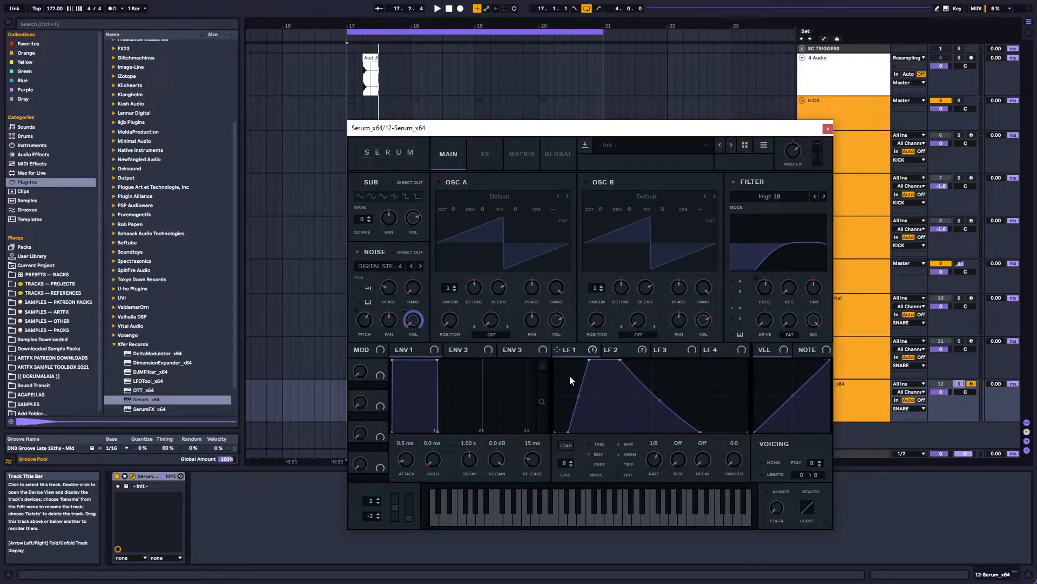
{"action": "left_click", "coordinate": [670, 351]}
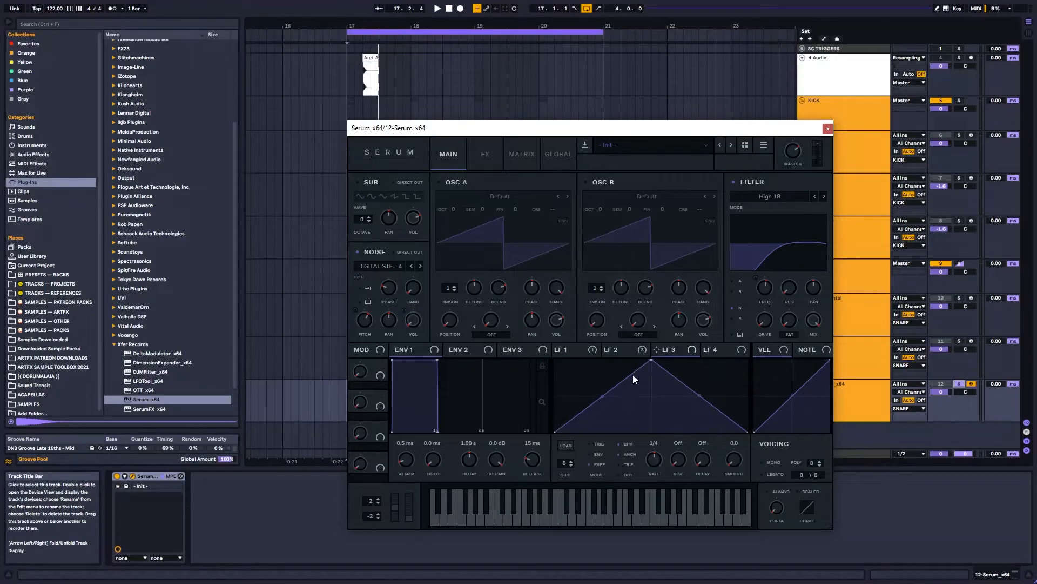
Add an EQ to Serum's effects, boost its high band gently and adjust that band's frequency while auditioning the layer
{"action": "left_click", "coordinate": [486, 155]}
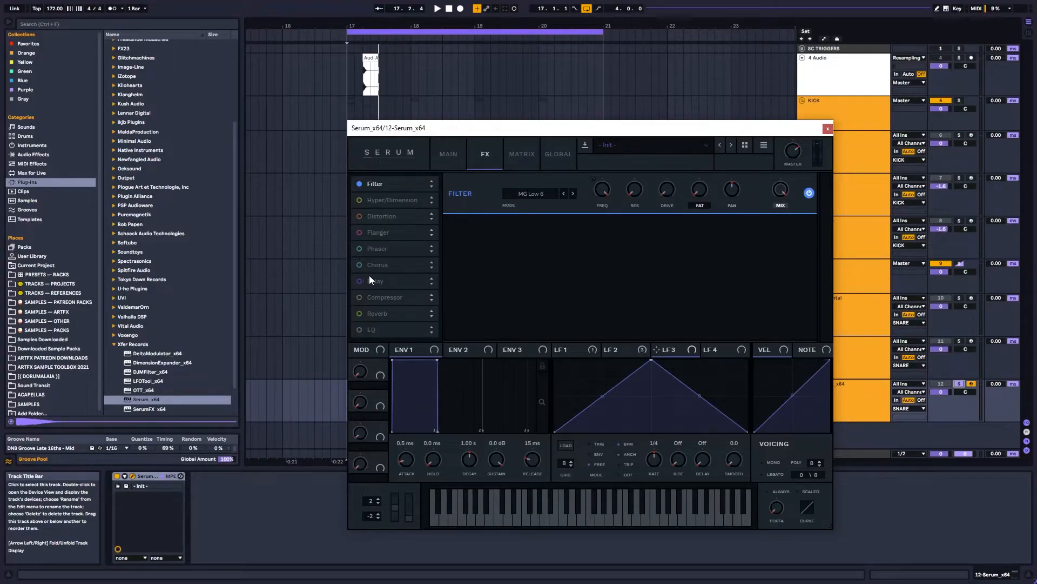
{"action": "left_click", "coordinate": [369, 330]}
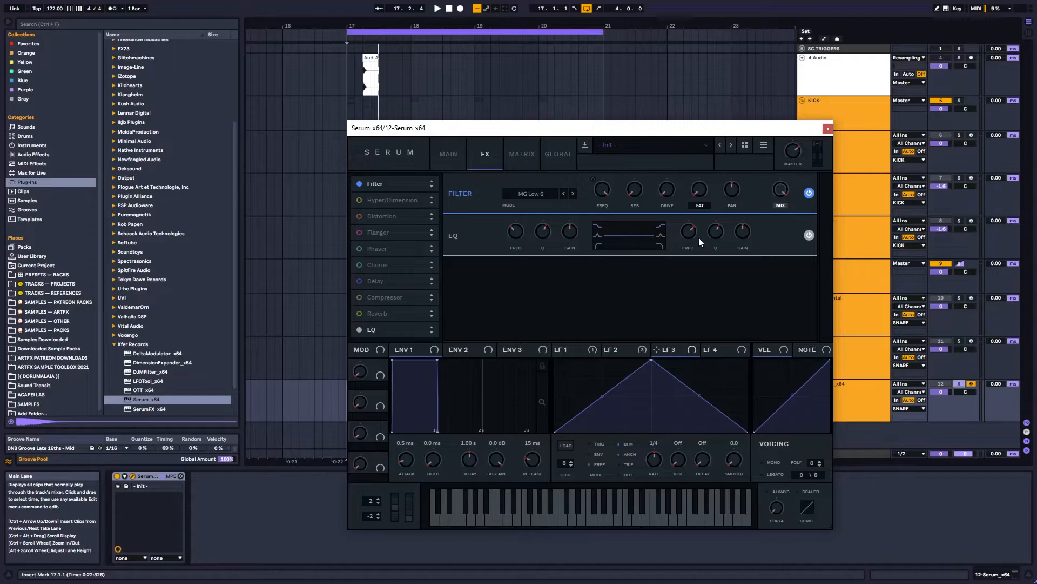
{"action": "mouse_move", "coordinate": [741, 237]}
{"action": "left_mouse_down"}
{"action": "mouse_move", "coordinate": [750, 224]}
{"action": "mouse_move", "coordinate": [747, 231]}
{"action": "left_mouse_up"}
{"action": "key", "text": "space"}
{"action": "key", "text": "space"}
{"action": "key", "text": "space"}
{"action": "key", "text": "space"}
{"action": "key", "text": "space"}
{"action": "key", "text": "space"}
{"action": "key", "text": "space"}
{"action": "left_click_drag", "start_coordinate": [714, 257], "coordinate": [698, 225]}
{"action": "key", "text": "space"}
{"action": "key", "text": "space"}
{"action": "key", "text": "space"}
{"action": "key", "text": "space"}
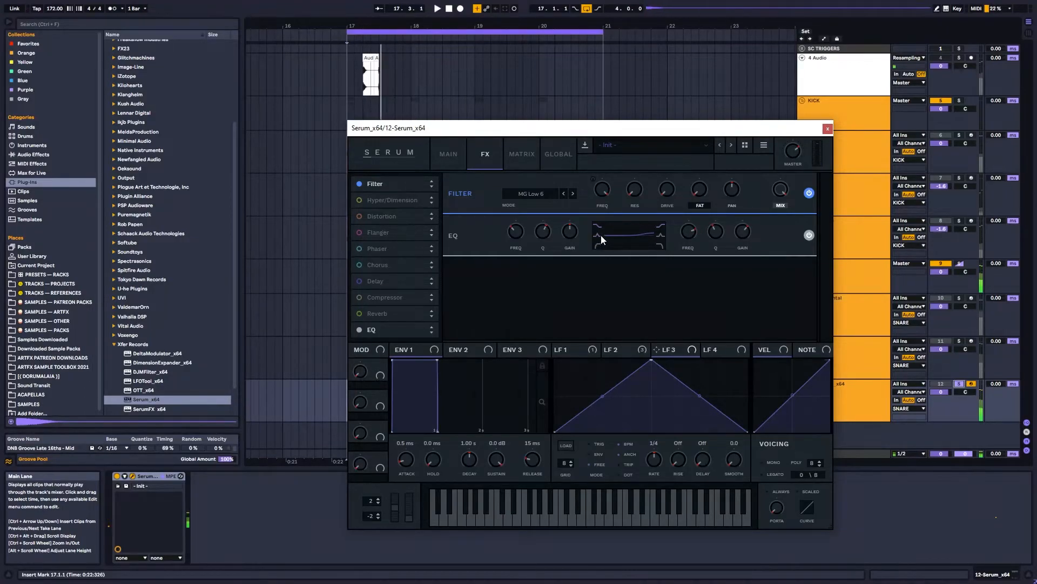
Shape the EQ's low band into a bell cut and tune its frequency while auditioning the layer
{"action": "left_click_drag", "start_coordinate": [576, 230], "coordinate": [572, 255]}
{"action": "mouse_move", "coordinate": [513, 233]}
{"action": "left_mouse_down"}
{"action": "mouse_move", "coordinate": [508, 257]}
{"action": "mouse_move", "coordinate": [530, 224]}
{"action": "mouse_move", "coordinate": [521, 238]}
{"action": "left_mouse_up"}
{"action": "key", "text": "space"}
{"action": "key", "text": "space"}
{"action": "key", "text": "space"}
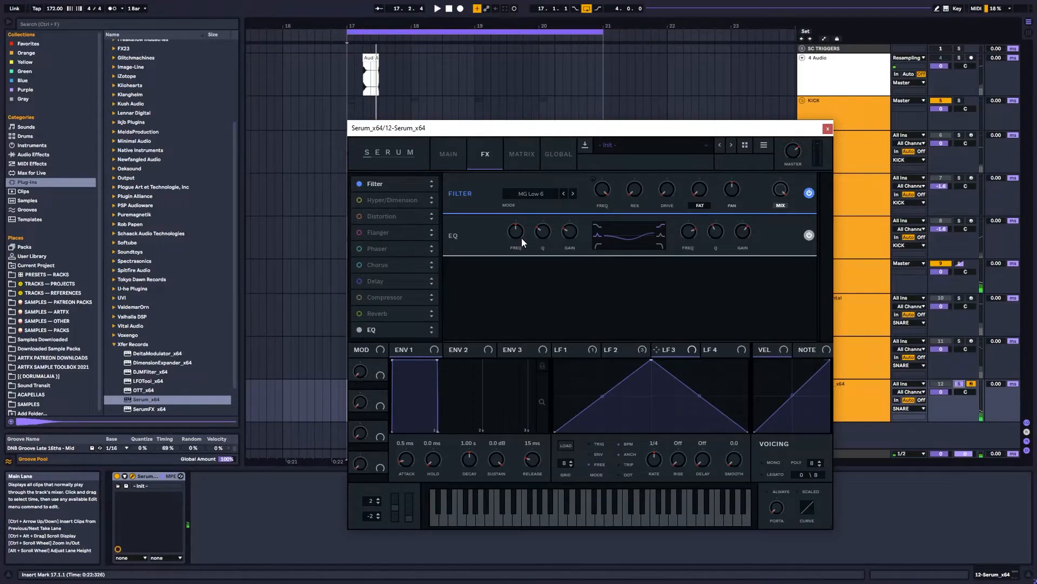
{"action": "mouse_move", "coordinate": [519, 229]}
{"action": "left_mouse_down"}
{"action": "mouse_move", "coordinate": [516, 253]}
{"action": "mouse_move", "coordinate": [513, 227]}
{"action": "left_mouse_up"}
{"action": "key", "text": "space"}
{"action": "key", "text": "space"}
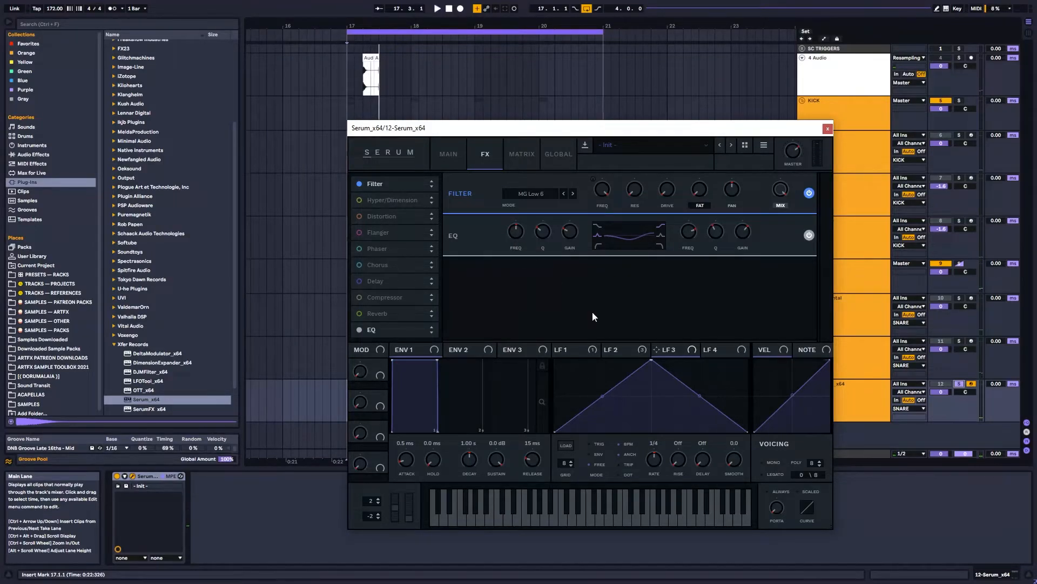
Modulate the EQ's low band frequency with LFO 2 and audition the result
{"action": "left_click", "coordinate": [616, 353]}
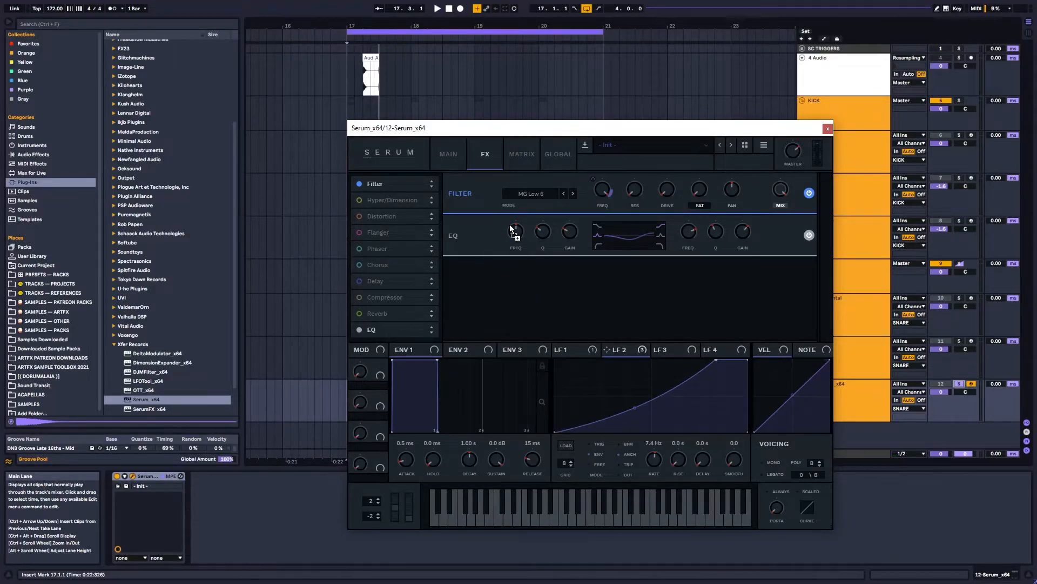
{"action": "left_click_drag", "start_coordinate": [505, 225], "coordinate": [508, 227]}
{"action": "key", "text": "space"}
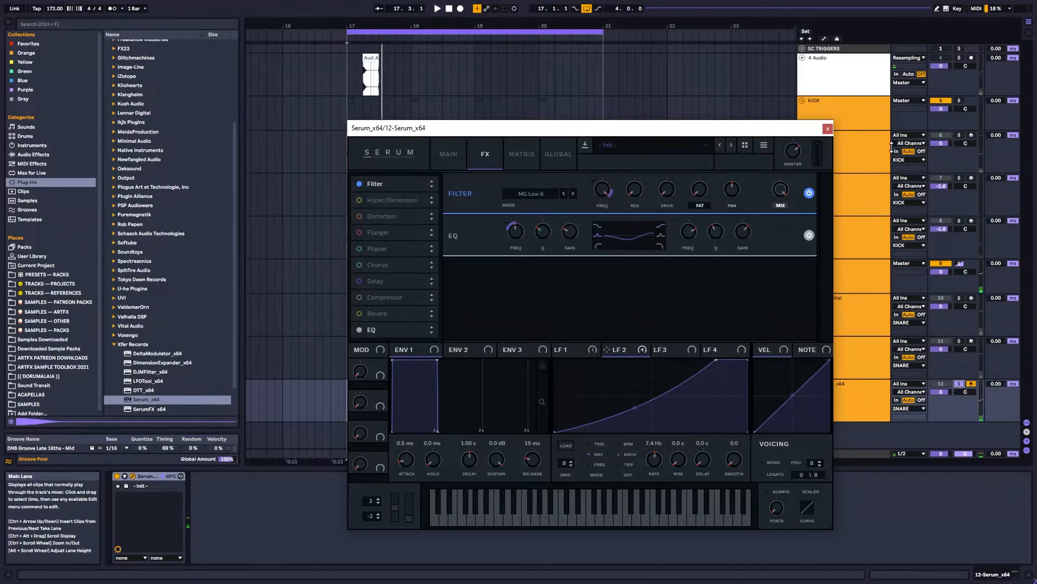
Hide the plug-in window and compare the looped snare group with and without the Serum layer
{"action": "key", "text": "ctrl+alt+p"}
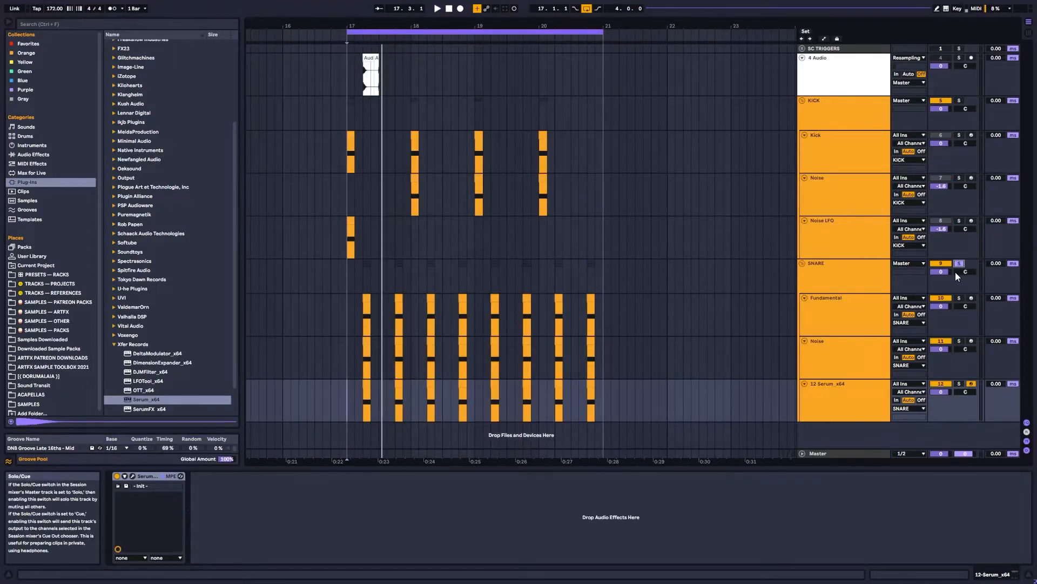
{"action": "left_click", "coordinate": [378, 281]}
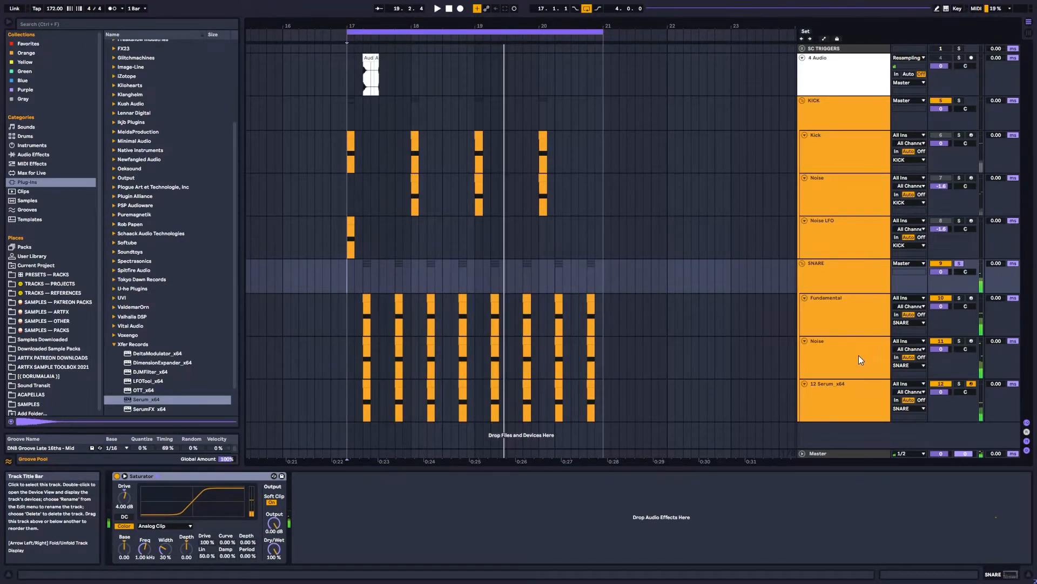
{"action": "left_click", "coordinate": [847, 391]}
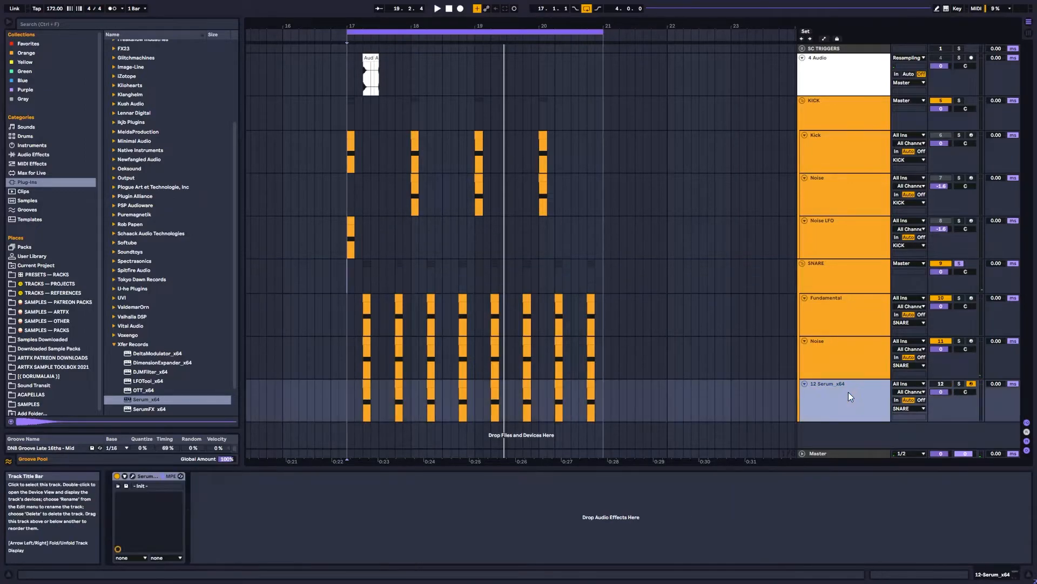
{"action": "key", "text": "space"}
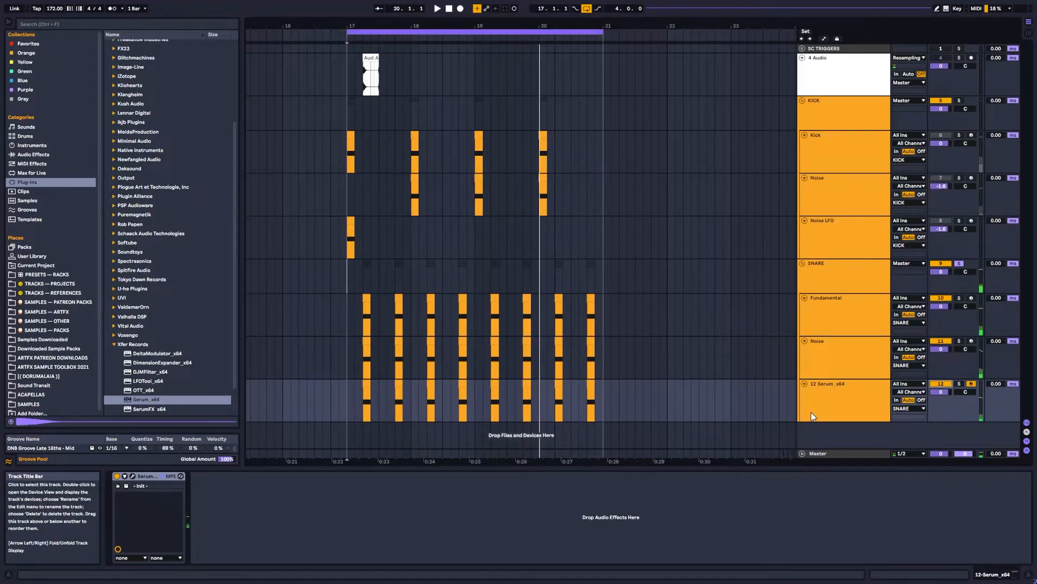
Rename the snare's Noise track to Resonance and the Serum track below it to Noise Splash
{"action": "left_click", "coordinate": [834, 393]}
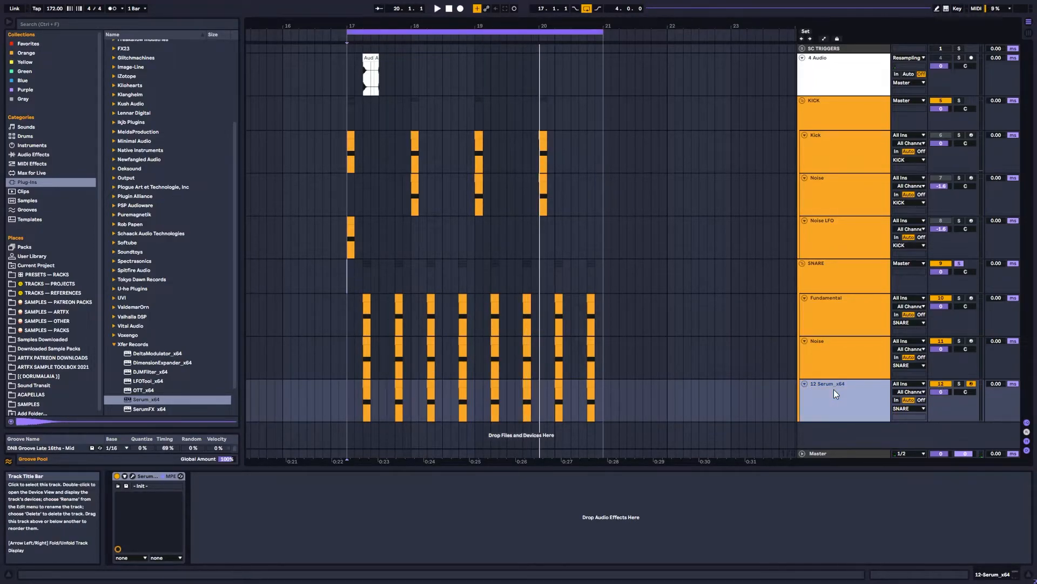
{"action": "left_click", "coordinate": [838, 359]}
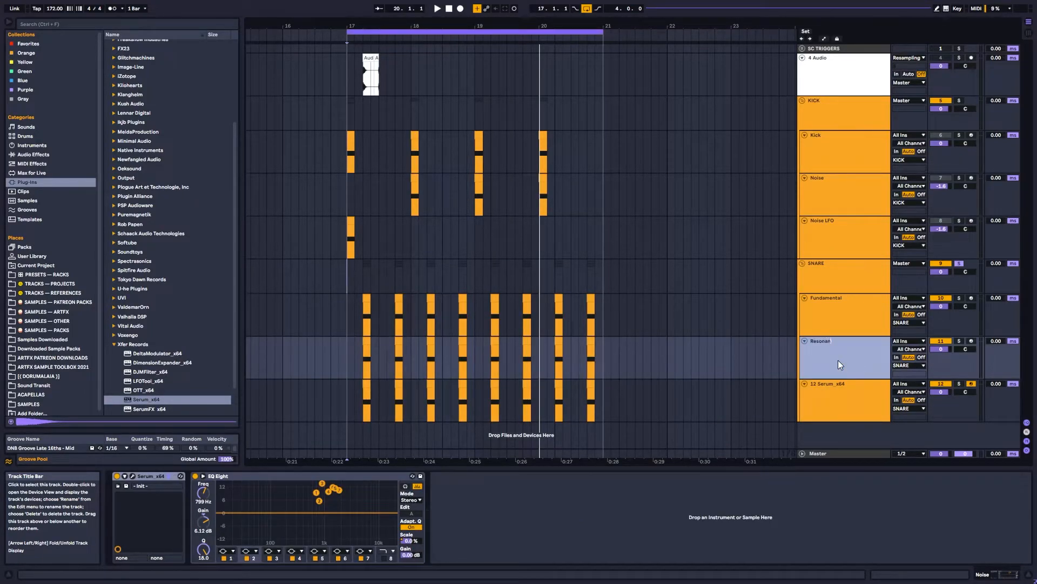
{"action": "key", "text": "Down"}
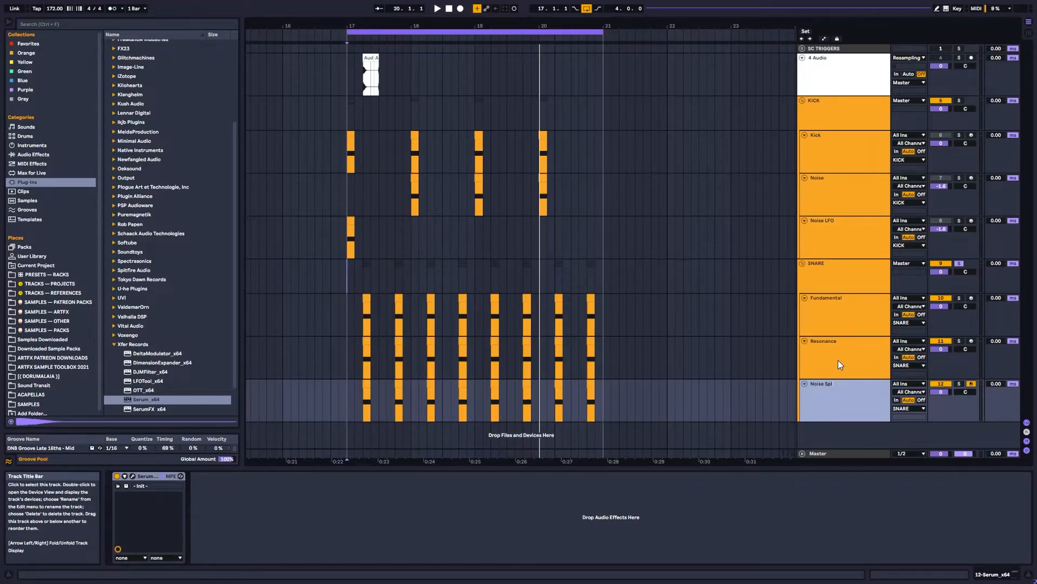
Insert Native Instruments Transient Master on the SNARE group ahead of the Saturator
{"action": "left_click", "coordinate": [844, 284]}
{"action": "key", "text": "space"}
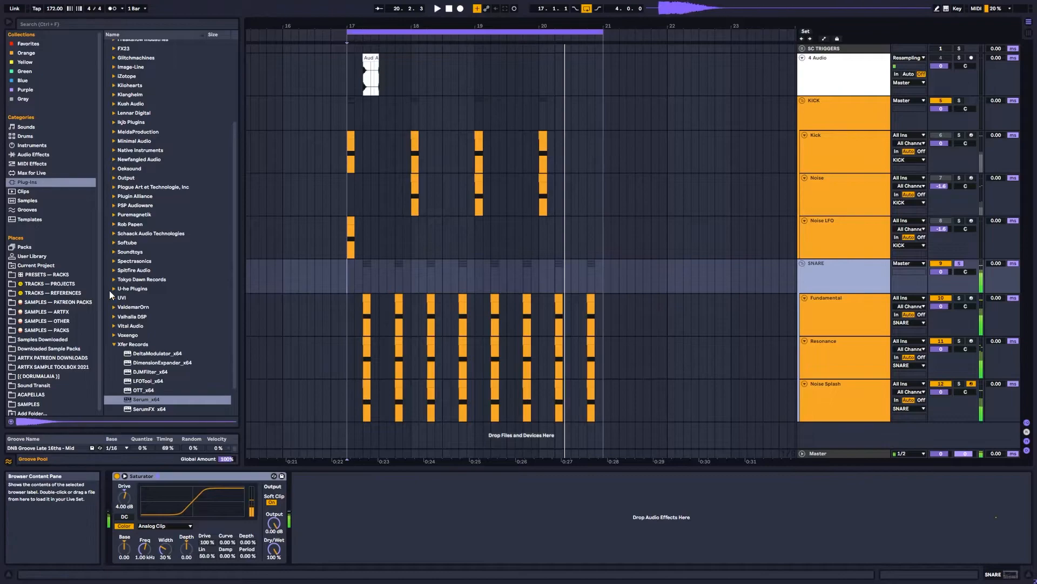
{"action": "scroll", "coordinate": [115, 244], "scroll_direction": "up", "scroll_amount": 4}
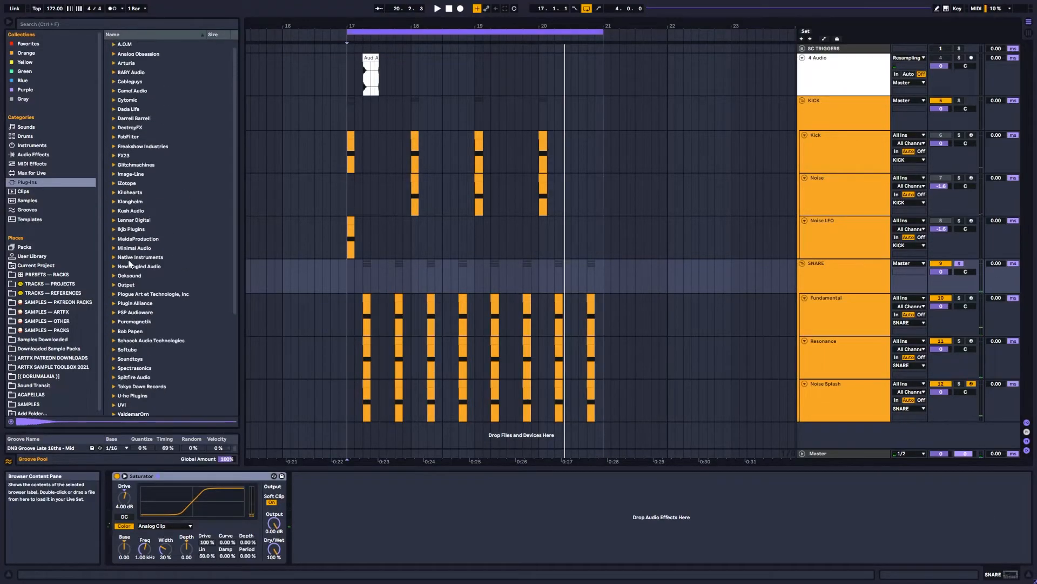
{"action": "left_click", "coordinate": [114, 258]}
{"action": "scroll", "coordinate": [172, 385], "scroll_direction": "down", "scroll_amount": 3}
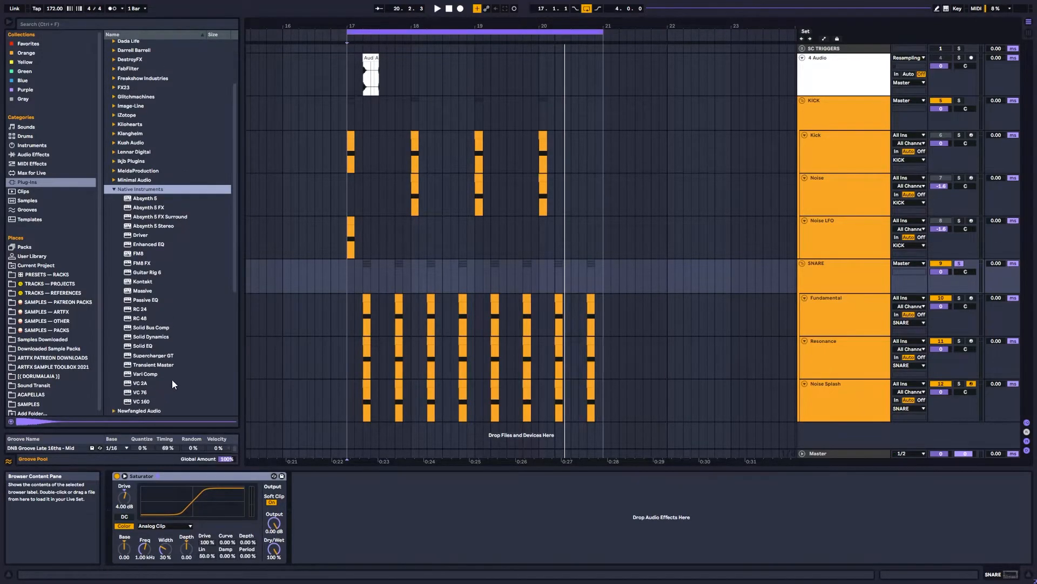
{"action": "left_click_drag", "start_coordinate": [318, 522], "coordinate": [186, 525]}
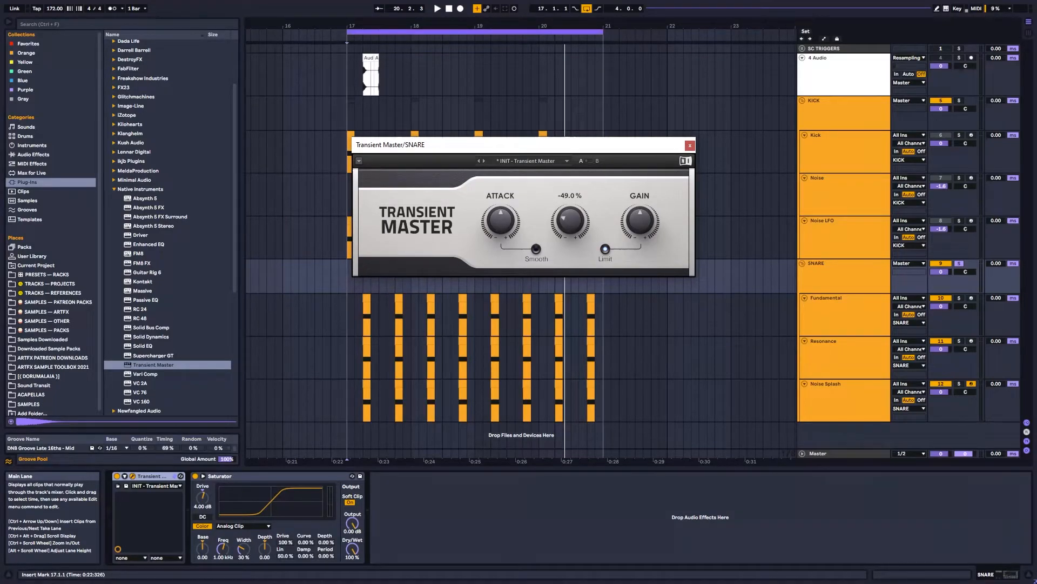
Set Transient Master's sustain to -60% while the snare loops and compare it with the effect bypassed
{"action": "key", "text": "space"}
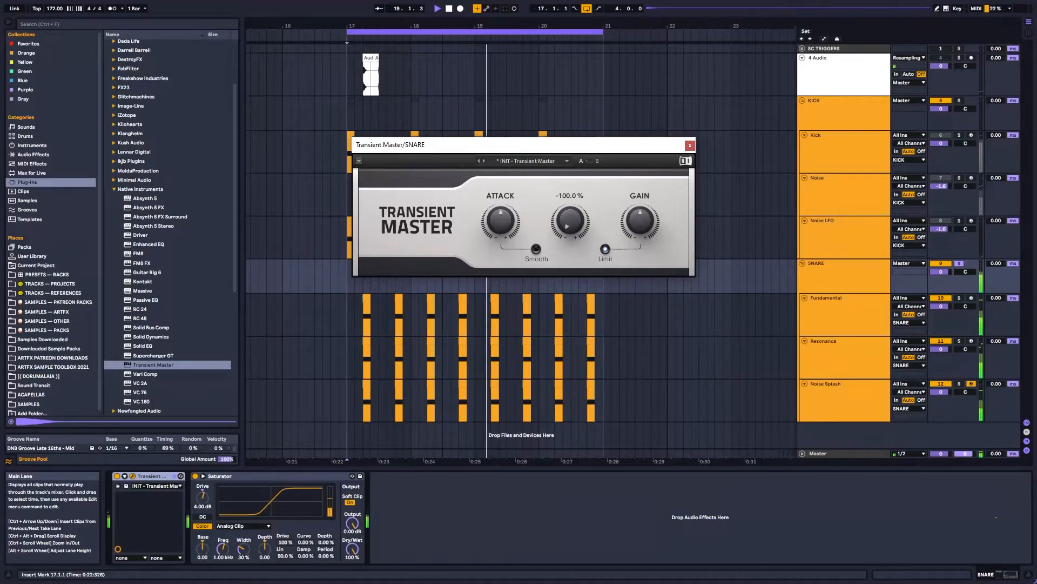
{"action": "left_click_drag", "start_coordinate": [570, 220], "coordinate": [570, 208]}
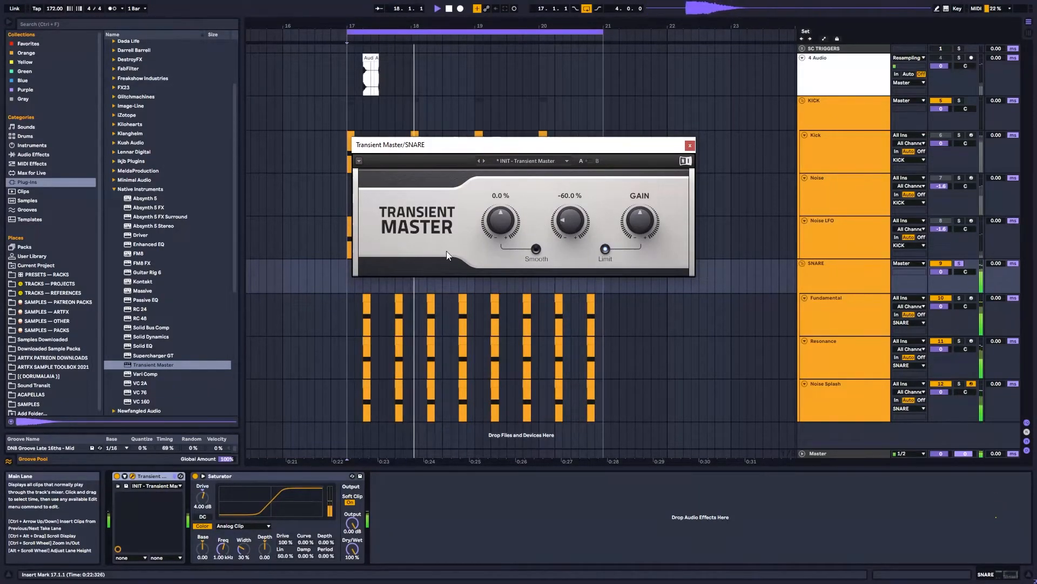
{"action": "left_click", "coordinate": [116, 476]}
{"action": "left_click", "coordinate": [117, 476]}
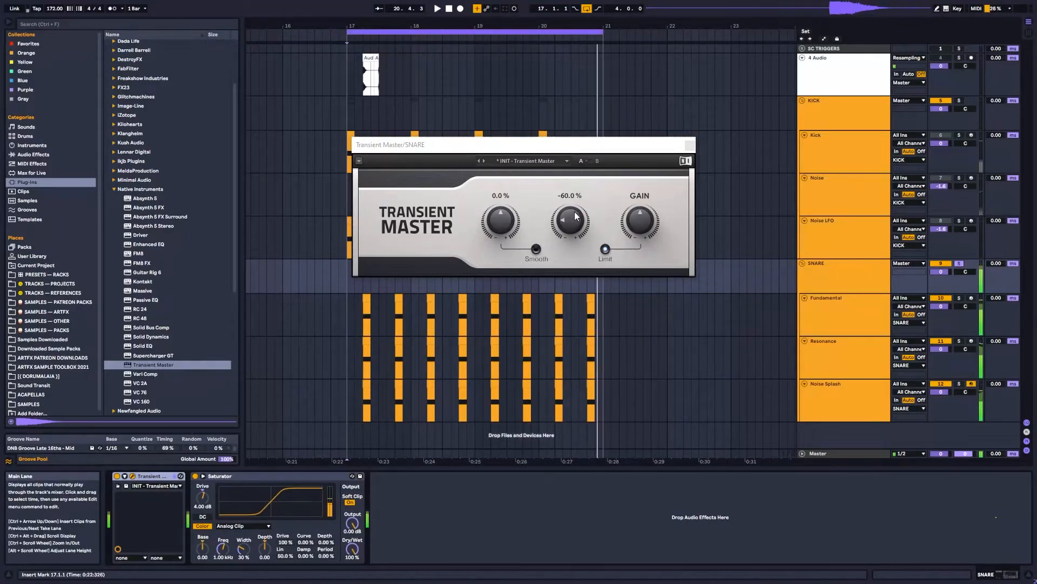
Set Transient Master's sustain to -35% and attack to 11% on the looped snare, and compare it with the effect bypassed
{"action": "scroll", "coordinate": [577, 220], "scroll_direction": "down", "scroll_amount": 3}
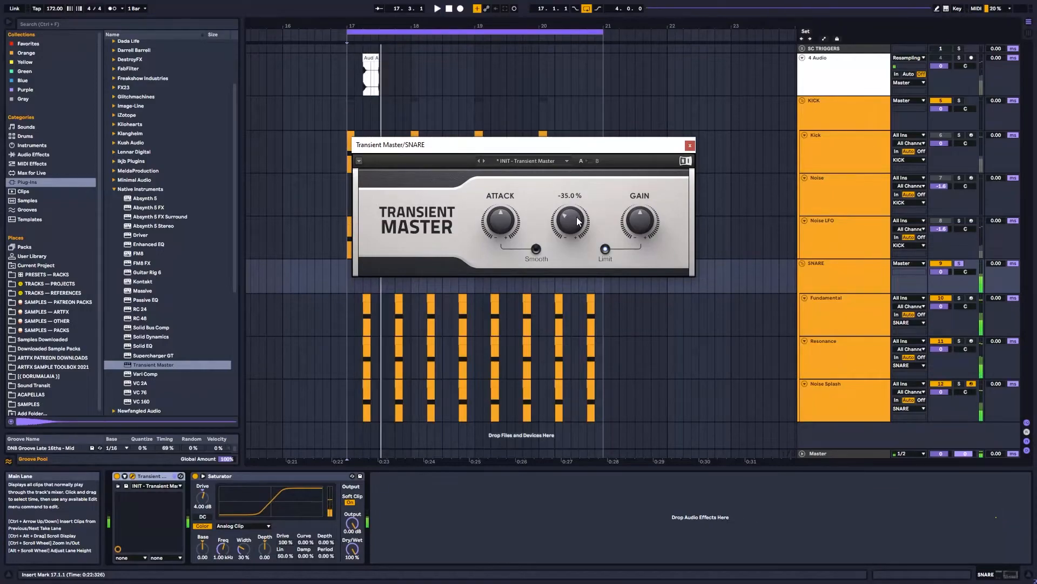
{"action": "left_click_drag", "start_coordinate": [494, 228], "coordinate": [495, 222]}
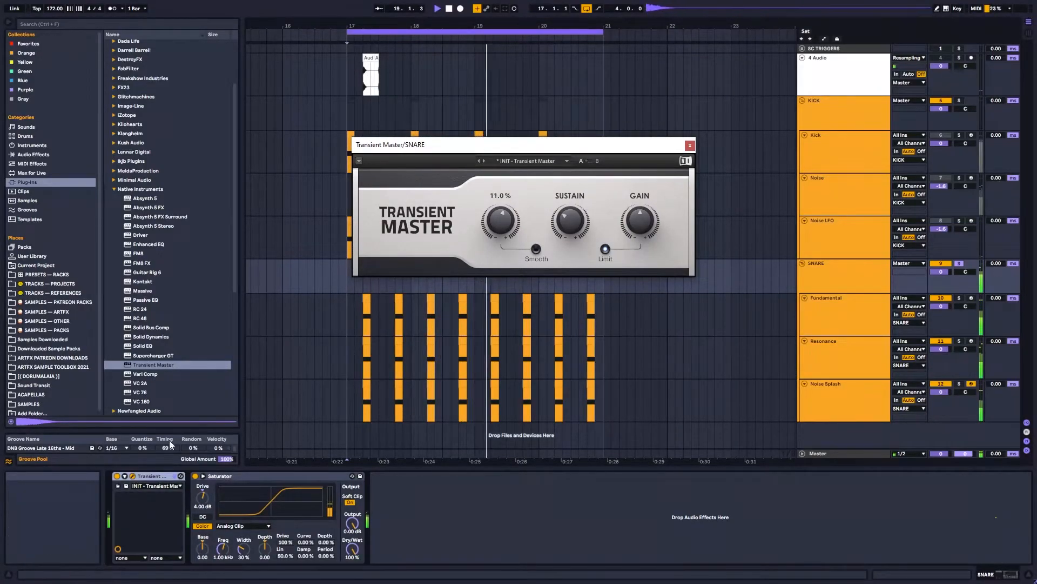
{"action": "left_click", "coordinate": [117, 476]}
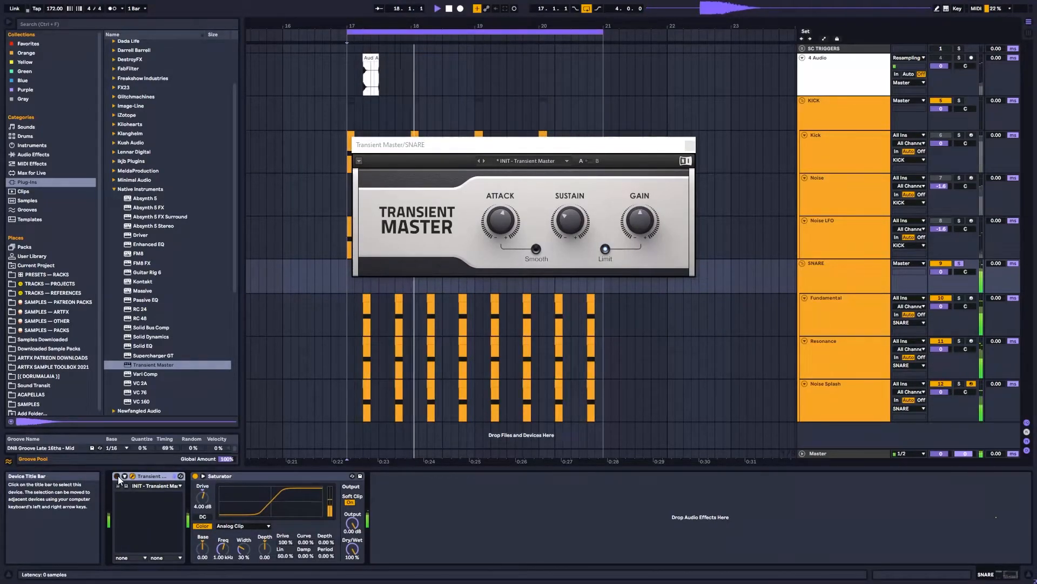
{"action": "left_click", "coordinate": [117, 476]}
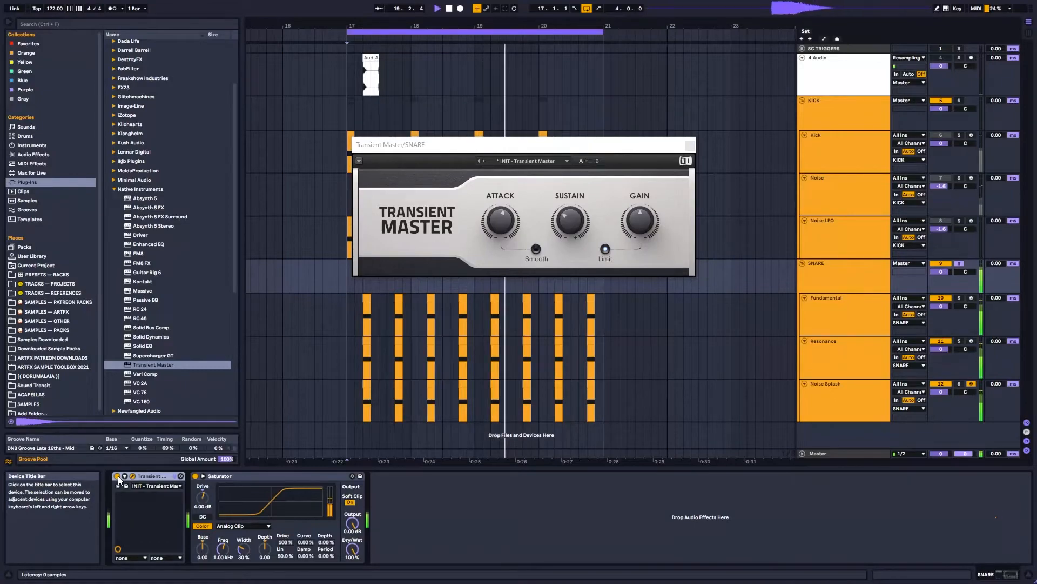
Remove Transient Master from the SNARE group and play the loop without it
{"action": "key", "text": "space"}
{"action": "left_click", "coordinate": [145, 475]}
{"action": "key", "text": "Delete"}
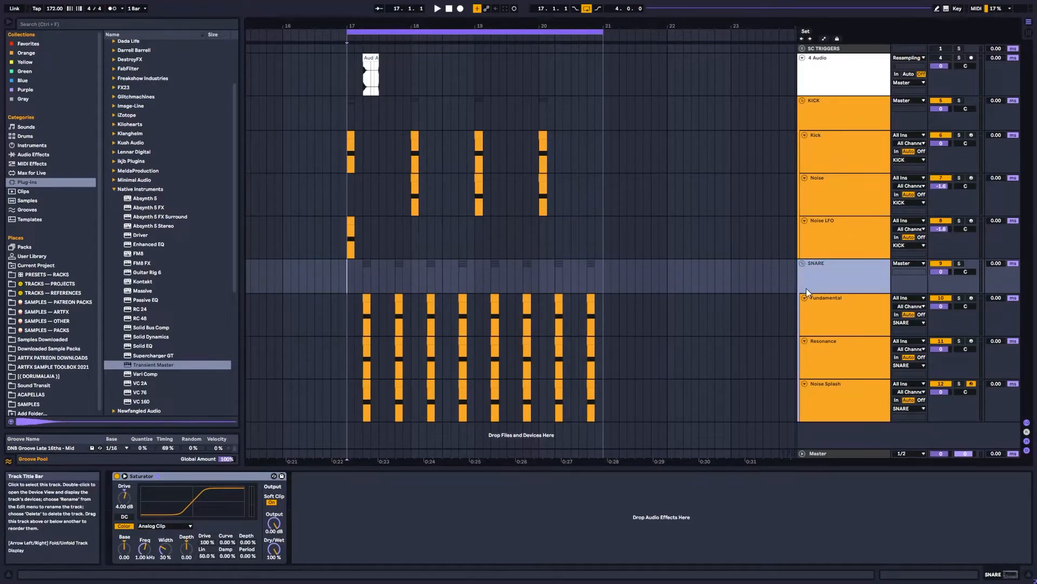
{"action": "key", "text": "space"}
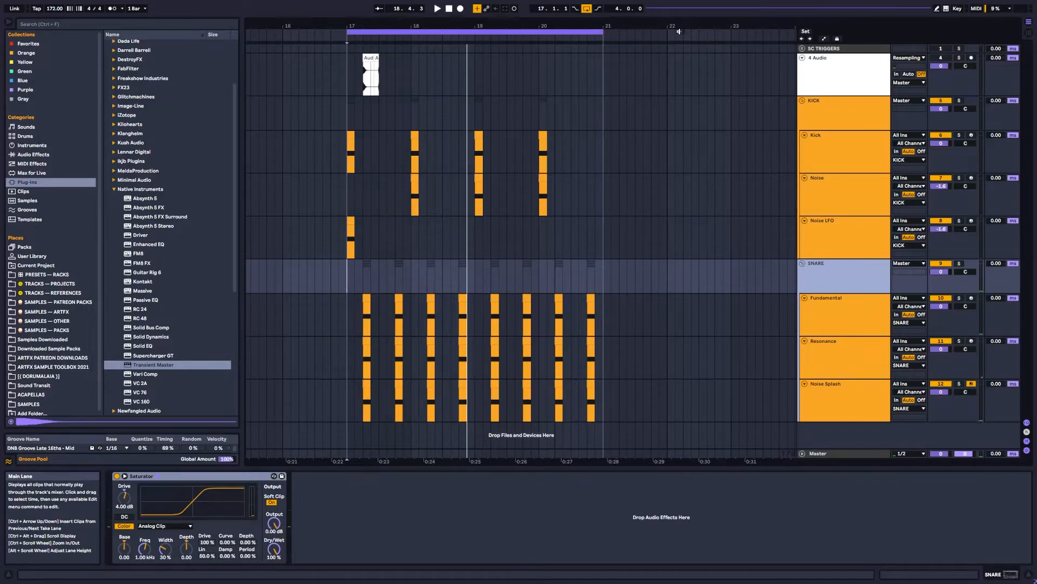
Arm the 4 Audio resampling track and record the four-bar kick and snare loop from bar 17
{"action": "left_click", "coordinate": [971, 58]}
{"action": "left_click", "coordinate": [348, 70]}
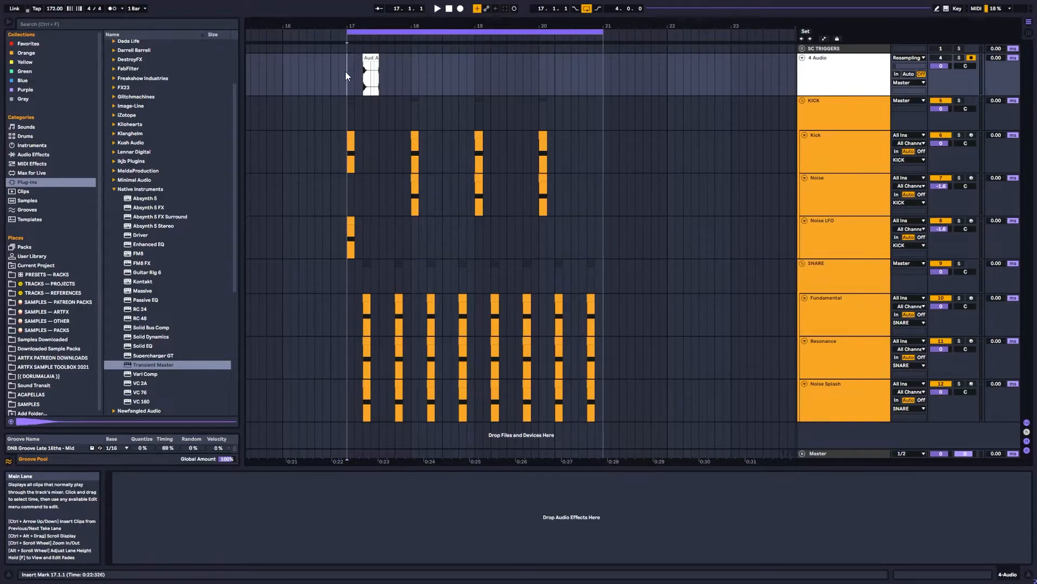
{"action": "left_click", "coordinate": [460, 9]}
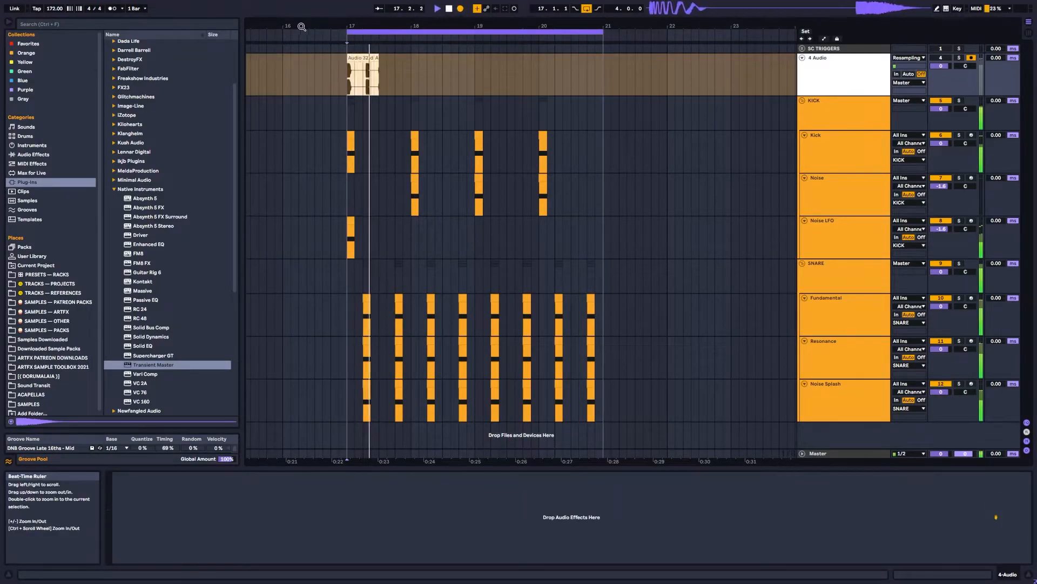
{"action": "mouse_move", "coordinate": [361, 26]}
{"action": "left_mouse_down"}
{"action": "mouse_move", "coordinate": [362, 81]}
{"action": "mouse_move", "coordinate": [356, 25]}
{"action": "left_mouse_up"}
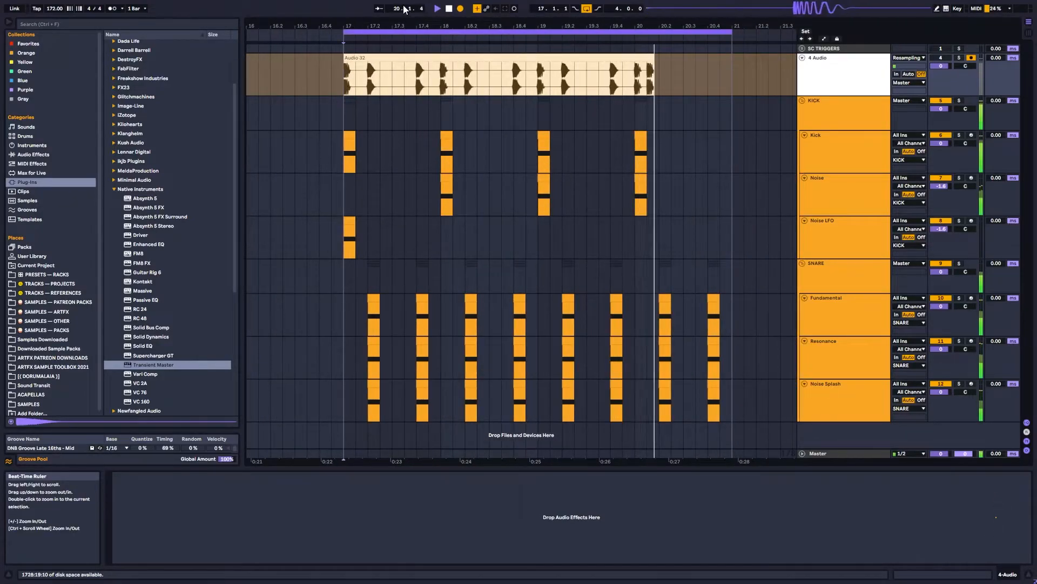
{"action": "left_click", "coordinate": [449, 9]}
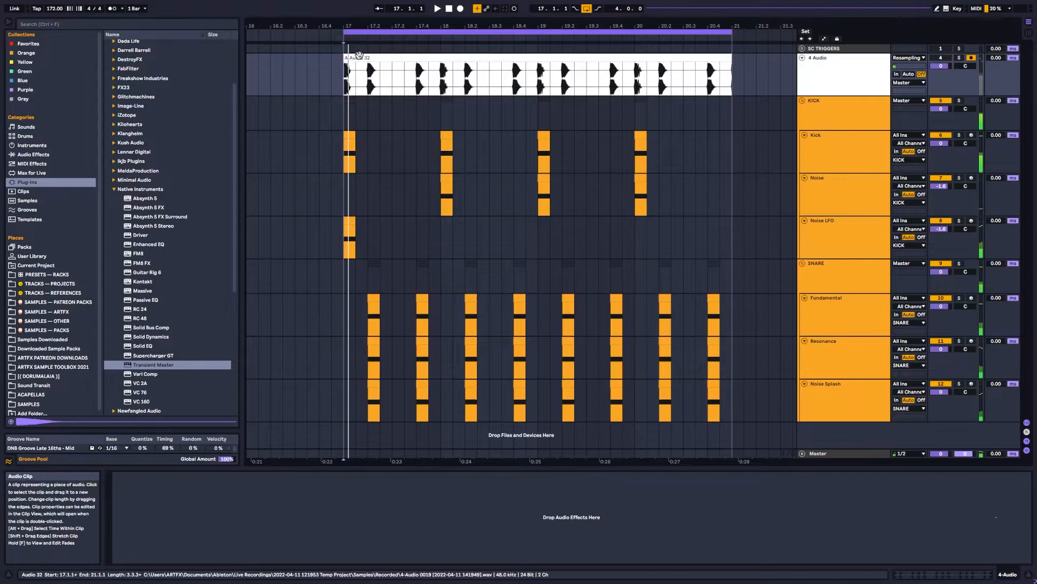
Examine the resampled kick and first snare waveforms, focusing on the snare's opening transient and fundamental cycles at 17.2
{"action": "left_click", "coordinate": [354, 58]}
{"action": "left_click_drag", "start_coordinate": [350, 23], "coordinate": [303, 65]}
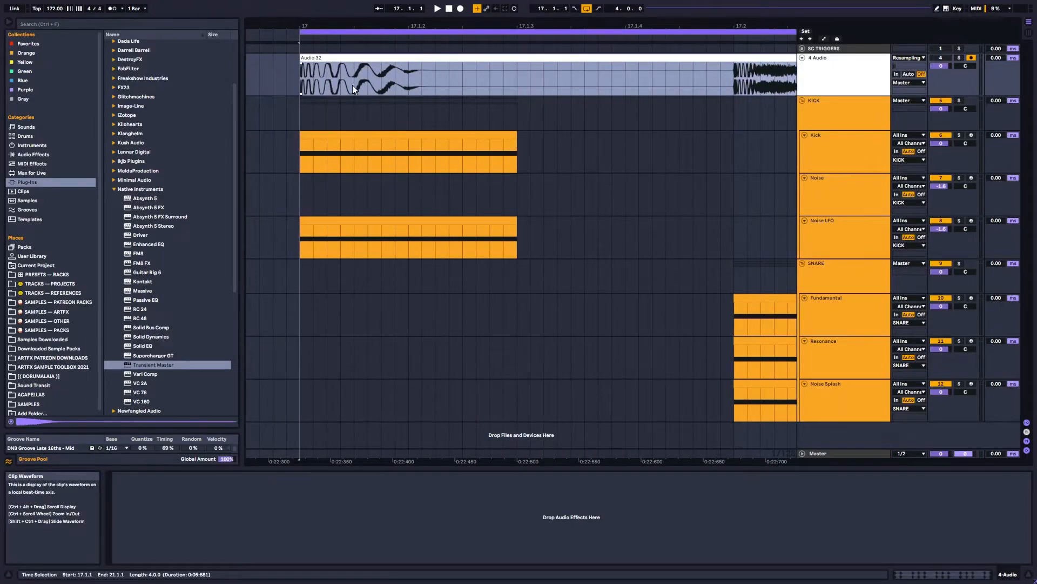
{"action": "left_click_drag", "start_coordinate": [388, 39], "coordinate": [218, 6]}
{"action": "left_click_drag", "start_coordinate": [484, 26], "coordinate": [473, 53]}
{"action": "left_click_drag", "start_coordinate": [378, 80], "coordinate": [437, 86]}
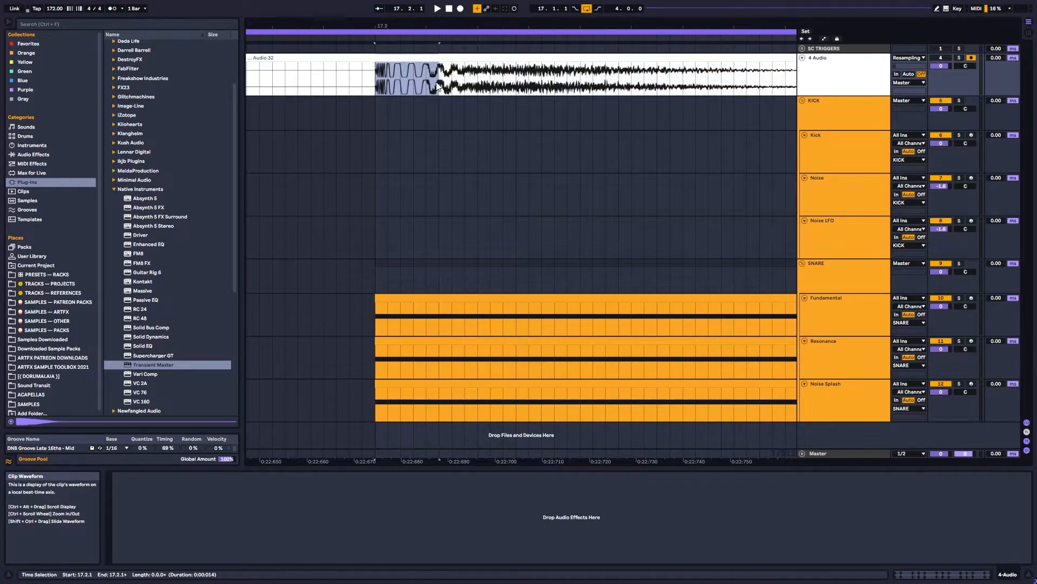
{"action": "left_click_drag", "start_coordinate": [405, 26], "coordinate": [492, 48]}
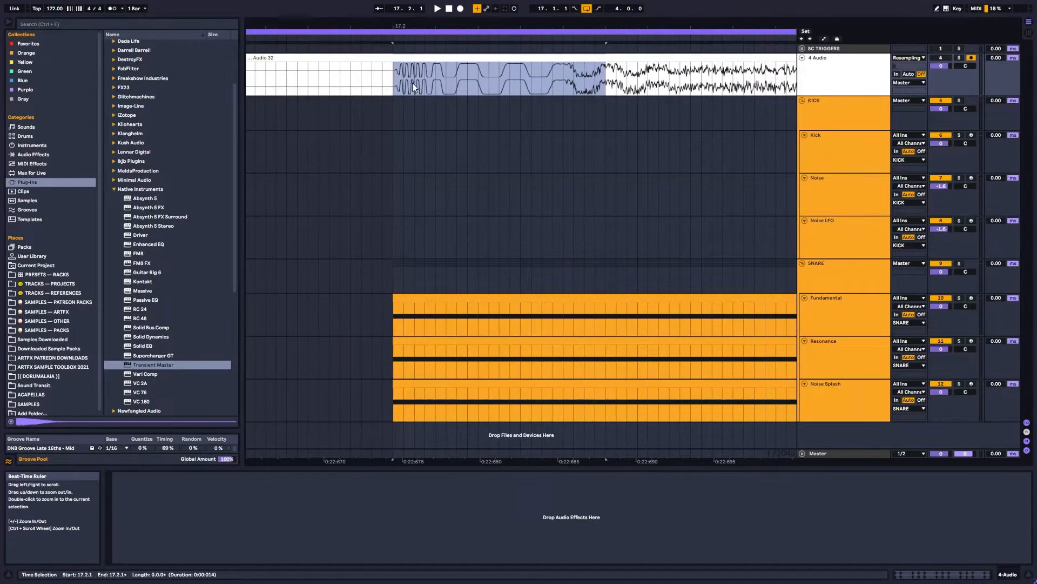
{"action": "left_click", "coordinate": [389, 81]}
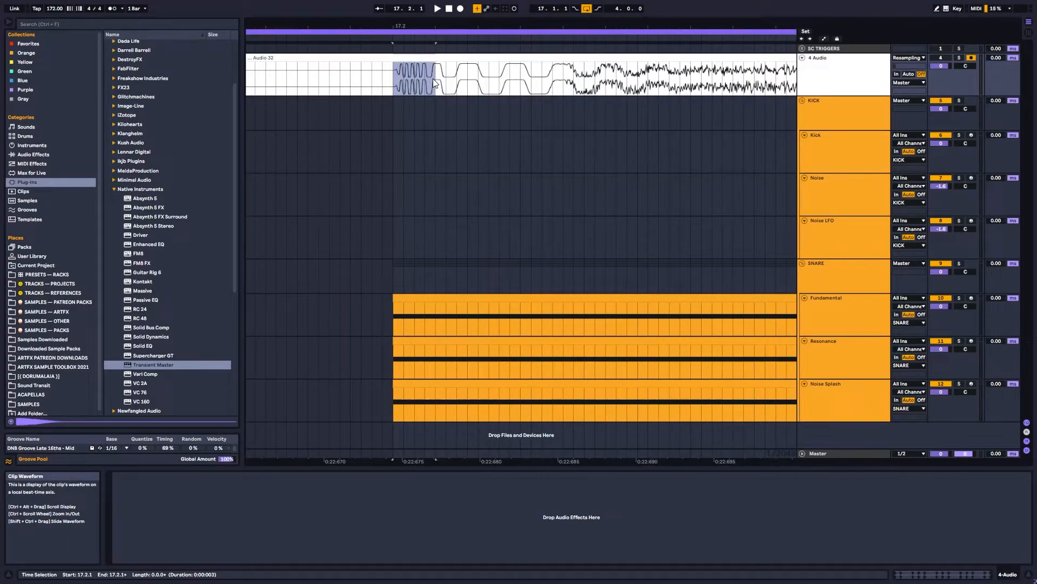
{"action": "left_click_drag", "start_coordinate": [454, 29], "coordinate": [449, 25]}
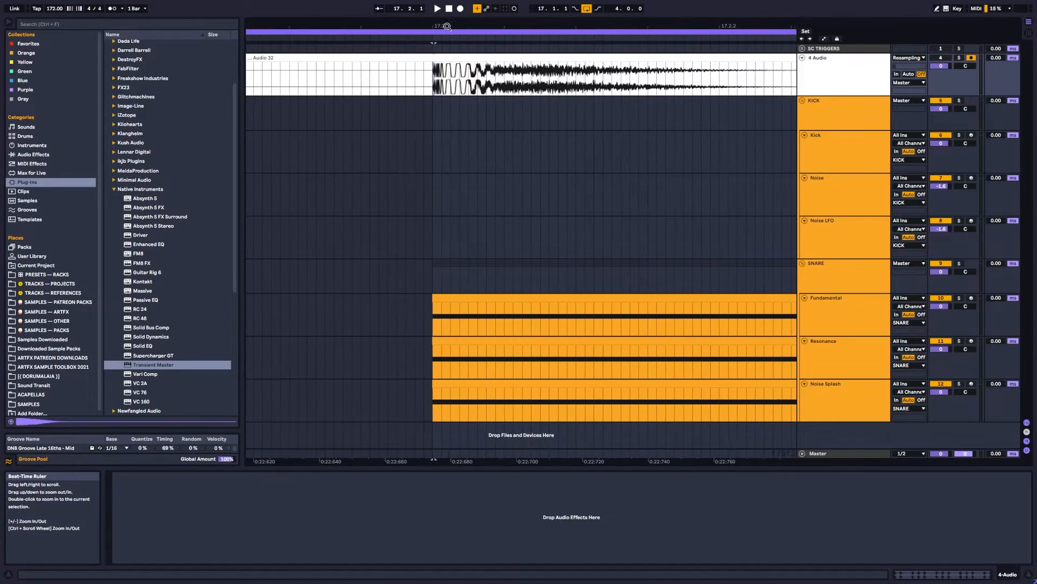
{"action": "key", "text": "space"}
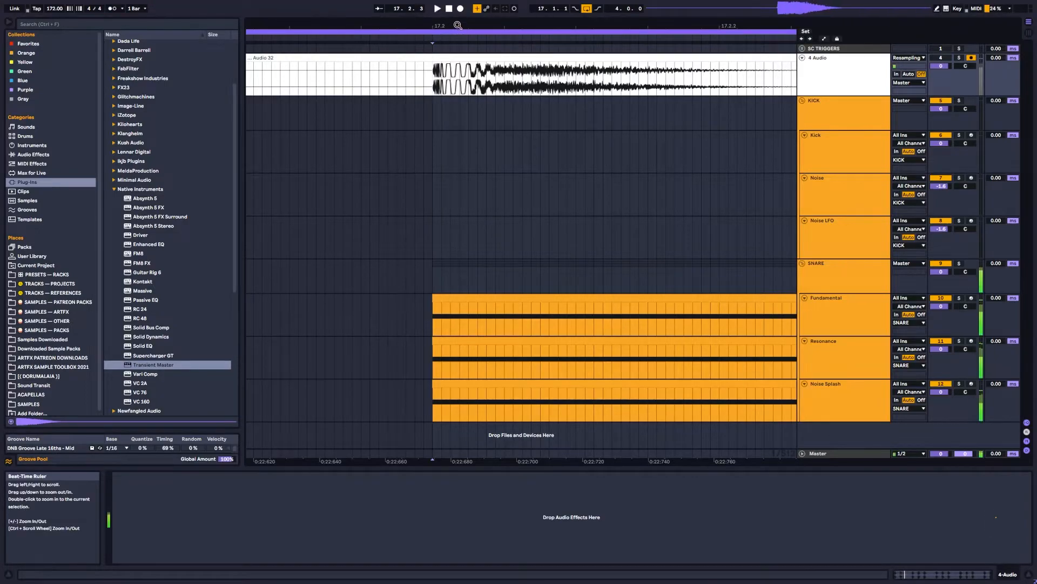
{"action": "left_click_drag", "start_coordinate": [458, 25], "coordinate": [502, 80]}
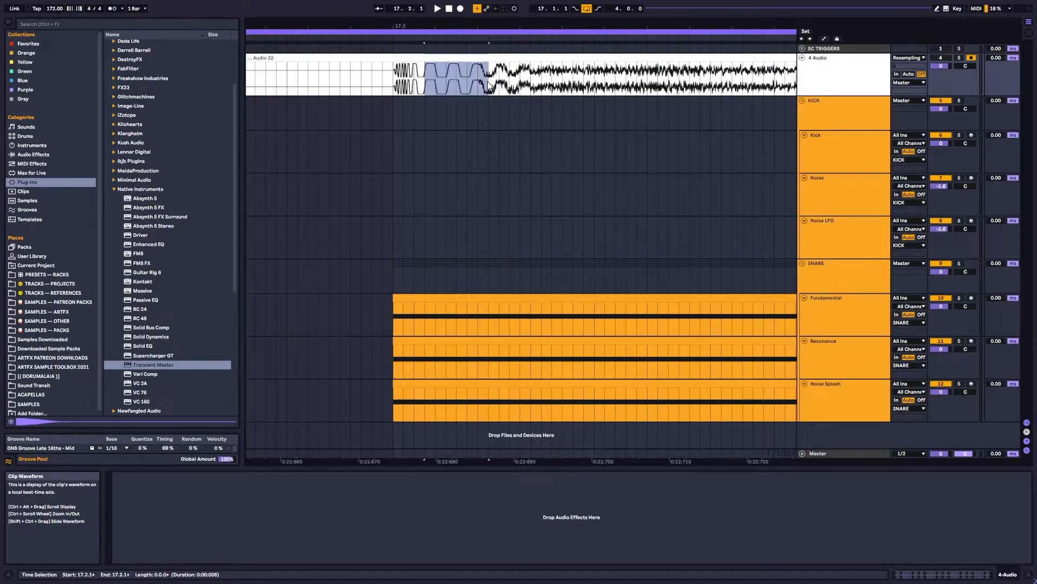
{"action": "left_click_drag", "start_coordinate": [419, 81], "coordinate": [538, 81]}
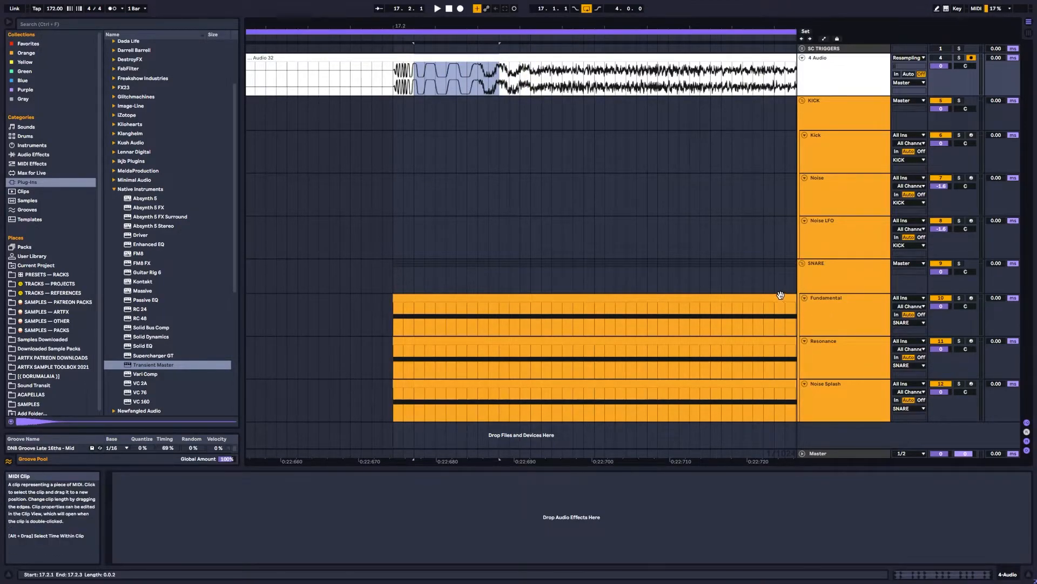
Raise the note in the Fundamental track's clip at 17.2 to B3
{"action": "left_click", "coordinate": [818, 304]}
{"action": "left_click", "coordinate": [597, 299]}
{"action": "double_click", "coordinate": [597, 299]}
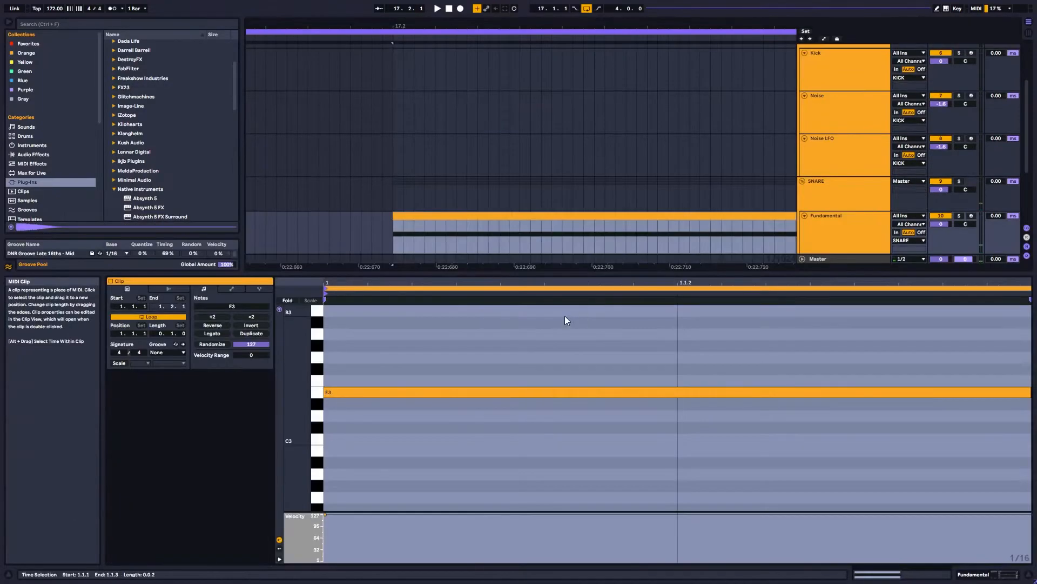
{"action": "left_click", "coordinate": [365, 393]}
{"action": "scroll", "coordinate": [396, 470], "scroll_direction": "up", "scroll_amount": 4}
{"action": "left_click_drag", "start_coordinate": [342, 469], "coordinate": [348, 392]}
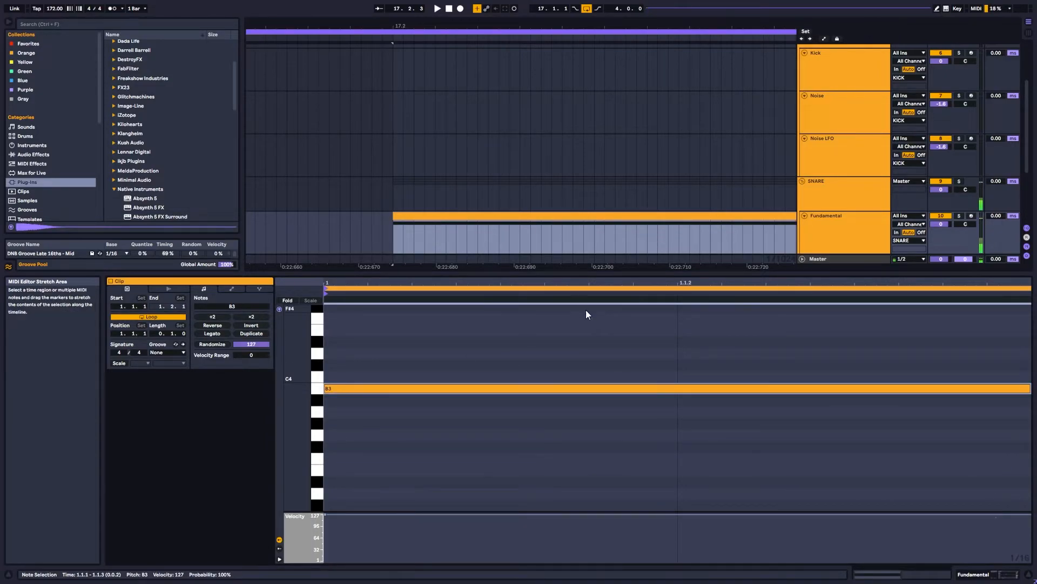
{"action": "left_click", "coordinate": [967, 575]}
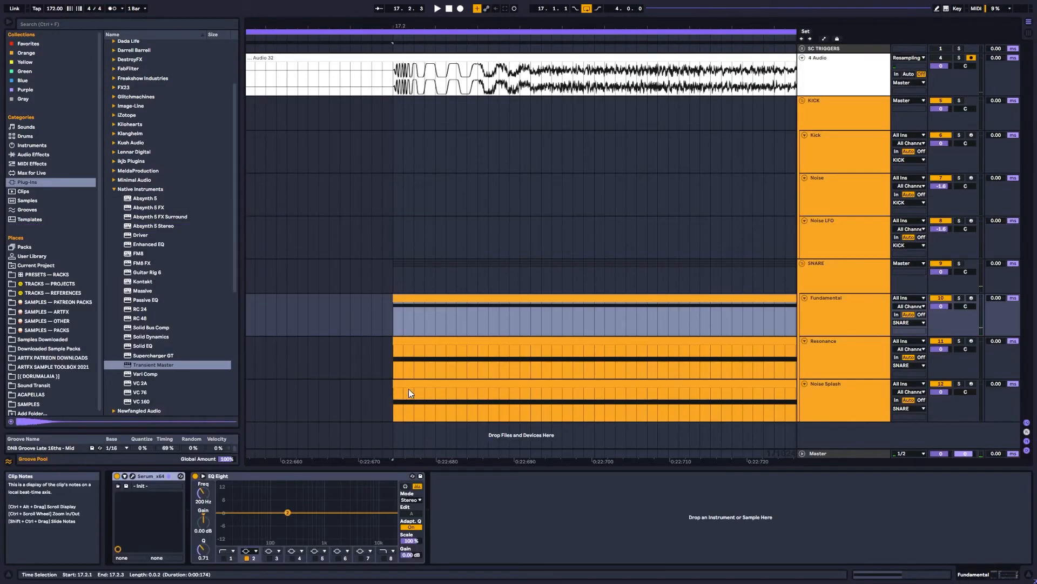
Resample the snare hit at 17.2 again onto the 4 Audio track and inspect its new opening waveform
{"action": "left_click", "coordinate": [392, 355]}
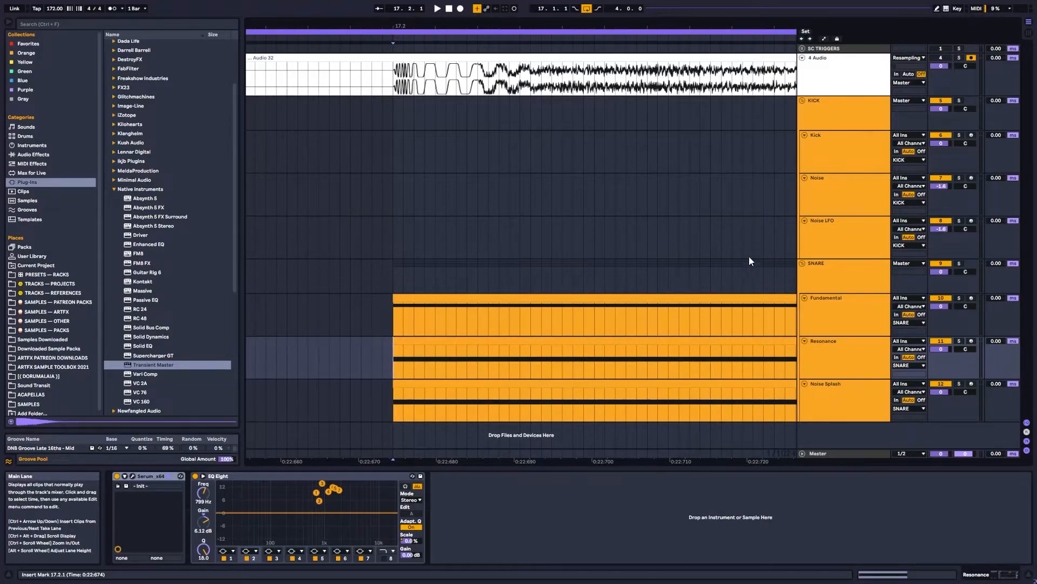
{"action": "left_click", "coordinate": [574, 298]}
{"action": "key", "text": "space"}
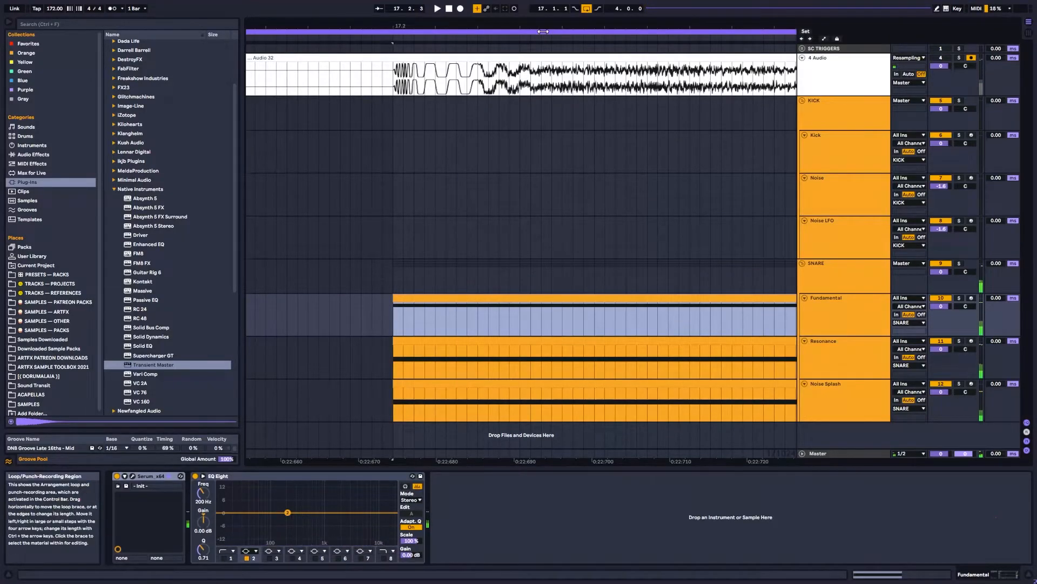
{"action": "left_click", "coordinate": [461, 11]}
{"action": "key", "text": "space"}
{"action": "left_click_drag", "start_coordinate": [438, 24], "coordinate": [410, 24]}
{"action": "key", "text": "space"}
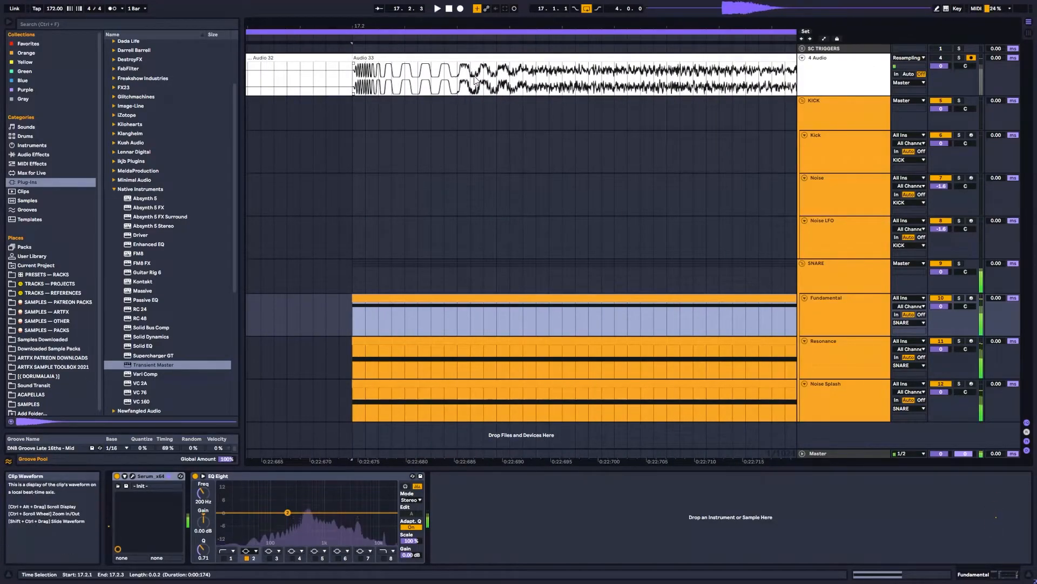
Audition the retuned snare hit at 17.2 repeatedly and compare its waveform with the other recorded snares
{"action": "left_click_drag", "start_coordinate": [455, 26], "coordinate": [450, 13]}
{"action": "key", "text": "space"}
{"action": "key", "text": "space"}
{"action": "key", "text": "space"}
{"action": "key", "text": "space"}
{"action": "key", "text": "space"}
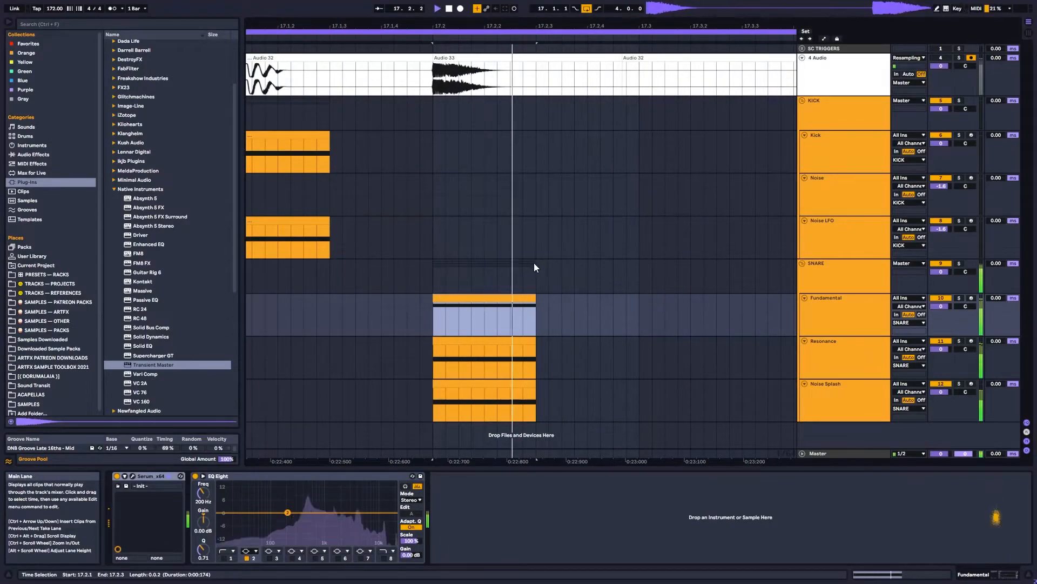
{"action": "key", "text": "space"}
{"action": "key", "text": "space"}
{"action": "key", "text": "space"}
{"action": "key", "text": "space"}
{"action": "key", "text": "space"}
{"action": "key", "text": "space"}
{"action": "key", "text": "space"}
{"action": "key", "text": "space"}
{"action": "key", "text": "space"}
{"action": "left_click_drag", "start_coordinate": [589, 25], "coordinate": [463, 7]}
{"action": "left_click", "coordinate": [545, 79]}
{"action": "key", "text": "space"}
{"action": "key", "text": "space"}
{"action": "key", "text": "space"}
{"action": "key", "text": "space"}
{"action": "key", "text": "space"}
{"action": "left_click", "coordinate": [402, 85]}
{"action": "key", "text": "space"}
{"action": "key", "text": "space"}
{"action": "key", "text": "space"}
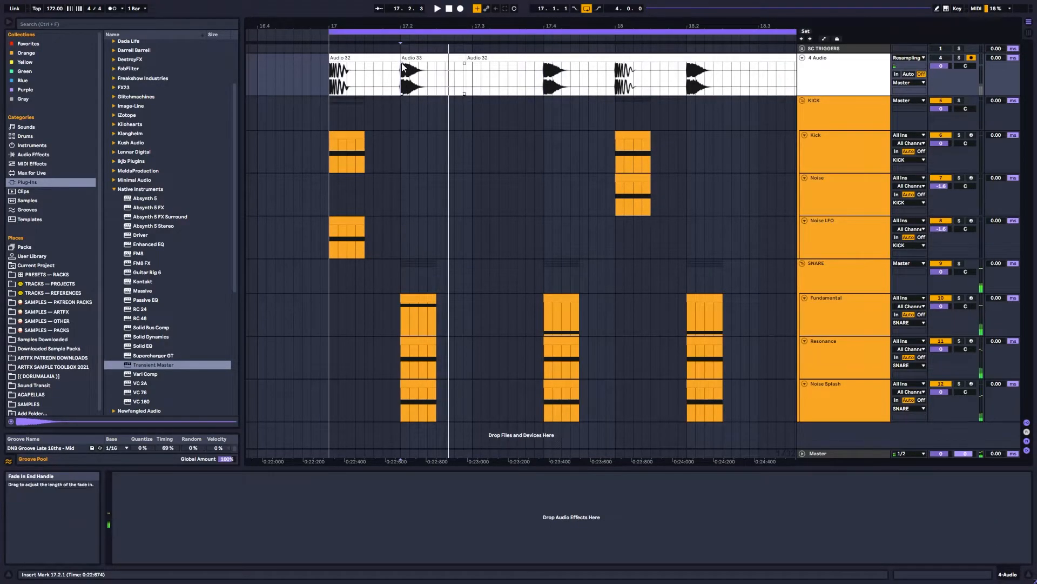
Open Serum on the Fundamental track, review its LFOs and move LFO 3's upper curve point slightly earlier
{"action": "left_click", "coordinate": [418, 324]}
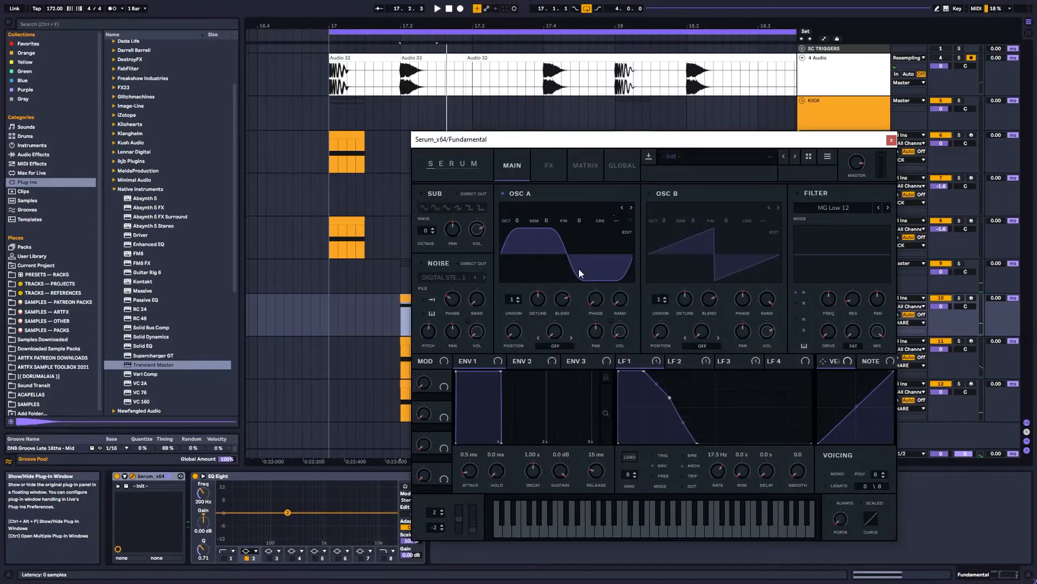
{"action": "left_click", "coordinate": [685, 361]}
{"action": "left_click", "coordinate": [634, 361]}
{"action": "left_click", "coordinate": [706, 363]}
{"action": "left_click", "coordinate": [730, 360]}
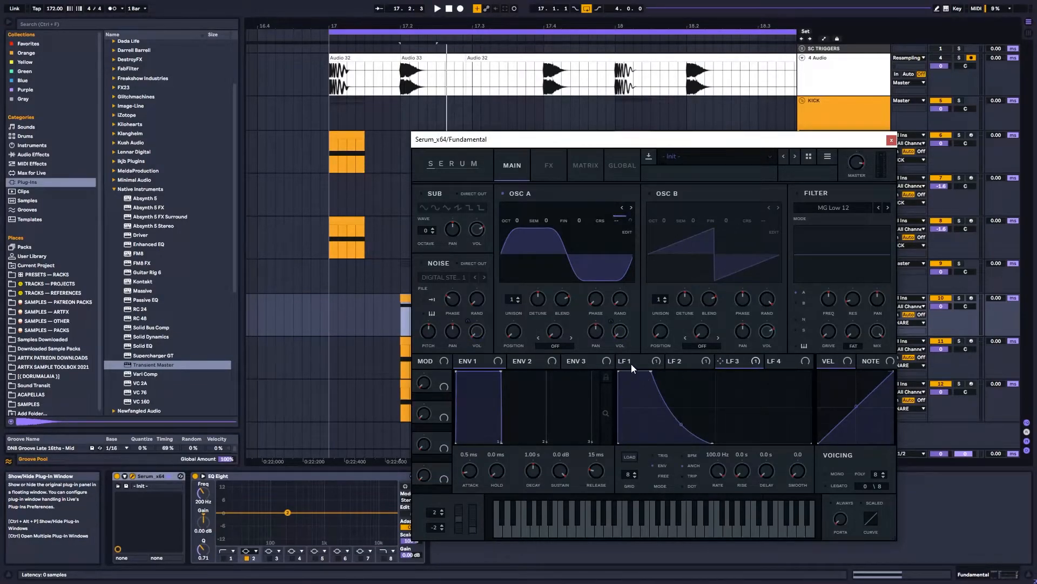
{"action": "left_click_drag", "start_coordinate": [650, 372], "coordinate": [645, 369]}
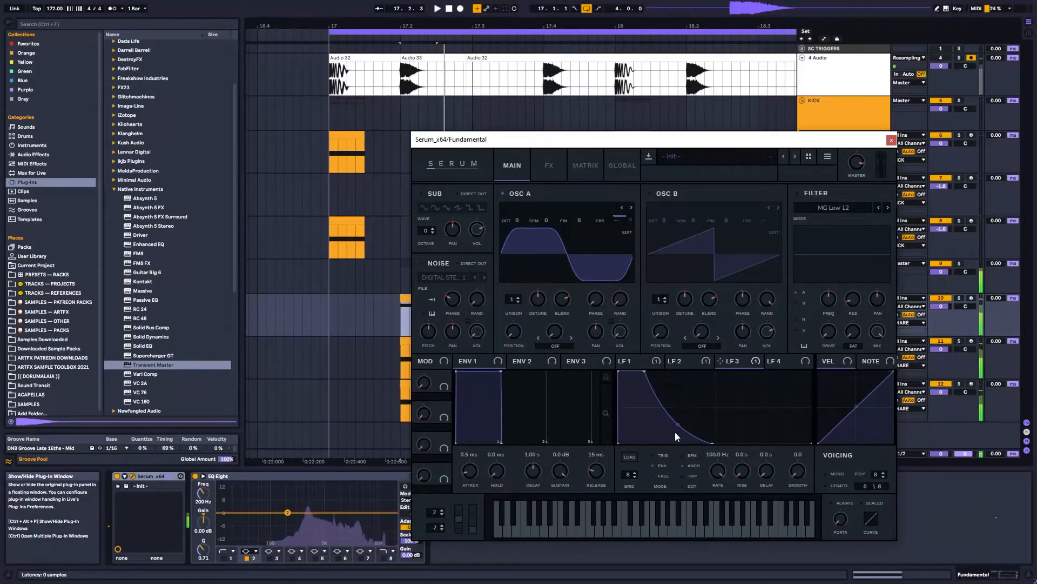
Reshape LFO 3 into a short, steep drop while repeatedly auditioning the snare hit
{"action": "mouse_move", "coordinate": [677, 440]}
{"action": "left_mouse_down"}
{"action": "mouse_move", "coordinate": [674, 461]}
{"action": "mouse_move", "coordinate": [663, 435]}
{"action": "left_mouse_up"}
{"action": "key", "text": "space"}
{"action": "double_click", "coordinate": [655, 421]}
{"action": "key", "text": "space"}
{"action": "key", "text": "space"}
{"action": "key", "text": "space"}
{"action": "key", "text": "space"}
{"action": "key", "text": "space"}
{"action": "key", "text": "space"}
{"action": "key", "text": "space"}
{"action": "key", "text": "space"}
{"action": "key", "text": "space"}
{"action": "key", "text": "space"}
{"action": "key", "text": "space"}
{"action": "key", "text": "space"}
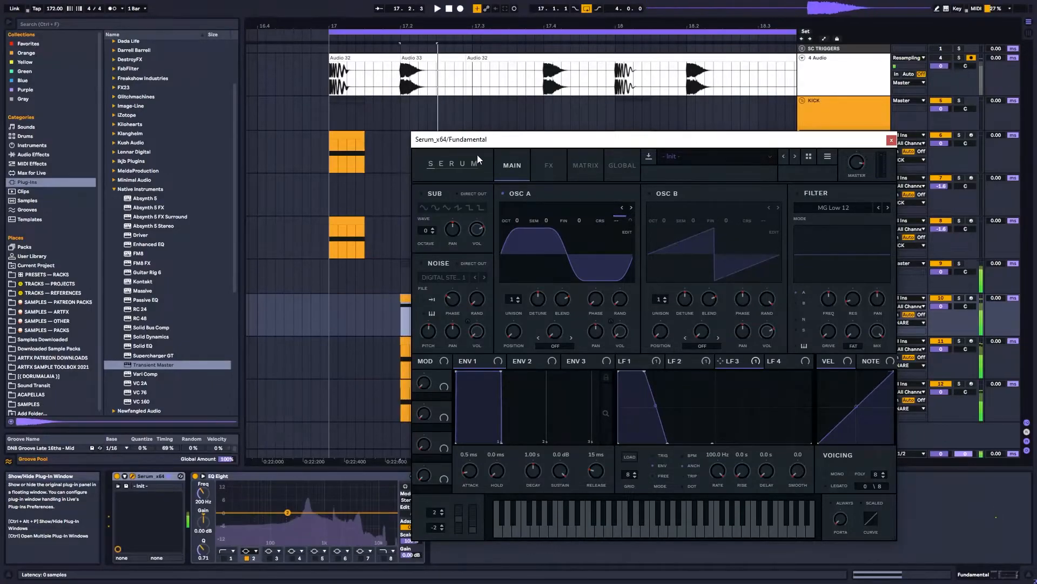
Resample the snare hit with the steeper LFO 3 shape at 17.2 and inspect its opening cycles during playback
{"action": "left_click_drag", "start_coordinate": [415, 24], "coordinate": [418, 24]}
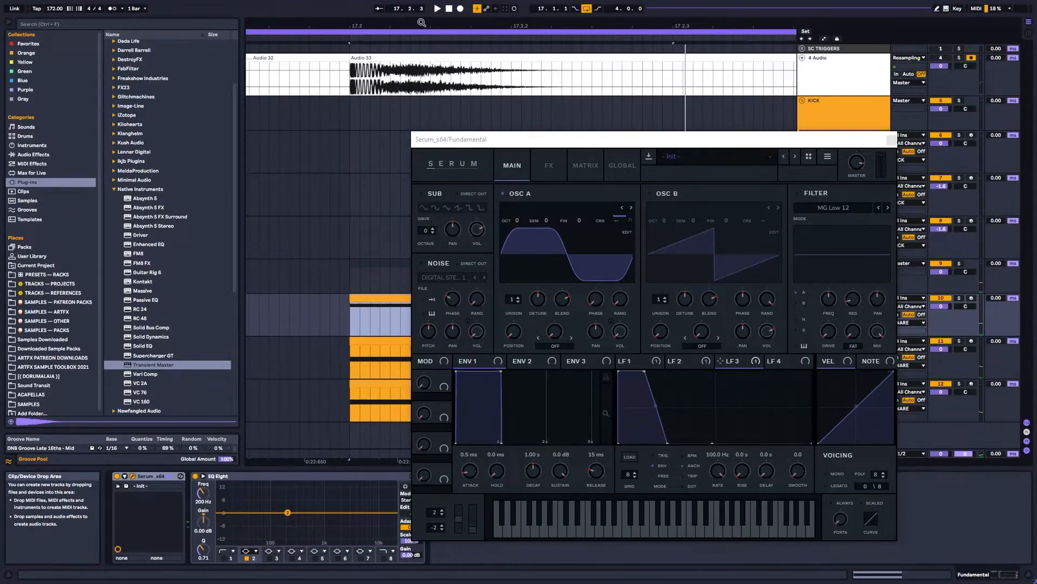
{"action": "left_click", "coordinate": [460, 9]}
{"action": "key", "text": "space"}
{"action": "key", "text": "space"}
{"action": "key", "text": "space"}
{"action": "left_click_drag", "start_coordinate": [347, 29], "coordinate": [347, 32]}
{"action": "key", "text": "space"}
{"action": "key", "text": "space"}
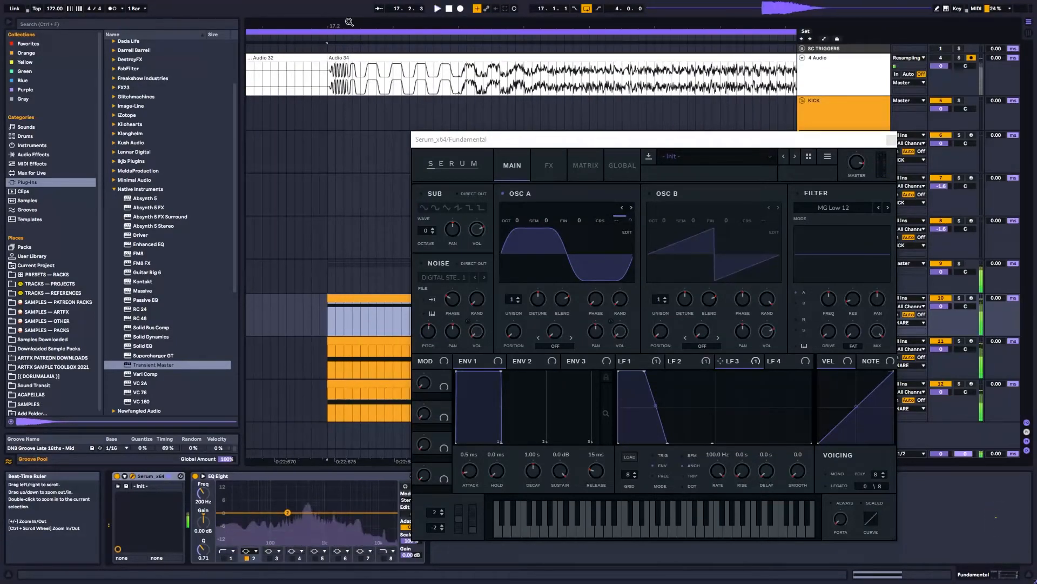
{"action": "key", "text": "space"}
{"action": "key", "text": "space"}
Tighten LFO 1's volume decay by lowering its lower curve point and moving its middle point earlier, auditioning each change
{"action": "left_click", "coordinate": [640, 355]}
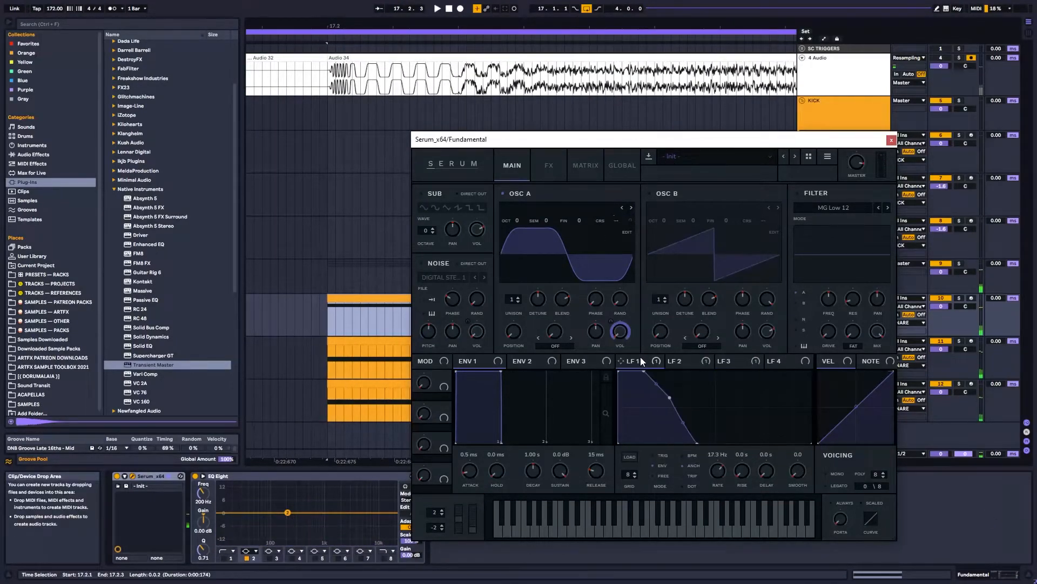
{"action": "left_click_drag", "start_coordinate": [687, 422], "coordinate": [684, 438]}
{"action": "key", "text": "space"}
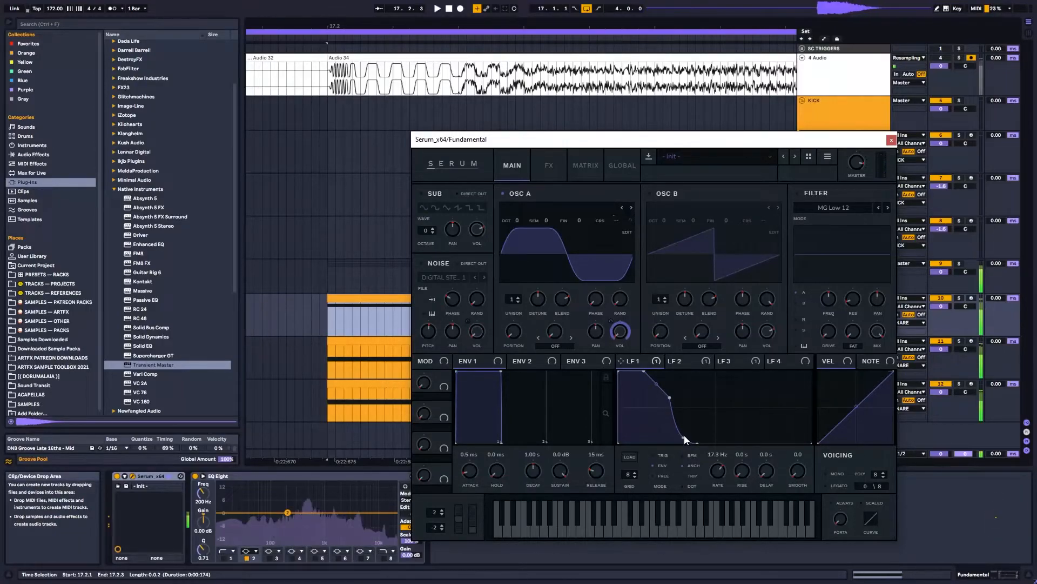
{"action": "key", "text": "space"}
{"action": "left_click_drag", "start_coordinate": [669, 399], "coordinate": [663, 398]}
{"action": "key", "text": "space"}
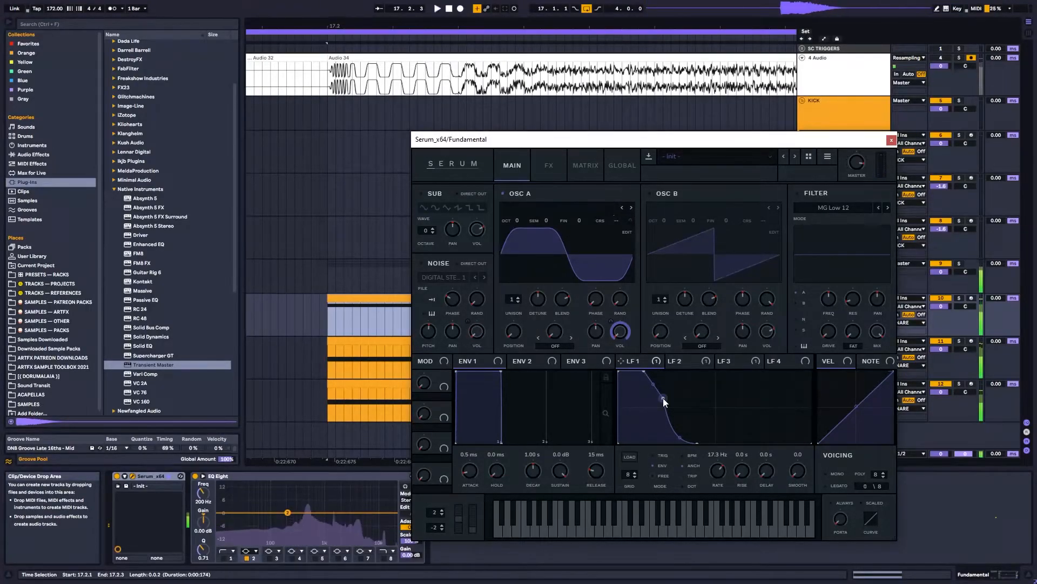
Resample the snare hit at 17.2, select its opening cycles to inspect them, and play the recorded hit repeatedly
{"action": "left_click", "coordinate": [463, 9]}
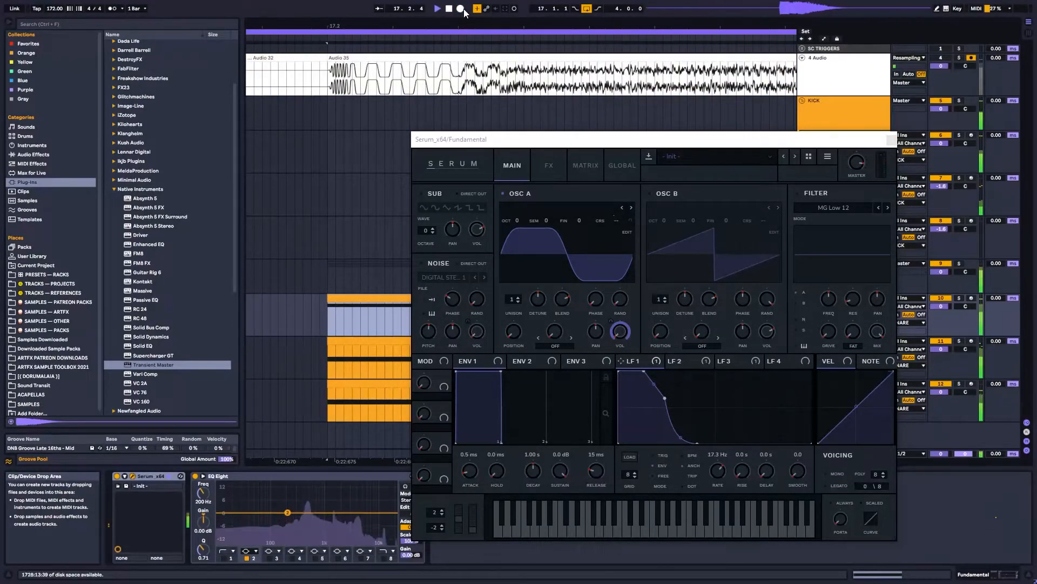
{"action": "left_click_drag", "start_coordinate": [459, 25], "coordinate": [417, 7]}
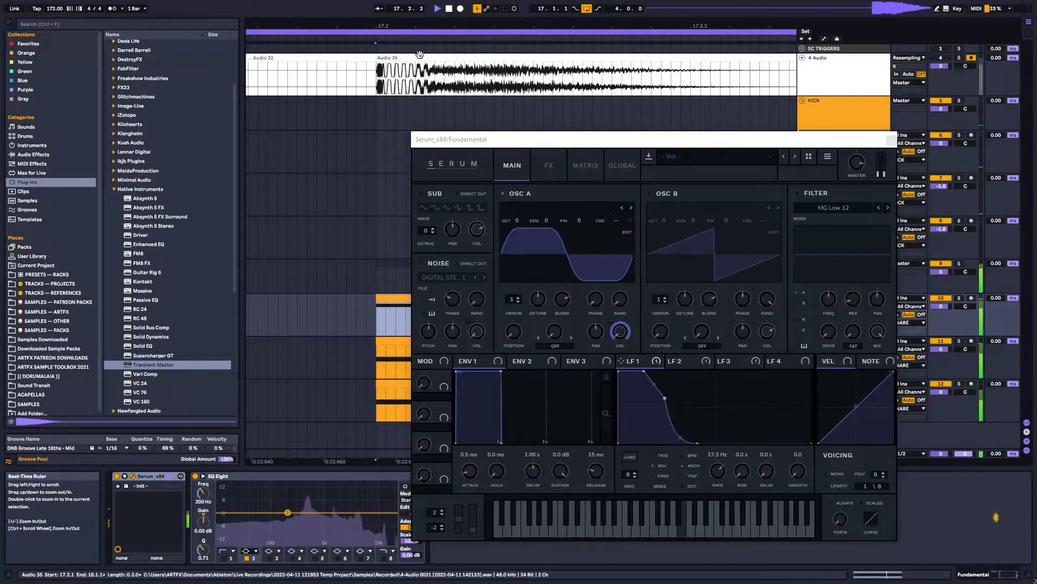
{"action": "left_click", "coordinate": [380, 82]}
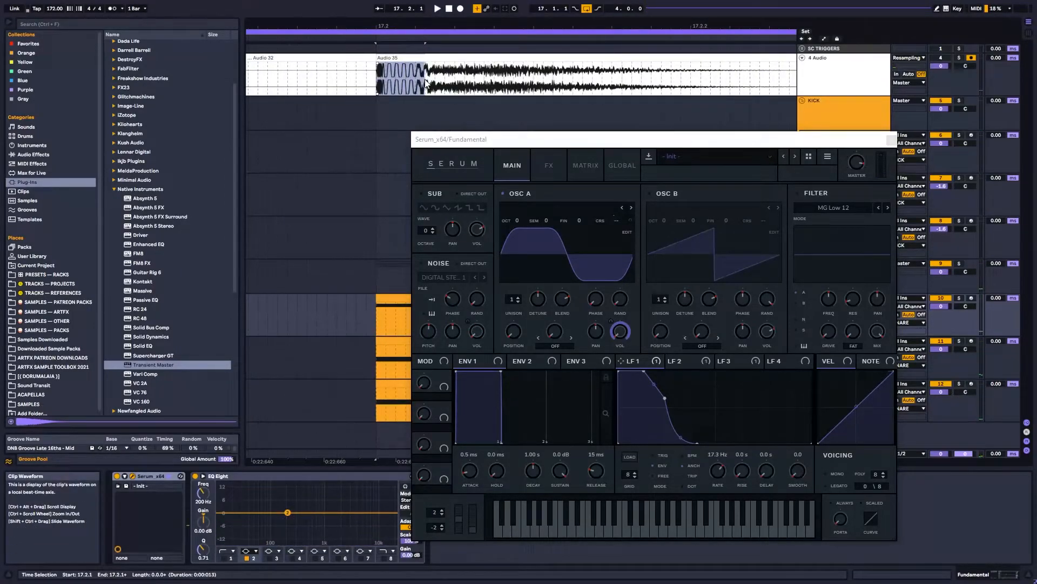
{"action": "left_click_drag", "start_coordinate": [427, 80], "coordinate": [386, 89]}
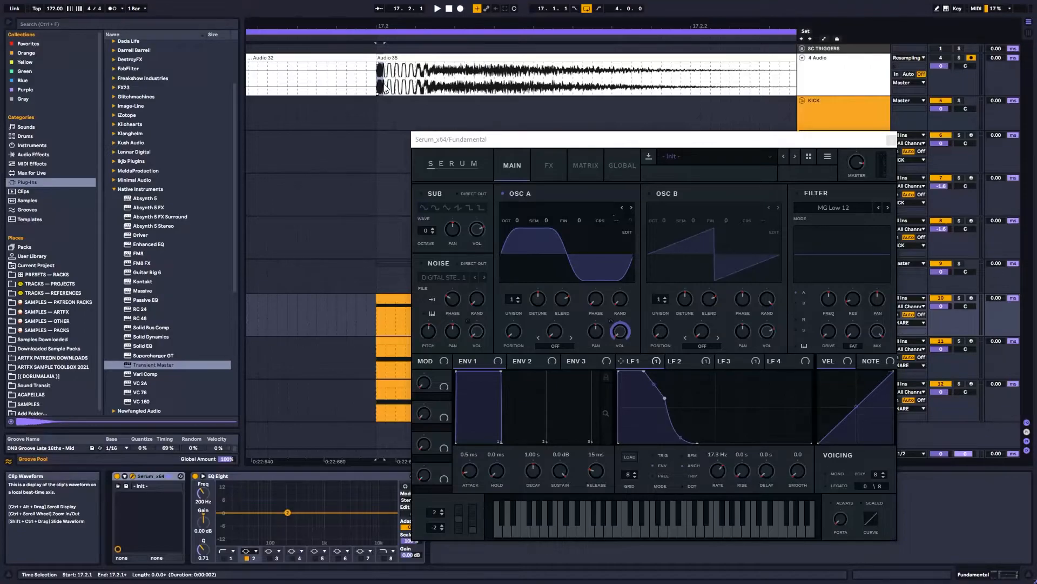
{"action": "left_click_drag", "start_coordinate": [388, 85], "coordinate": [388, 84]}
{"action": "key", "text": "space"}
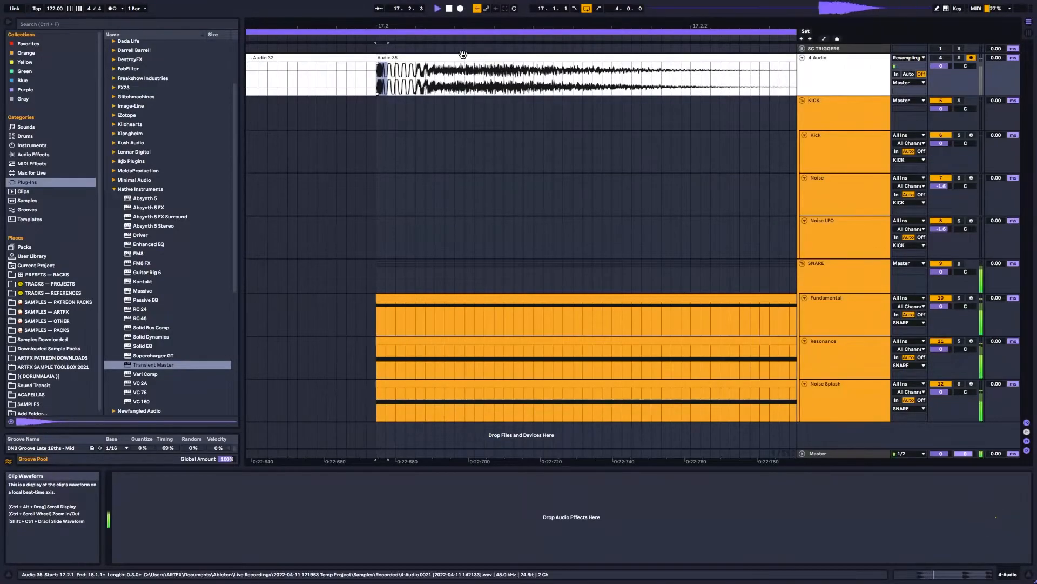
{"action": "key", "text": "space"}
{"action": "key", "text": "space"}
{"action": "left_click", "coordinate": [431, 58]}
{"action": "key", "text": "space"}
{"action": "key", "text": "space"}
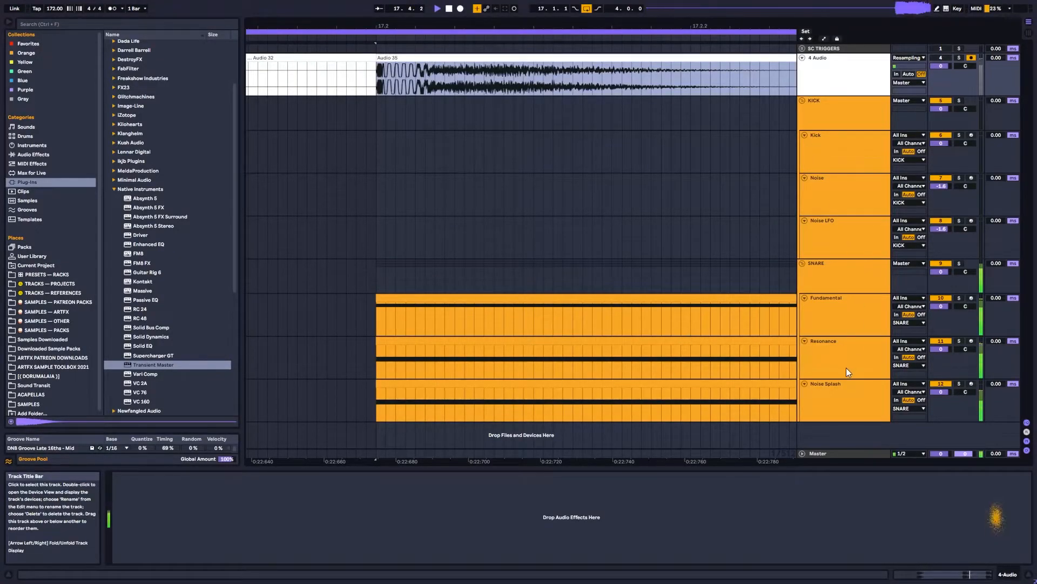
Open Serum on the Fundamental track and adjust the LFO 3 modulation depth on oscillator A's coarse pitch
{"action": "left_click", "coordinate": [836, 329]}
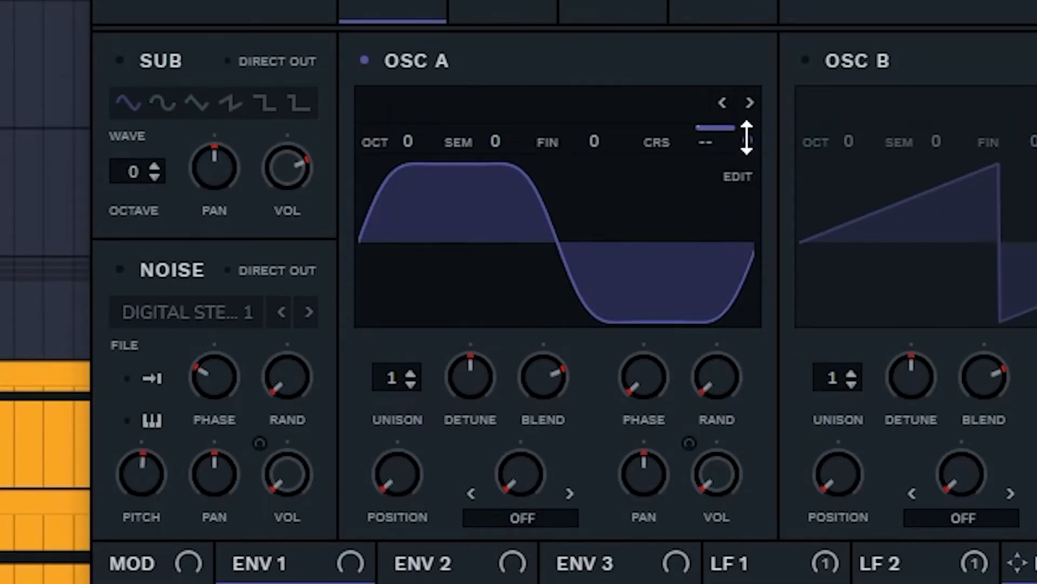
{"action": "mouse_move", "coordinate": [746, 141]}
{"action": "left_click_drag", "start_coordinate": [747, 139], "coordinate": [750, 154]}
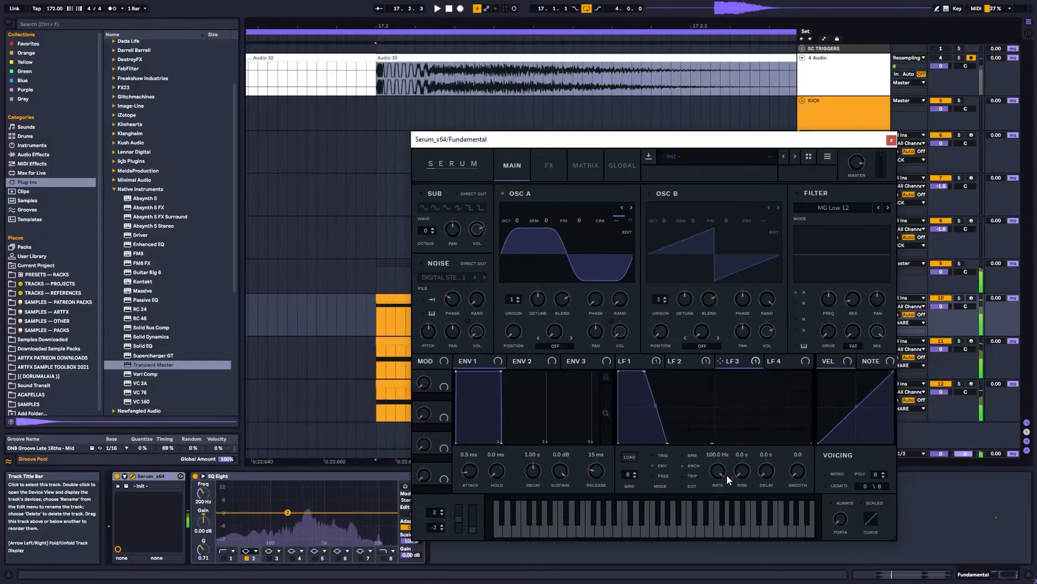
Bend LFO 3's falling curve inward, move its upper point slightly earlier, and resample the snare hit to inspect its waveform
{"action": "mouse_move", "coordinate": [718, 478]}
{"action": "left_mouse_down"}
{"action": "mouse_move", "coordinate": [714, 496]}
{"action": "mouse_move", "coordinate": [718, 459]}
{"action": "left_mouse_up"}
{"action": "left_click_drag", "start_coordinate": [656, 406], "coordinate": [652, 422]}
{"action": "left_click_drag", "start_coordinate": [646, 371], "coordinate": [643, 365]}
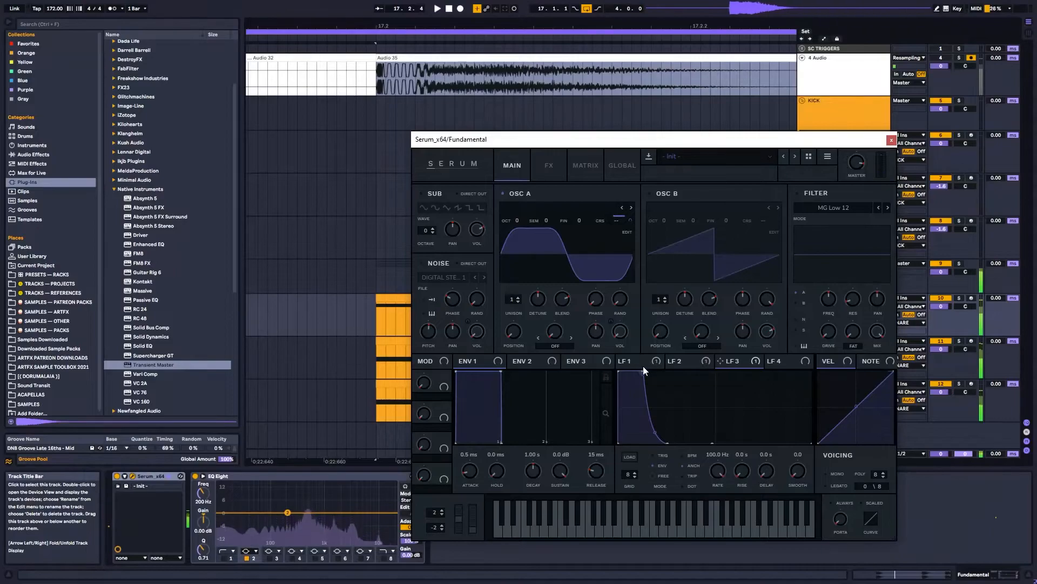
{"action": "left_click", "coordinate": [460, 9]}
{"action": "key", "text": "space"}
{"action": "left_click_drag", "start_coordinate": [382, 25], "coordinate": [380, 89]}
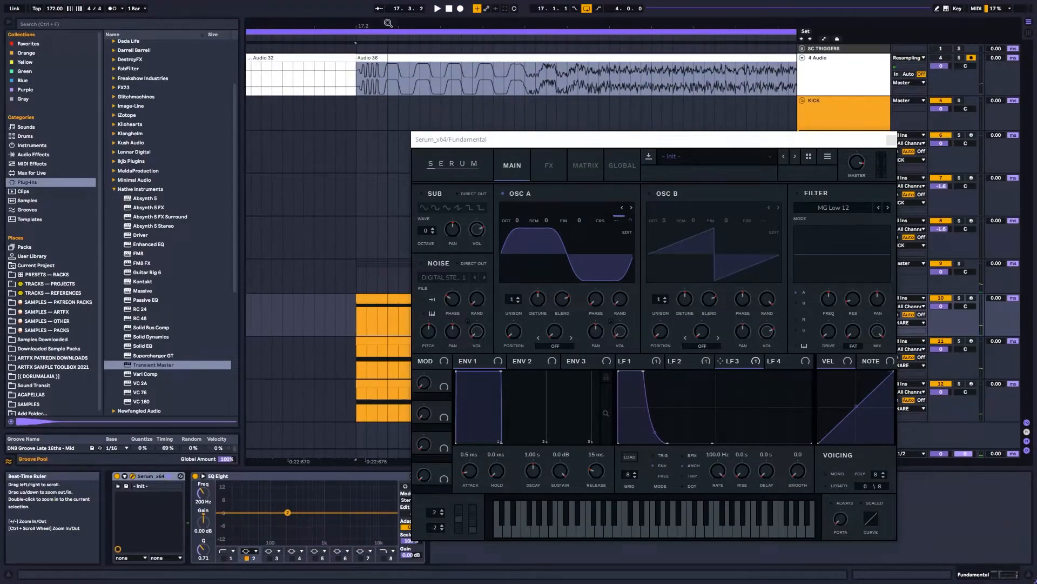
Move LFO 3's upper curve point slightly later and resample the snare hit to compare its opening cycles
{"action": "left_click_drag", "start_coordinate": [642, 372], "coordinate": [647, 369]}
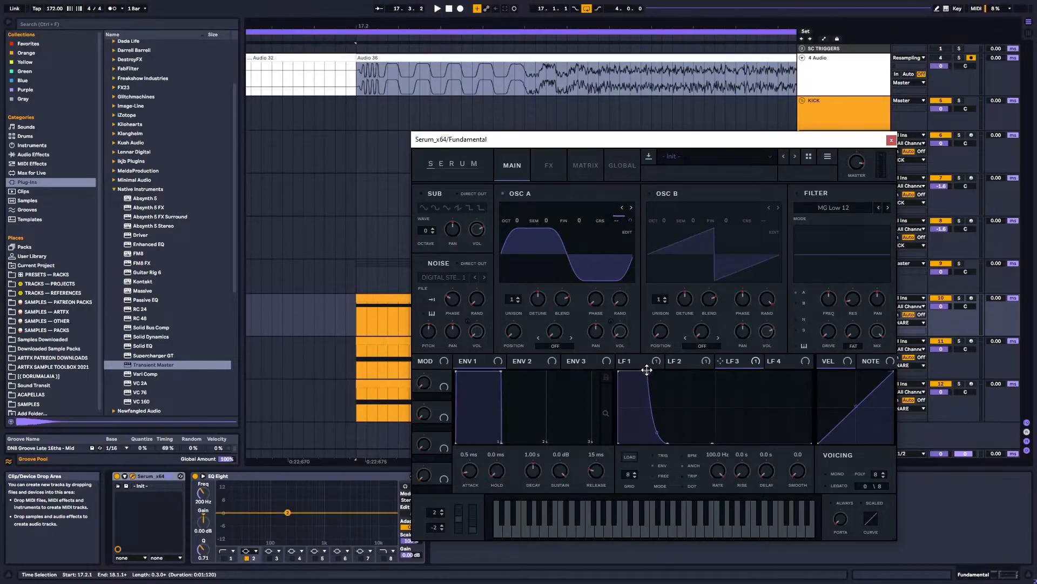
{"action": "left_click", "coordinate": [460, 9]}
{"action": "key", "text": "space"}
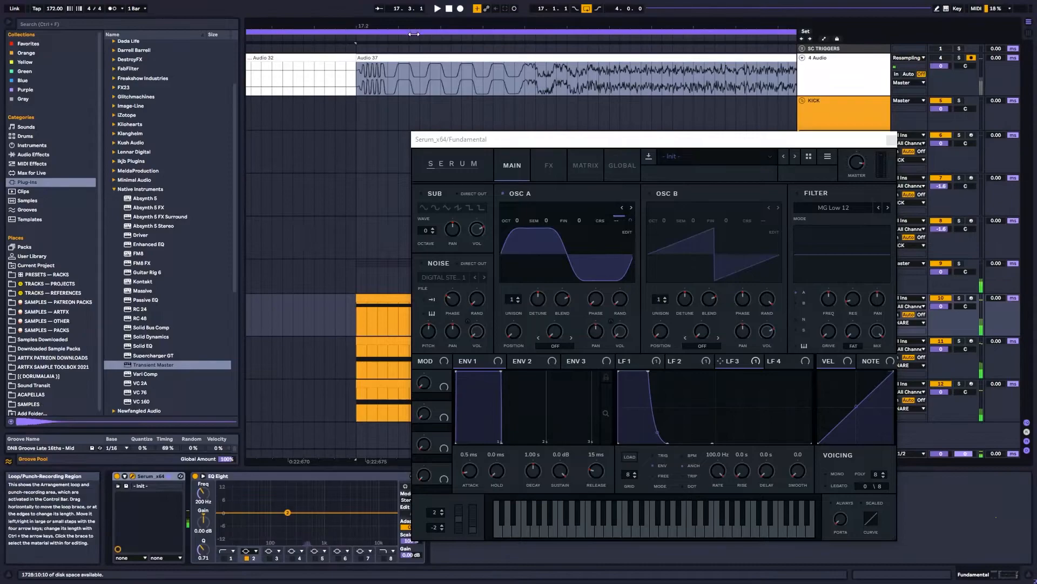
{"action": "left_click_drag", "start_coordinate": [424, 25], "coordinate": [387, 3]}
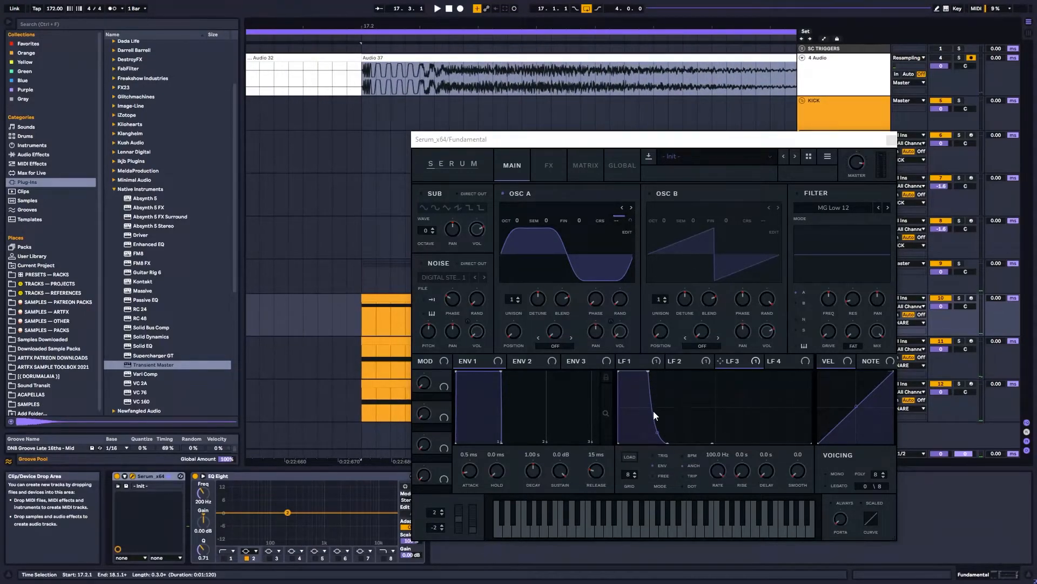
Straighten LFO 3's falling segment by raising its bend point while auditioning, and resample the snare hit
{"action": "key", "text": "space"}
{"action": "key", "text": "space"}
{"action": "key", "text": "space"}
{"action": "left_click_drag", "start_coordinate": [653, 423], "coordinate": [654, 416]}
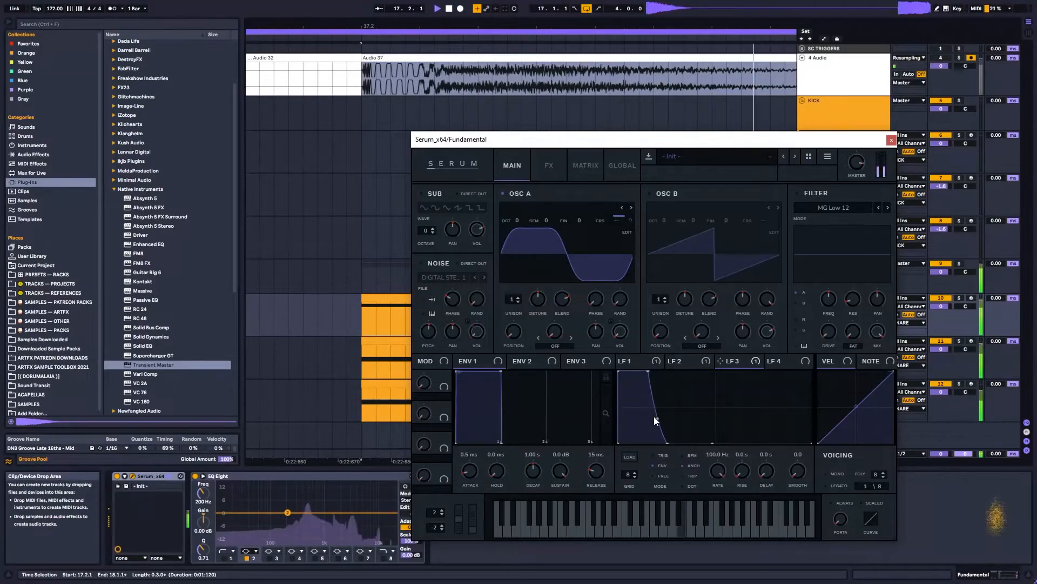
{"action": "key", "text": "space"}
{"action": "left_click", "coordinate": [461, 8]}
{"action": "key", "text": "space"}
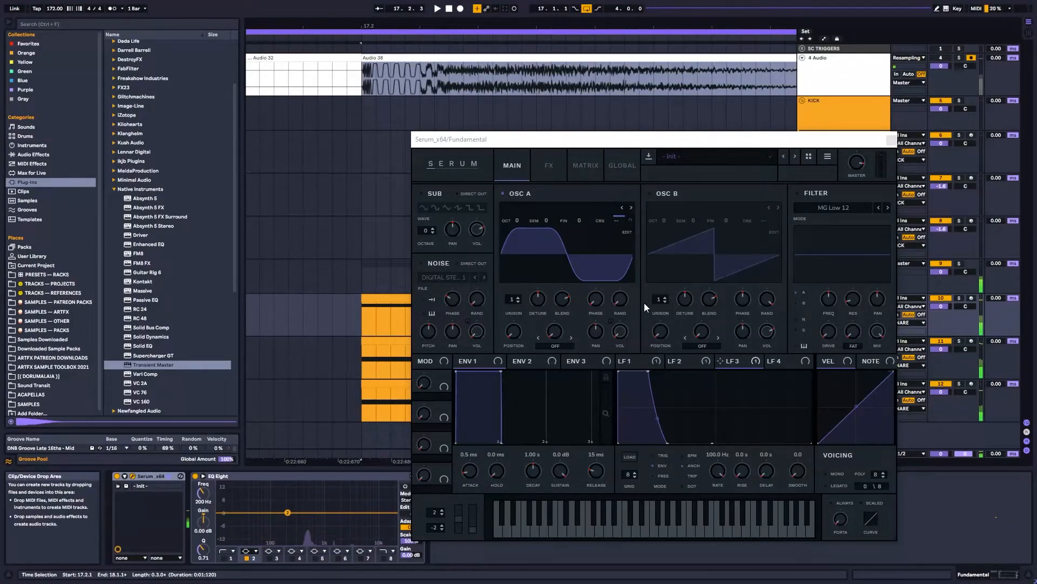
Round the shoulder of LFO 1's volume curve on the Fundamental while auditioning the hit, and resample the snare
{"action": "left_click", "coordinate": [647, 359]}
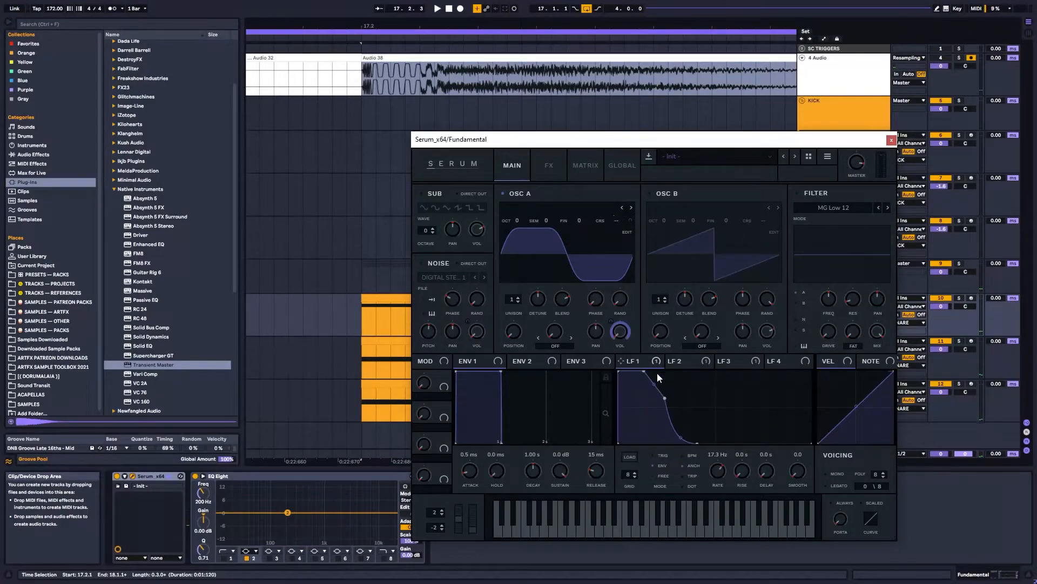
{"action": "key", "text": "space"}
{"action": "key", "text": "space"}
{"action": "key", "text": "space"}
{"action": "key", "text": "space"}
{"action": "key", "text": "space"}
{"action": "key", "text": "space"}
{"action": "key", "text": "space"}
{"action": "key", "text": "space"}
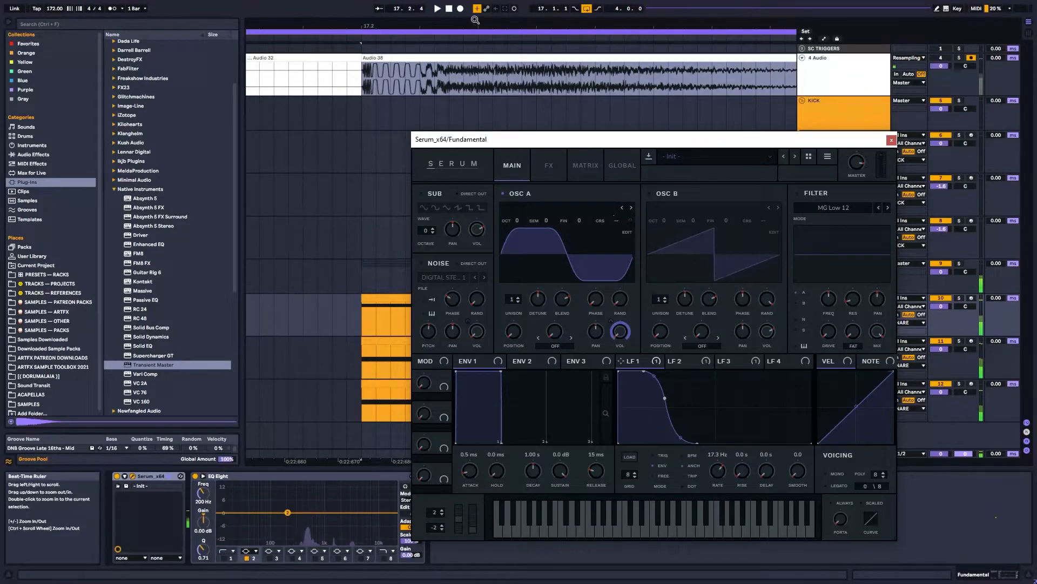
{"action": "left_click", "coordinate": [459, 8]}
{"action": "key", "text": "space"}
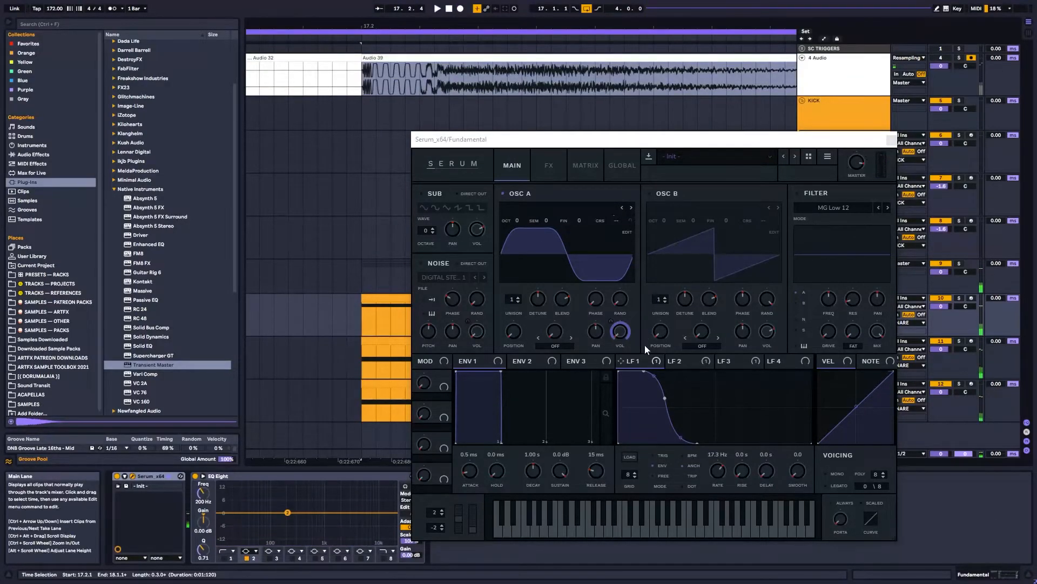
Pull LFO 1's end point slightly earlier, extend LFO 2's end point slightly later, and close the Fundamental's Serum
{"action": "mouse_move", "coordinate": [695, 442]}
{"action": "left_mouse_down"}
{"action": "mouse_move", "coordinate": [682, 448]}
{"action": "mouse_move", "coordinate": [694, 448]}
{"action": "left_mouse_up"}
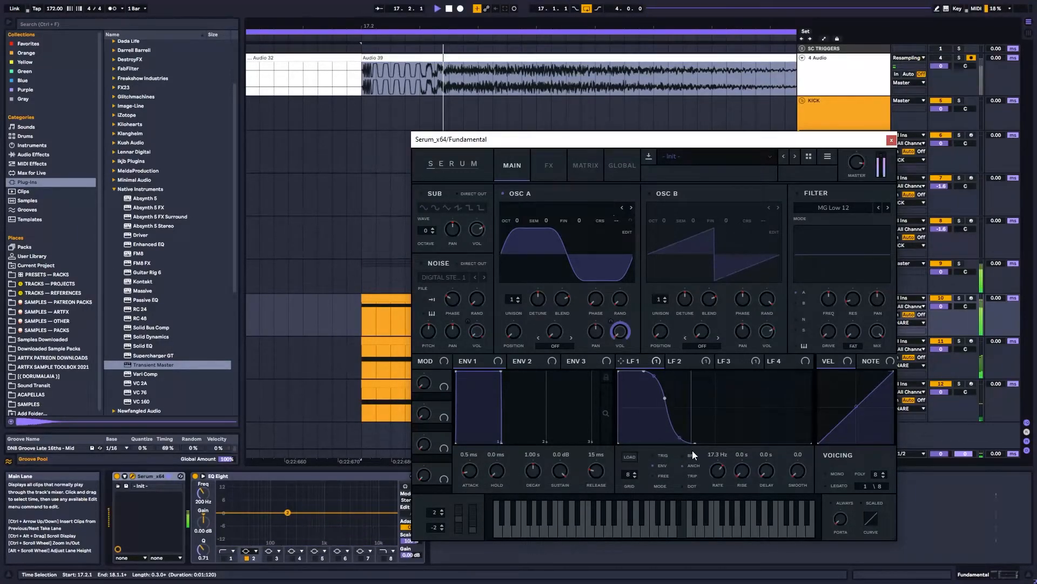
{"action": "left_click", "coordinate": [709, 362]}
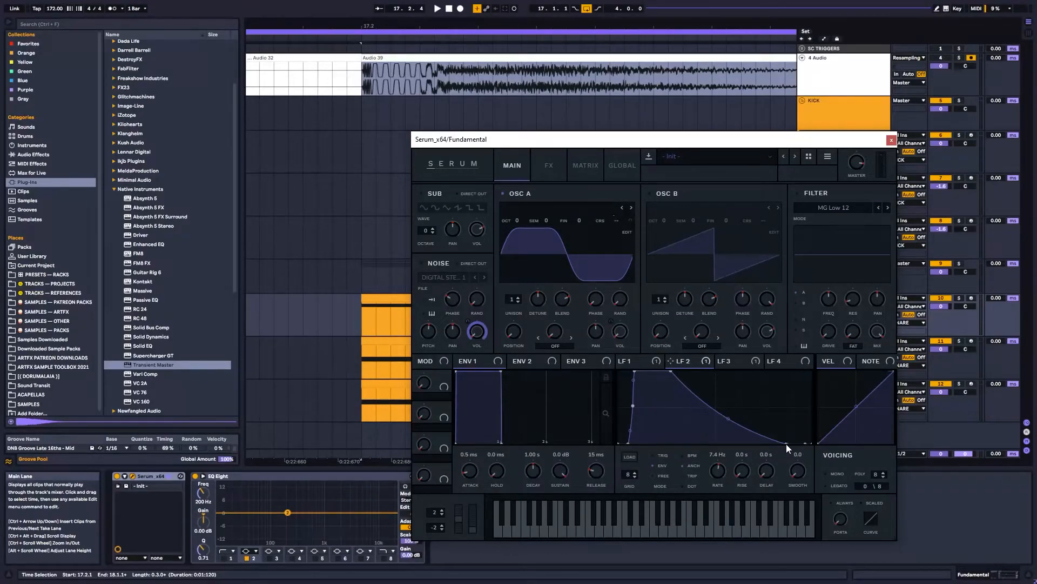
{"action": "mouse_move", "coordinate": [786, 443]}
{"action": "left_mouse_down"}
{"action": "mouse_move", "coordinate": [721, 461]}
{"action": "mouse_move", "coordinate": [793, 457]}
{"action": "left_mouse_up"}
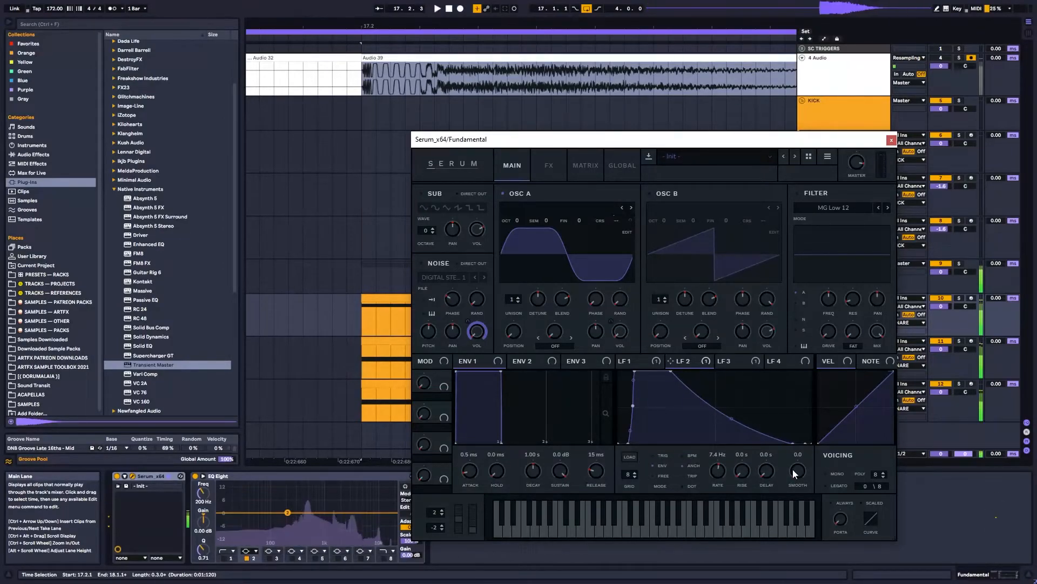
{"action": "left_click", "coordinate": [892, 140]}
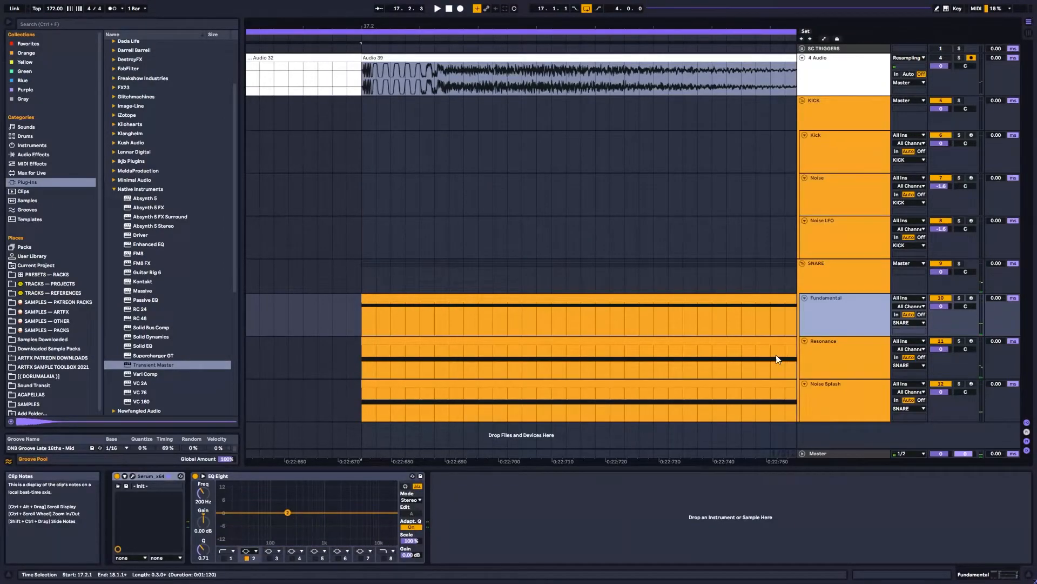
On the Noise Splash's Serum, end LFO 1's decay earlier and widen its peak plateau, check the other LFOs and close the plug-in
{"action": "left_click", "coordinate": [835, 349]}
{"action": "left_click", "coordinate": [840, 386]}
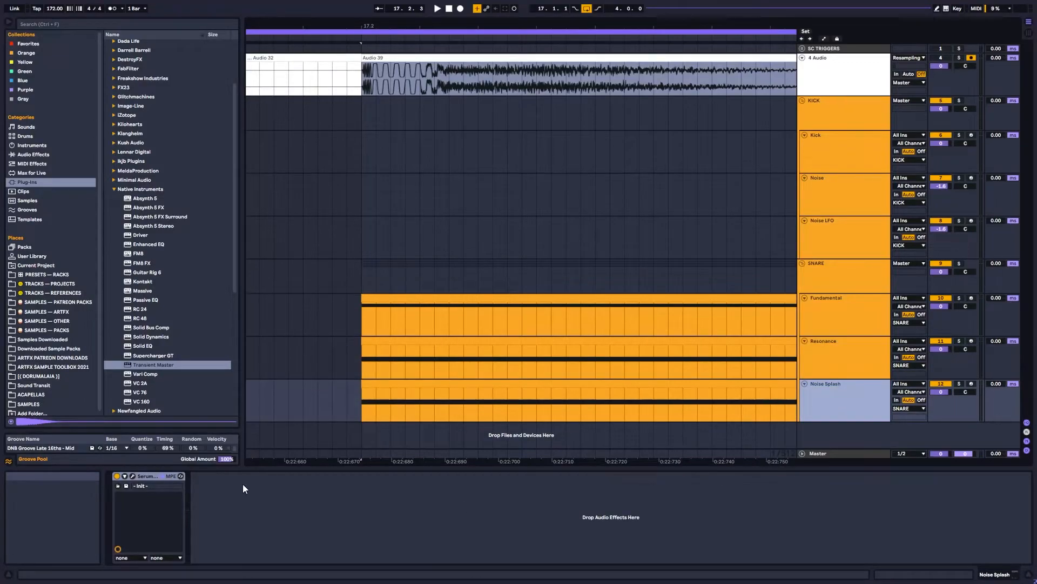
{"action": "left_click", "coordinate": [133, 476]}
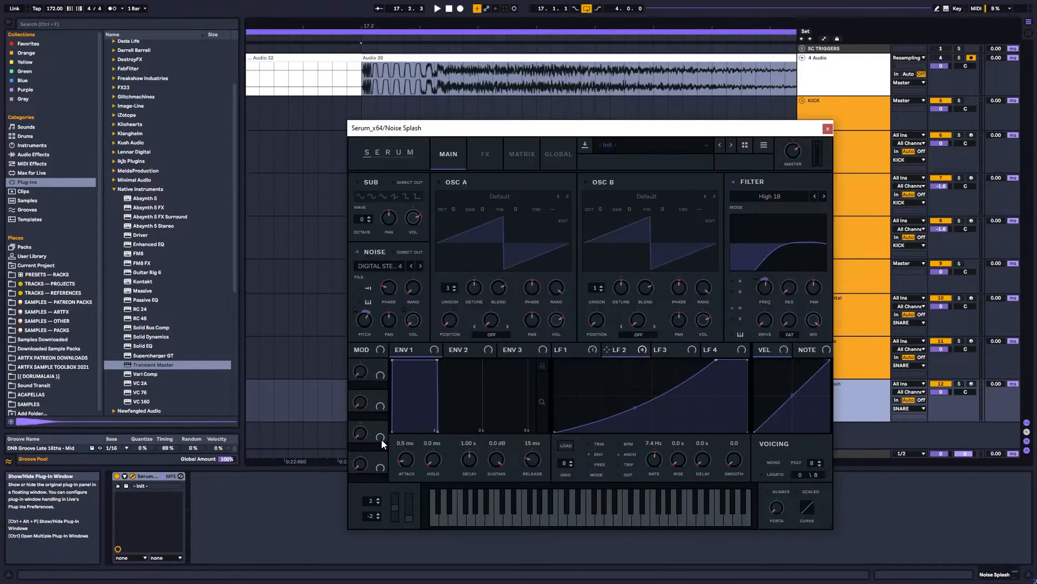
{"action": "left_click", "coordinate": [572, 349]}
{"action": "key", "text": "space"}
{"action": "left_click_drag", "start_coordinate": [689, 431], "coordinate": [677, 432]}
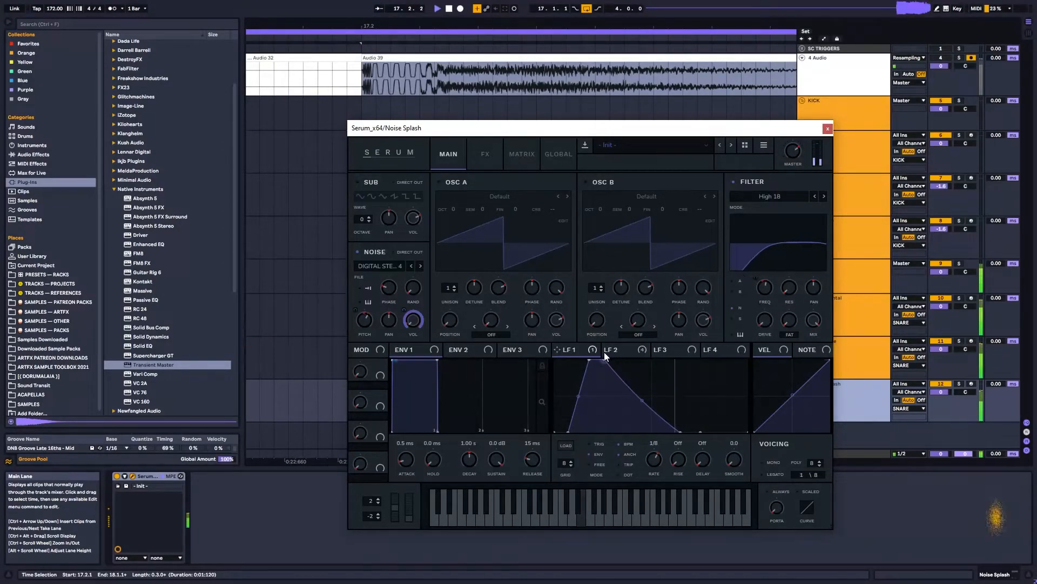
{"action": "mouse_move", "coordinate": [604, 353]}
{"action": "left_mouse_down"}
{"action": "mouse_move", "coordinate": [595, 348]}
{"action": "mouse_move", "coordinate": [617, 339]}
{"action": "left_mouse_up"}
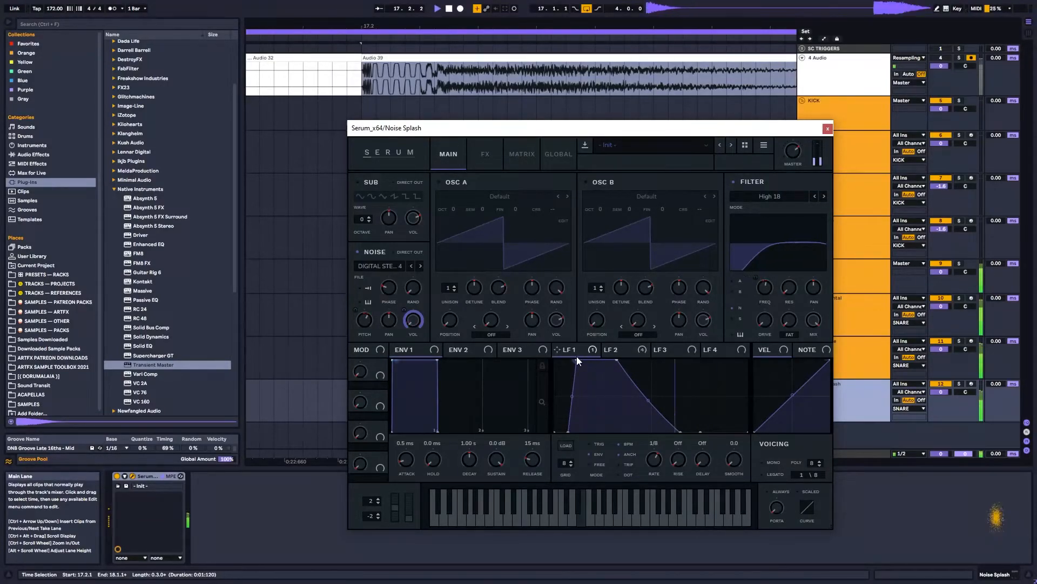
{"action": "left_click_drag", "start_coordinate": [616, 360], "coordinate": [606, 354]}
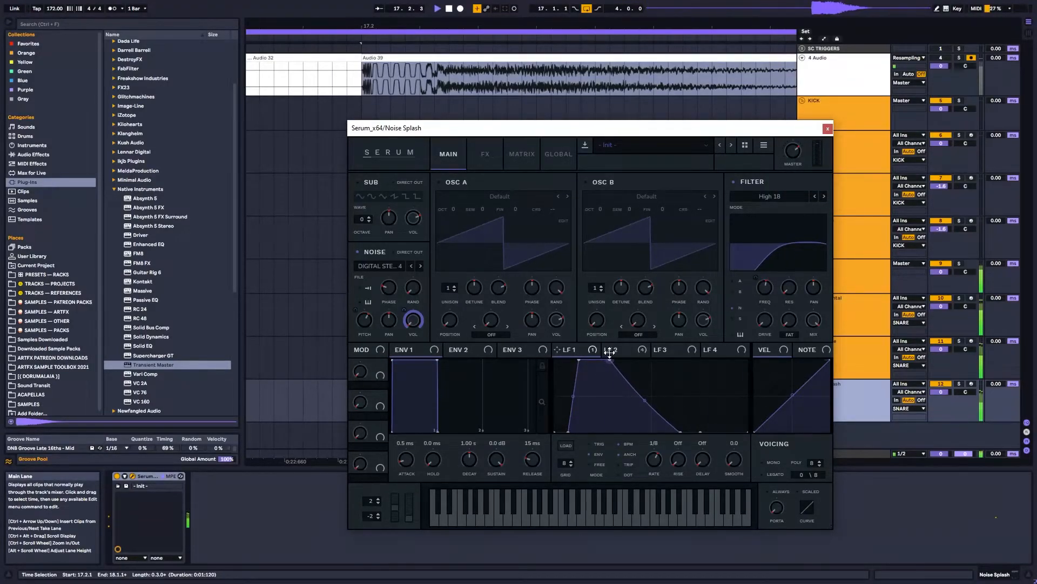
{"action": "left_click", "coordinate": [617, 349]}
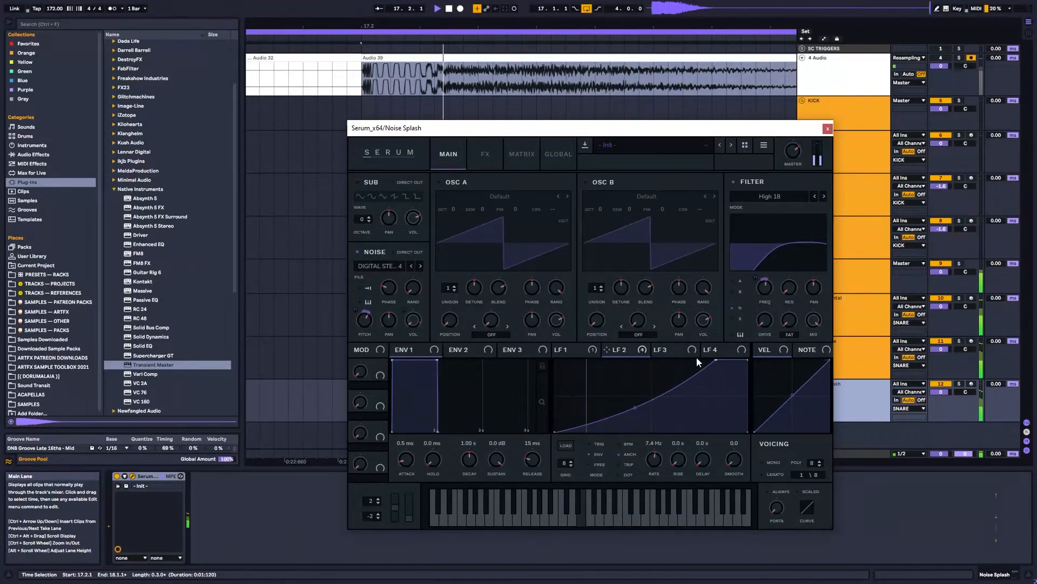
{"action": "left_click", "coordinate": [683, 350]}
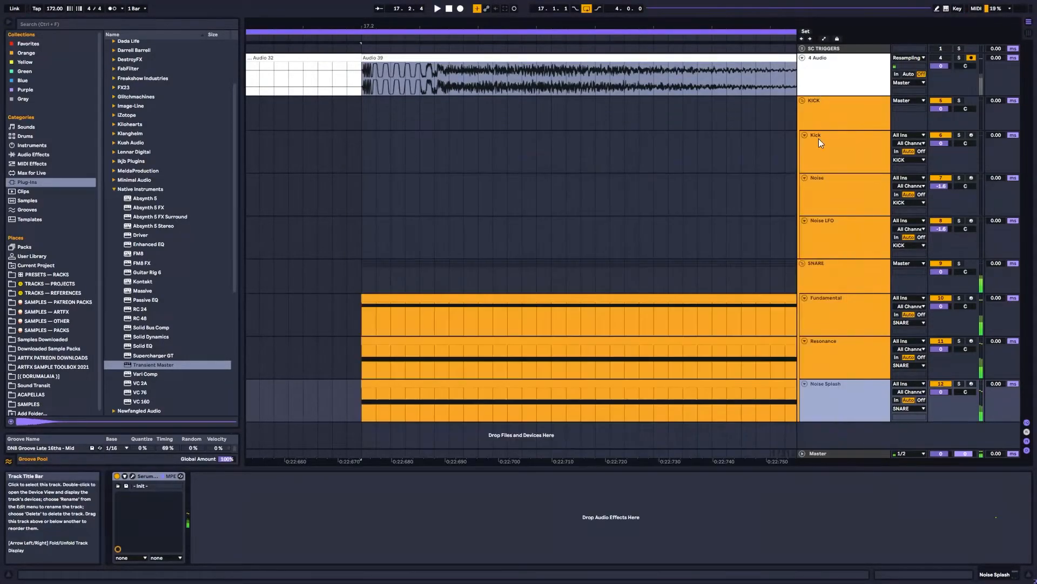
{"action": "left_click", "coordinate": [827, 128]}
Duplicate the Fundamental track's first half-bar section from 17.1.1 seven times to fill the loop up to bar 21
{"action": "left_click_drag", "start_coordinate": [443, 26], "coordinate": [345, 1]}
{"action": "left_click_drag", "start_coordinate": [364, 309], "coordinate": [323, 303]}
{"action": "key", "text": "Right"}
{"action": "key", "text": "Right"}
{"action": "key", "text": "Right"}
{"action": "key", "text": "Right"}
{"action": "key", "text": "Right"}
{"action": "key", "text": "Right"}
{"action": "key", "text": "Right"}
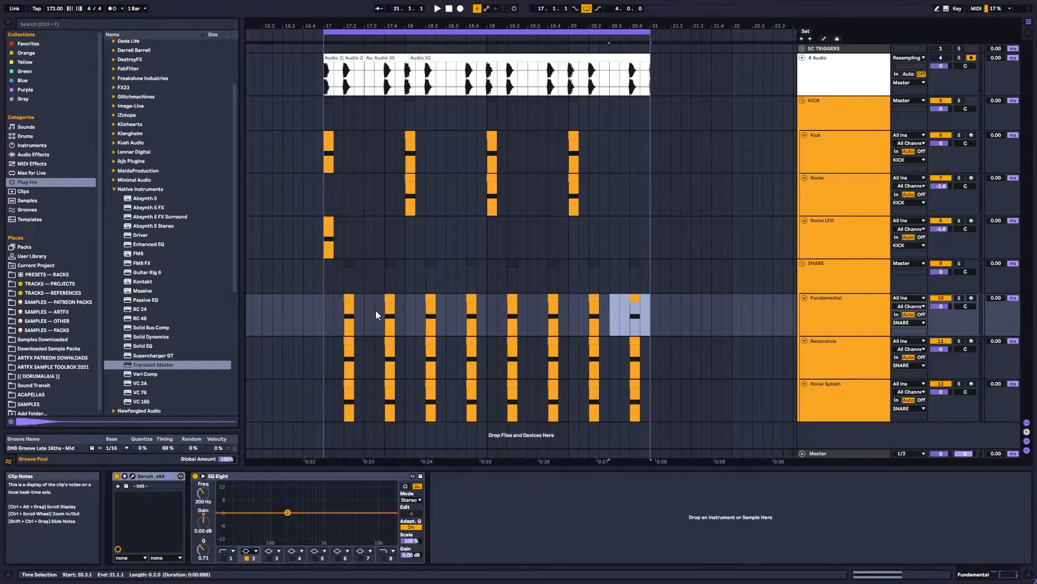
Play the kick and snare loop from 17.1.1 while selecting the KICK group, the SNARE group and the Fundamental track
{"action": "left_click", "coordinate": [324, 309]}
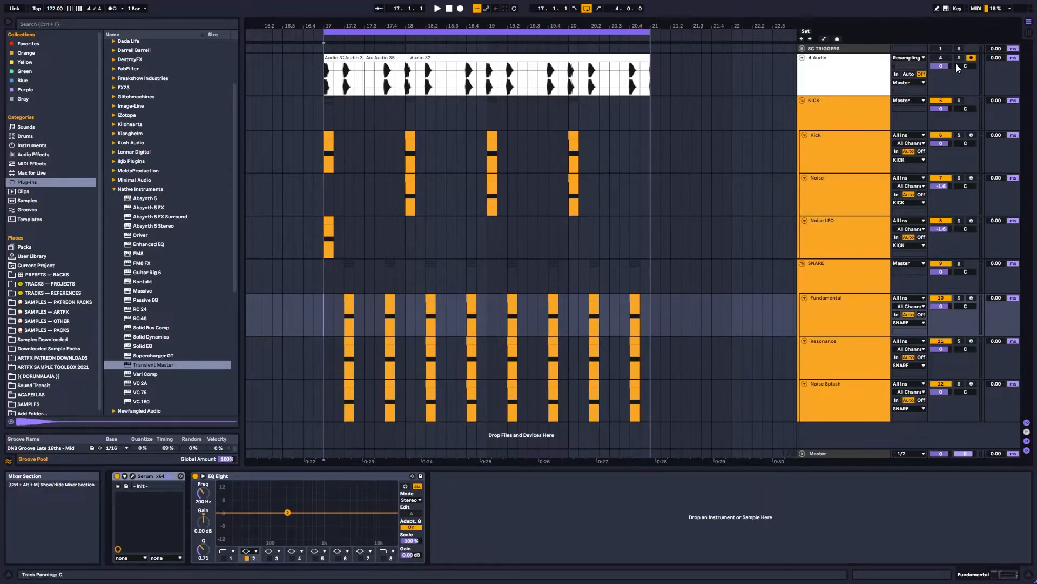
{"action": "left_click", "coordinate": [956, 108]}
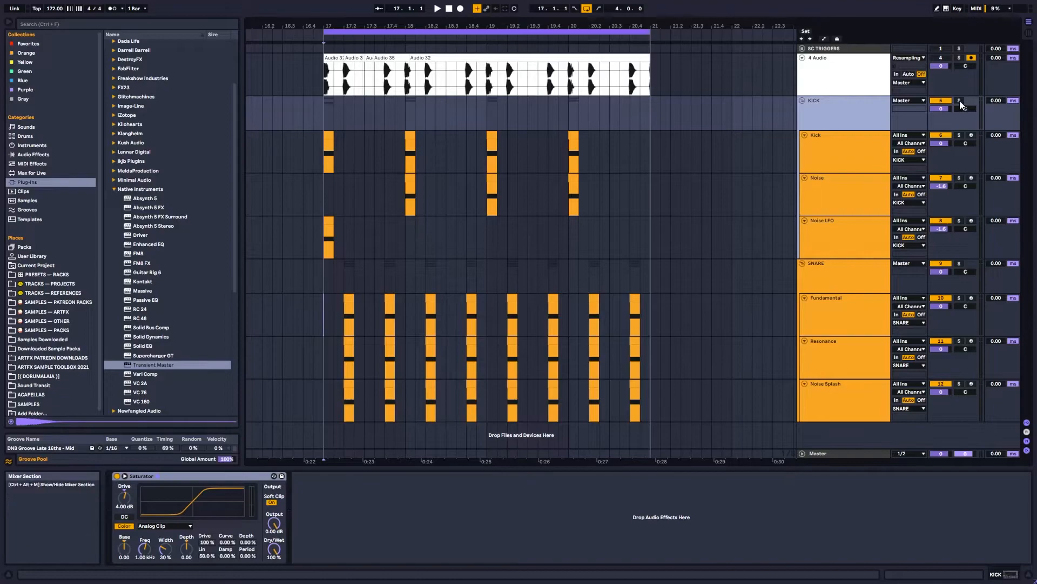
{"action": "key", "text": "space"}
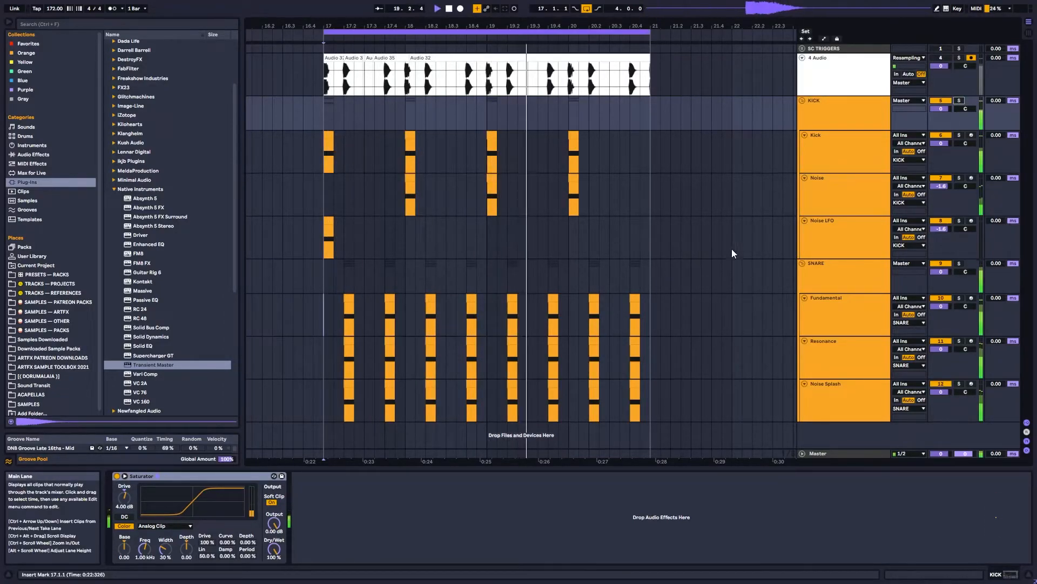
{"action": "left_click", "coordinate": [829, 275]}
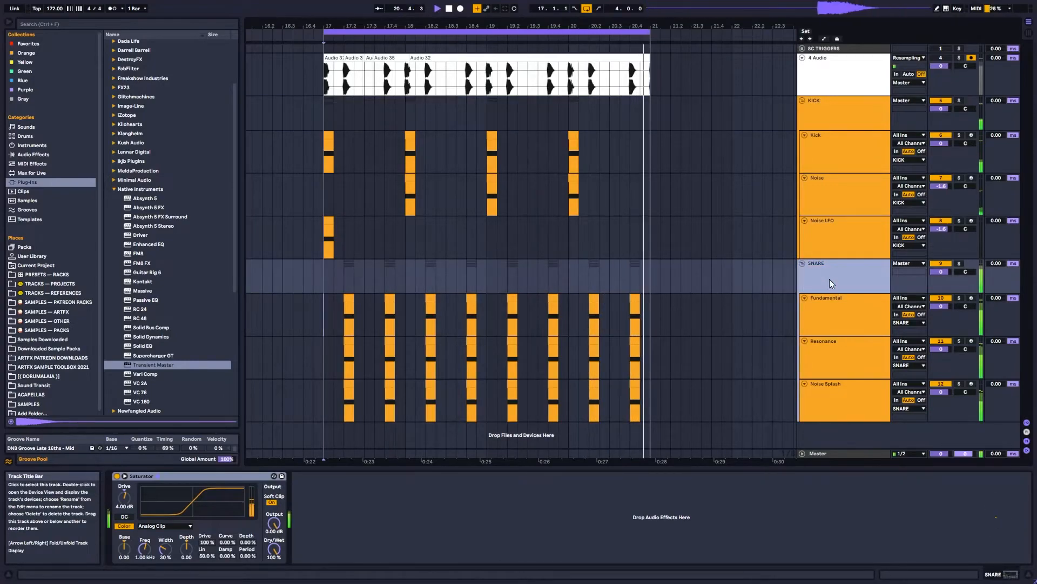
{"action": "left_click", "coordinate": [820, 307]}
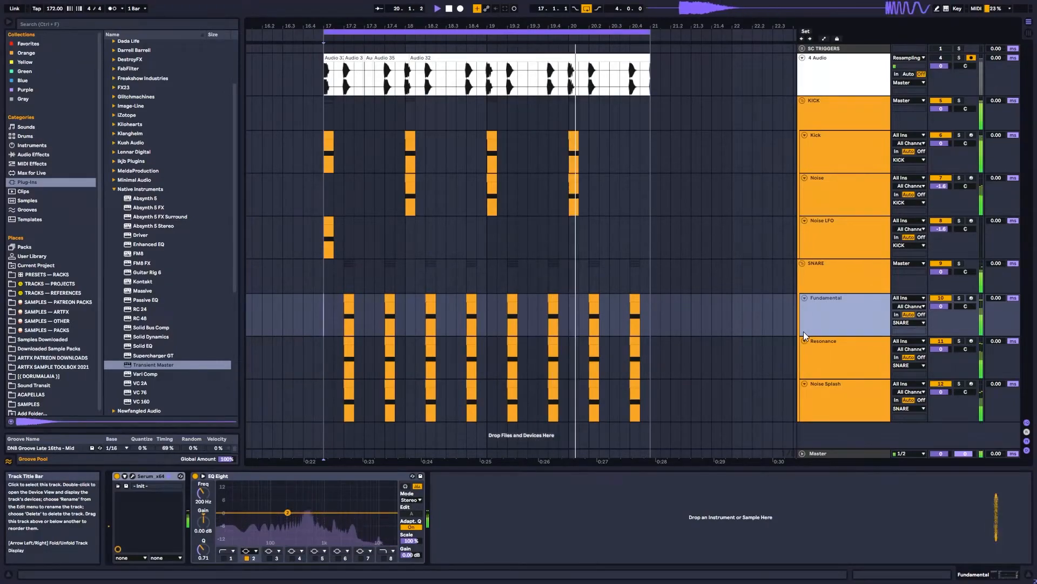
Stop the loop and add ValhallaRoom to the KICK group ahead of its Saturator
{"action": "key", "text": "space"}
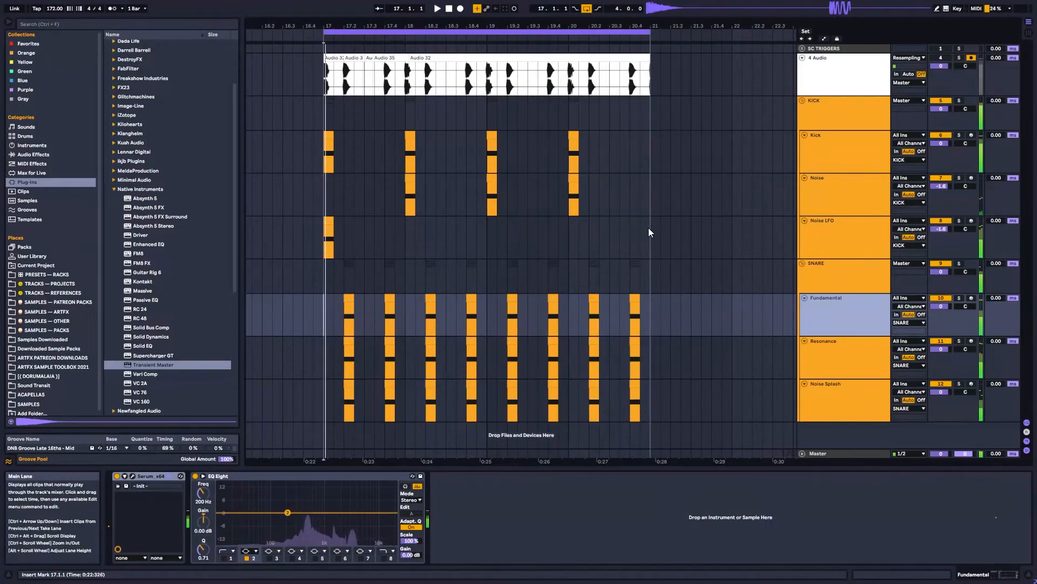
{"action": "left_click", "coordinate": [824, 130]}
{"action": "left_click", "coordinate": [817, 269]}
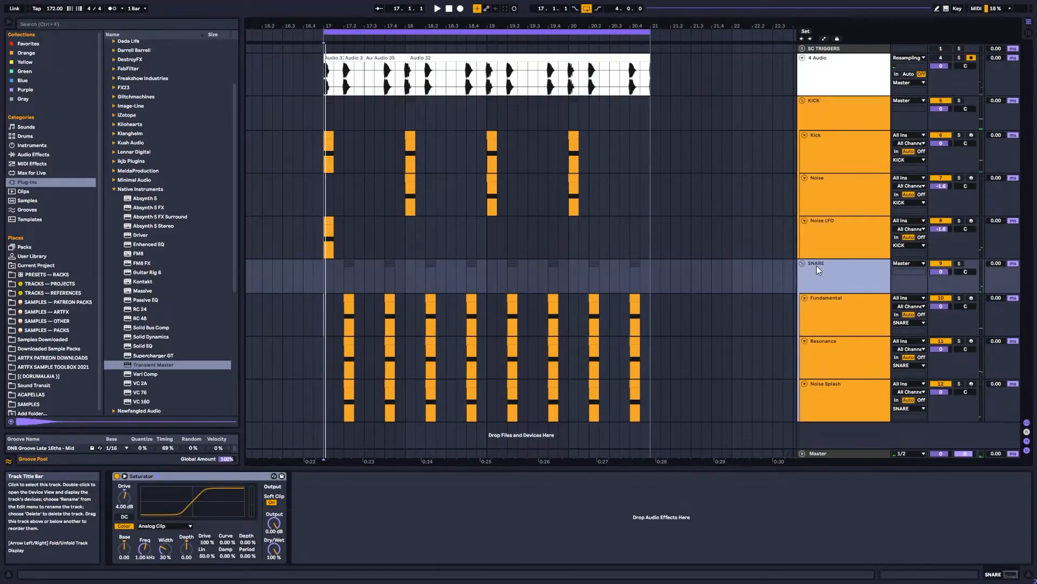
{"action": "left_click", "coordinate": [814, 104]}
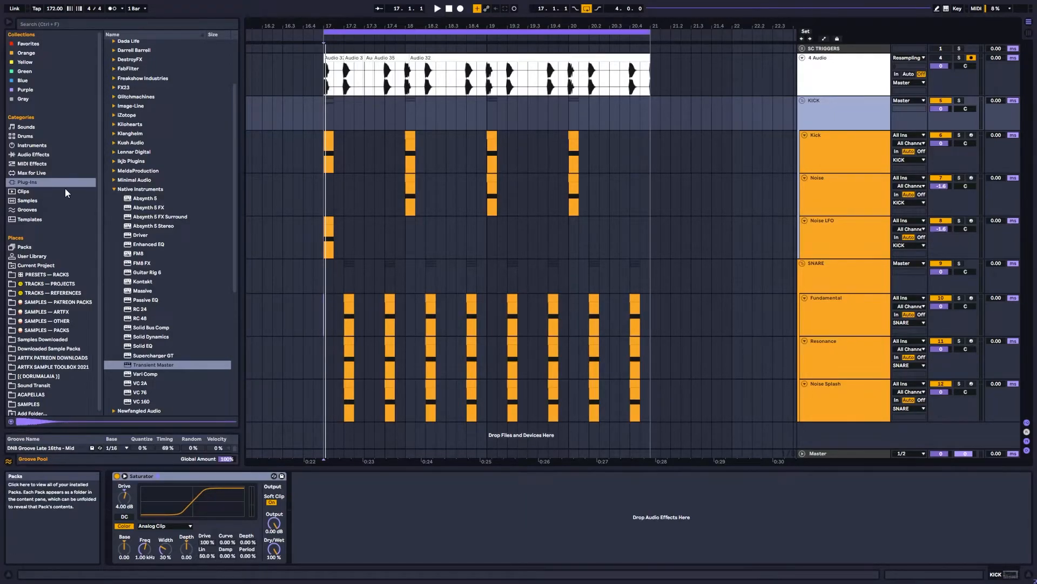
{"action": "left_click", "coordinate": [30, 183]}
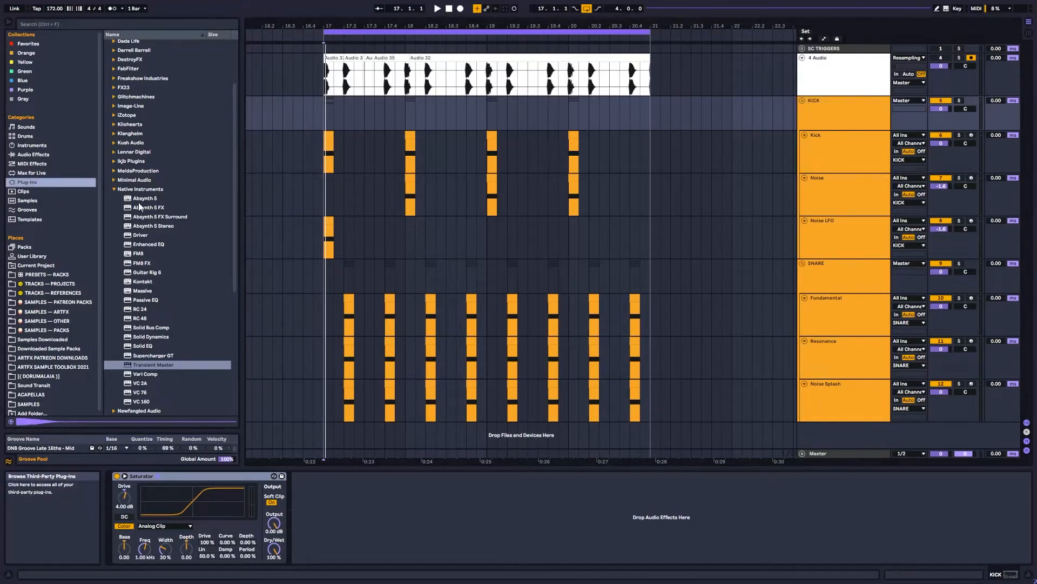
{"action": "left_click", "coordinate": [114, 188]}
{"action": "left_click", "coordinate": [114, 355]}
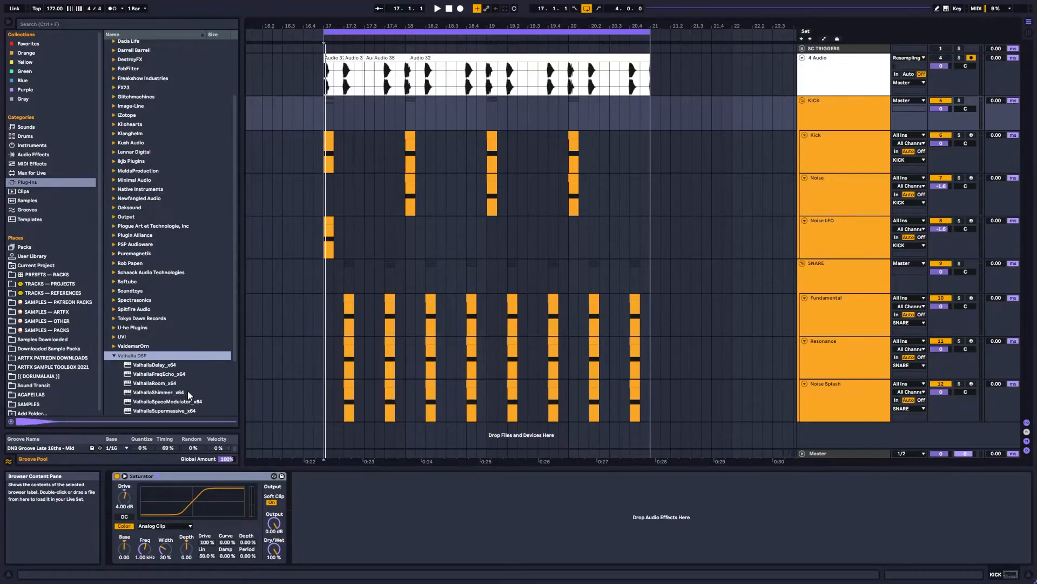
{"action": "left_click_drag", "start_coordinate": [158, 345], "coordinate": [456, 506]}
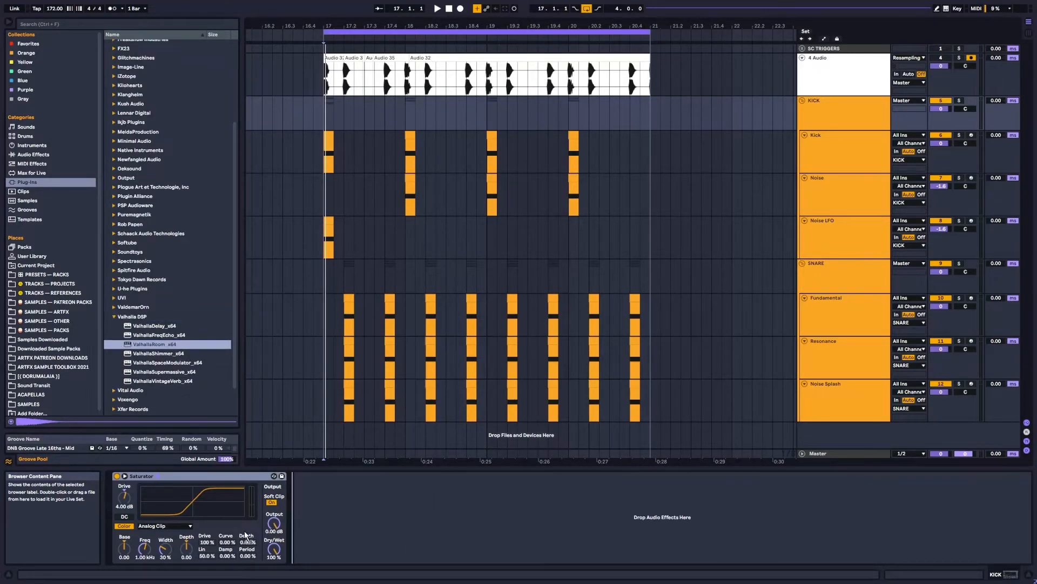
{"action": "left_click_drag", "start_coordinate": [257, 535], "coordinate": [257, 535]}
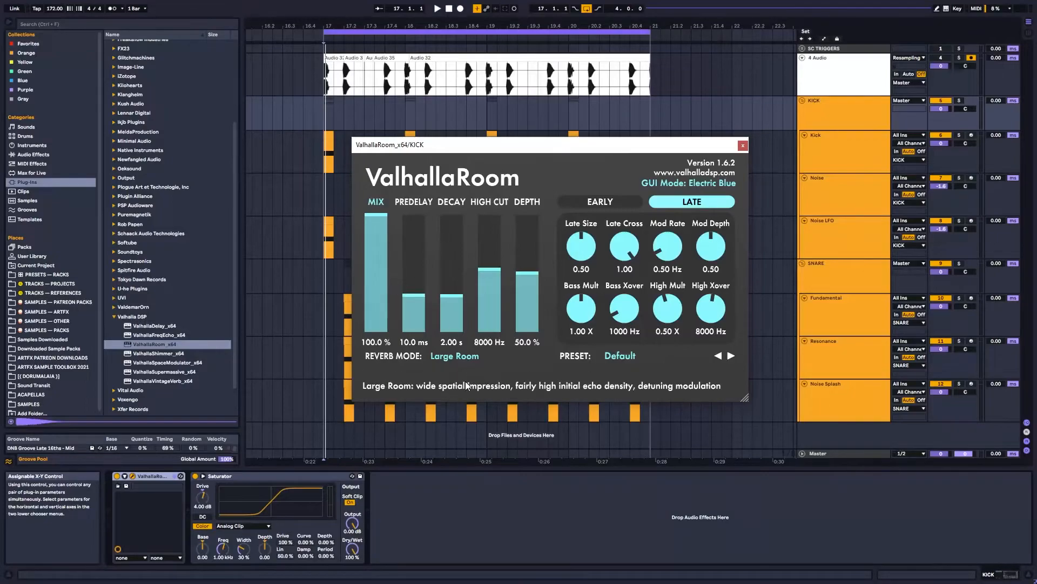
{"action": "left_click", "coordinate": [156, 476]}
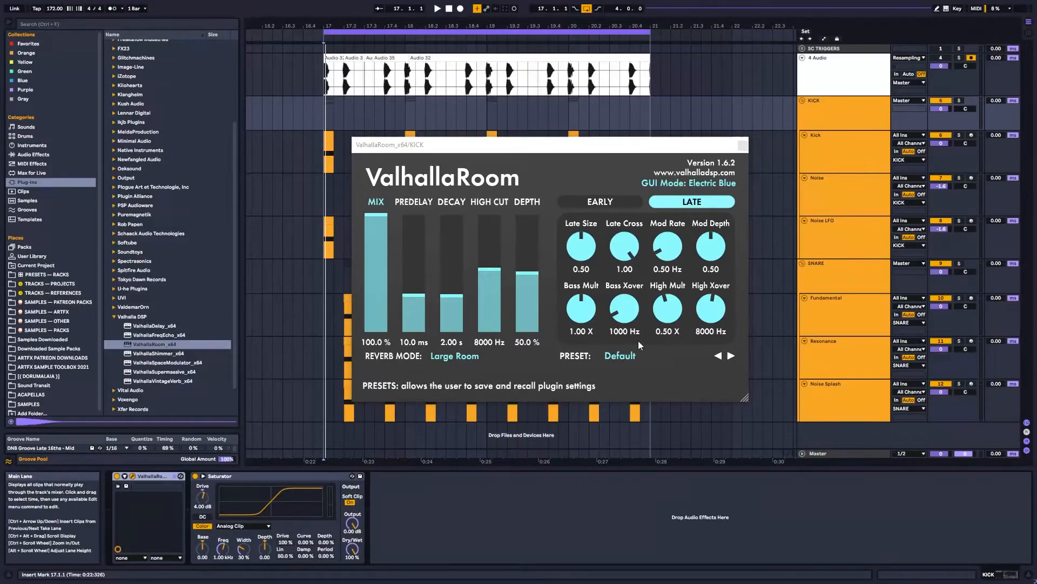
Play the loop briefly through ValhallaRoom and set its predelay to 0.0 ms
{"action": "key", "text": "space"}
{"action": "key", "text": "space"}
{"action": "left_click_drag", "start_coordinate": [417, 310], "coordinate": [418, 330]}
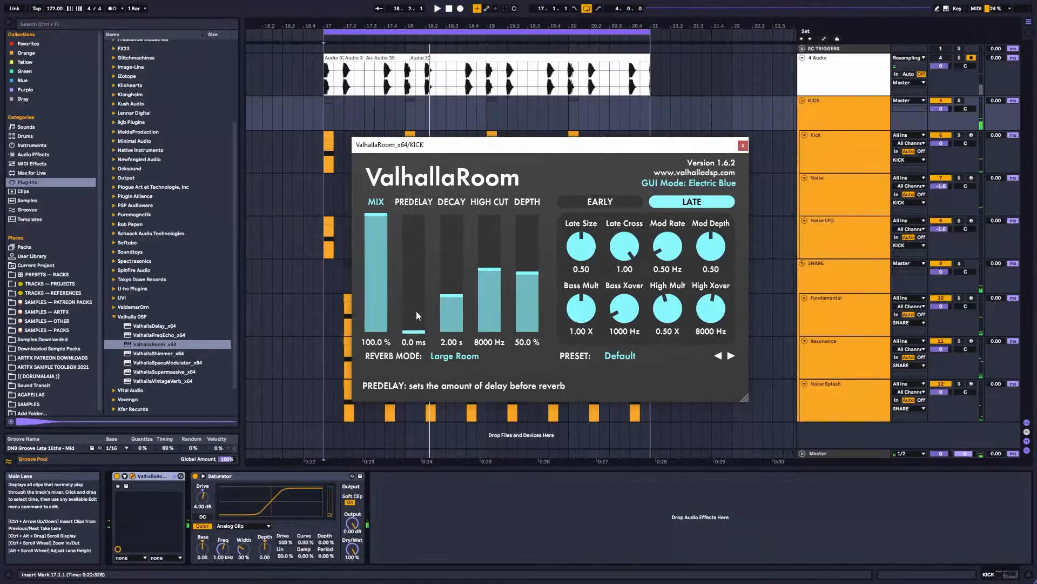
Cut ValhallaRoom from the KICK group and combine the KICK and SNARE groups into a new group named DRUMS
{"action": "left_click", "coordinate": [171, 476]}
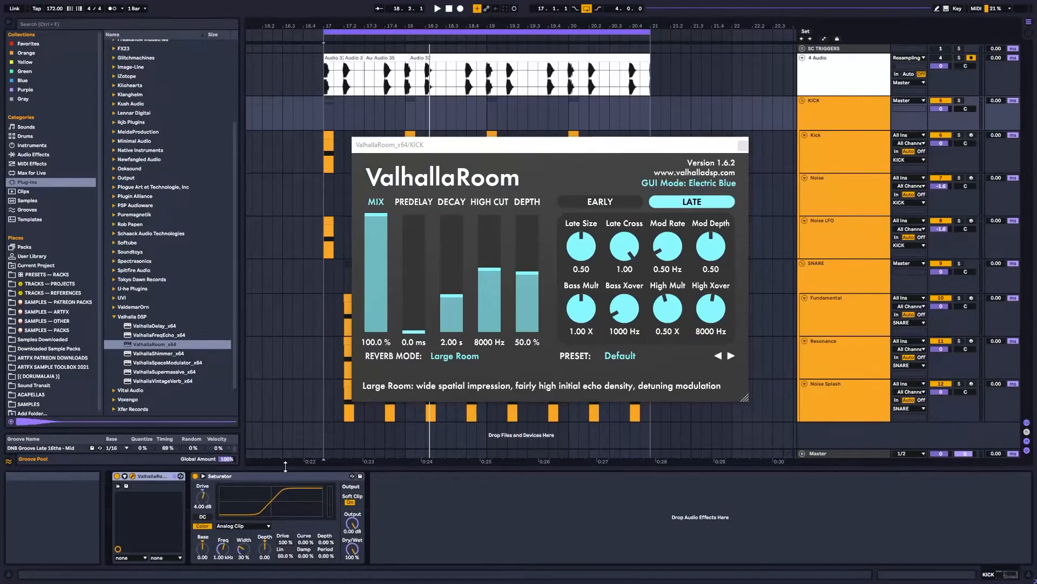
{"action": "key", "text": "Delete"}
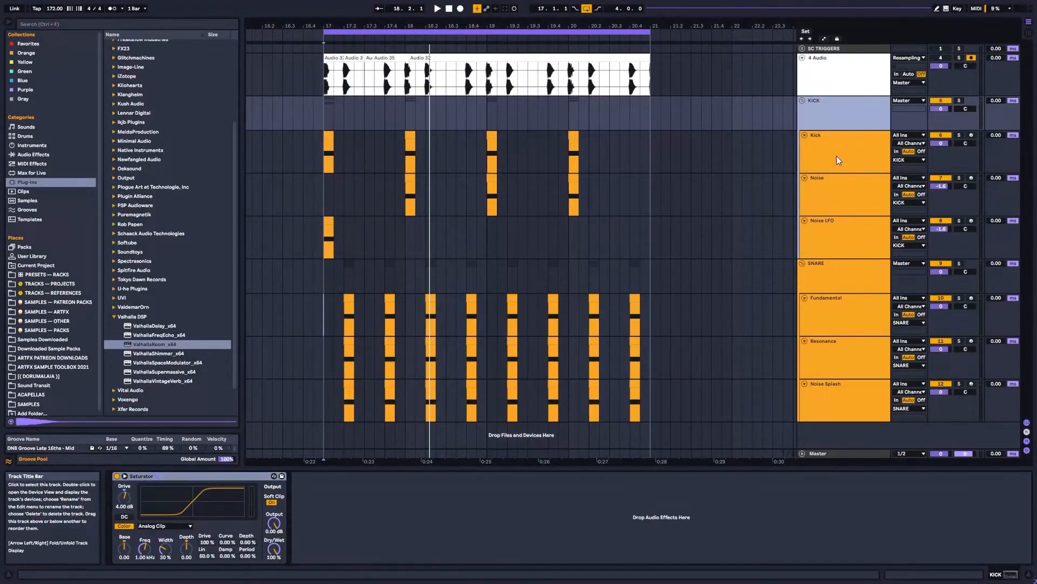
{"action": "left_click", "coordinate": [824, 275]}
{"action": "key", "text": "ctrl+g"}
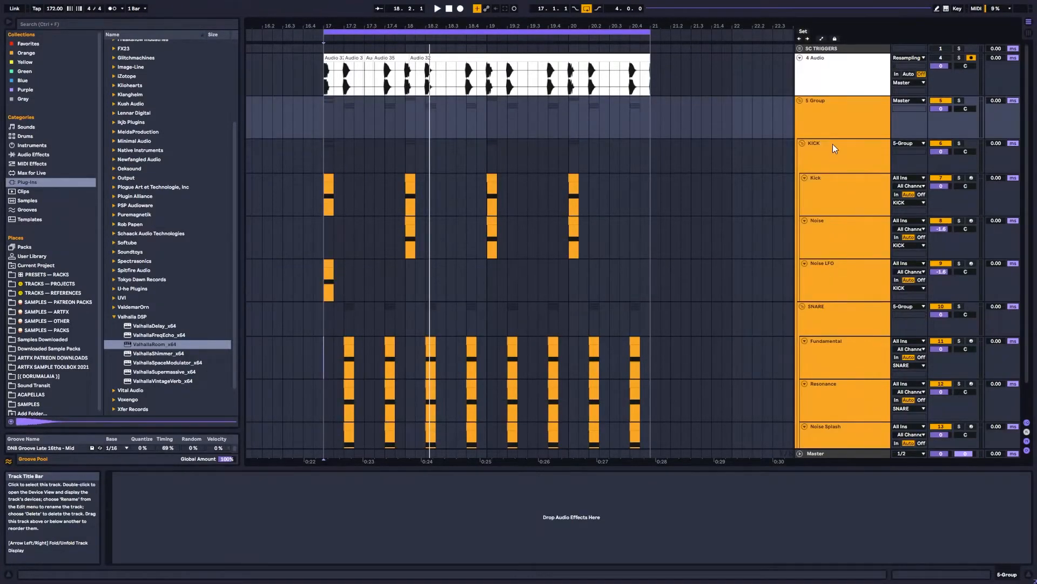
{"action": "type", "text": "DRUMS"}
{"action": "key", "text": "Return"}
Paste ValhallaRoom onto the DRUMS group and shorten its decay to 0.17 s while playing the loop
{"action": "left_click", "coordinate": [397, 521]}
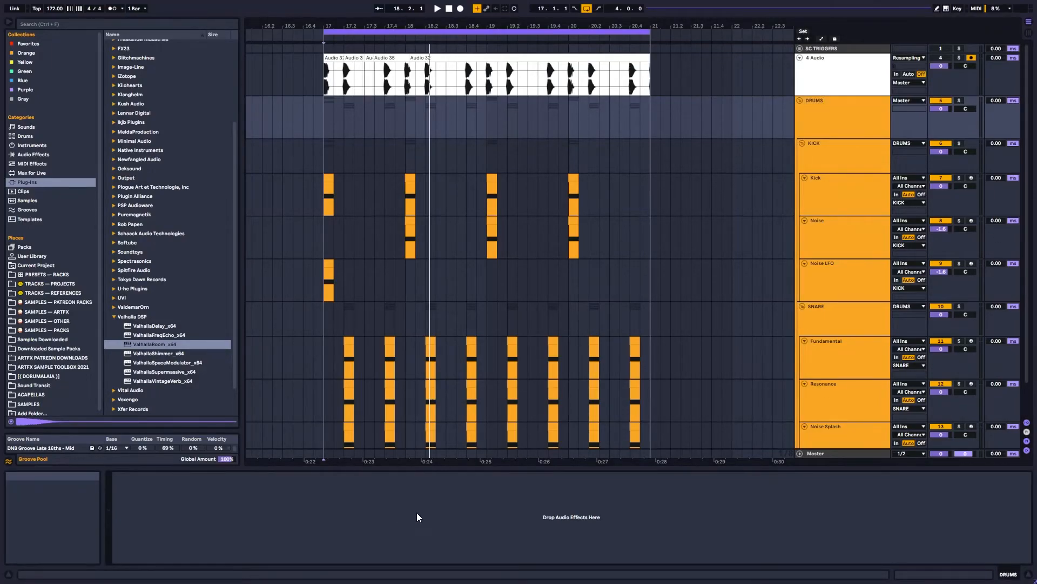
{"action": "key", "text": "ctrl+v"}
{"action": "key", "text": "space"}
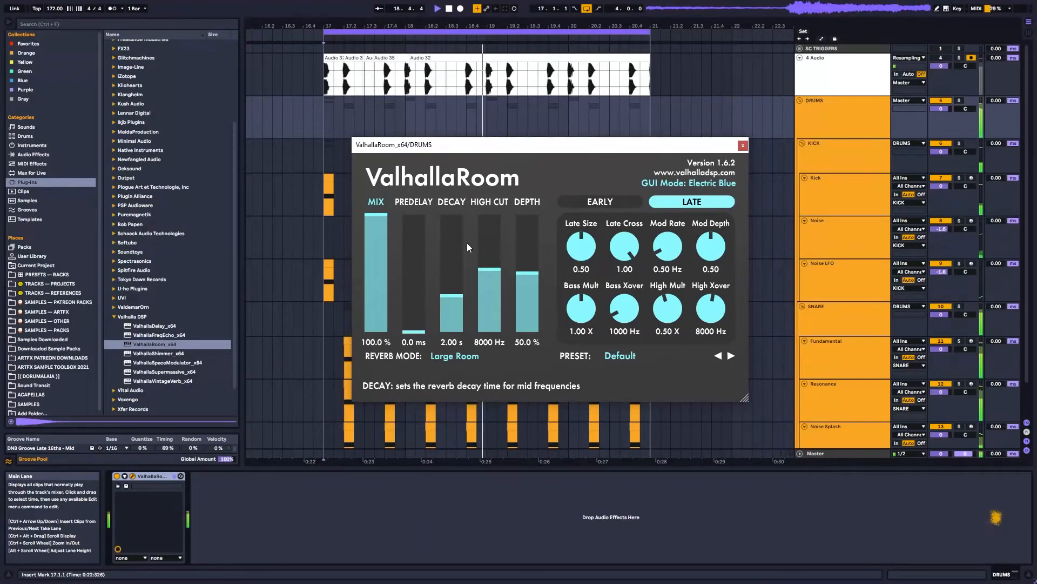
{"action": "left_click_drag", "start_coordinate": [407, 329], "coordinate": [415, 351]}
{"action": "left_click_drag", "start_coordinate": [452, 306], "coordinate": [451, 317]}
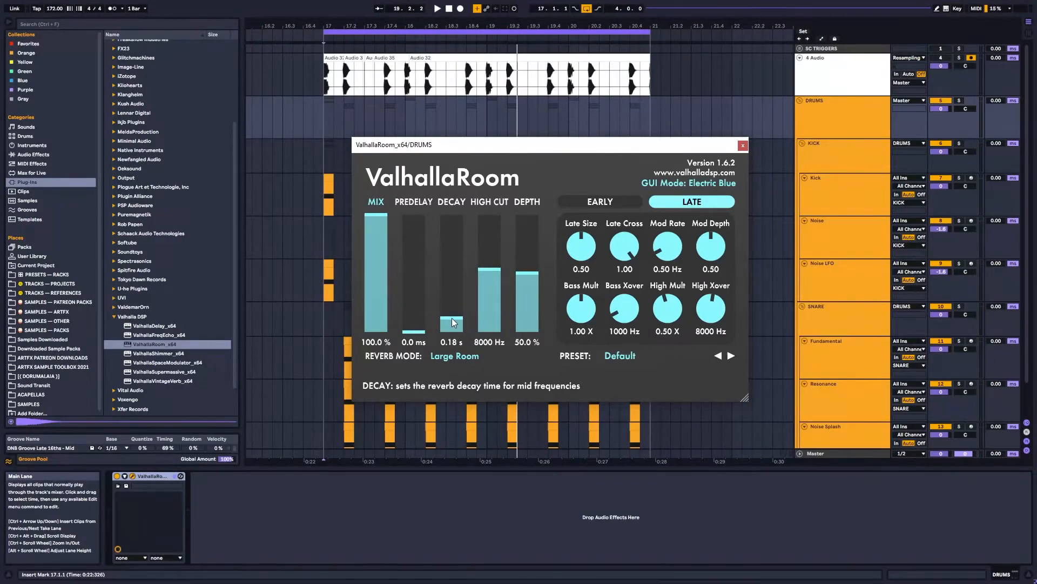
{"action": "key", "text": "space"}
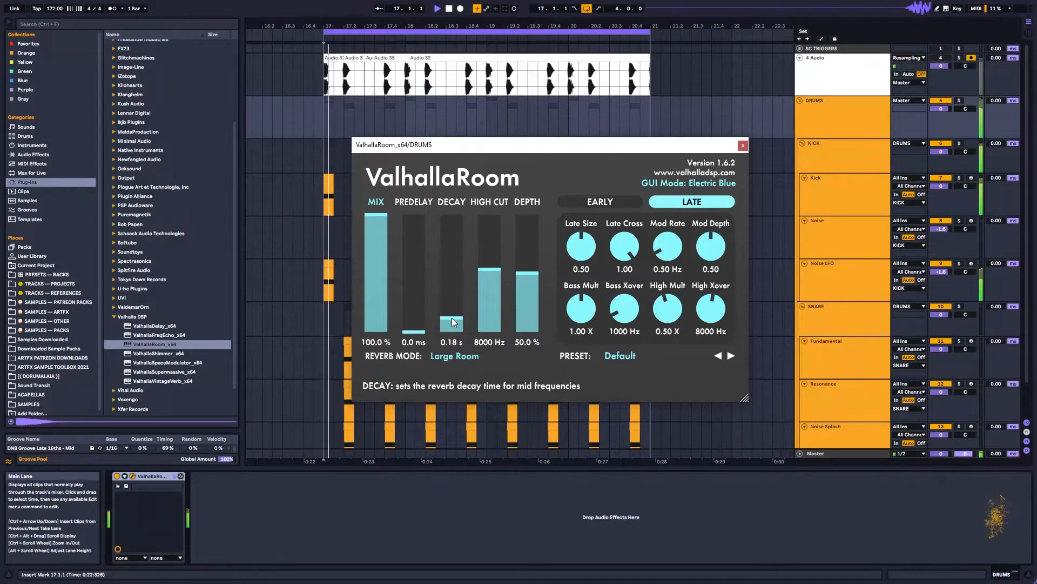
{"action": "left_click_drag", "start_coordinate": [454, 320], "coordinate": [457, 323]}
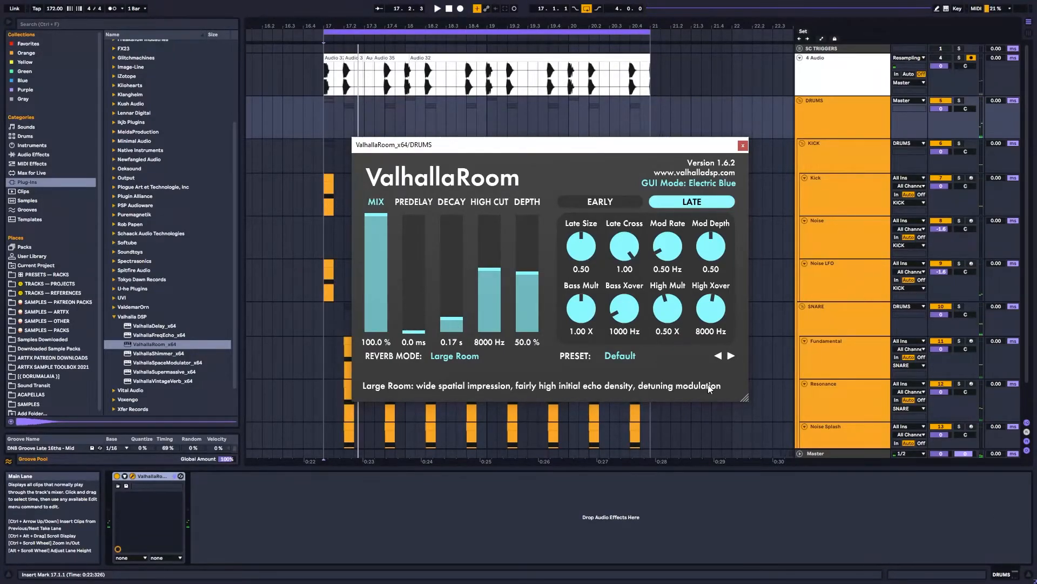
Compare the Dense Room and LV-426 reverb modes on the loop and settle on Dense Room
{"action": "left_click", "coordinate": [426, 358]}
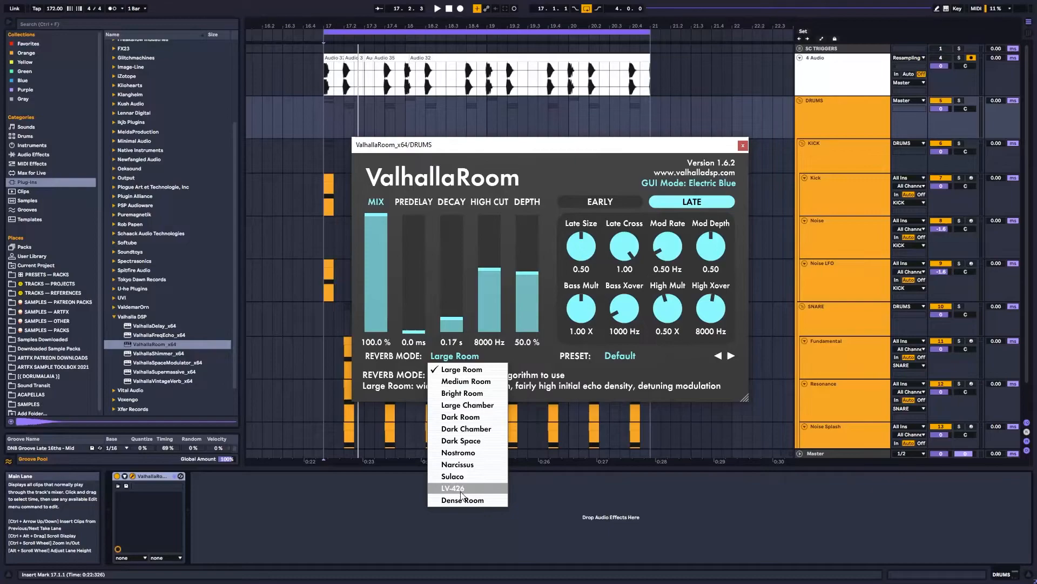
{"action": "left_click", "coordinate": [462, 500]}
{"action": "key", "text": "space"}
{"action": "key", "text": "space"}
{"action": "left_click", "coordinate": [453, 356]}
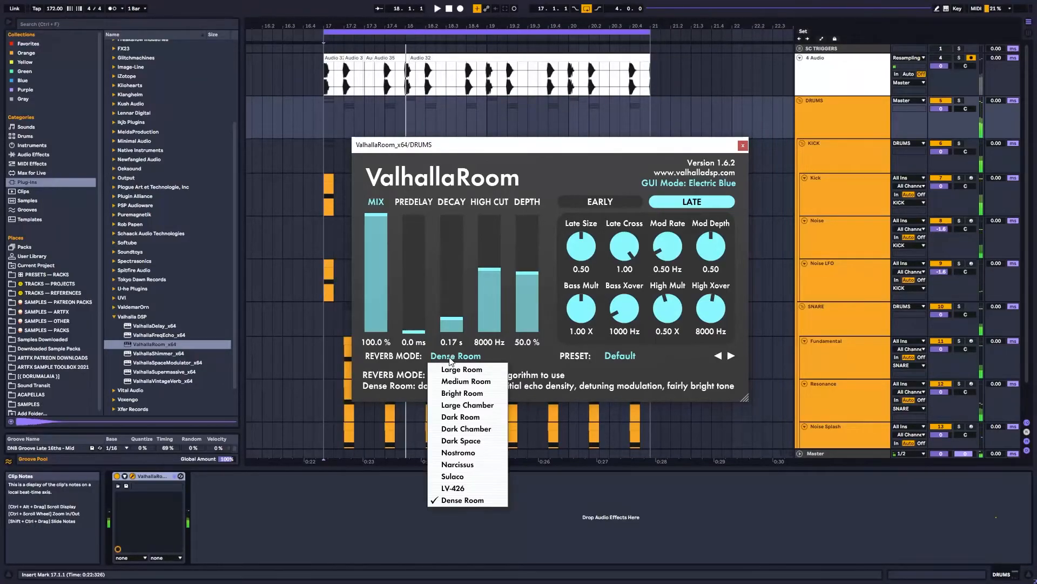
{"action": "left_click", "coordinate": [455, 489]}
{"action": "key", "text": "space"}
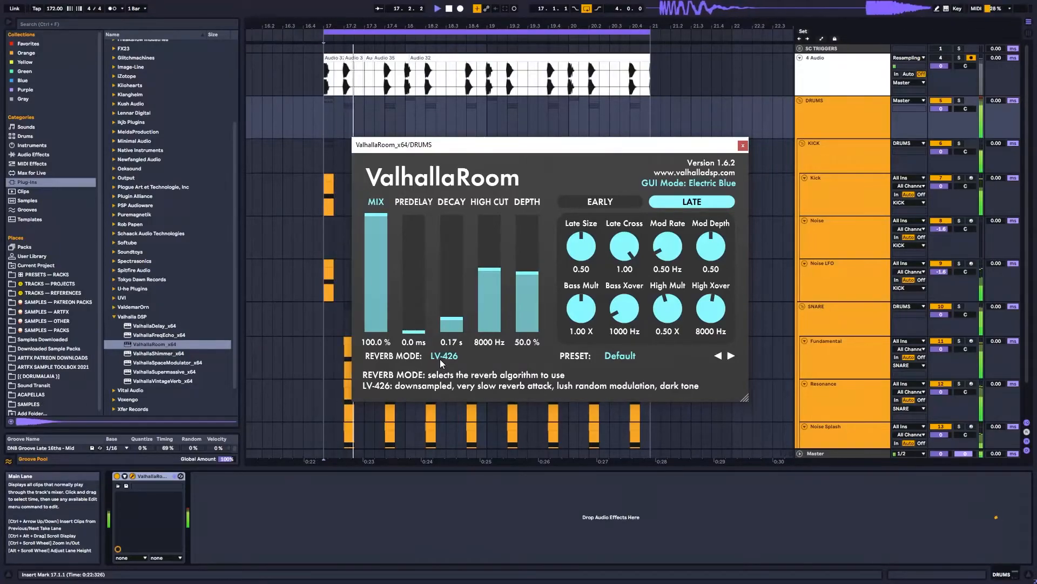
{"action": "left_click", "coordinate": [446, 356]}
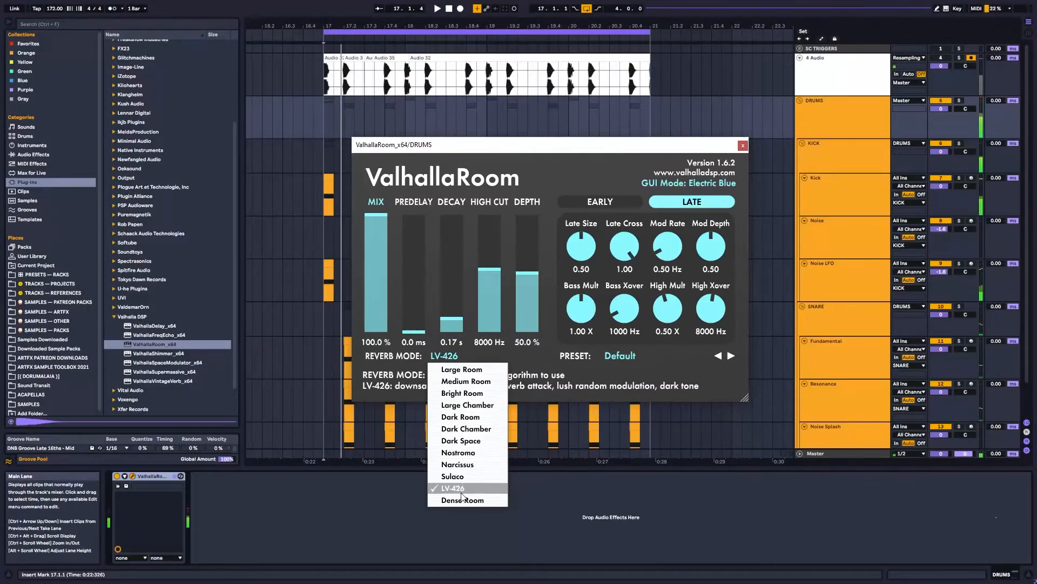
{"action": "left_click", "coordinate": [461, 489]}
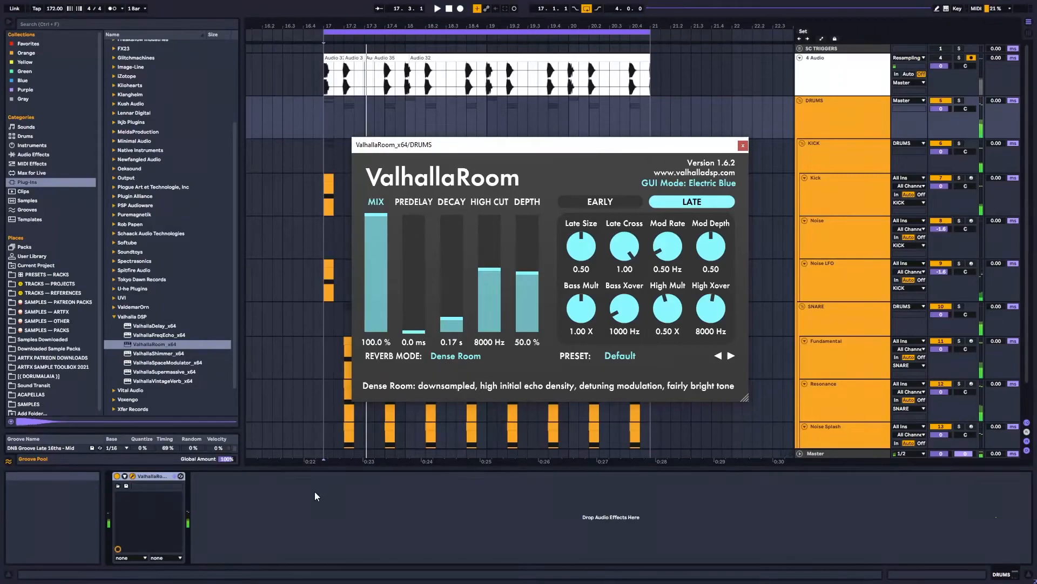
Group ValhallaRoom into an Audio Effect Rack with WET and DRY chains, with the WET chain's volume at -inf dB
{"action": "key", "text": "ctrl+g"}
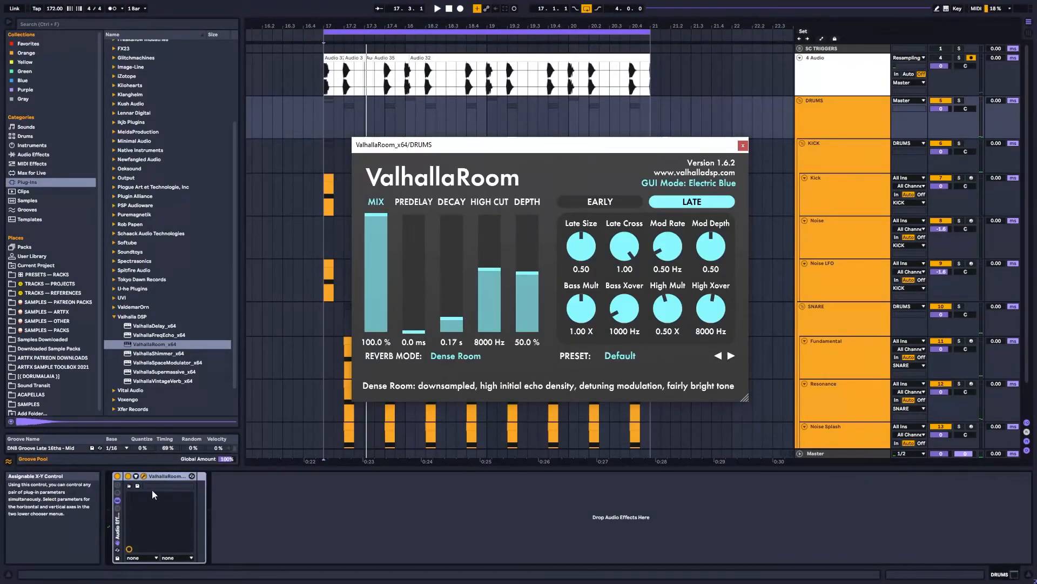
{"action": "left_click", "coordinate": [118, 510]}
{"action": "right_click", "coordinate": [165, 511]}
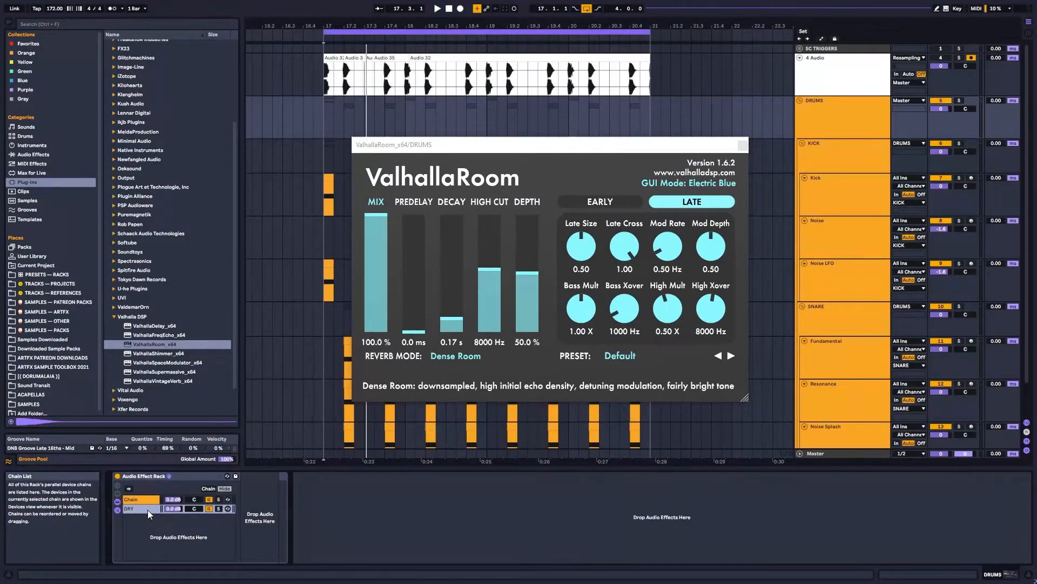
{"action": "left_click", "coordinate": [147, 510]}
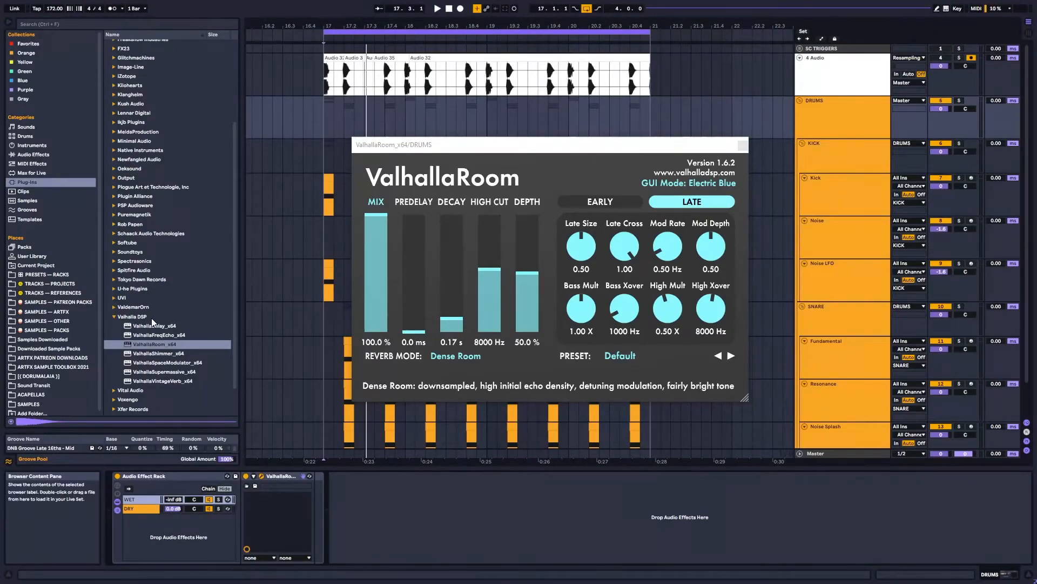
Add EQ Eight after ValhallaRoom on the WET chain and make filter 2 a low cut at 344 Hz
{"action": "left_click", "coordinate": [32, 155]}
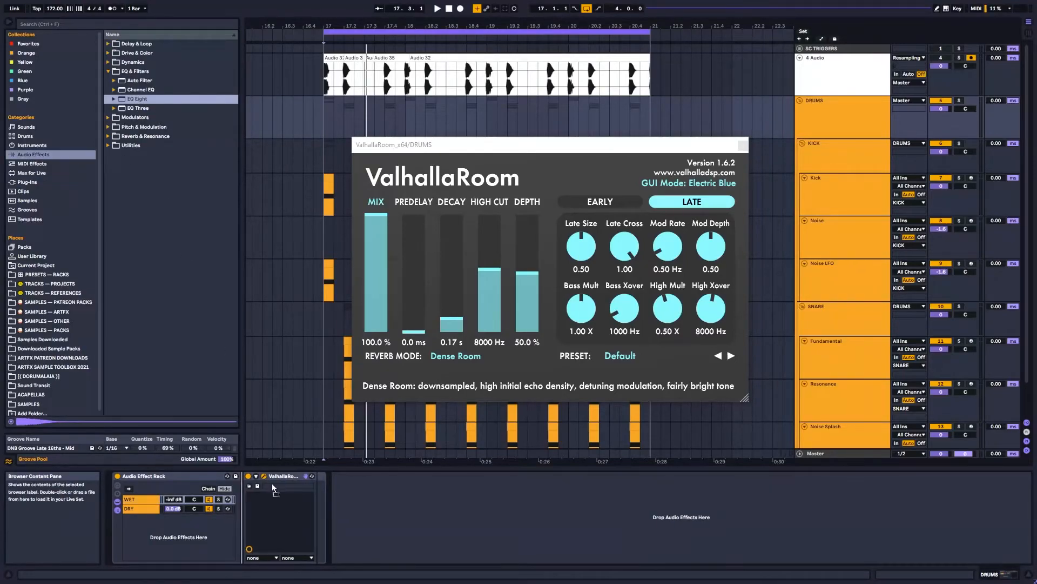
{"action": "left_click_drag", "start_coordinate": [387, 524], "coordinate": [400, 524]}
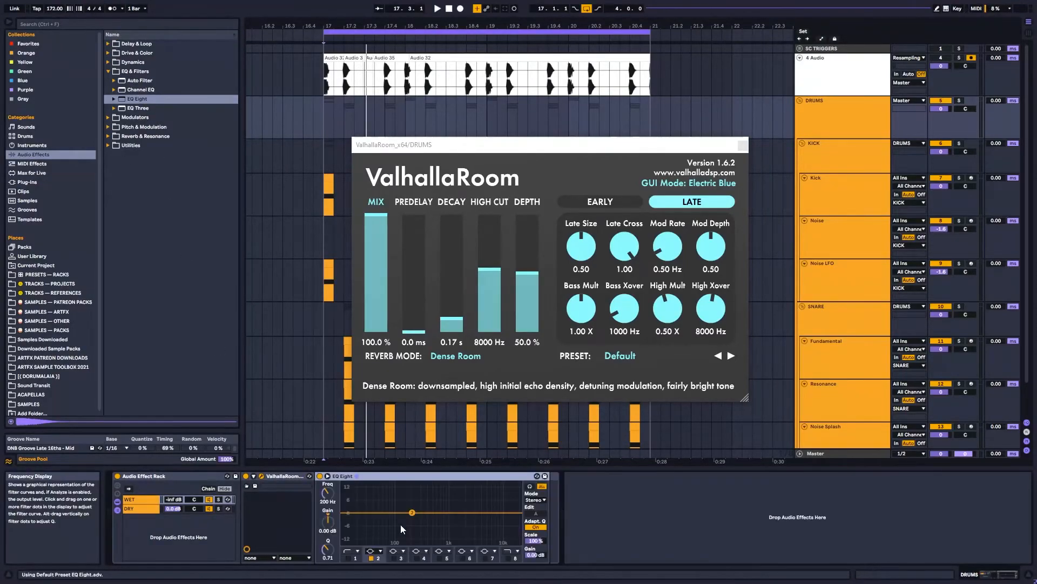
{"action": "left_click", "coordinate": [371, 552]}
{"action": "left_click", "coordinate": [375, 502]}
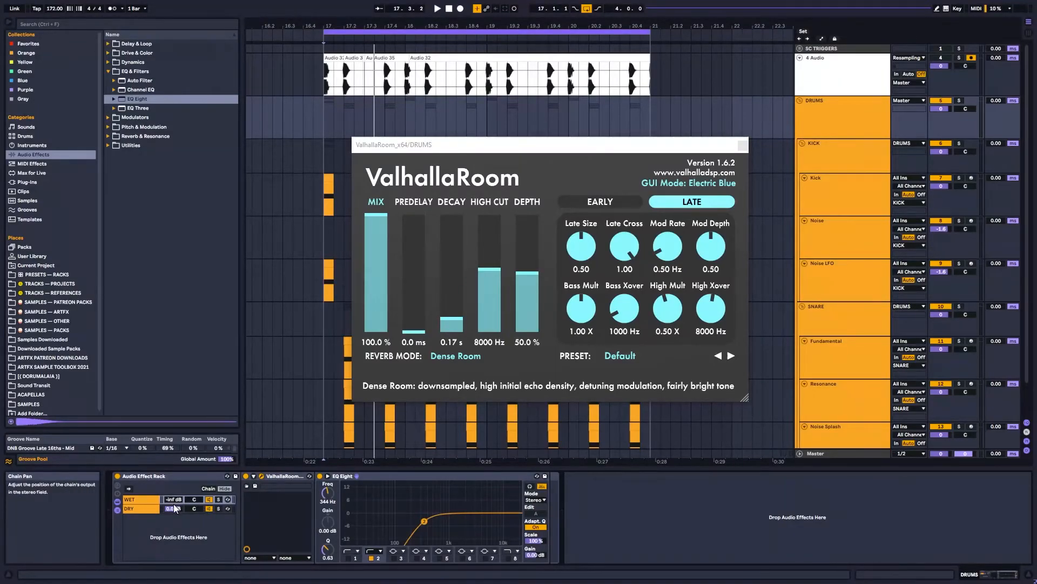
Raise the WET chain's volume to about -11.5 dB while playing the loop and set the reverb decay to 0.18 s
{"action": "left_click", "coordinate": [218, 498]}
{"action": "key", "text": "space"}
{"action": "left_click_drag", "start_coordinate": [174, 499], "coordinate": [173, 469]}
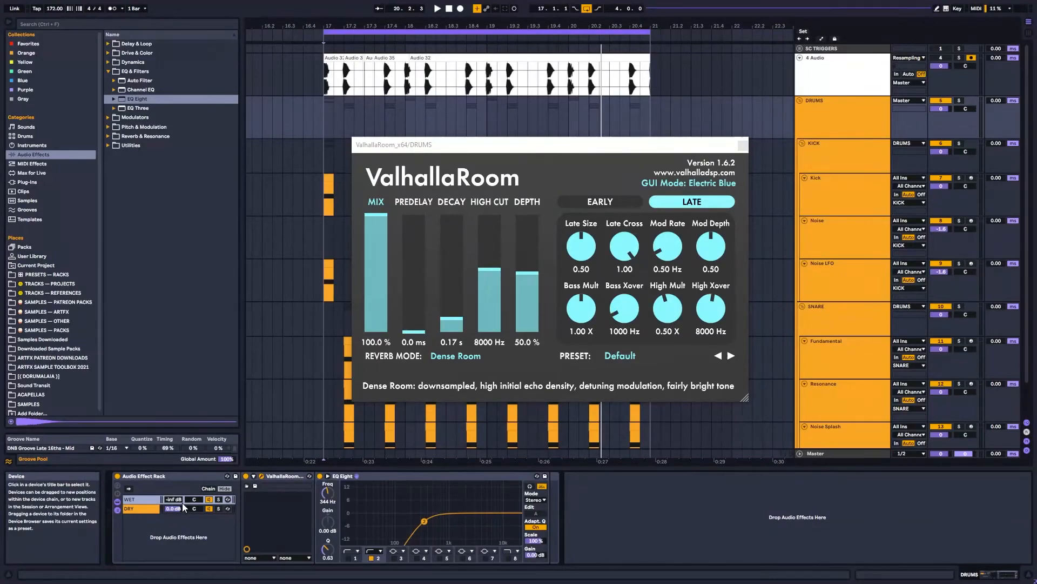
{"action": "key", "text": "space"}
{"action": "left_click_drag", "start_coordinate": [178, 500], "coordinate": [177, 474]}
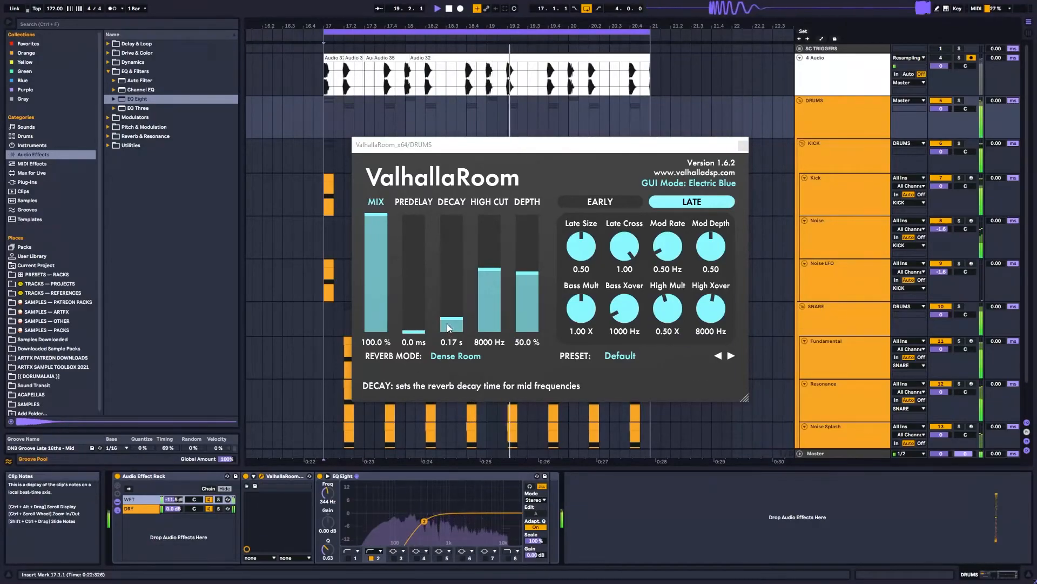
{"action": "left_click_drag", "start_coordinate": [456, 319], "coordinate": [456, 323]}
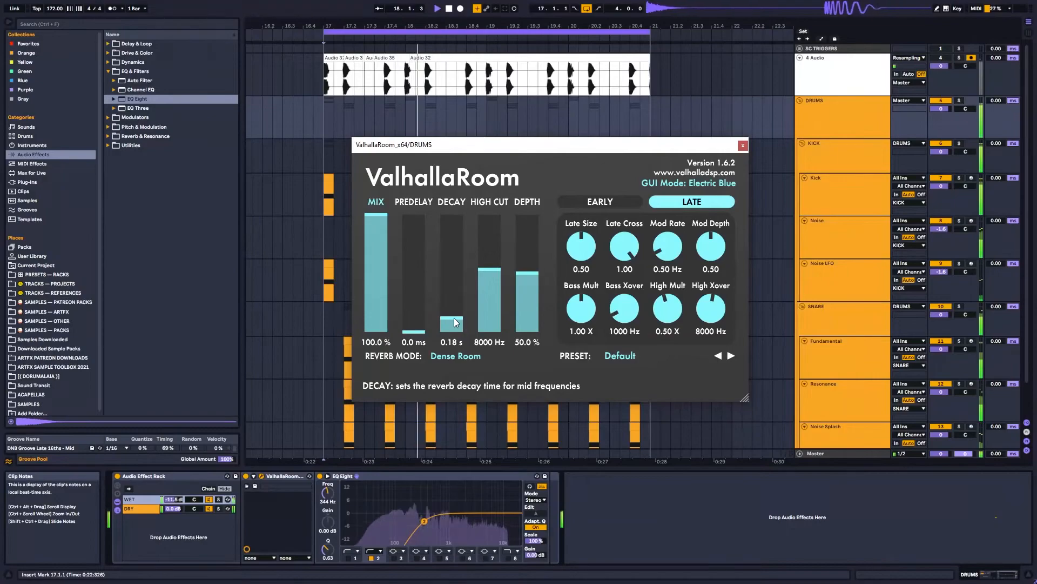
Move EQ Eight's filter 2 low cut to 464 Hz and enable filter 1 as a 48 dB low cut at 211 Hz
{"action": "left_click_drag", "start_coordinate": [424, 522], "coordinate": [430, 521]}
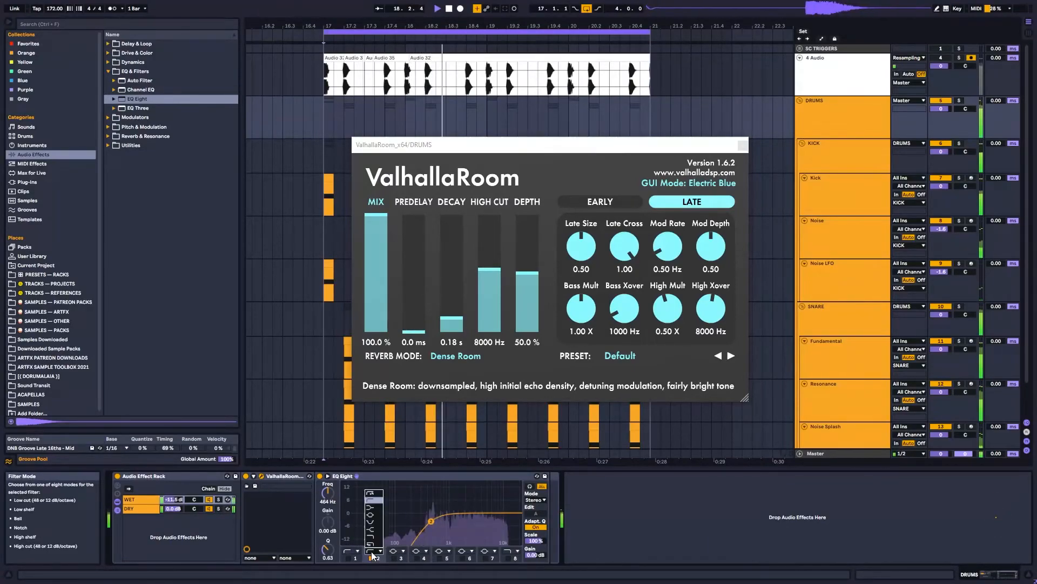
{"action": "left_click", "coordinate": [350, 551]}
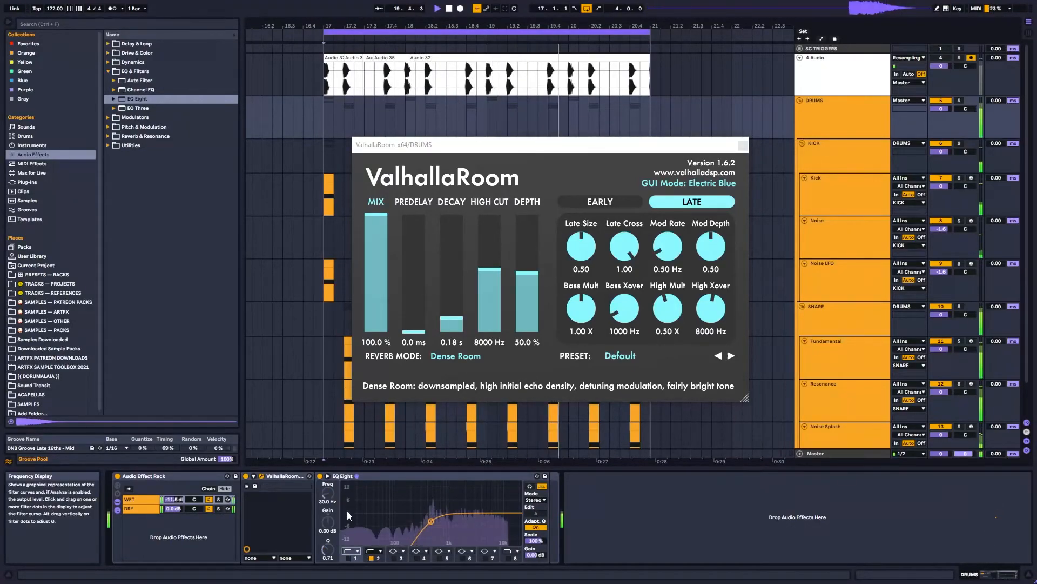
{"action": "left_click", "coordinate": [355, 494]}
{"action": "left_click", "coordinate": [349, 558]}
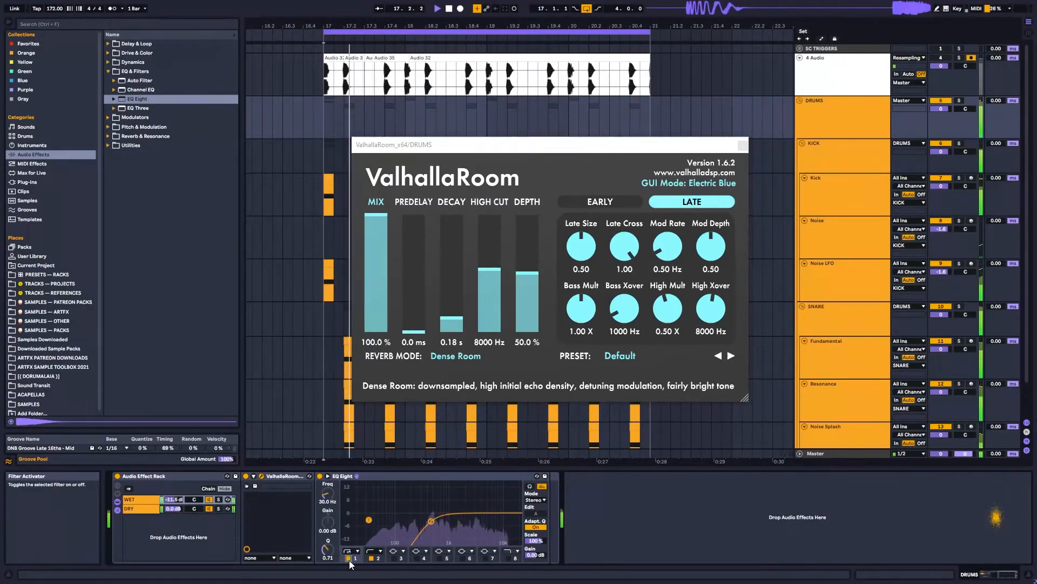
{"action": "left_click_drag", "start_coordinate": [369, 519], "coordinate": [414, 521]}
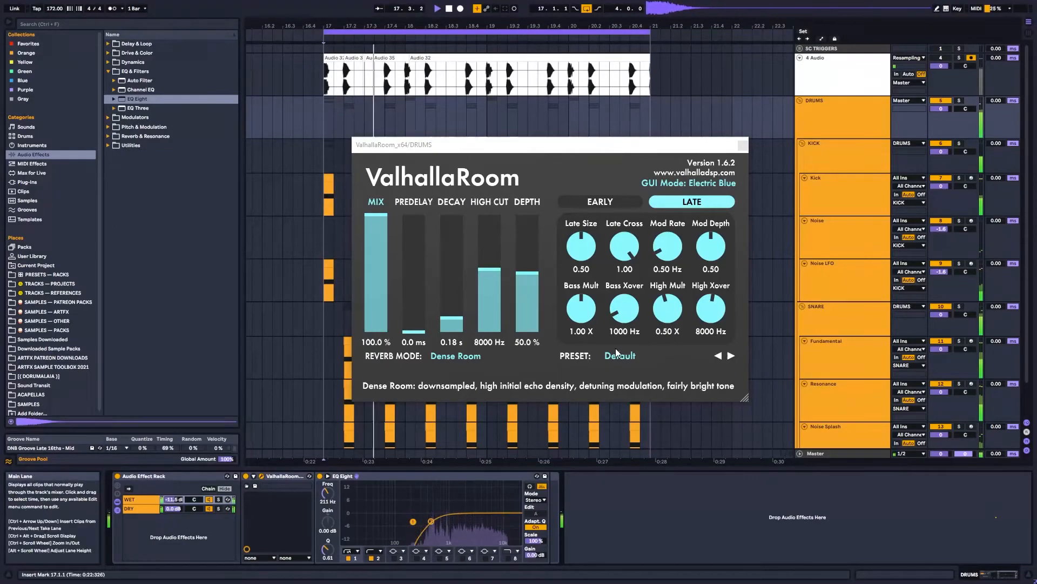
Try a ValhallaRoom predelay of 15.8 ms, return it to 0.0 ms and shorten the decay to 0.15 s
{"action": "left_click", "coordinate": [418, 312]}
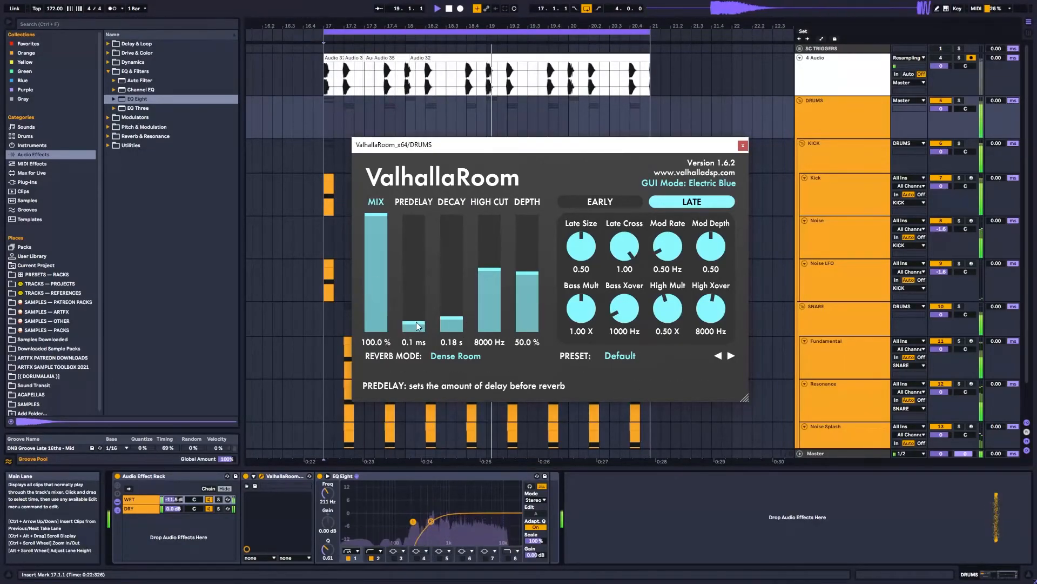
{"action": "left_click_drag", "start_coordinate": [418, 312], "coordinate": [423, 290]}
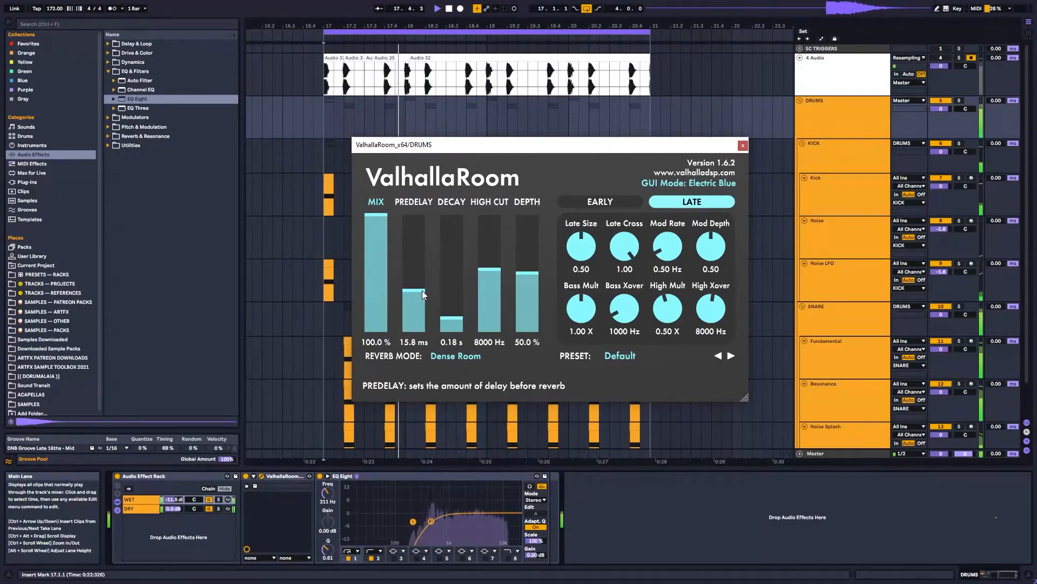
{"action": "left_click_drag", "start_coordinate": [423, 291], "coordinate": [414, 375]}
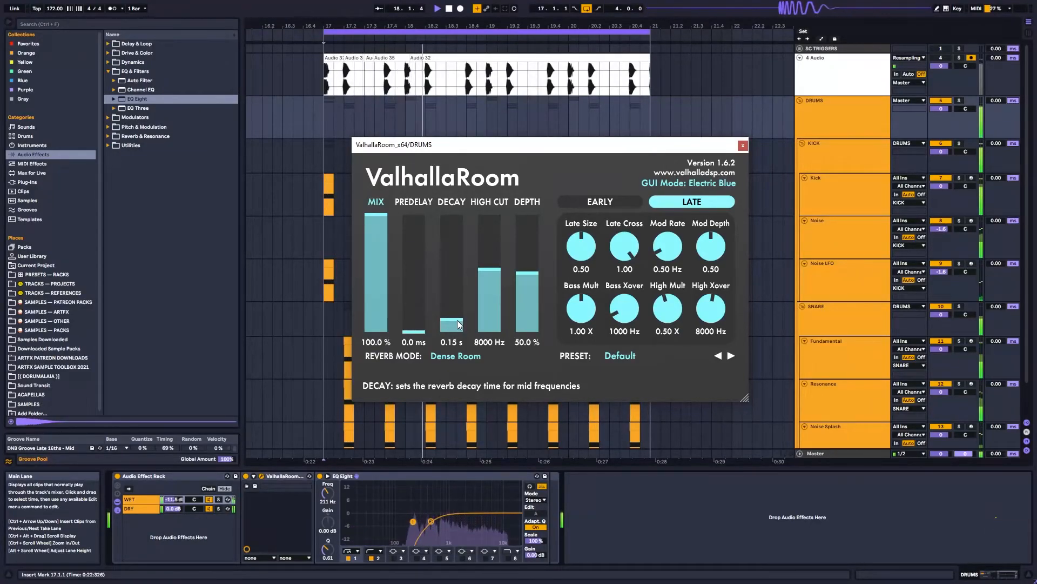
Audition the LV-426, Sulaco, Bright Room and Medium Room reverb modes while the loop plays, and return to Dense Room
{"action": "left_click", "coordinate": [457, 356]}
{"action": "left_click", "coordinate": [477, 486]}
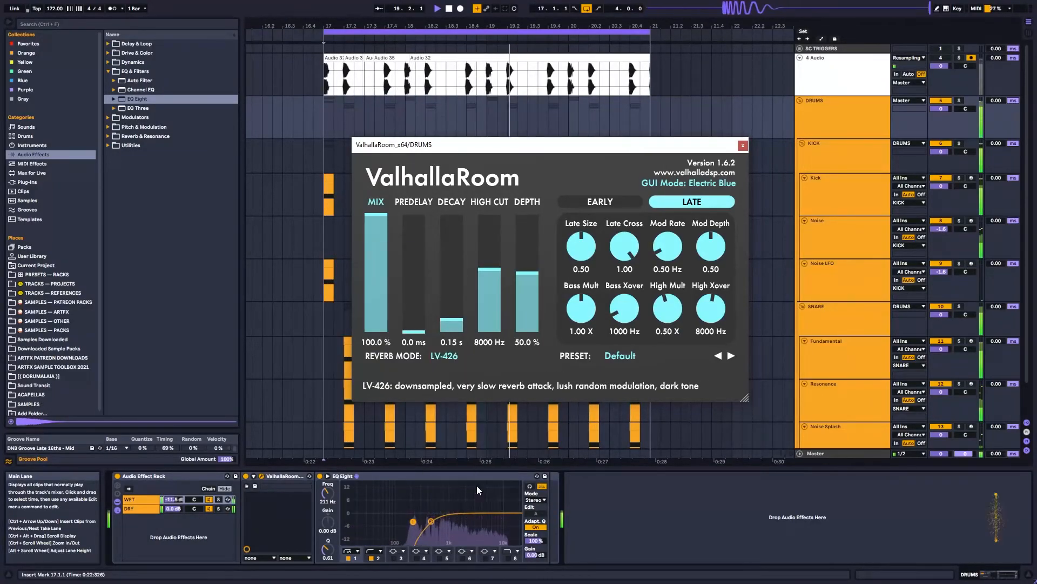
{"action": "left_click", "coordinate": [453, 356]}
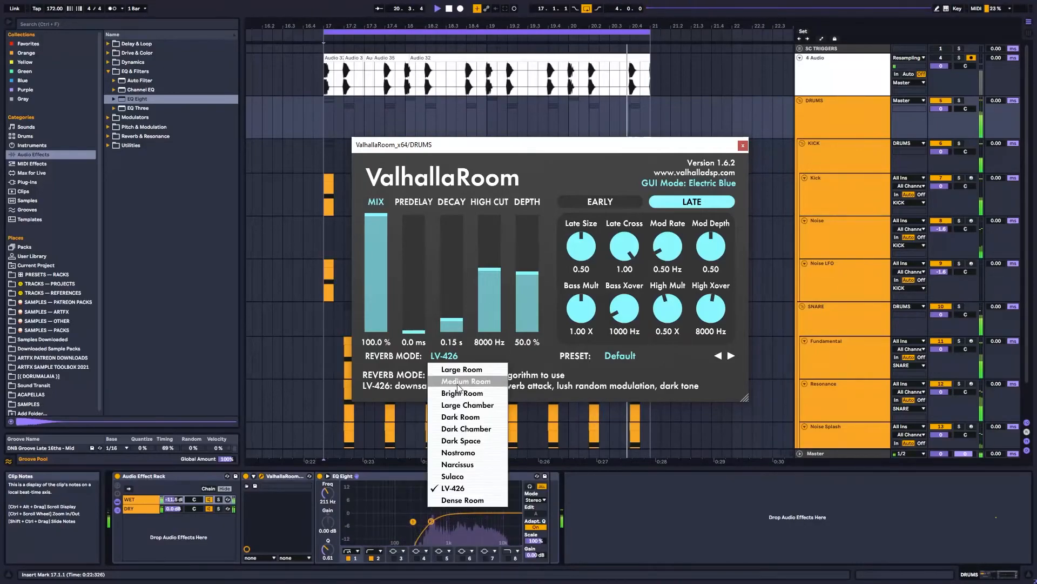
{"action": "left_click", "coordinate": [475, 479]}
{"action": "left_click", "coordinate": [449, 355]}
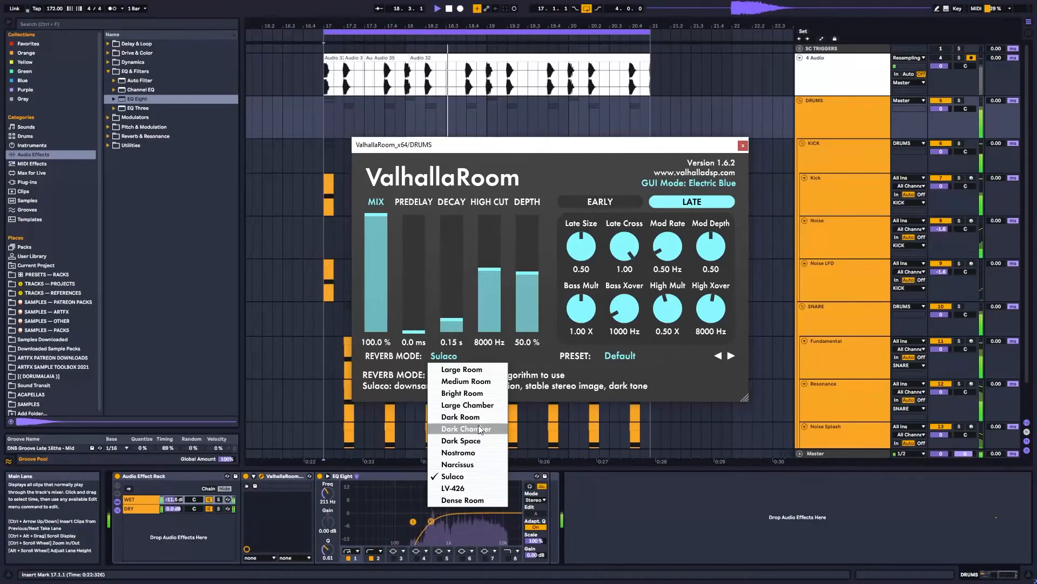
{"action": "left_click", "coordinate": [472, 391]}
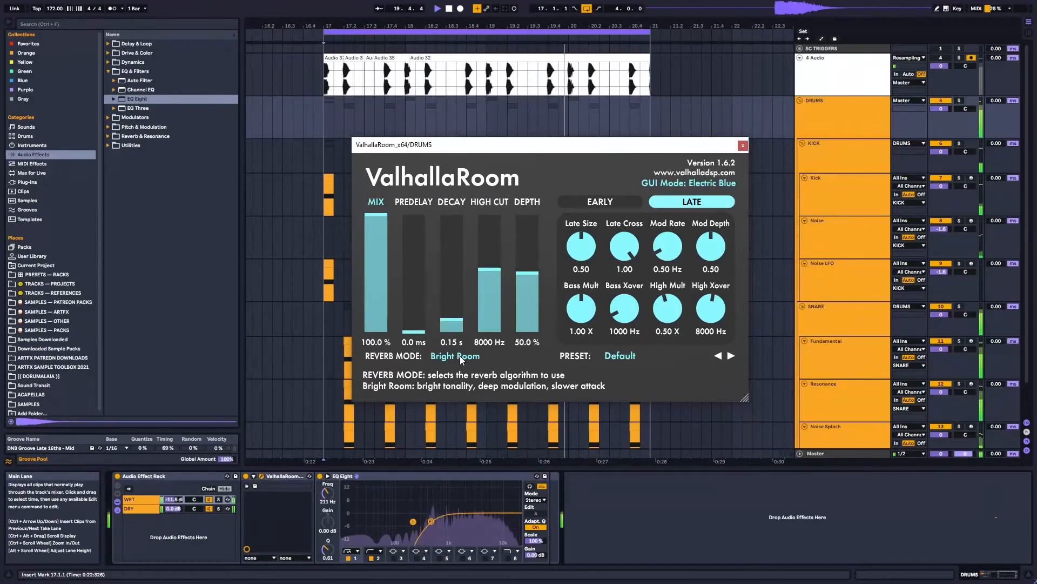
{"action": "left_click", "coordinate": [460, 356]}
{"action": "left_click", "coordinate": [457, 365]}
{"action": "left_click", "coordinate": [455, 358]}
{"action": "left_click", "coordinate": [456, 378]}
{"action": "left_click", "coordinate": [451, 352]}
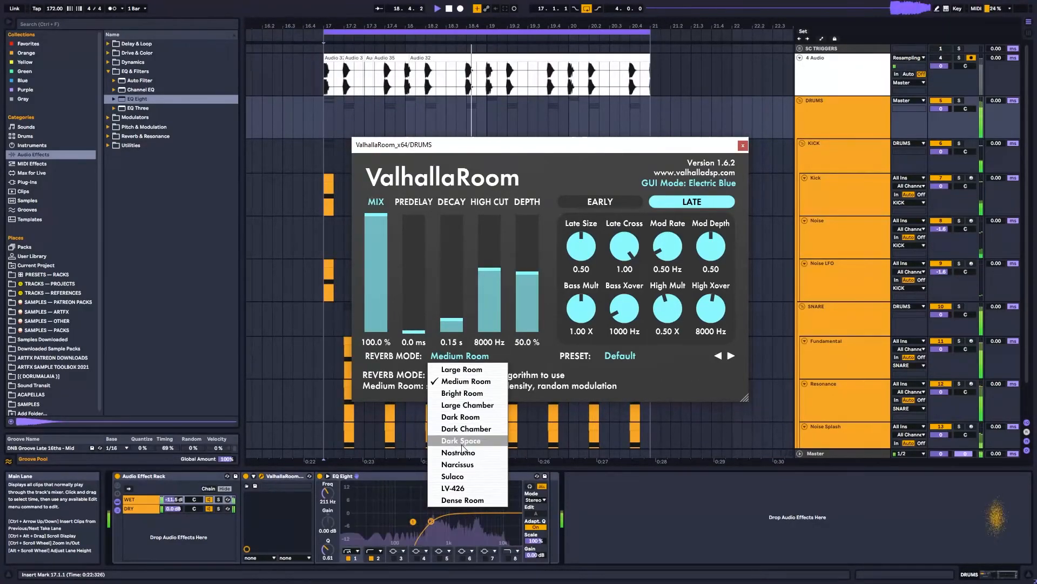
{"action": "left_click", "coordinate": [462, 499]}
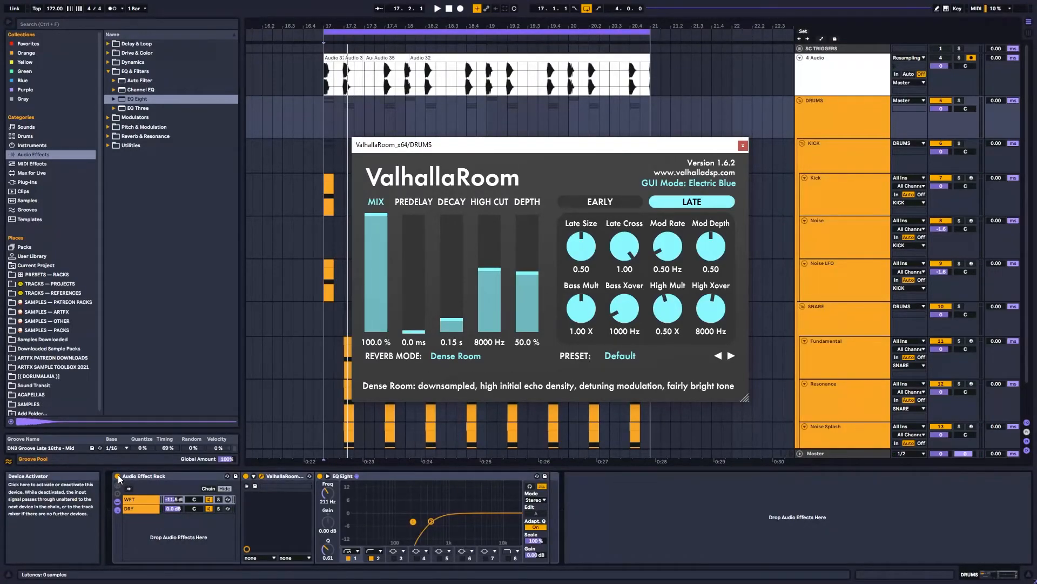
Play the drum loop and compare it with the Audio Effect Rack bypassed and enabled
{"action": "key", "text": "space"}
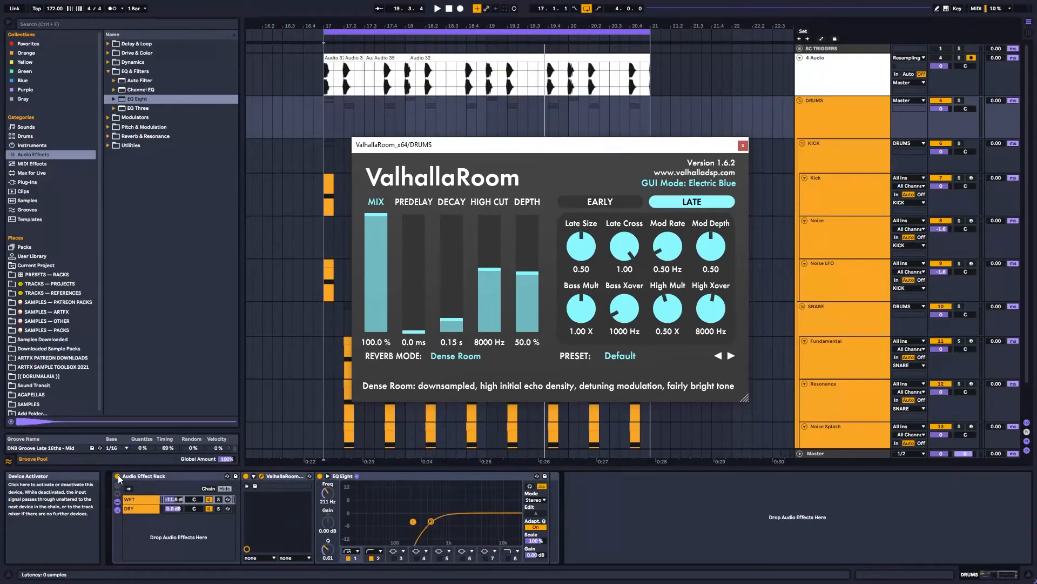
{"action": "key", "text": "space"}
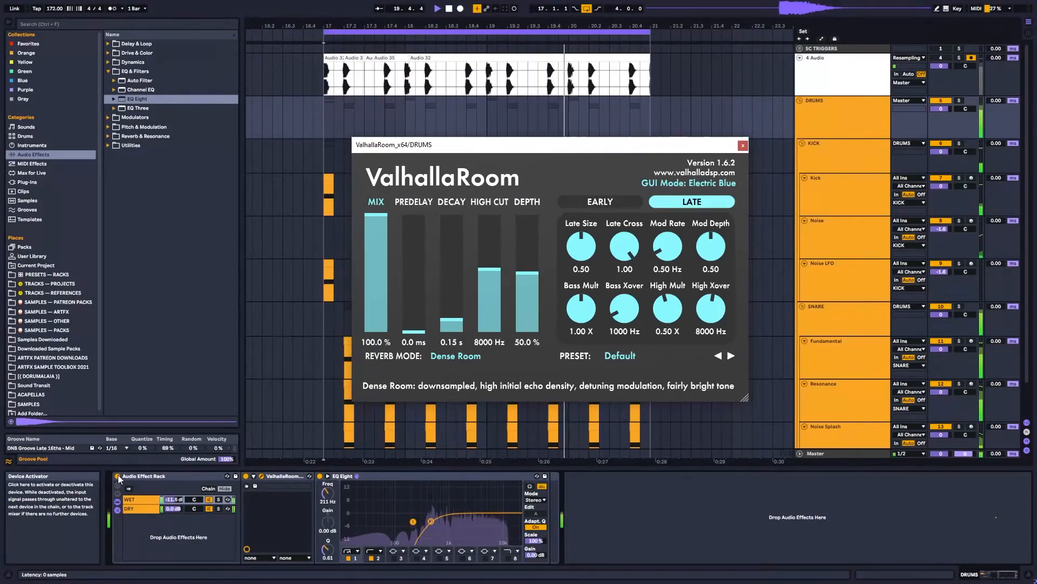
{"action": "left_click", "coordinate": [117, 476]}
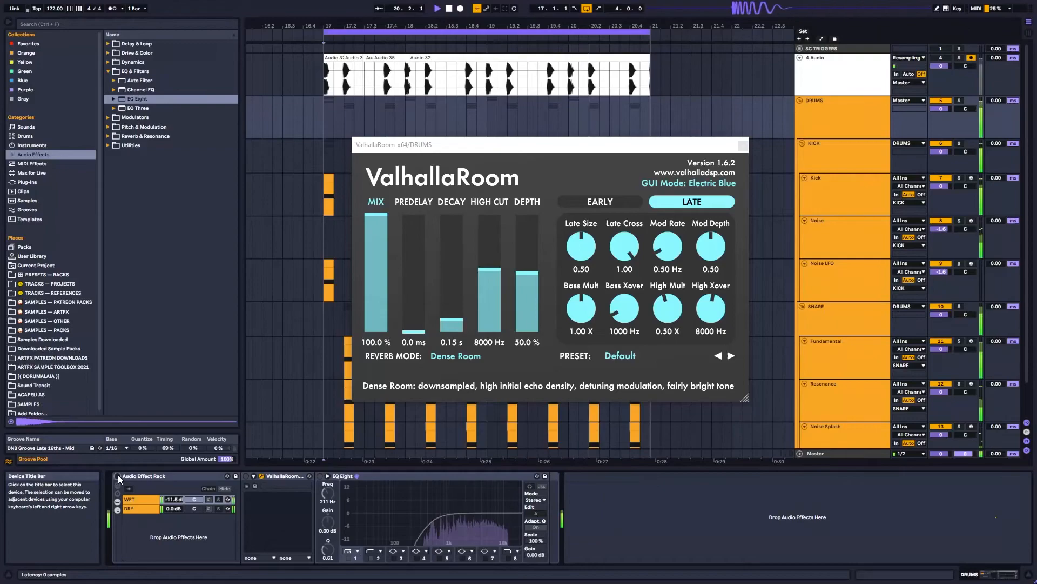
{"action": "left_click", "coordinate": [117, 475]}
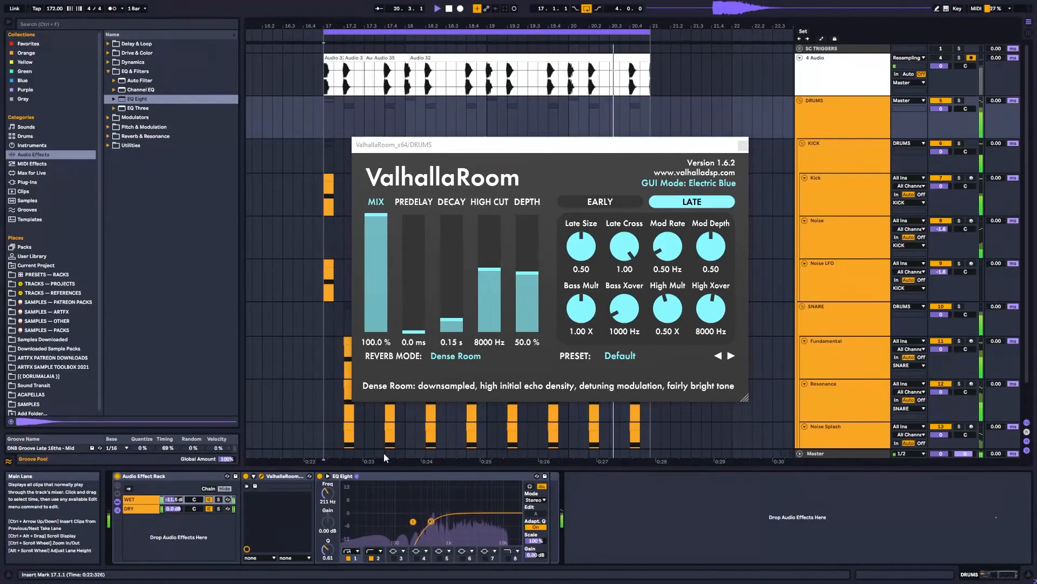
{"action": "key", "text": "space"}
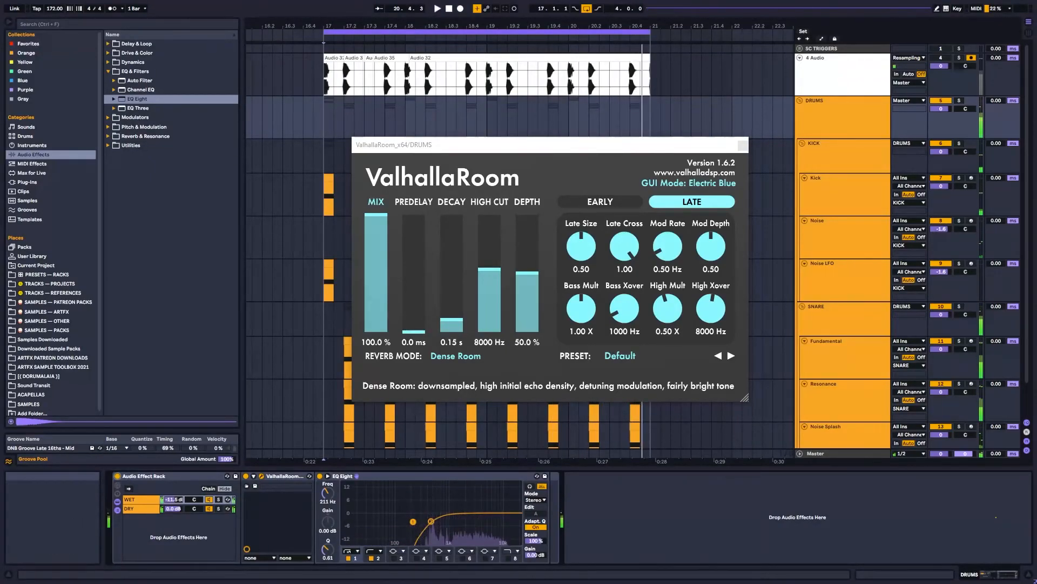
Enable EQ Eight's filter 8 as a high cut at 6.67 kHz while playing the loop
{"action": "left_click", "coordinate": [507, 557]}
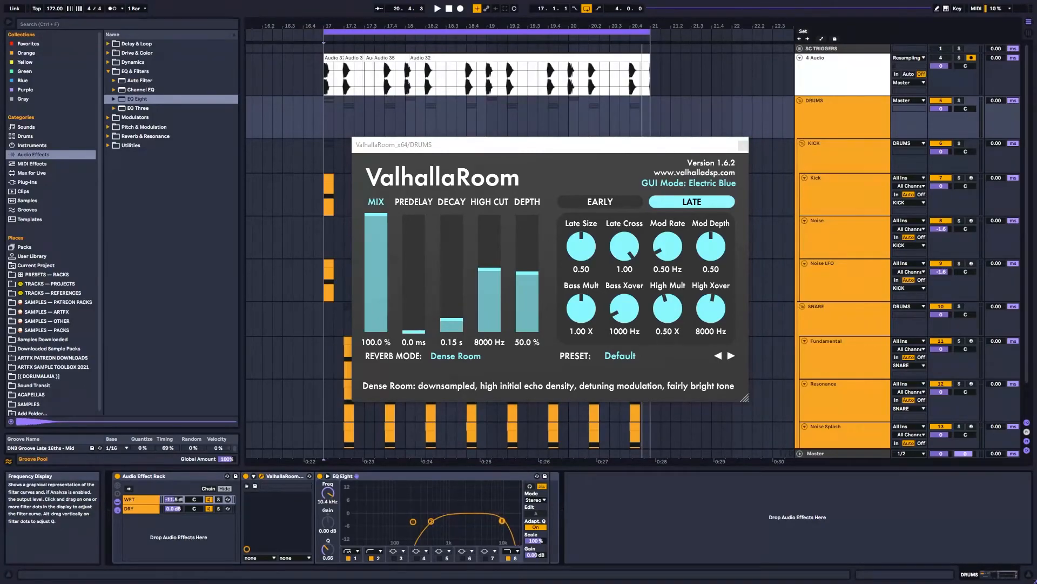
{"action": "key", "text": "space"}
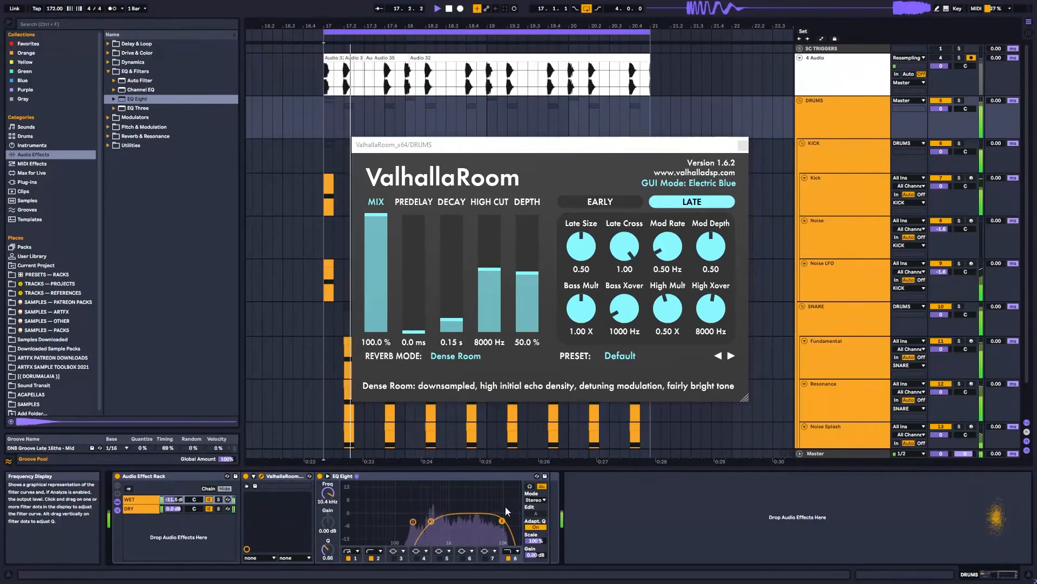
{"action": "left_click_drag", "start_coordinate": [502, 521], "coordinate": [492, 525]}
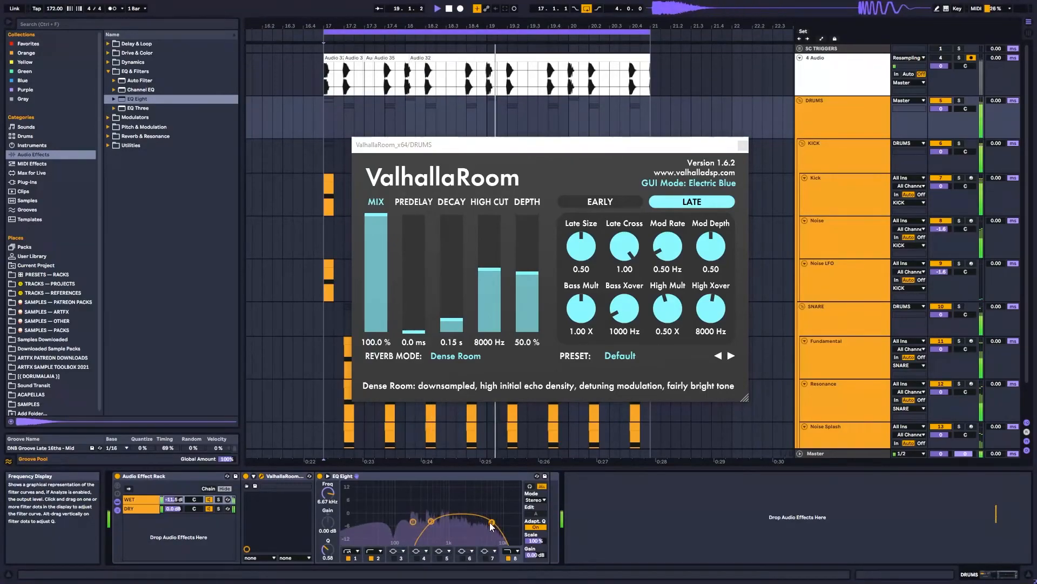
Bypass and re-enable the reverb rack to hear the high cut's effect, stop playback and close the ValhallaRoom window
{"action": "left_click", "coordinate": [117, 478]}
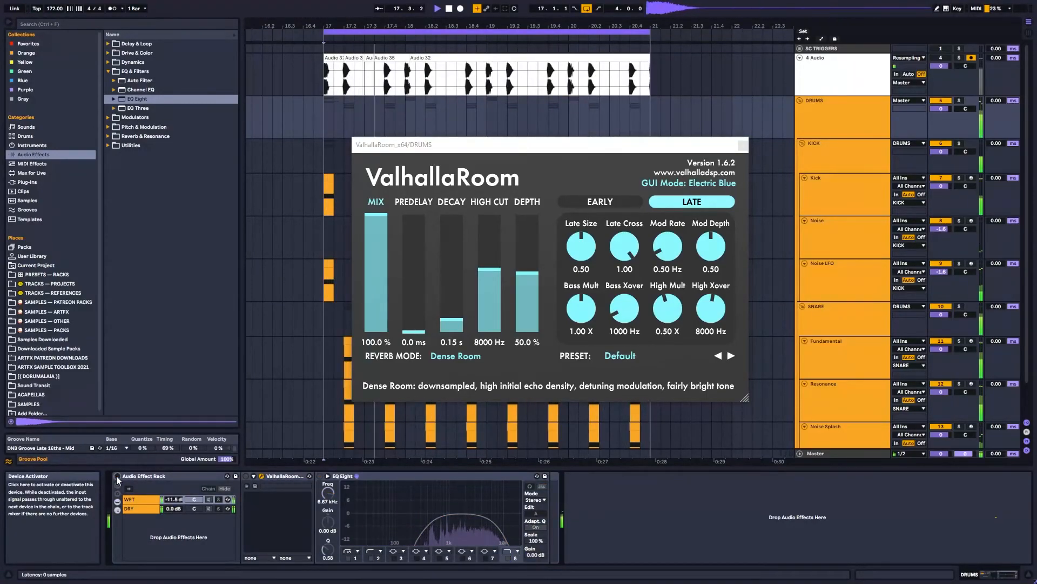
{"action": "left_click", "coordinate": [117, 477]}
{"action": "key", "text": "space"}
{"action": "left_click", "coordinate": [847, 116]}
{"action": "left_click", "coordinate": [743, 146]}
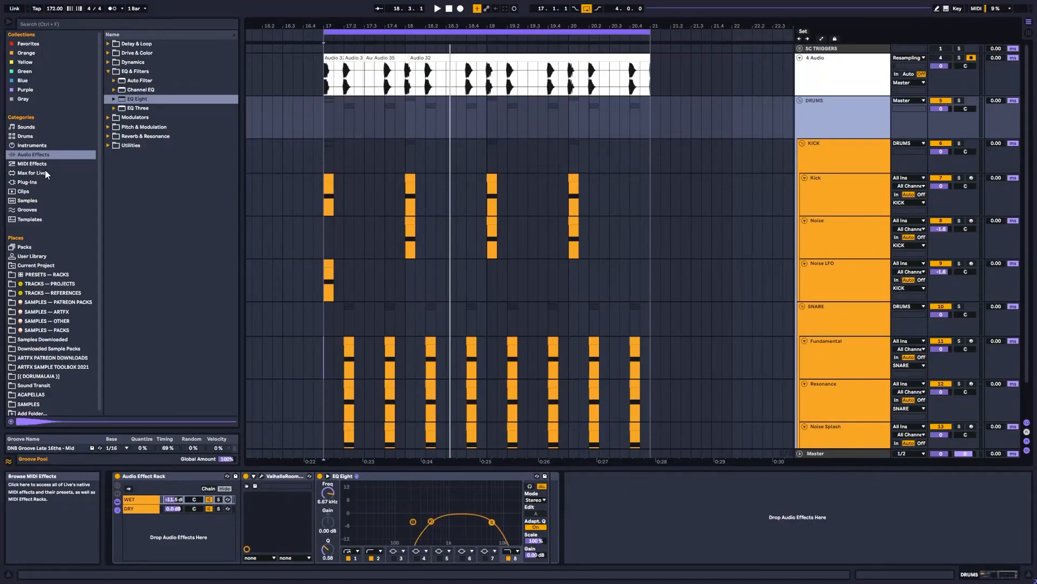
Add a Saturator after the Audio Effect Rack on the DRUMS group with Soft Clip on and 2 dB of drive
{"action": "left_click", "coordinate": [852, 159]}
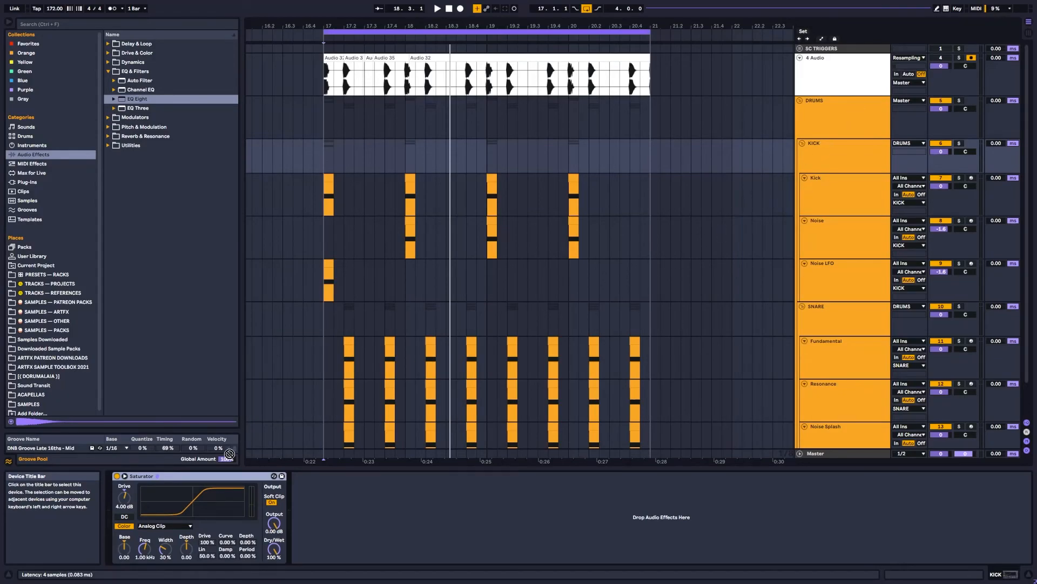
{"action": "left_click", "coordinate": [843, 119]}
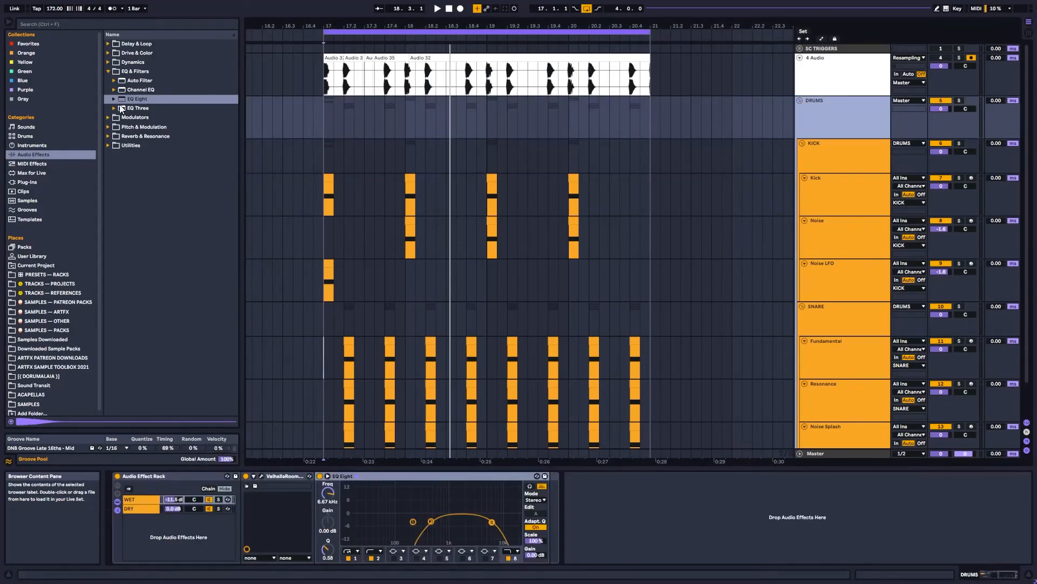
{"action": "left_click", "coordinate": [106, 56]}
{"action": "left_click", "coordinate": [108, 45]}
{"action": "left_click", "coordinate": [107, 44]}
{"action": "left_click", "coordinate": [108, 53]}
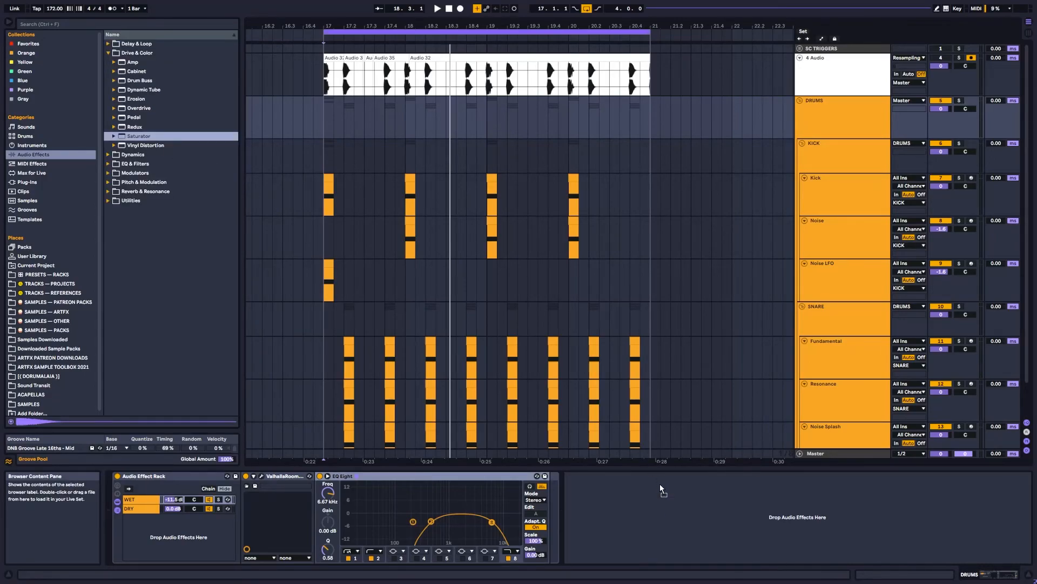
{"action": "left_click_drag", "start_coordinate": [605, 523], "coordinate": [600, 497]}
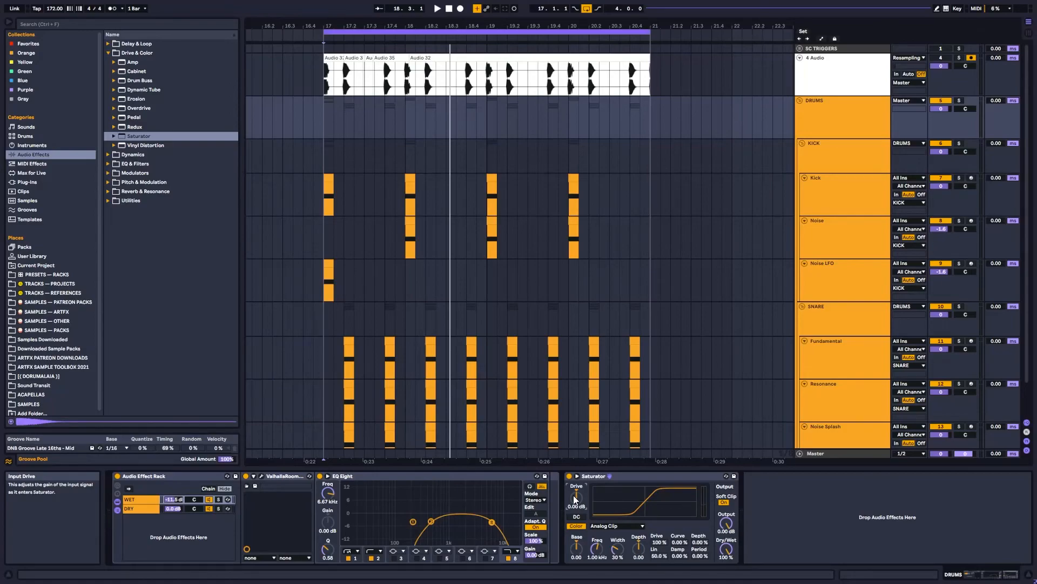
{"action": "key", "text": "space"}
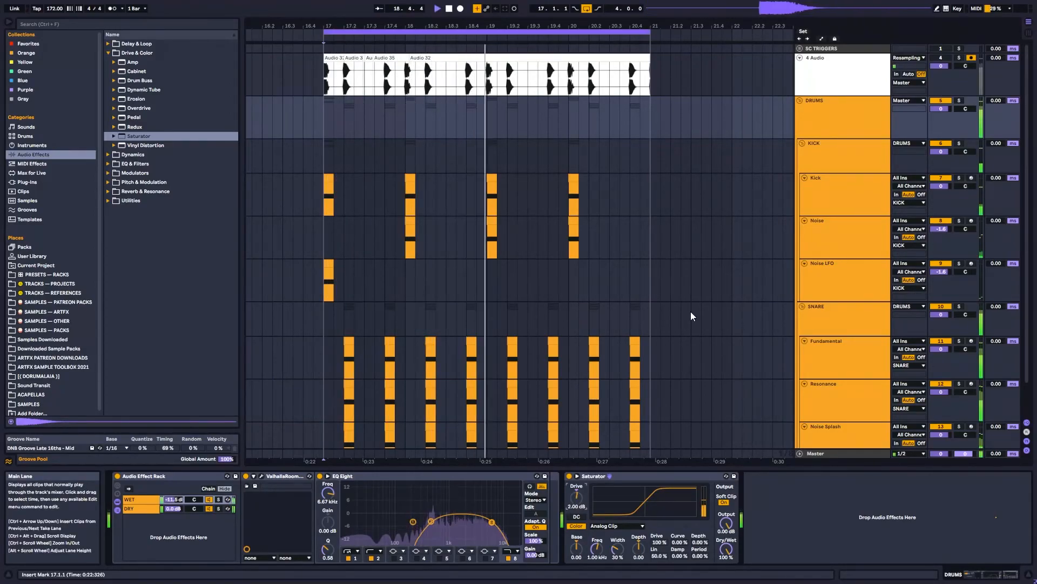
Set the drive of the KICK group's Saturator to 2 dB and play the loop
{"action": "left_click", "coordinate": [820, 154]}
{"action": "key", "text": "space"}
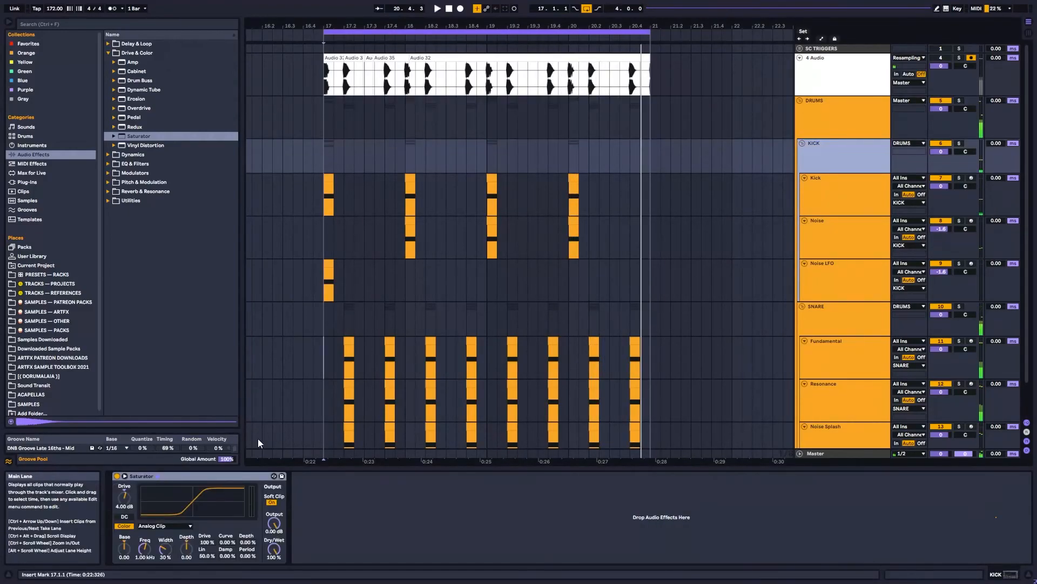
{"action": "left_click", "coordinate": [127, 494]}
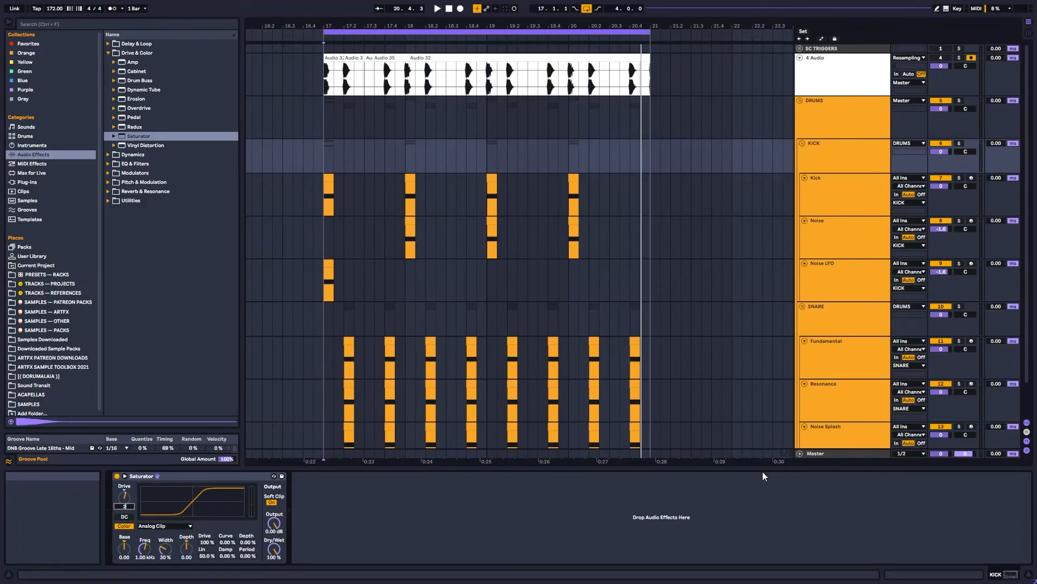
{"action": "key", "text": "space"}
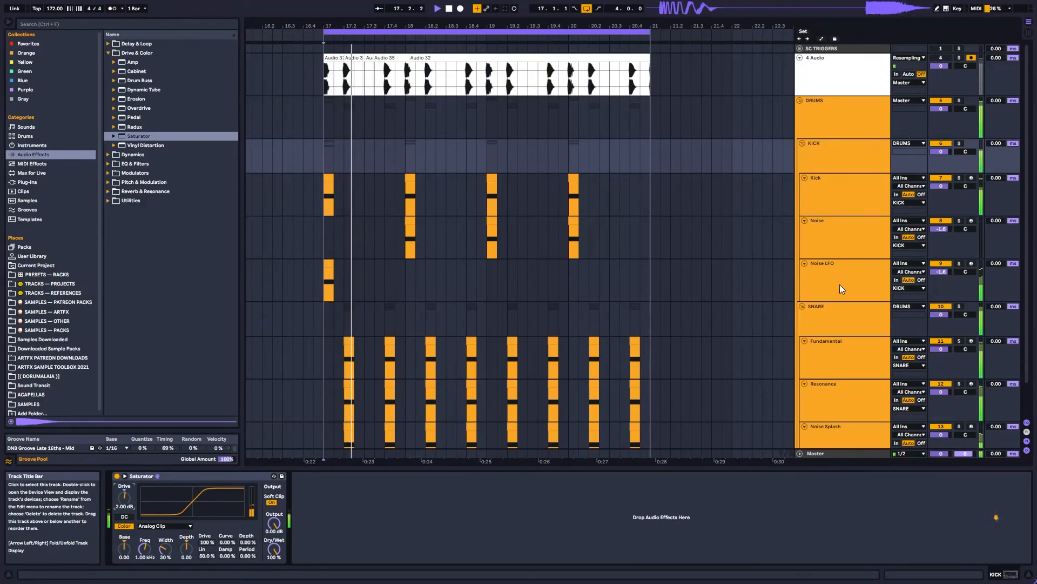
Set the drive of the SNARE group's Saturator to 2 dB and listen to the loop
{"action": "left_click", "coordinate": [840, 307]}
{"action": "key", "text": "space"}
{"action": "left_click", "coordinate": [124, 501]}
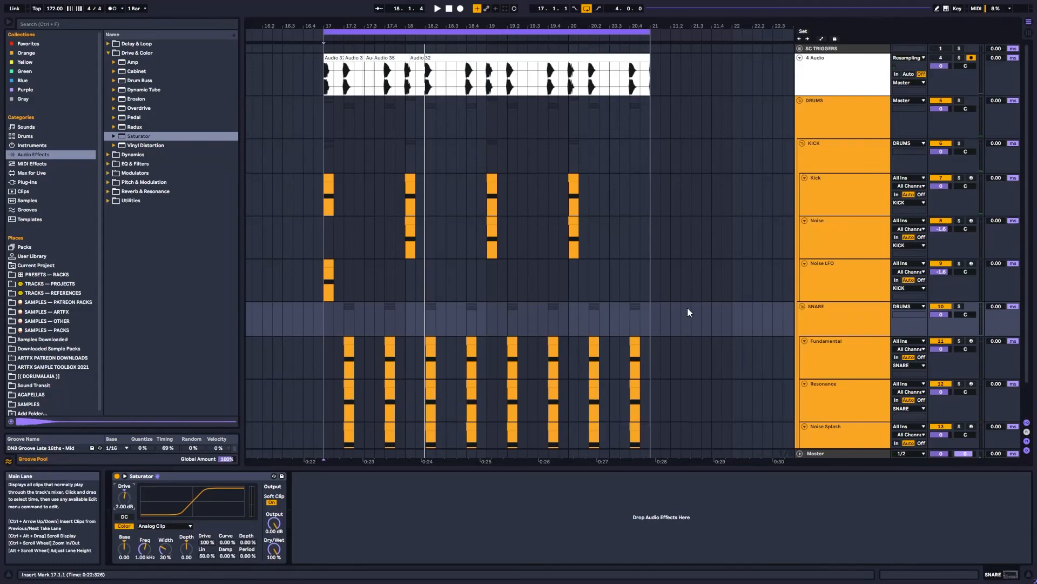
{"action": "key", "text": "space"}
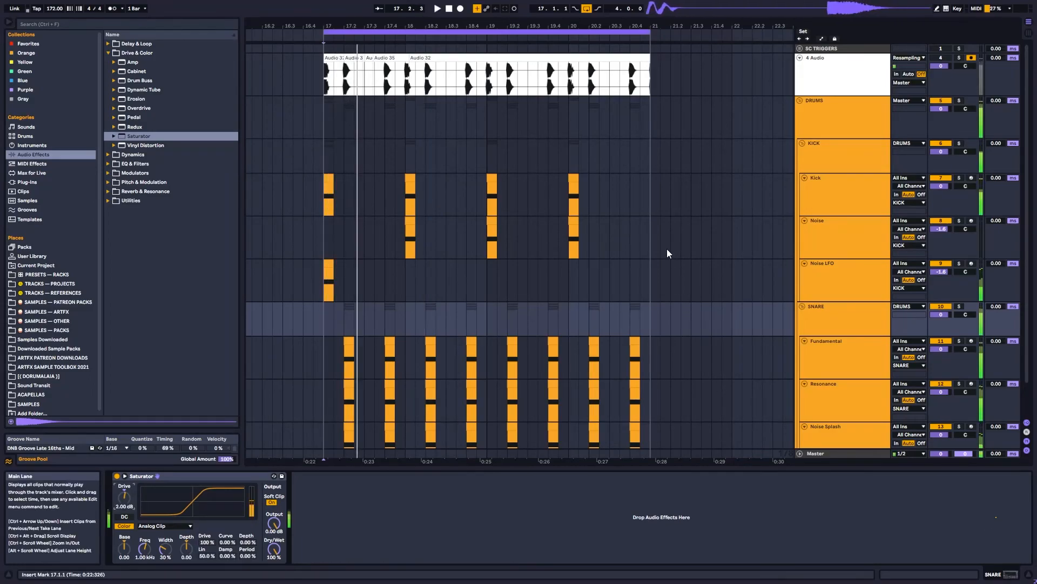
{"action": "left_click", "coordinate": [825, 325]}
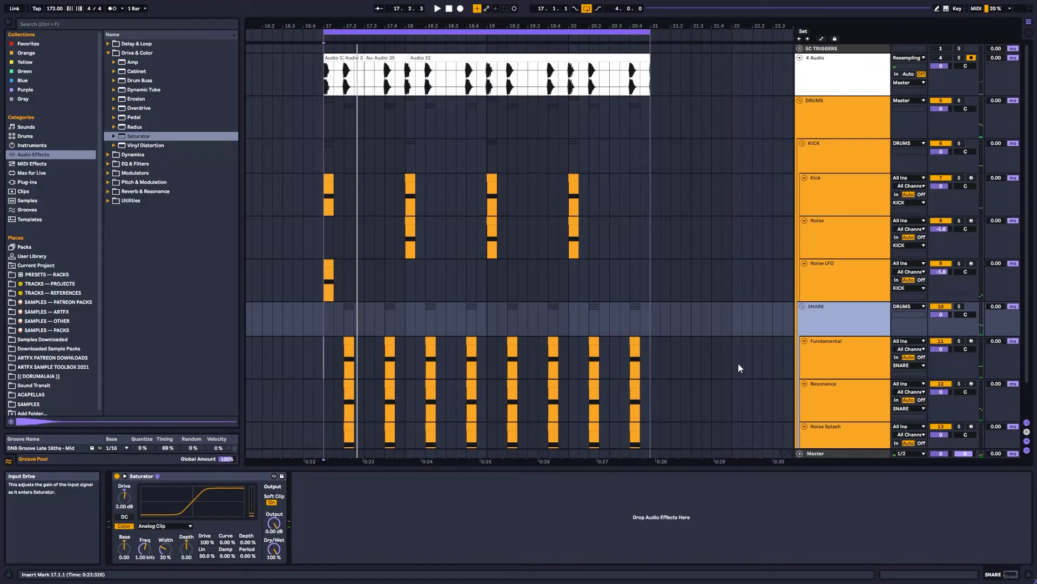
Review the tracks, show the DRUMS group's effect chain and place the insert marker at 17.1.1
{"action": "scroll", "coordinate": [848, 340], "scroll_direction": "down", "scroll_amount": 2}
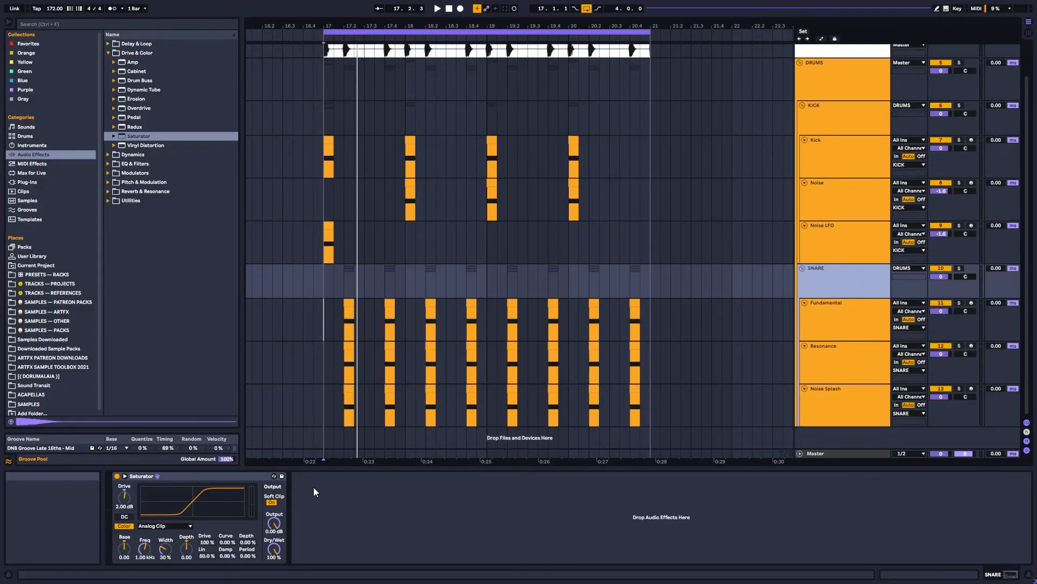
{"action": "scroll", "coordinate": [808, 390], "scroll_direction": "up", "scroll_amount": 2}
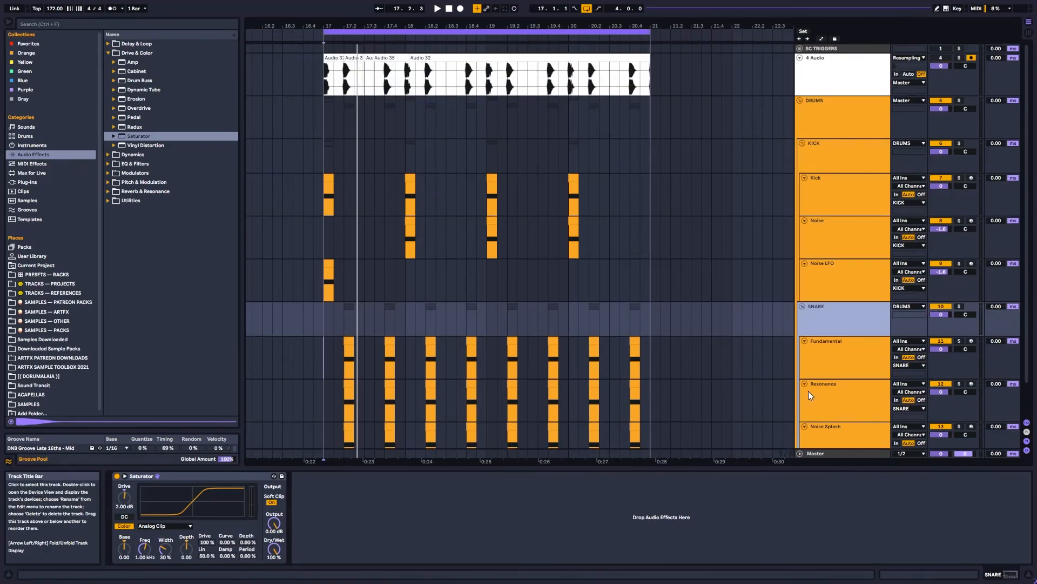
{"action": "left_click", "coordinate": [810, 108]}
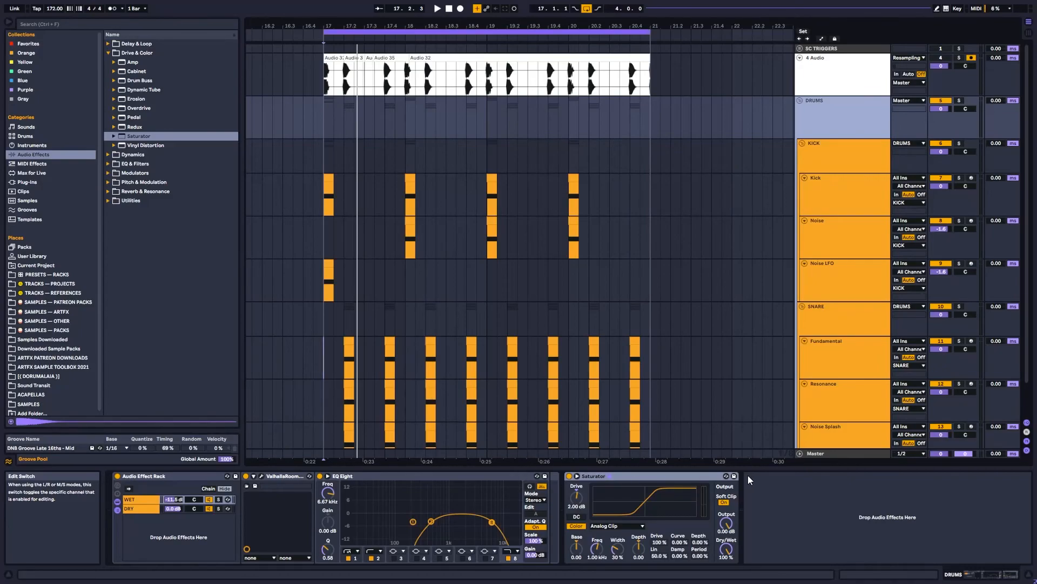
{"action": "left_click", "coordinate": [320, 117]}
{"action": "left_click", "coordinate": [322, 116]}
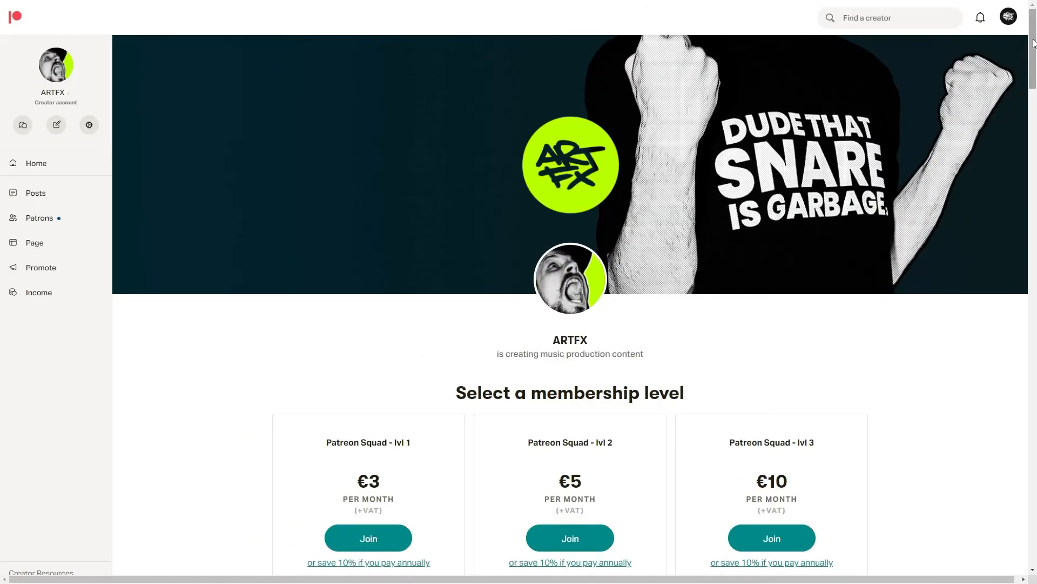
Switch to the ARTFX Patreon page in the browser and look through the membership levels
{"action": "left_click_drag", "start_coordinate": [1033, 44], "coordinate": [1030, 311]}
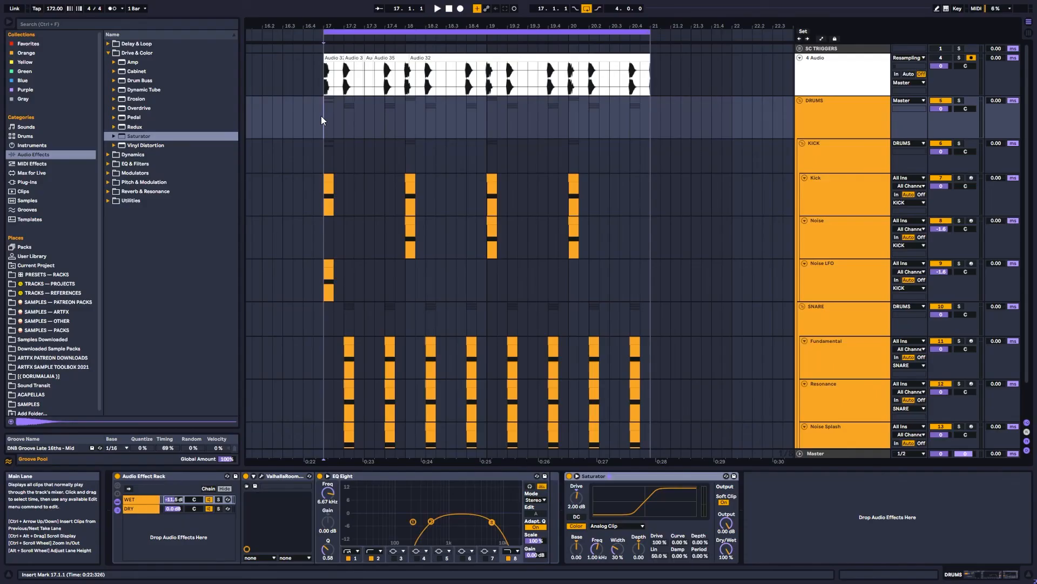